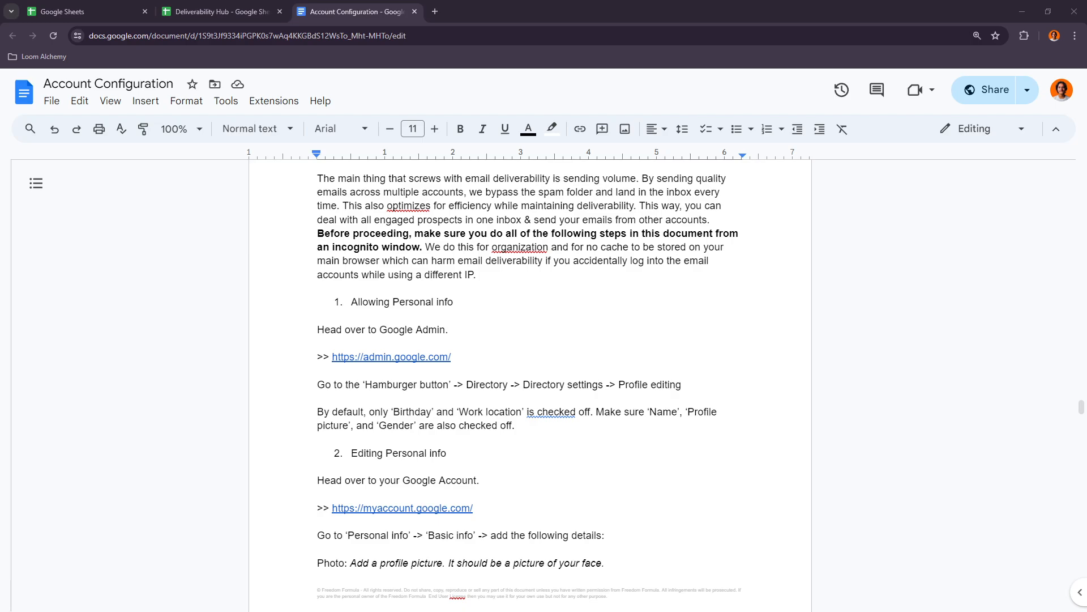
- Skim the Warm Email Configuration instructions, from allowing personal info through to the IMAP and templates items
scroll(491, 450, down, 7)
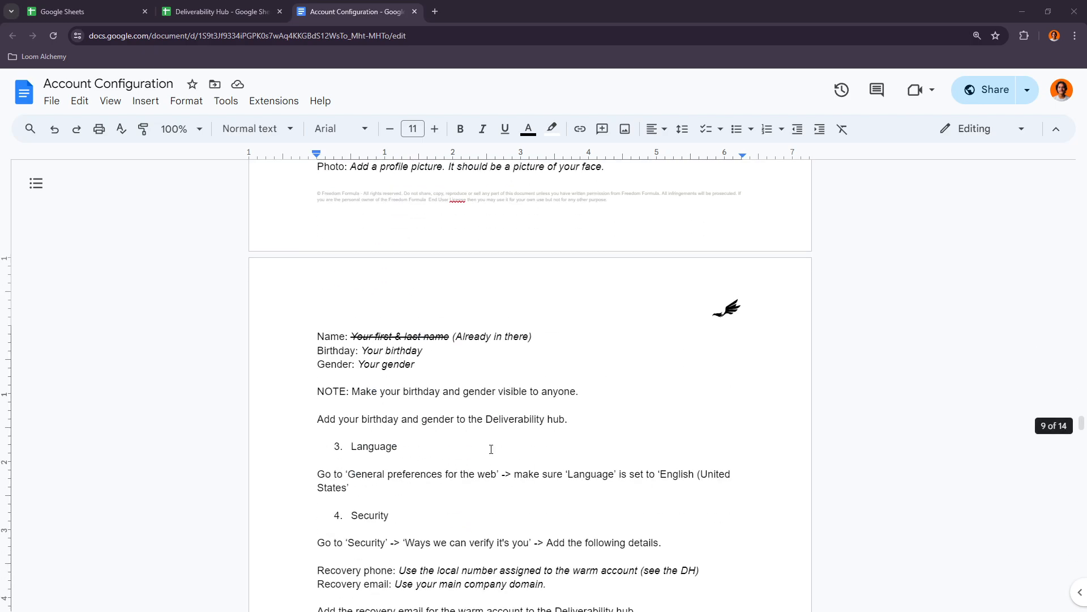
scroll(566, 453, down, 20)
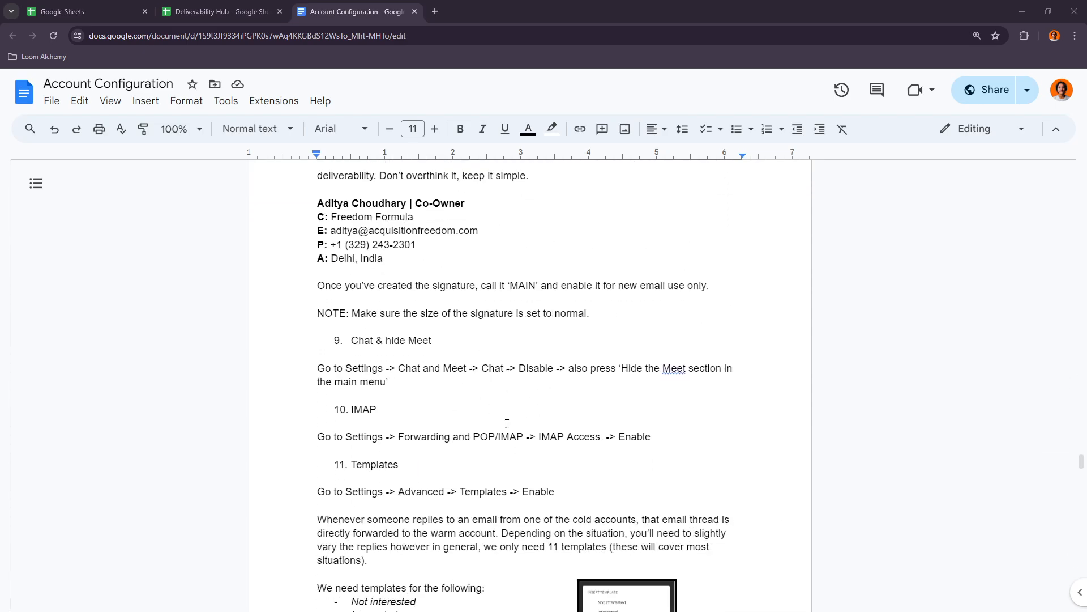
scroll(507, 424, down, 4)
scroll(529, 439, up, 19)
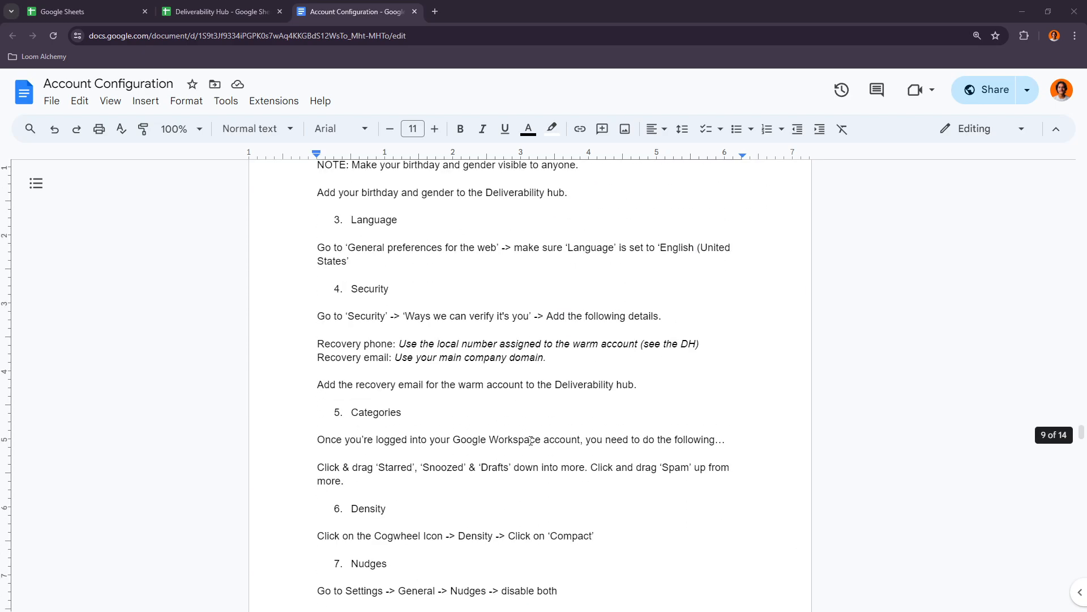
scroll(531, 440, up, 18)
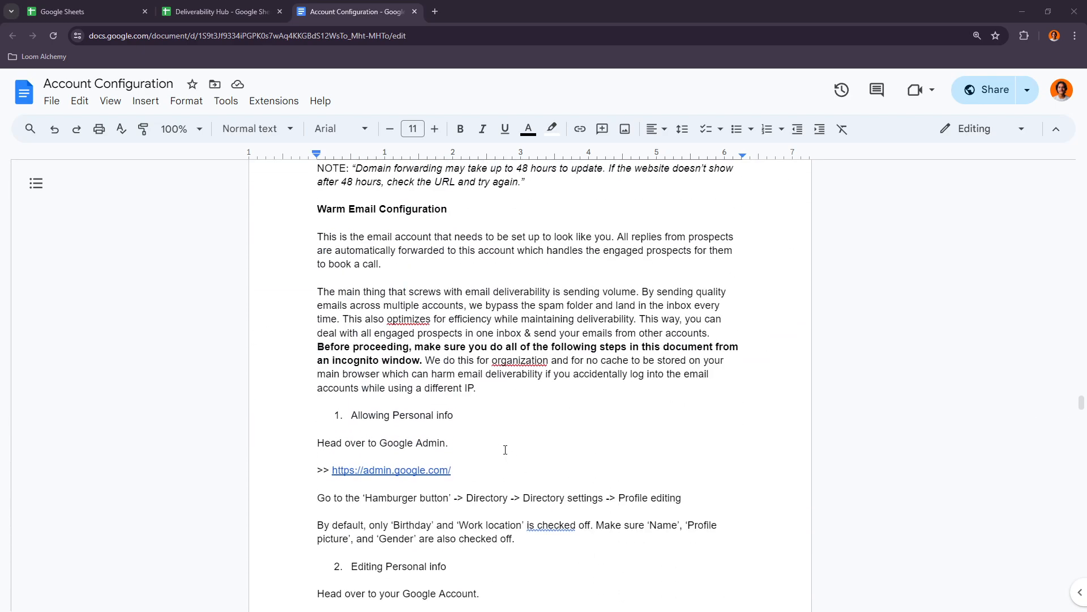
scroll(476, 369, down, 2)
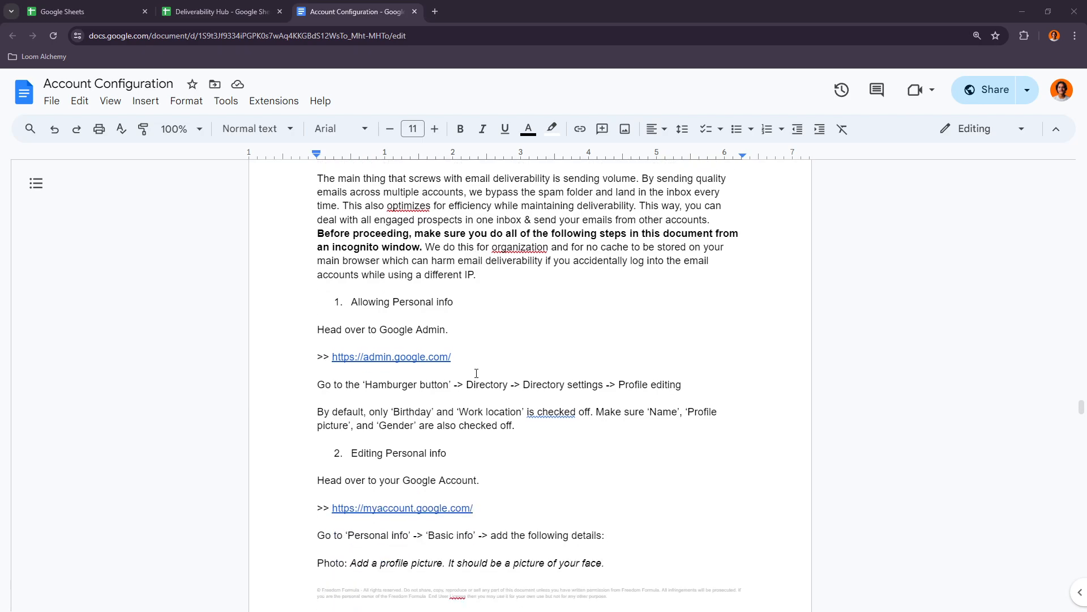
- Open the Google Admin link under Allowing Personal info and choose the company-domain admin account for sign-in
click(399, 305)
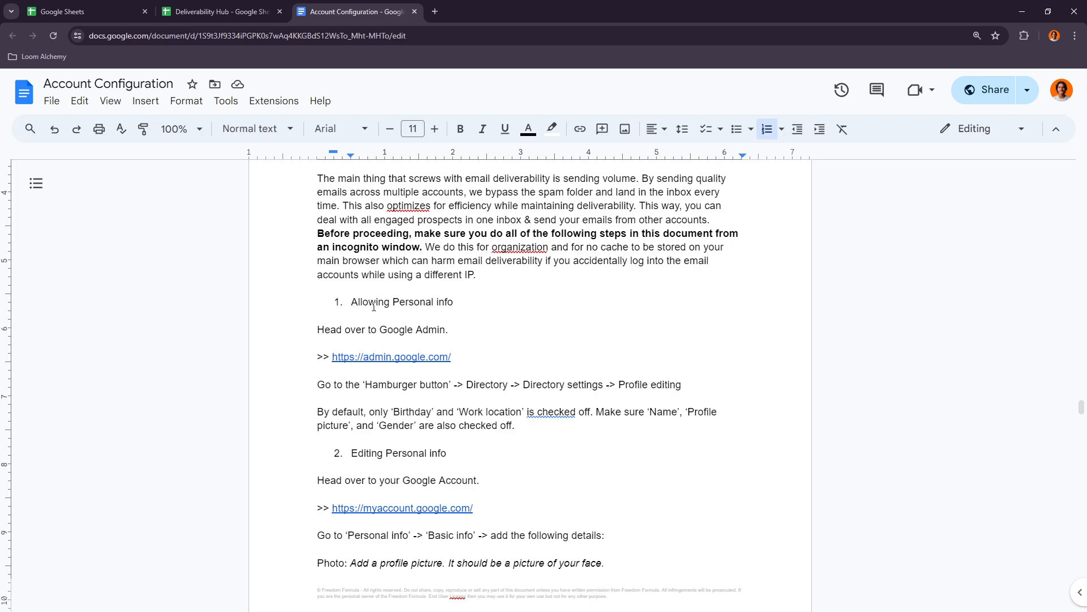
click(357, 356)
click(411, 377)
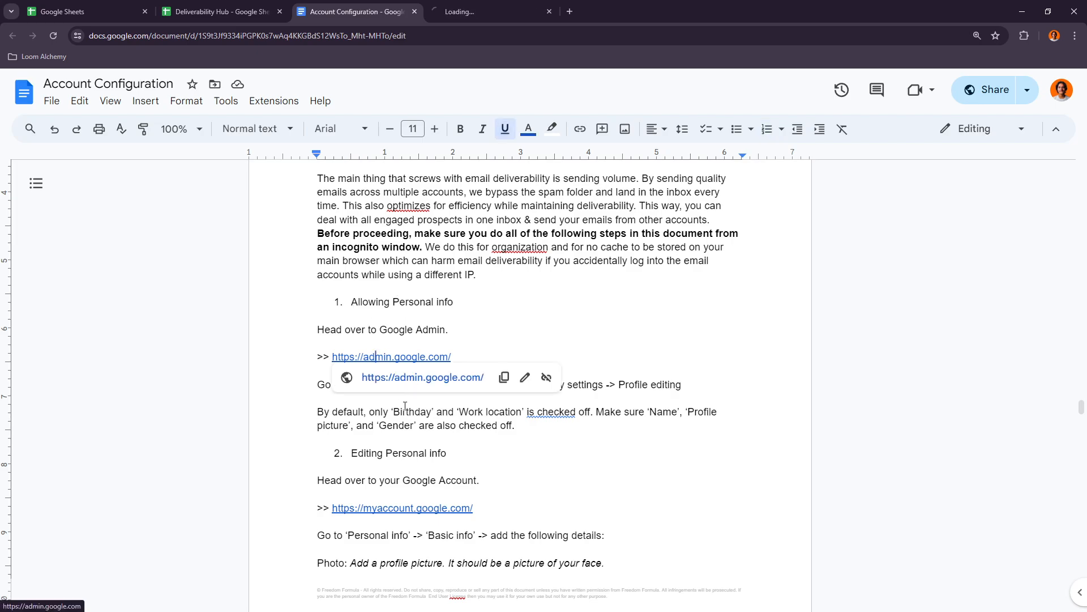
click(460, 11)
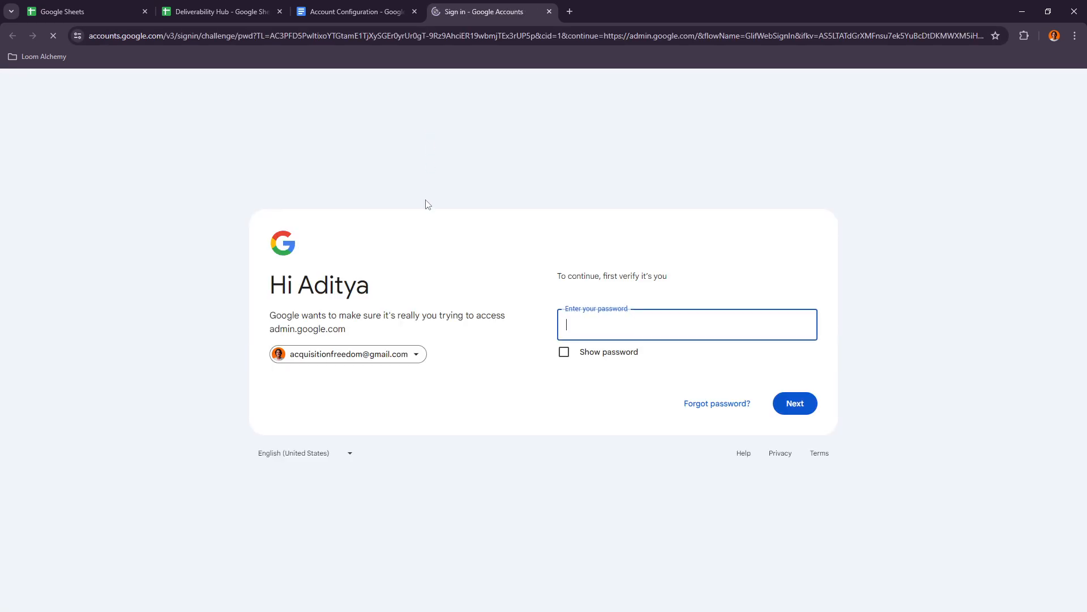
click(351, 352)
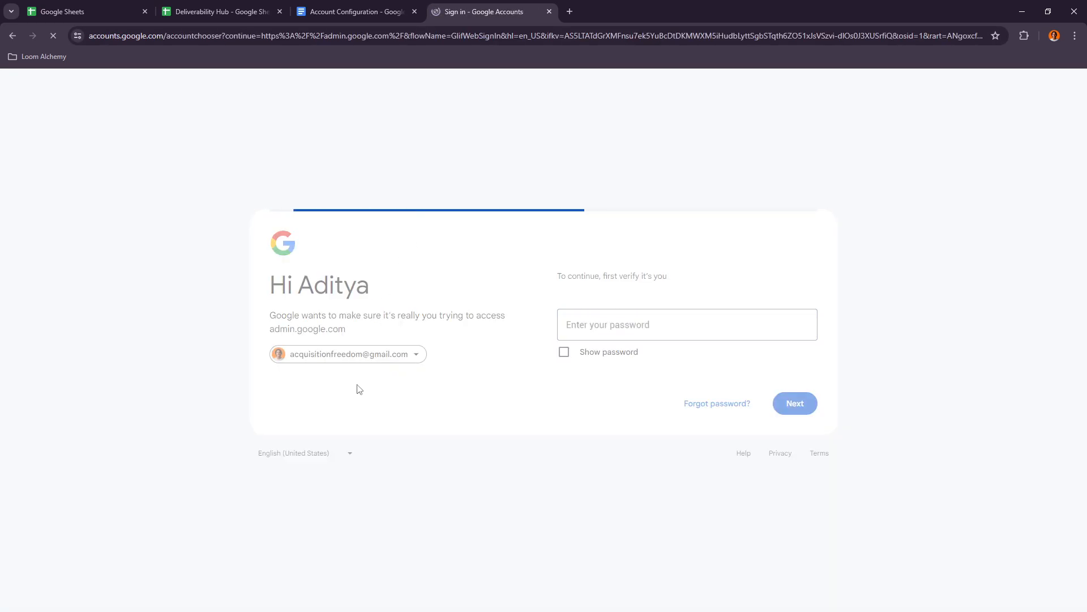
click(606, 266)
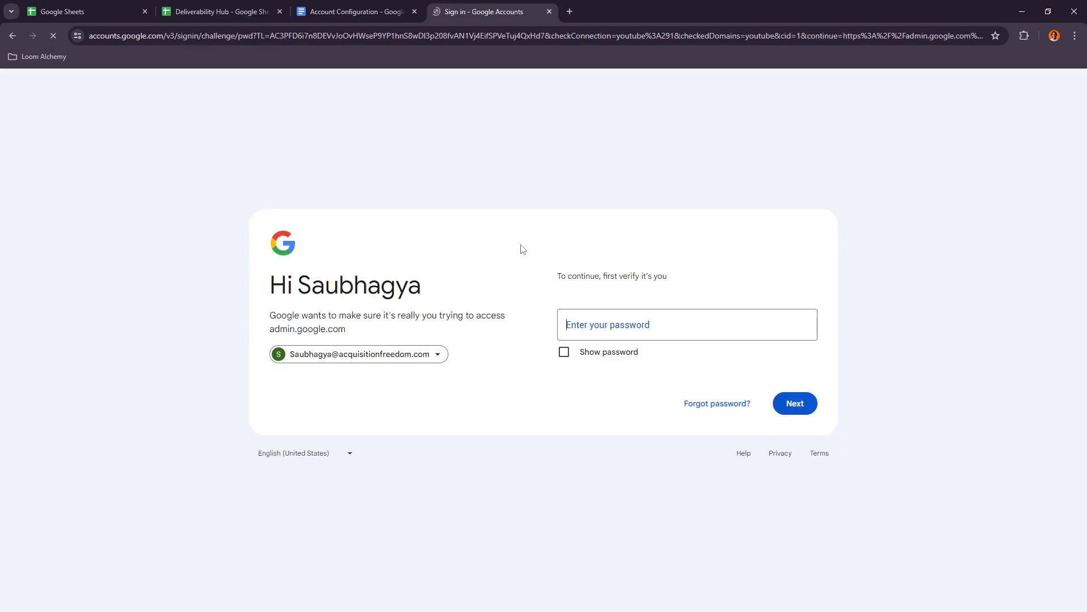
- Take the admin account's password from the Deliverability Hub sheet and sign in to the Admin console with it
click(220, 11)
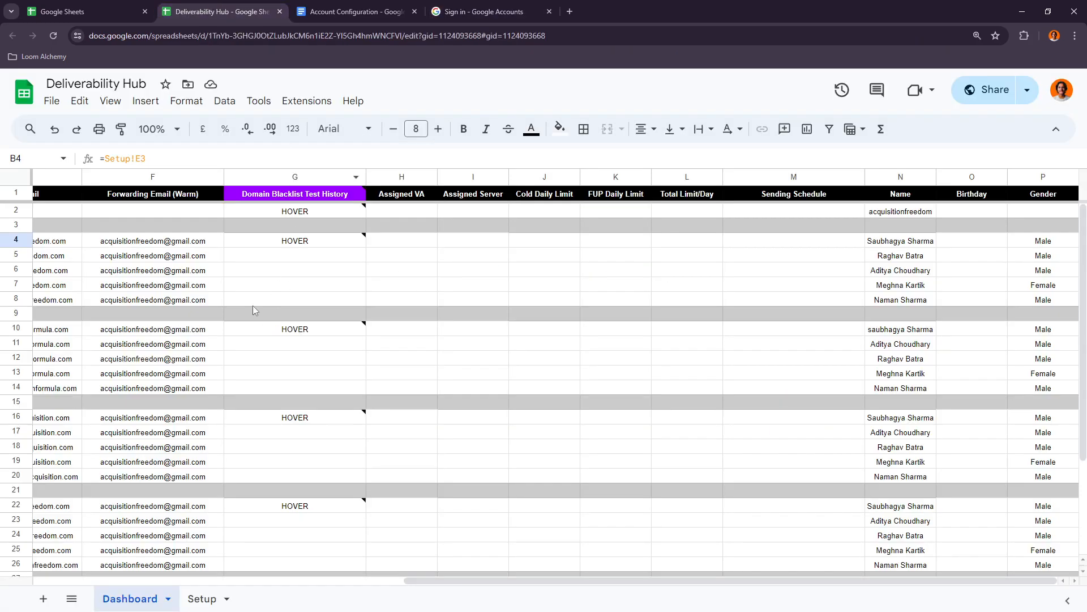
drag(427, 580, 40, 583)
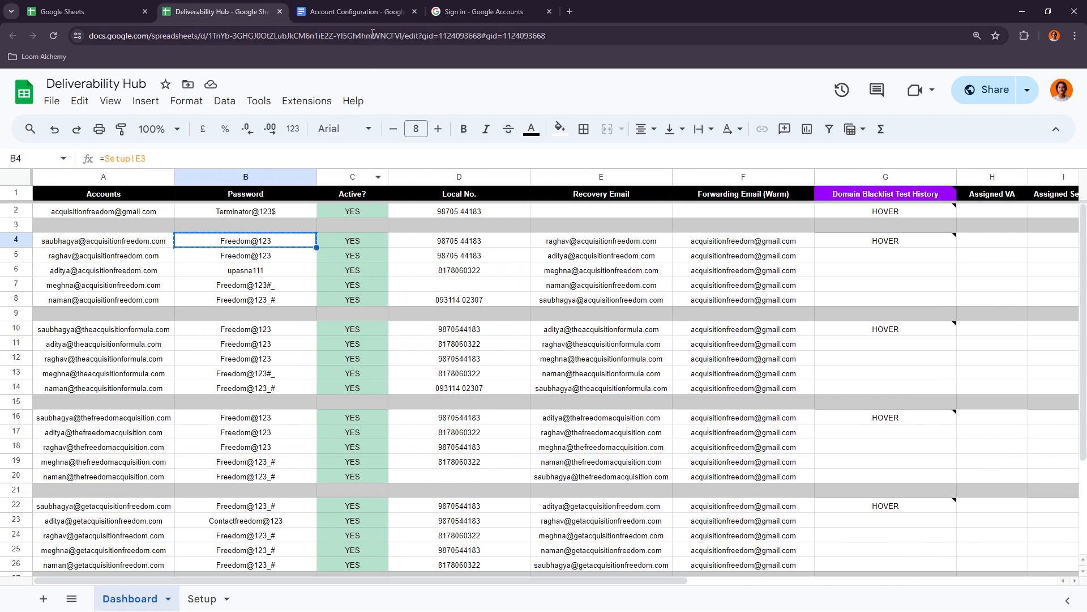
click(485, 12)
key(ctrl+v)
click(783, 403)
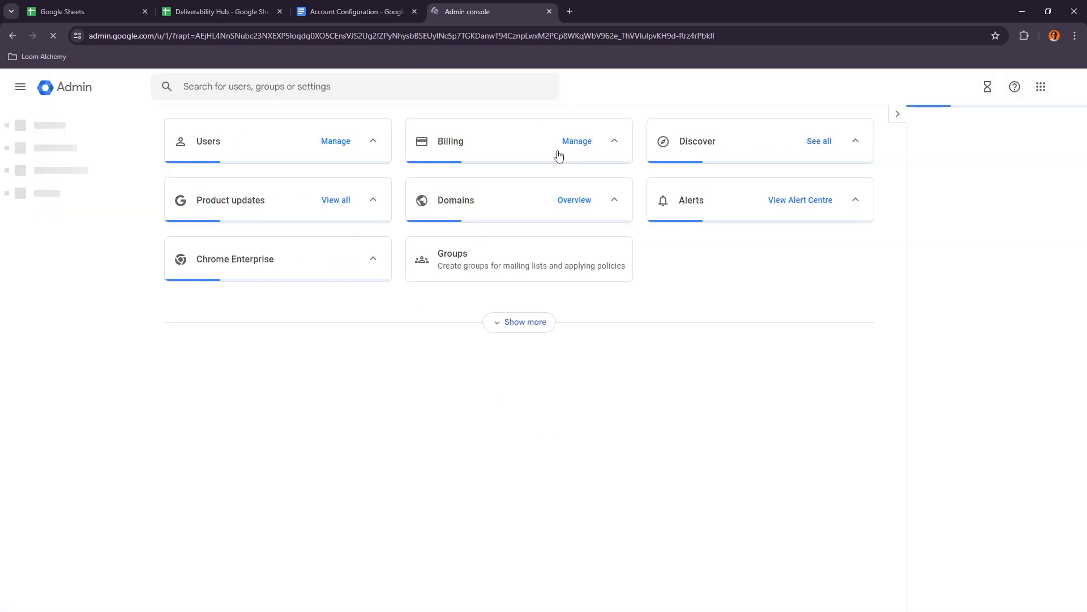
- Following the configuration document, open the Profile editing section of the Directory settings in the Admin console
key(ctrl+shift+Tab)
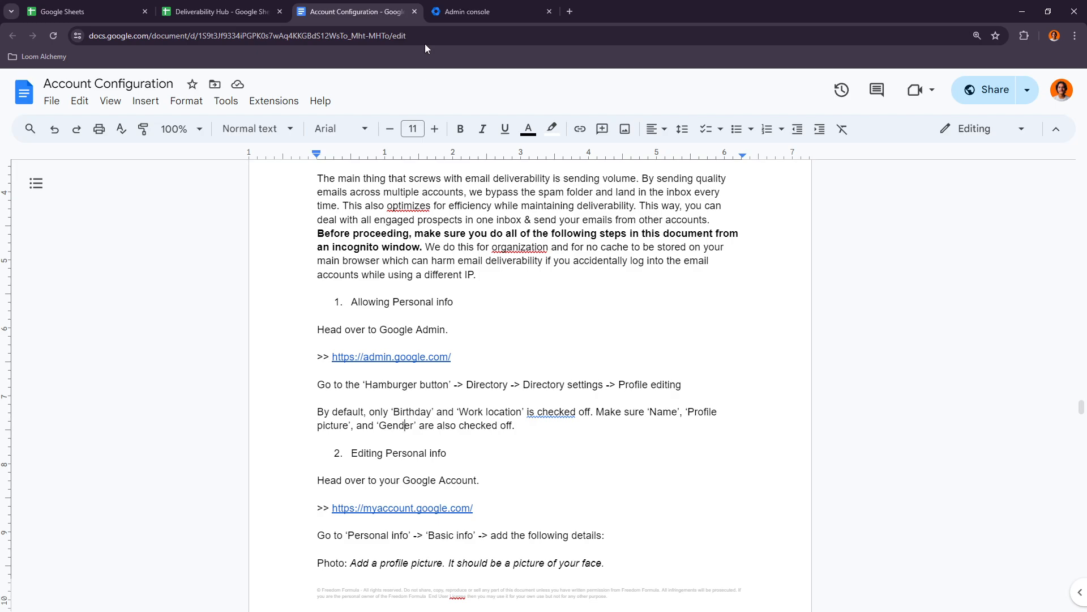
click(458, 12)
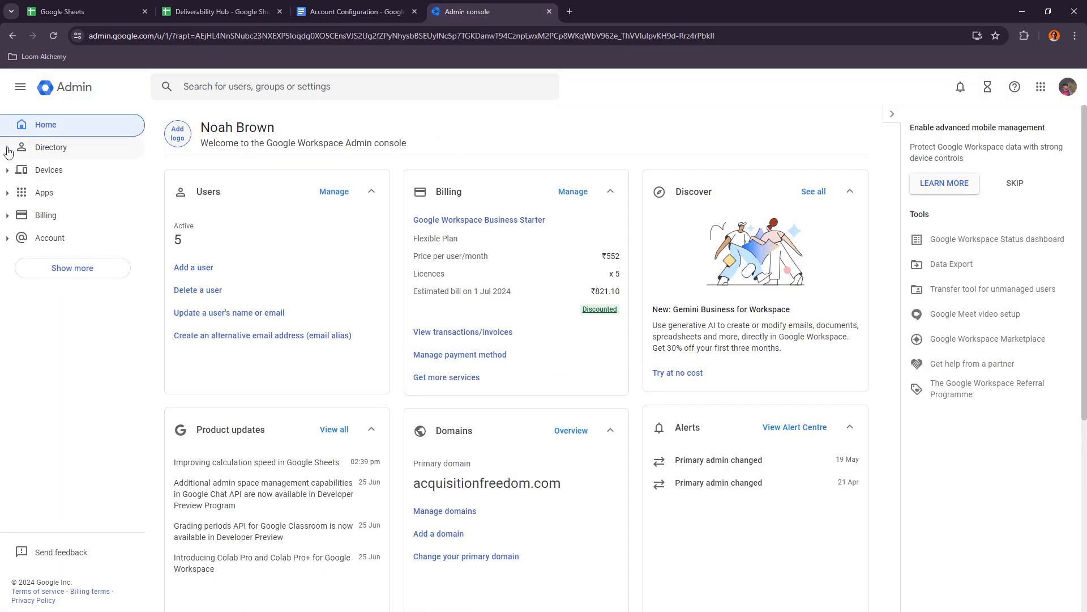
click(8, 152)
click(57, 264)
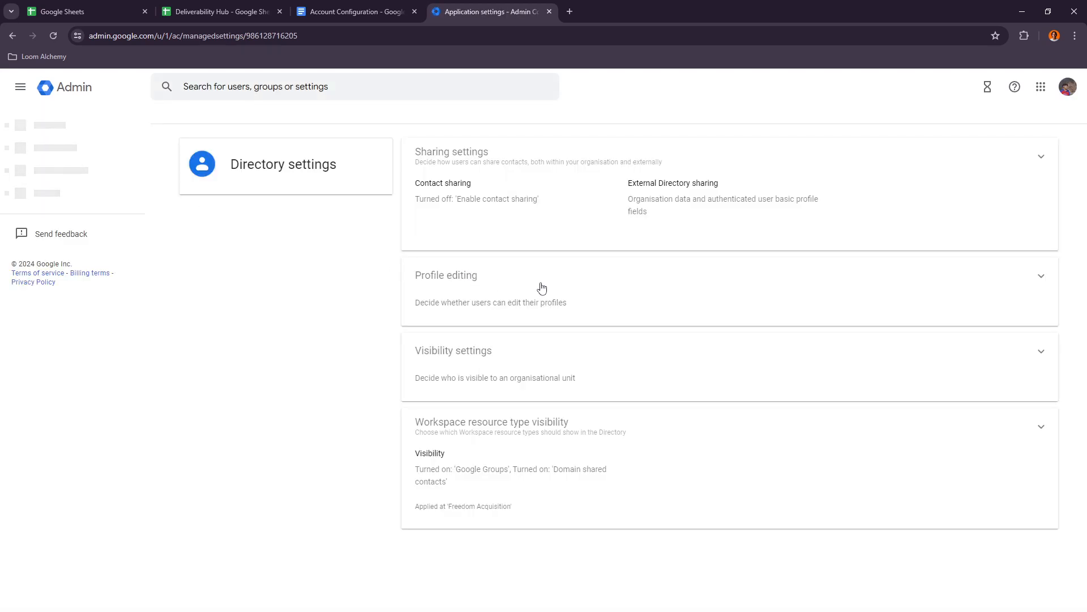
click(1036, 283)
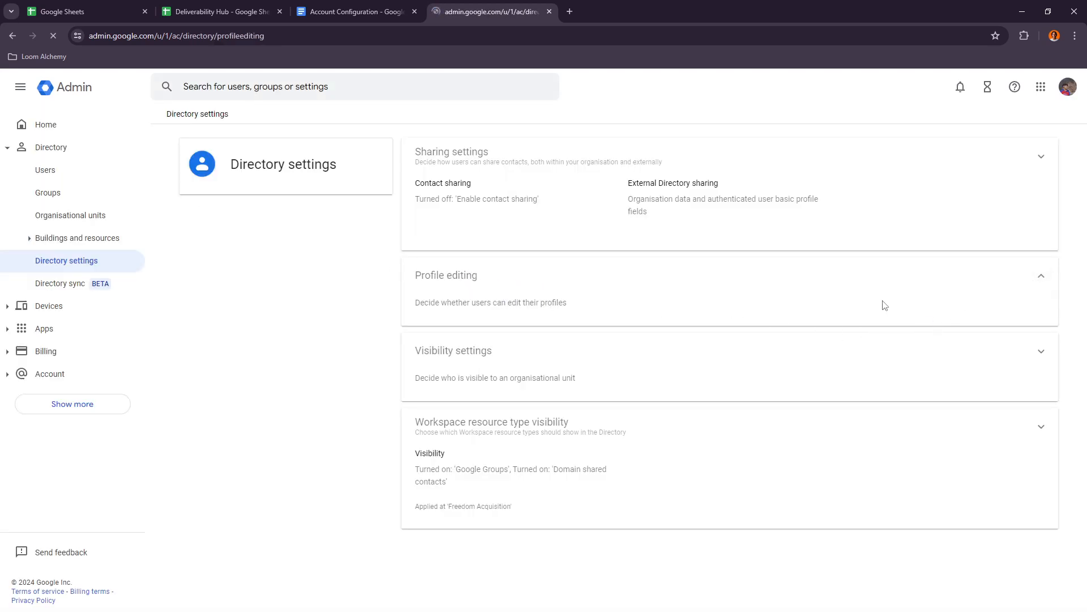
- Check the required profile fields in the configuration document, then allow users to edit Profile discovery and save the setting
click(351, 11)
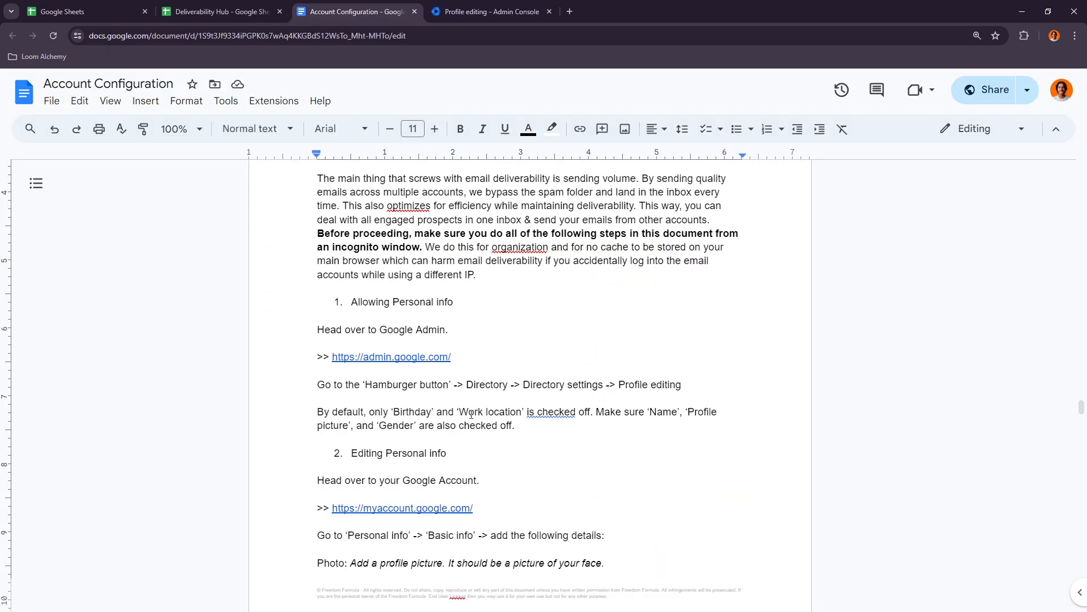
click(491, 12)
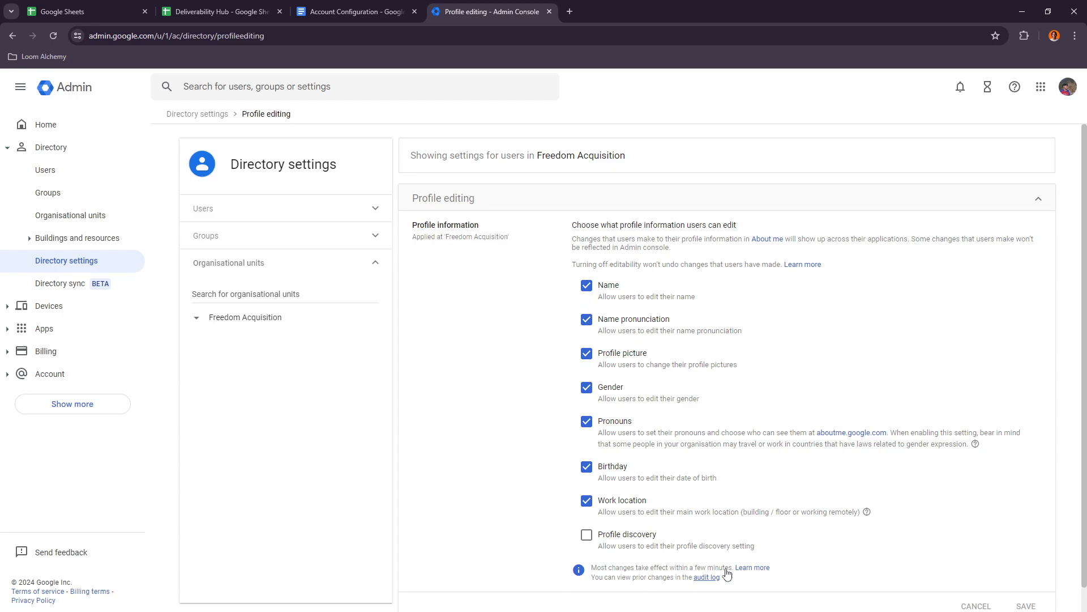
scroll(736, 544, down, 1)
click(586, 510)
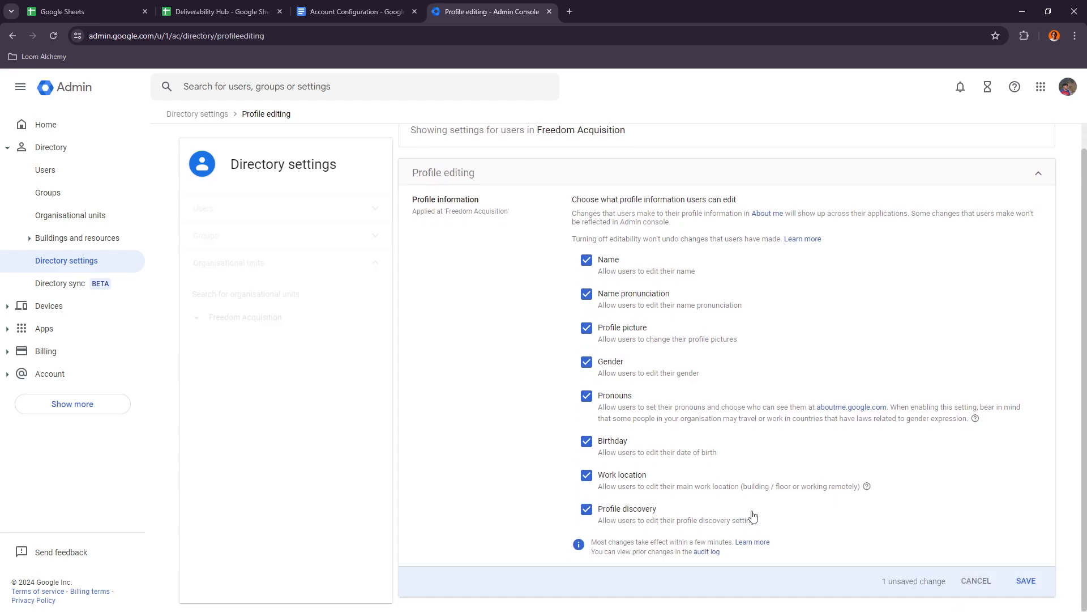
click(1031, 586)
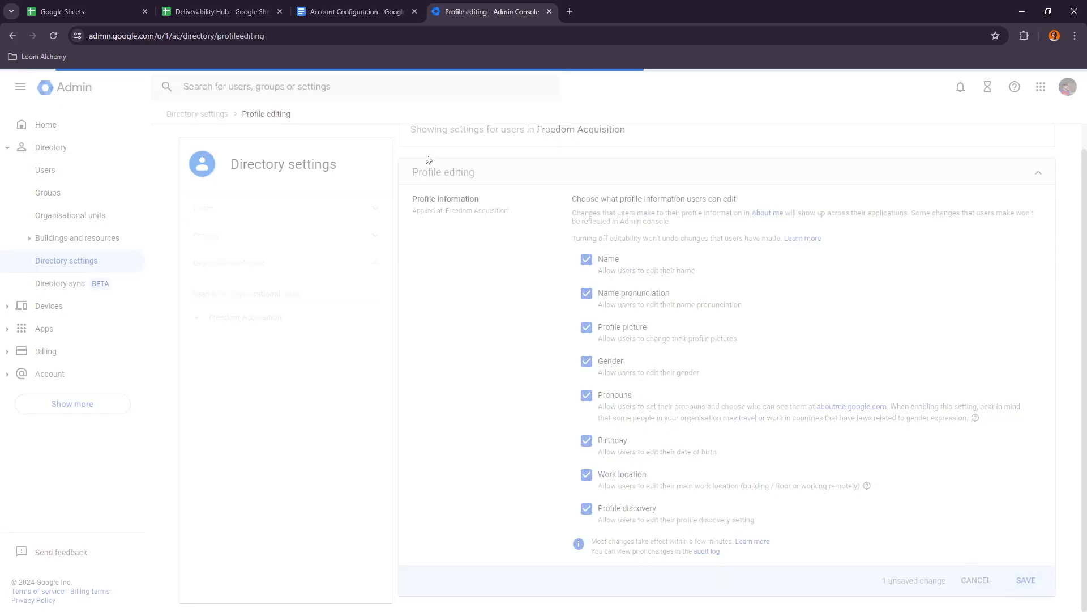
- Consult the Editing Personal info instructions and open the Google Account management page in a new browser tab
click(317, 11)
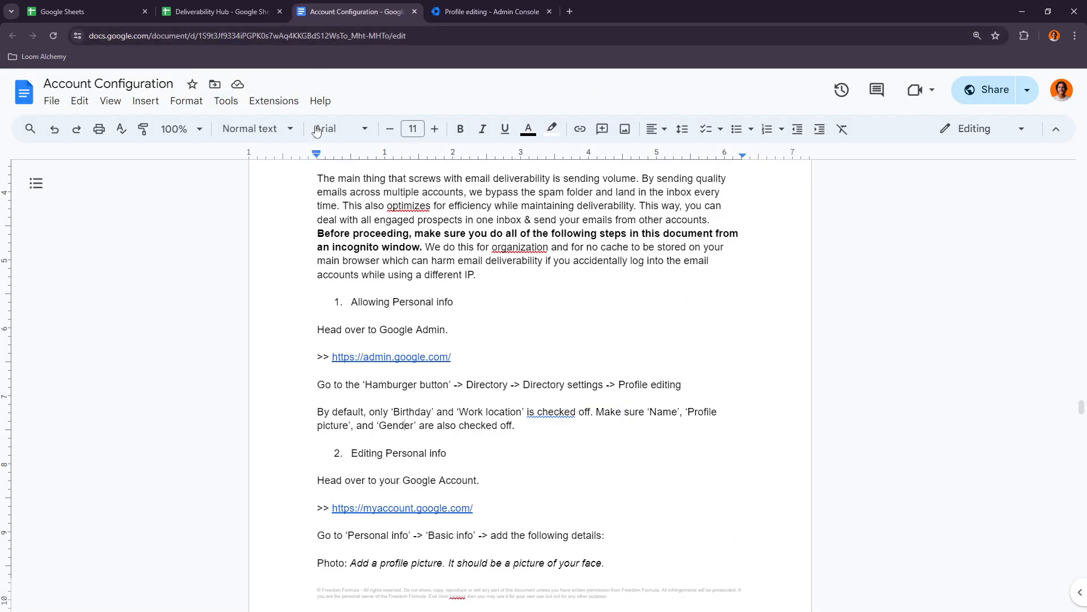
key(ctrl+Tab)
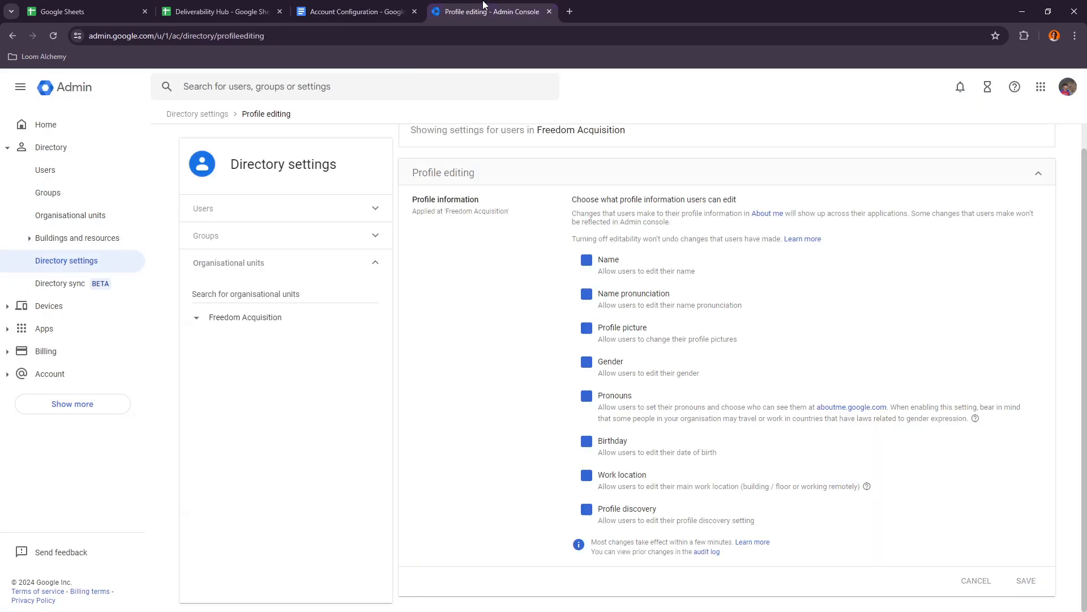
key(ctrl+shift+Tab)
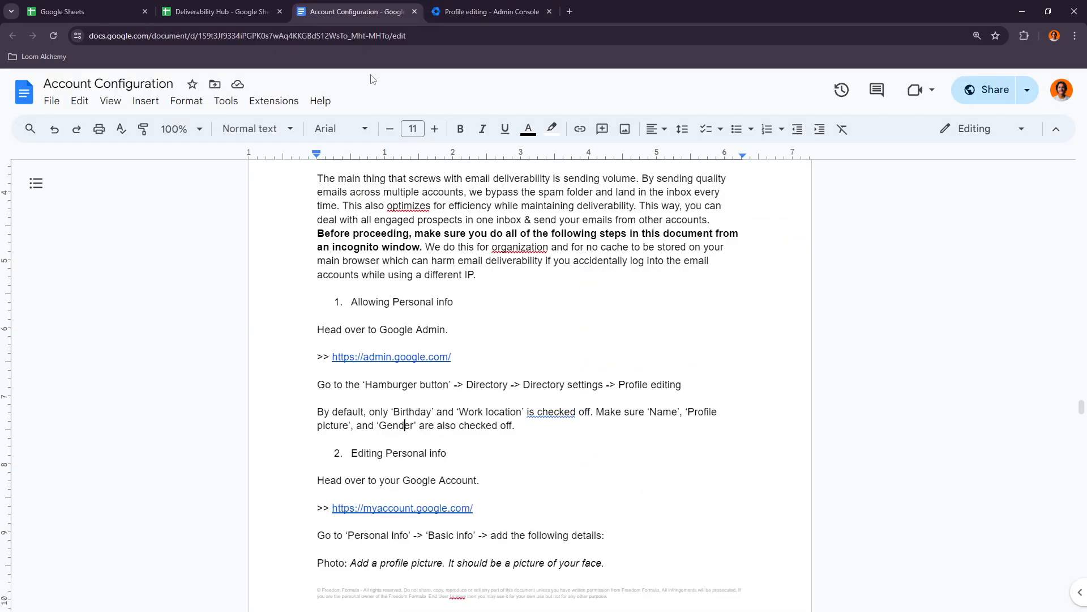
scroll(369, 416, down, 1)
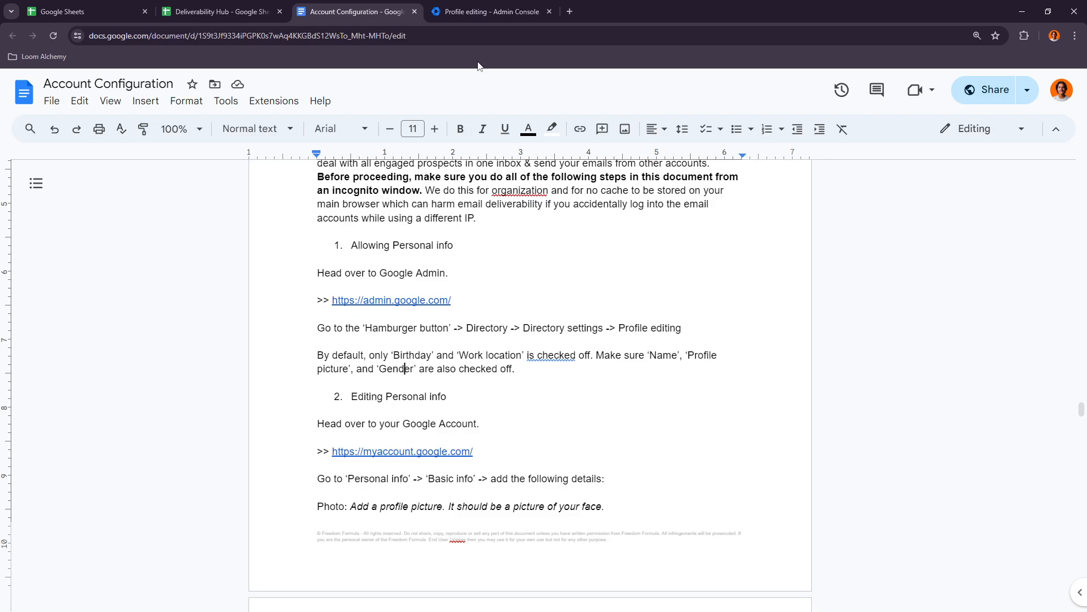
click(500, 8)
click(569, 12)
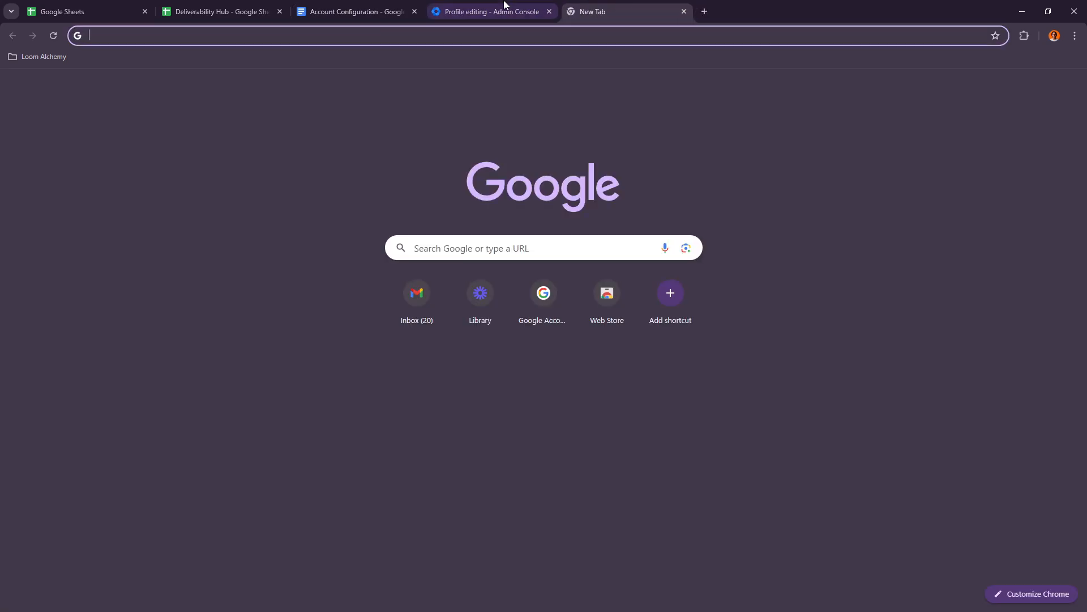
click(498, 11)
click(341, 8)
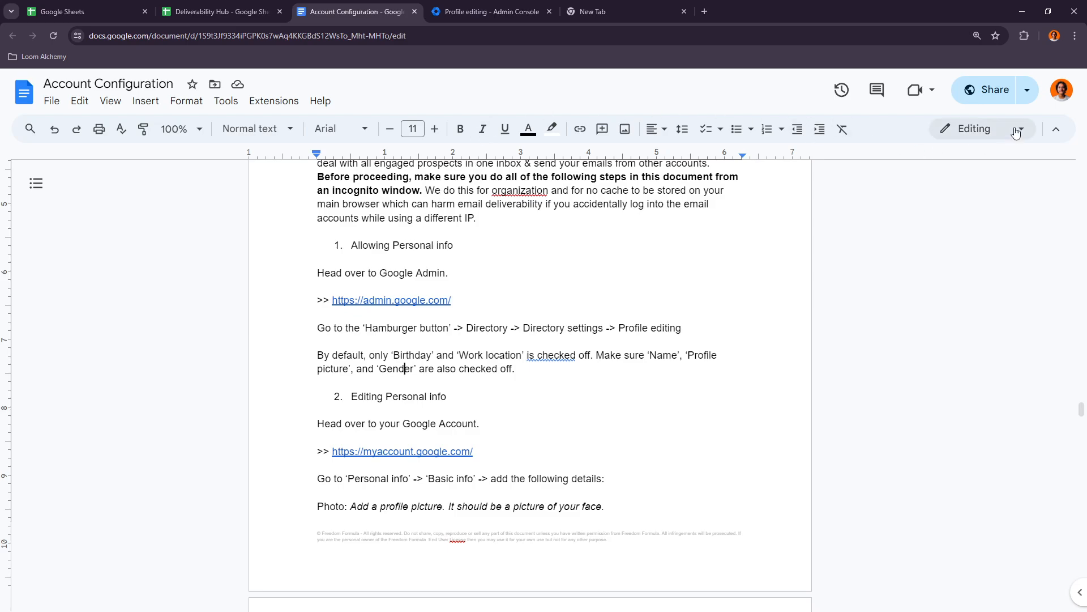
click(648, 9)
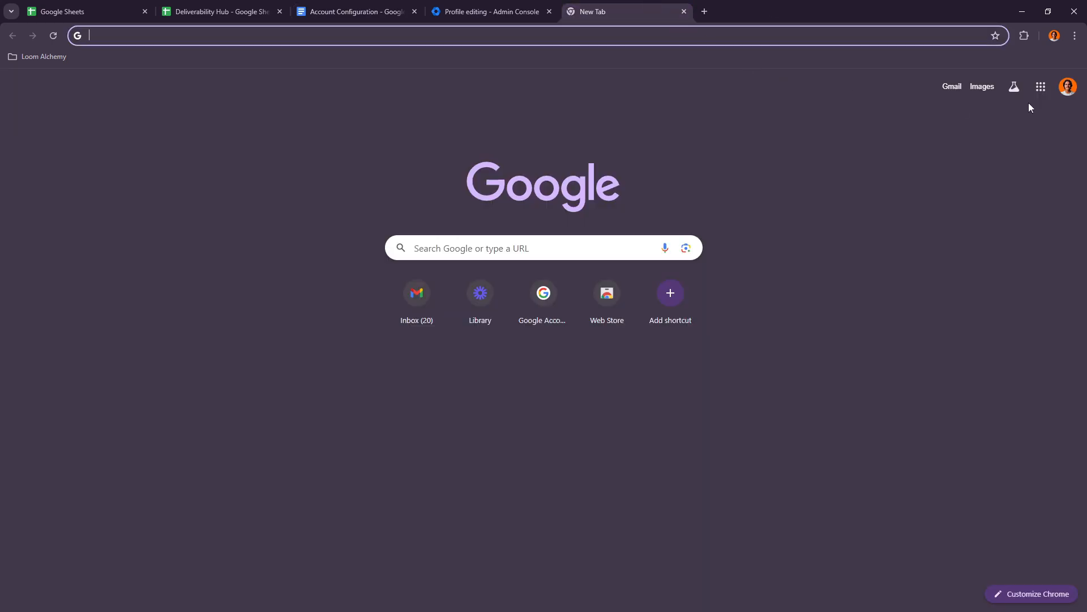
click(1067, 87)
click(932, 218)
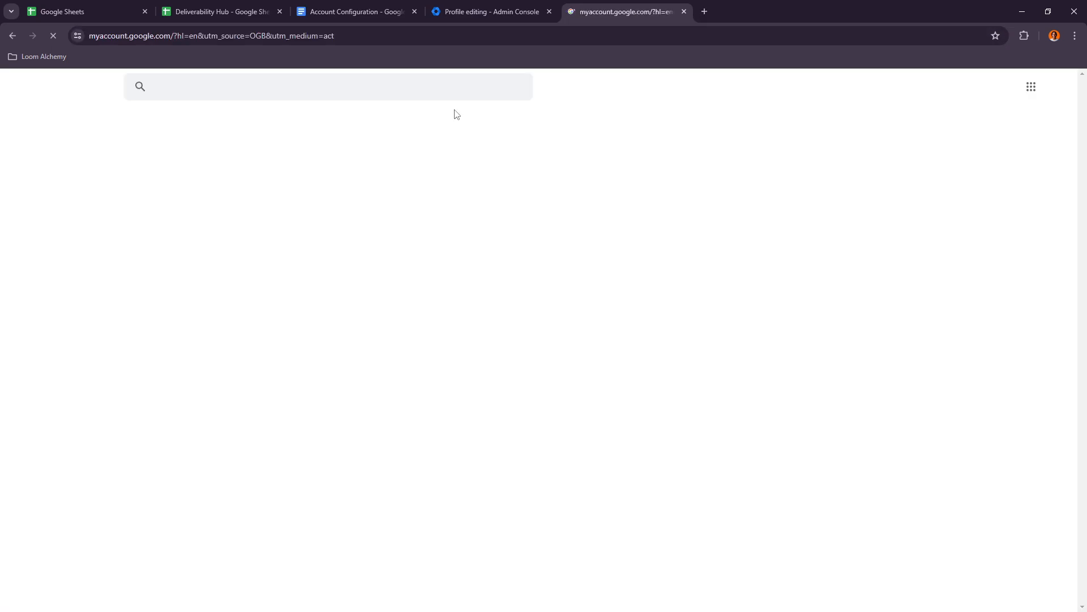
- Check the basic info instructions in the configuration document and open the Google Account's Personal info page
click(370, 7)
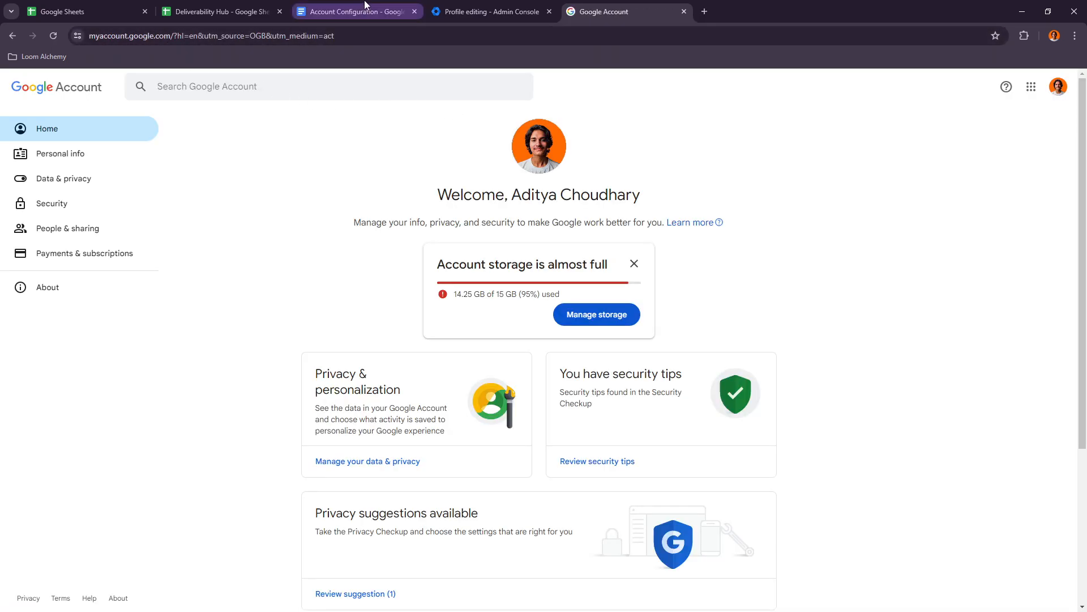
scroll(395, 427, down, 1)
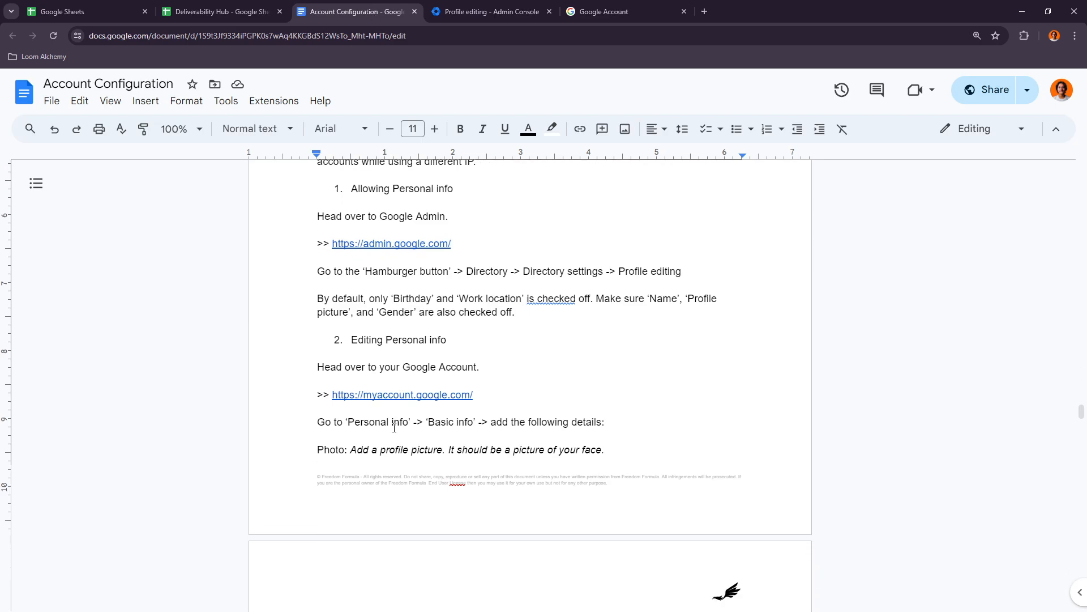
click(602, 12)
click(70, 153)
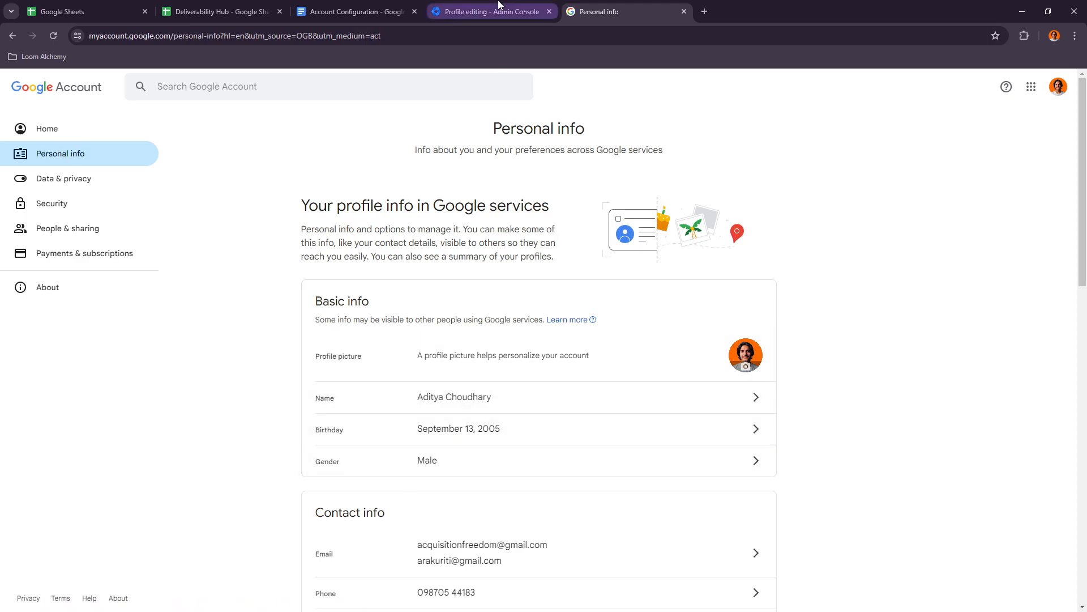
- Return to the configuration document and close the Admin console page
click(466, 7)
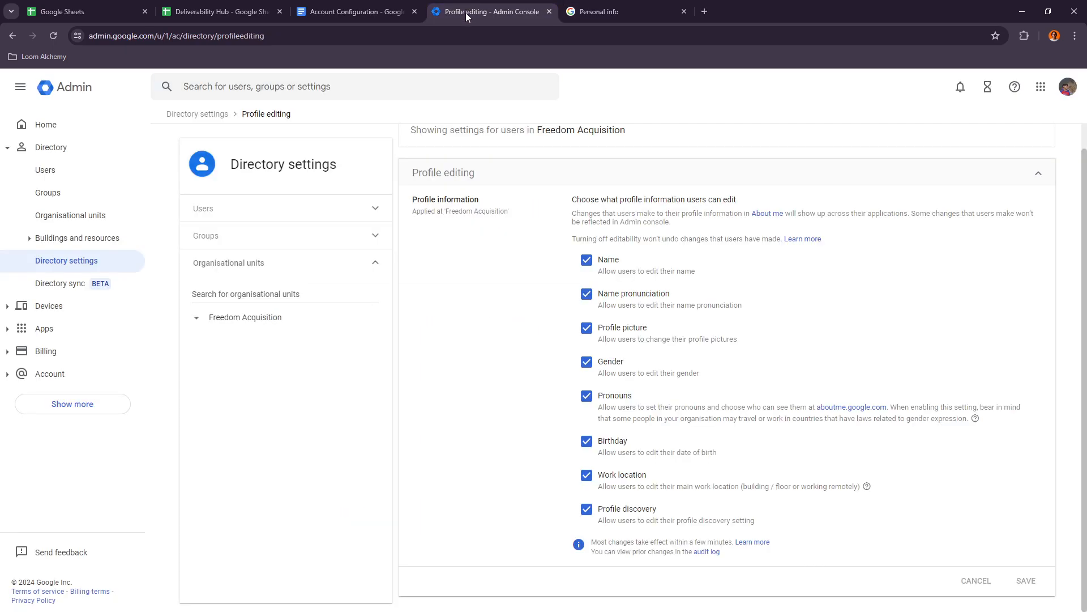
click(358, 7)
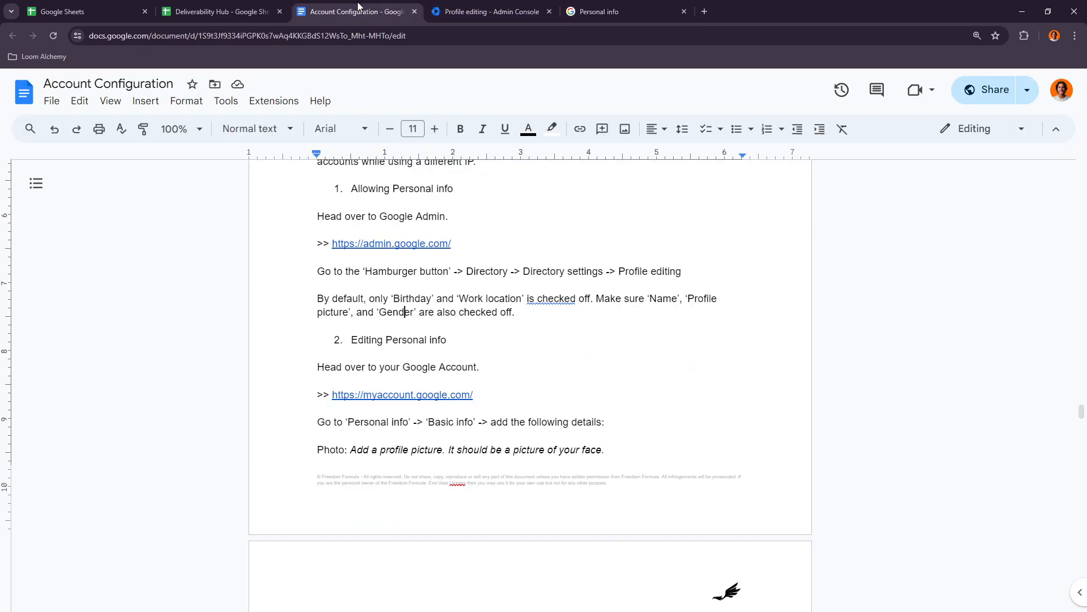
click(550, 11)
- Review which basic info details to add, their visibility note and the instruction to record them in the Deliverability hub
scroll(368, 422, down, 4)
drag(336, 422, 532, 449)
drag(422, 477, 545, 477)
click(482, 480)
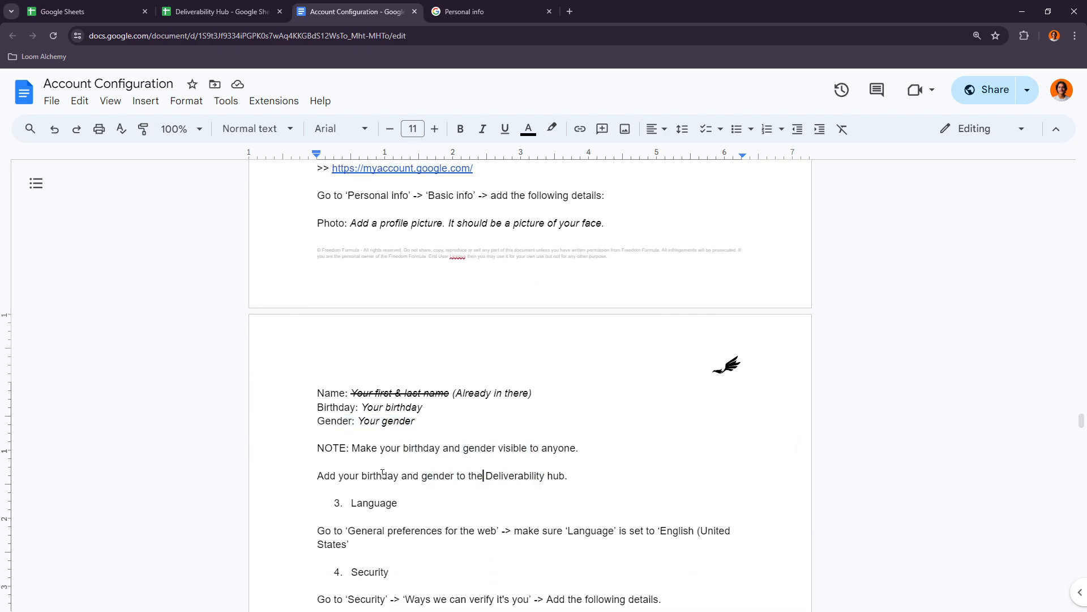
- Check the Birthday and Gender columns on the Deliverability Hub's Dashboard sheet, and return to the Account Configuration document
click(218, 11)
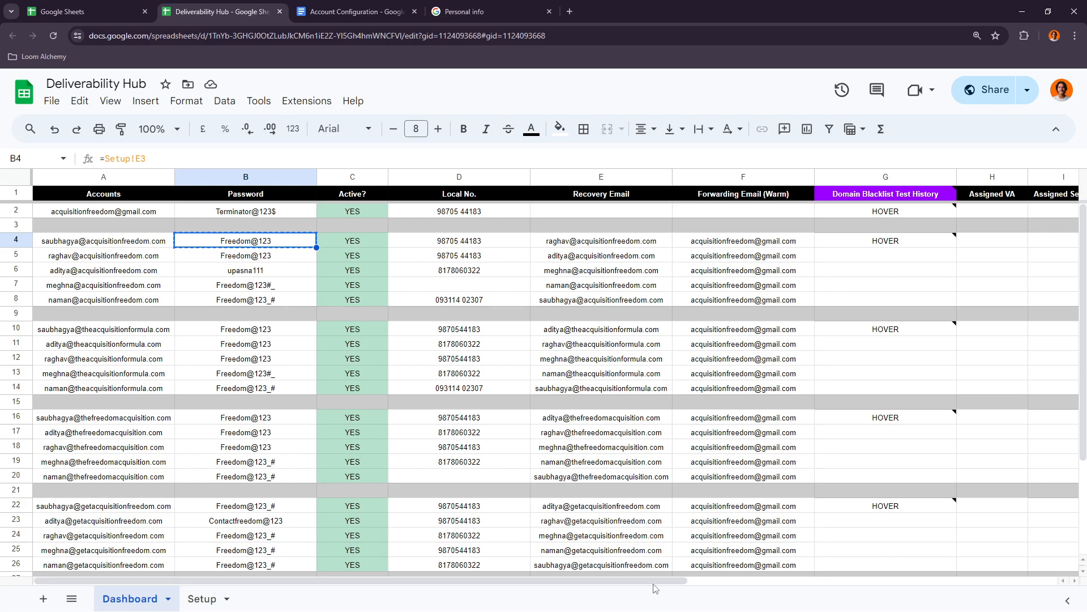
drag(651, 582, 1080, 608)
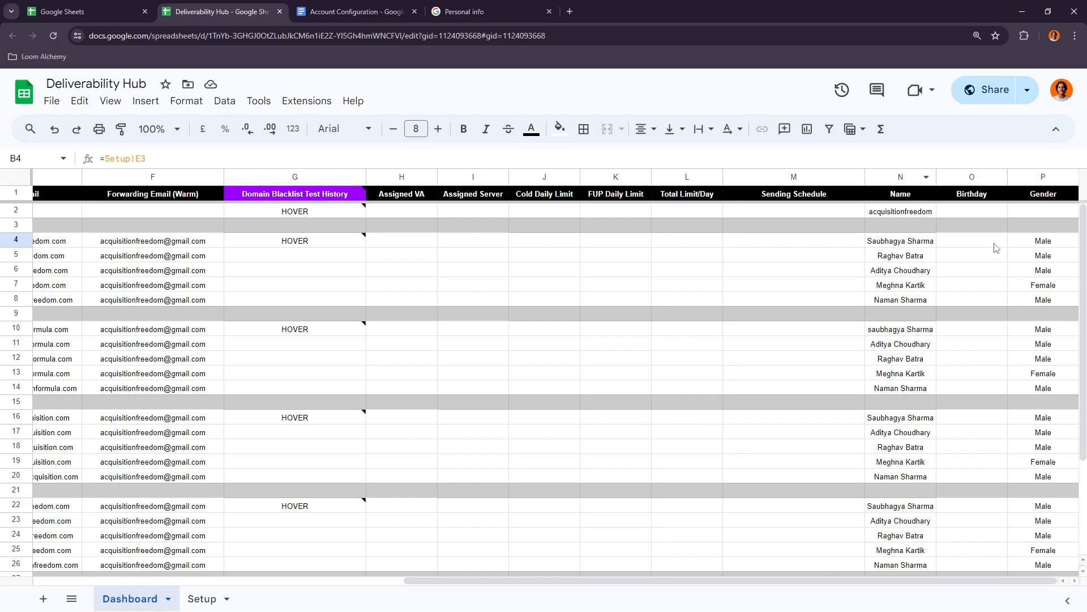
click(366, 6)
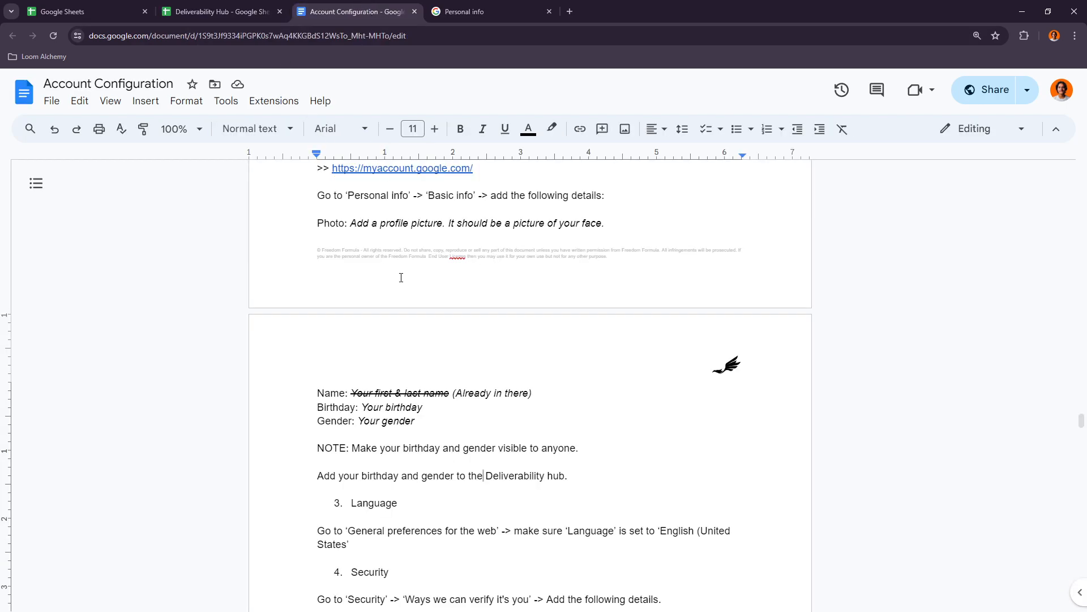
- Review the Language and Security instructions in the configuration document, including the recovery phone, recovery email and Deliverability hub note
scroll(401, 277, down, 2)
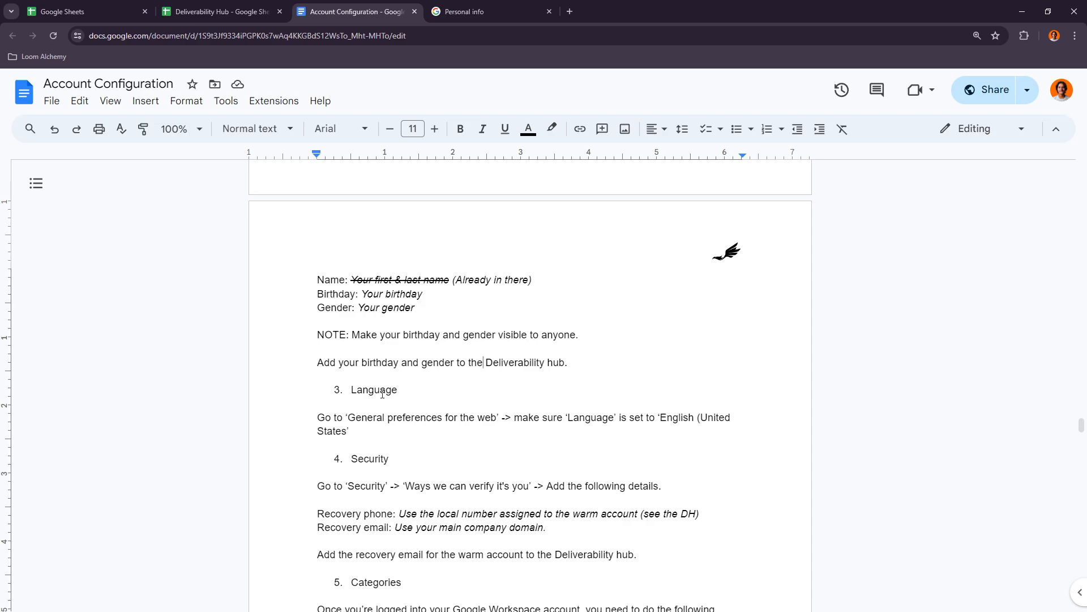
scroll(372, 399, down, 2)
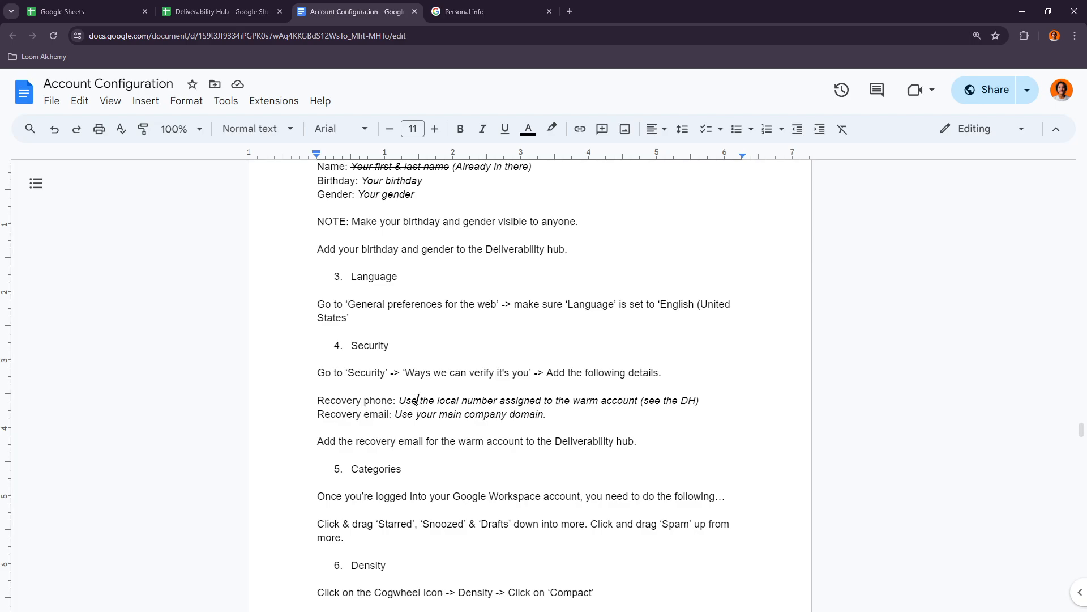
drag(416, 400, 541, 414)
click(547, 414)
drag(416, 444, 580, 453)
click(578, 440)
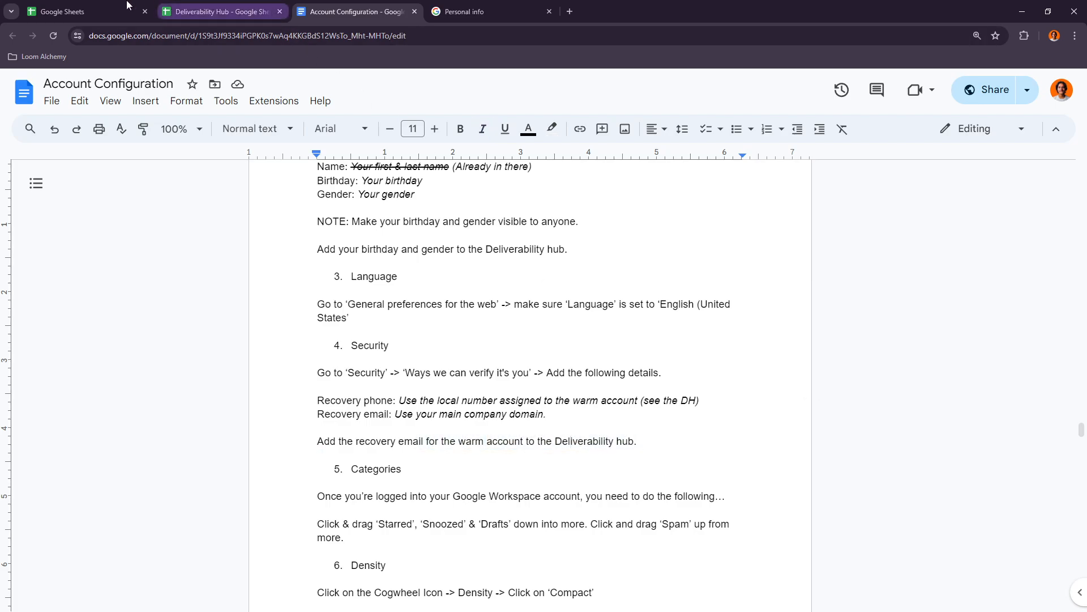
- Look up the Local No. and Recovery Email columns in the Deliverability Hub, and return to the configuration document
click(82, 4)
click(206, 7)
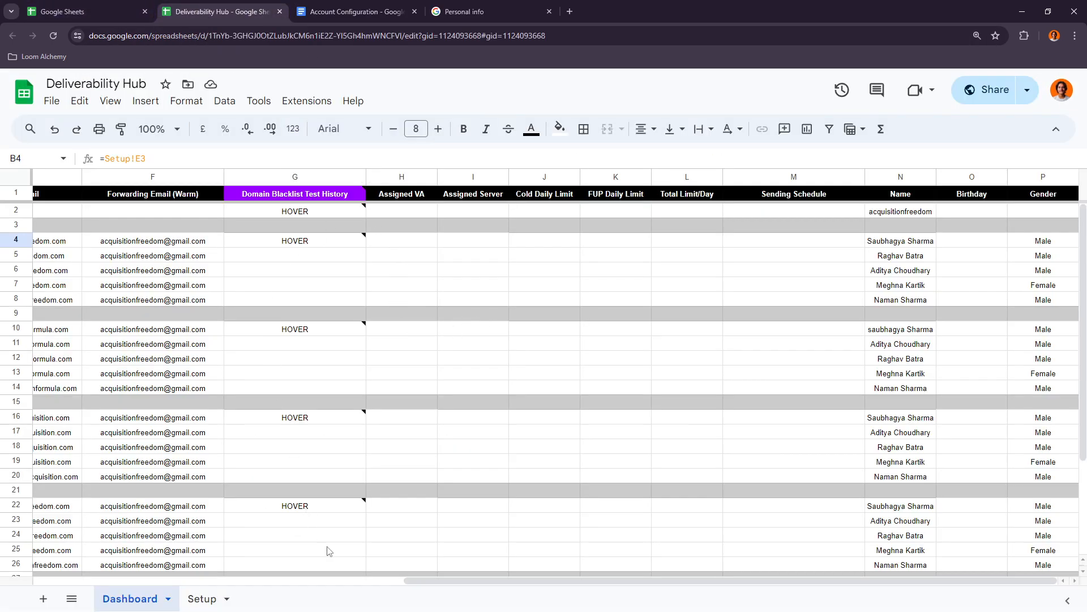
drag(433, 586, 161, 584)
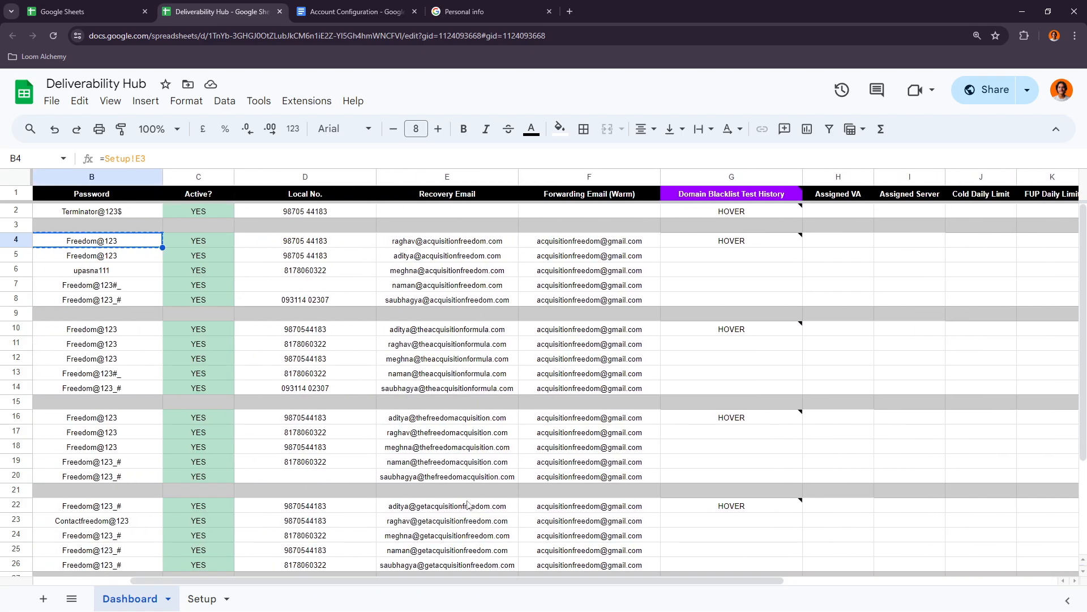
click(351, 11)
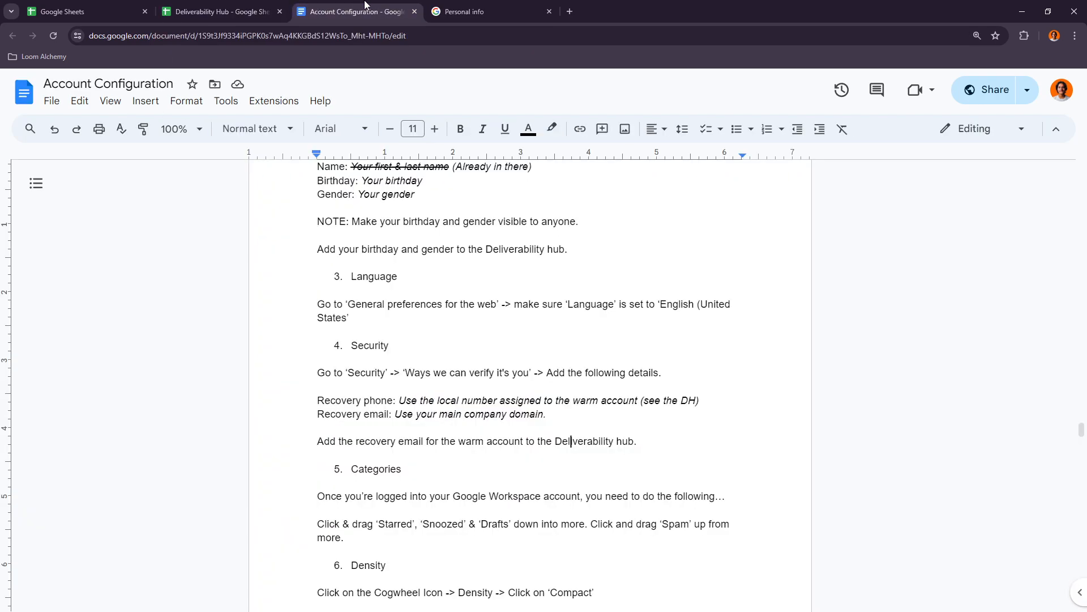
- Find the Categories section in the configuration document, close the Personal info page and open the Gmail inbox
scroll(374, 412, down, 1)
double_click(372, 419)
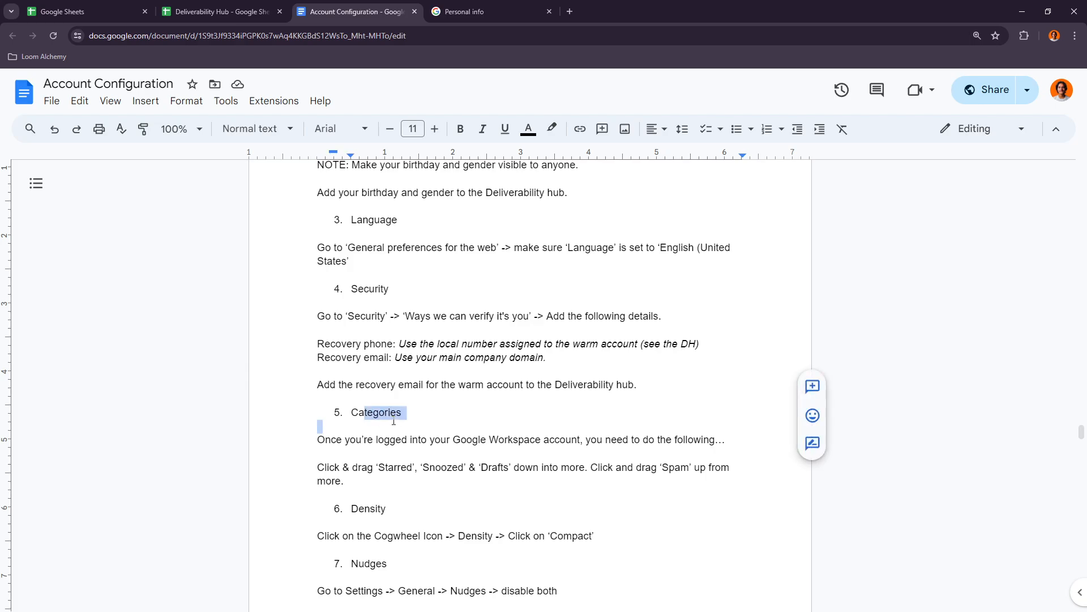
click(378, 440)
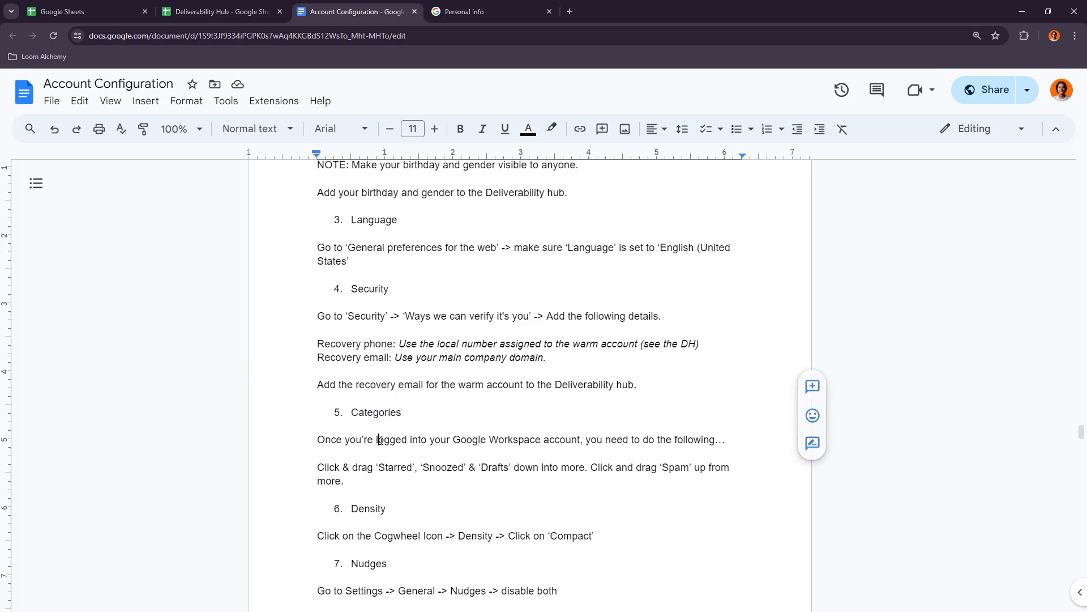
click(570, 11)
click(549, 12)
click(423, 295)
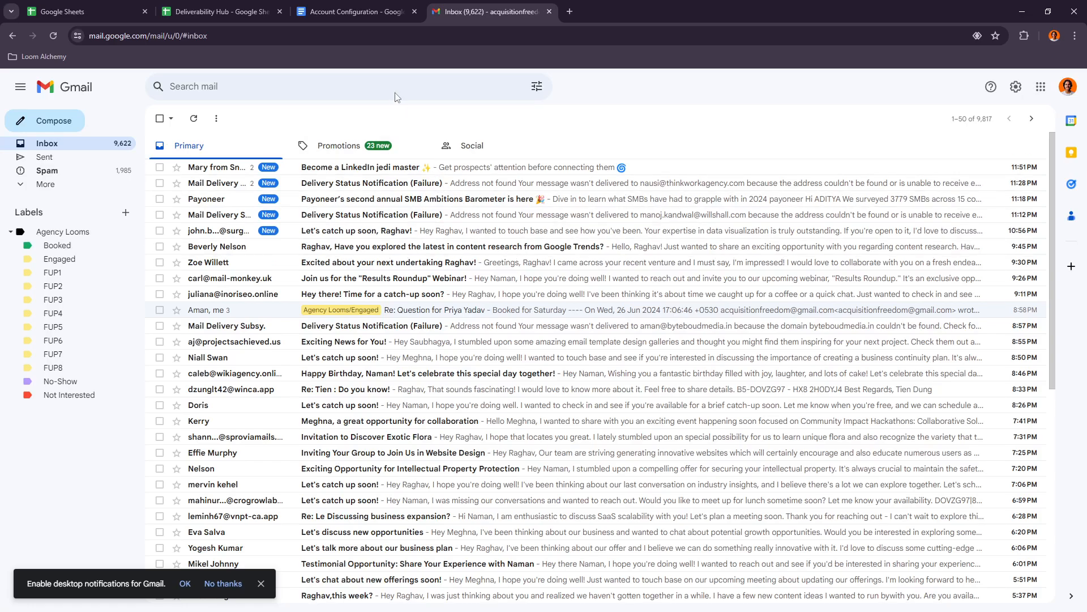
- Read the Categories instructions on which Gmail labels to move into More and which to bring out of it
click(356, 11)
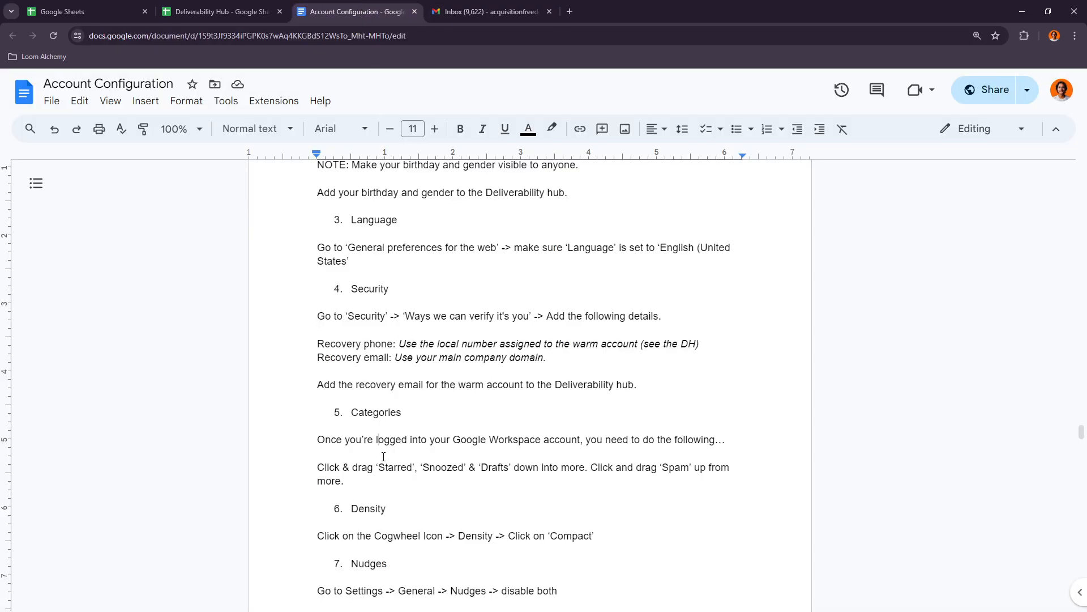
scroll(383, 455, down, 1)
drag(430, 384, 556, 384)
click(580, 386)
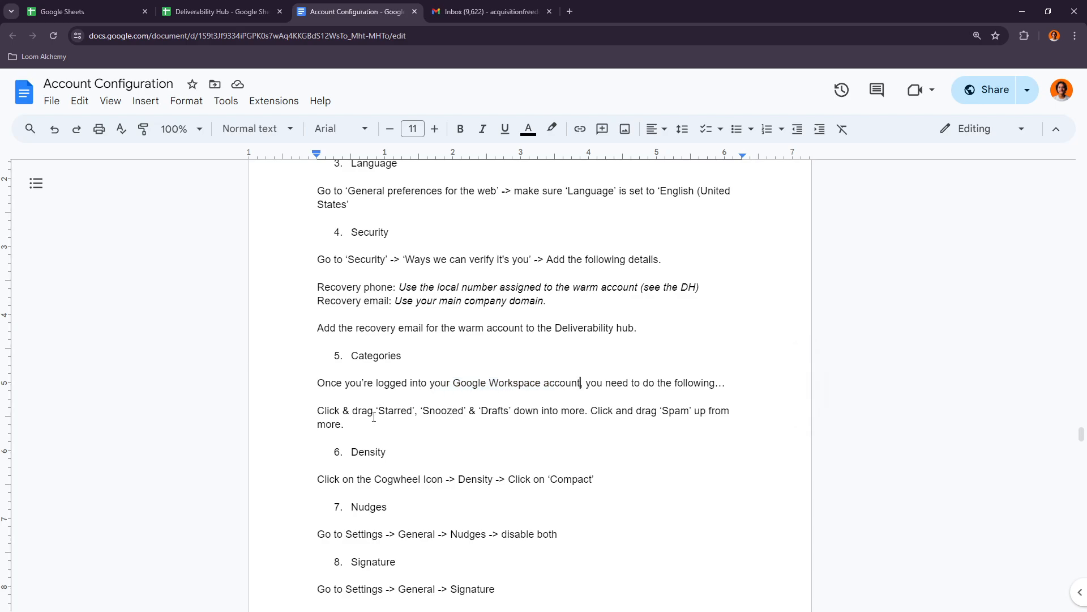
drag(385, 412, 503, 411)
click(542, 409)
- In Gmail, move the Starred, Snoozed and Drafts labels out of More into the main label list
click(490, 11)
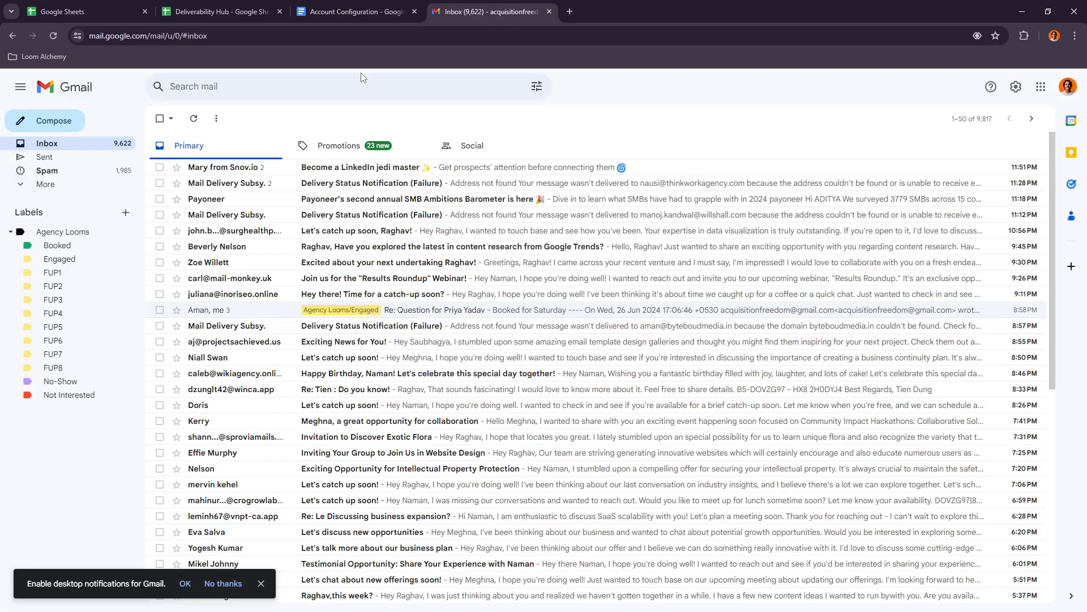
click(28, 187)
drag(31, 184, 31, 170)
drag(47, 210, 32, 169)
drag(42, 265, 32, 170)
click(30, 226)
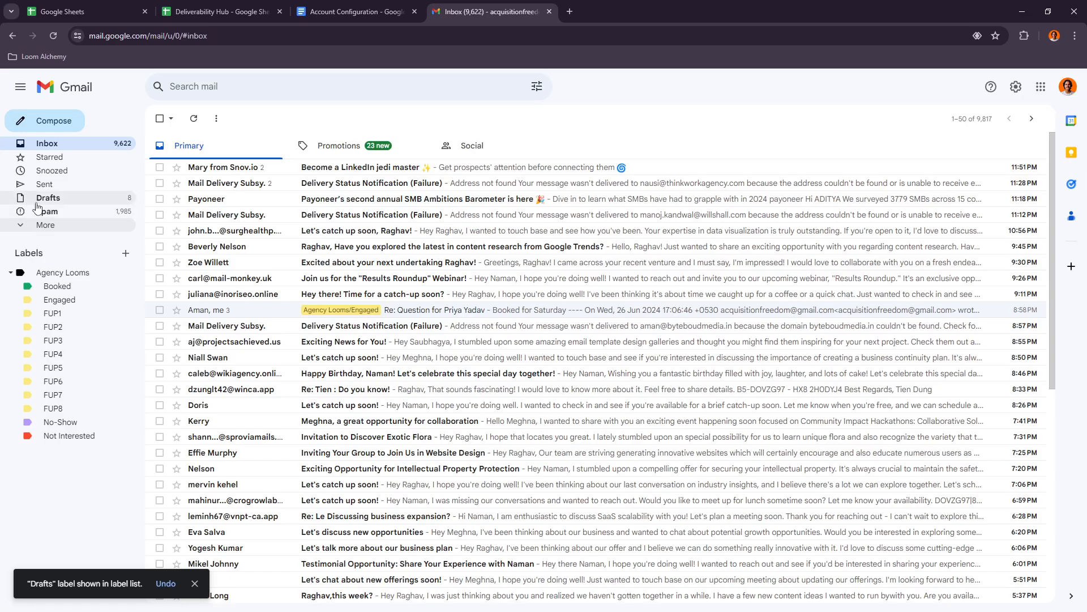
- Move the Spam, Drafts and Starred labels from the main label list into More
click(26, 226)
drag(45, 213, 43, 244)
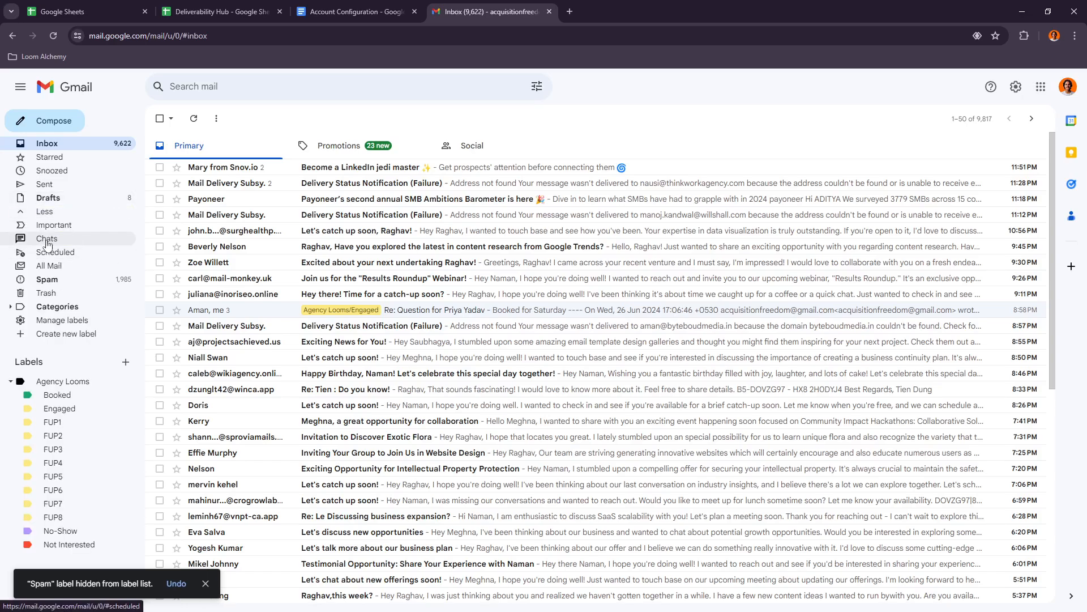
drag(48, 198, 73, 249)
drag(45, 163, 48, 255)
- Read the Density instructions in the Account Configuration document
click(344, 11)
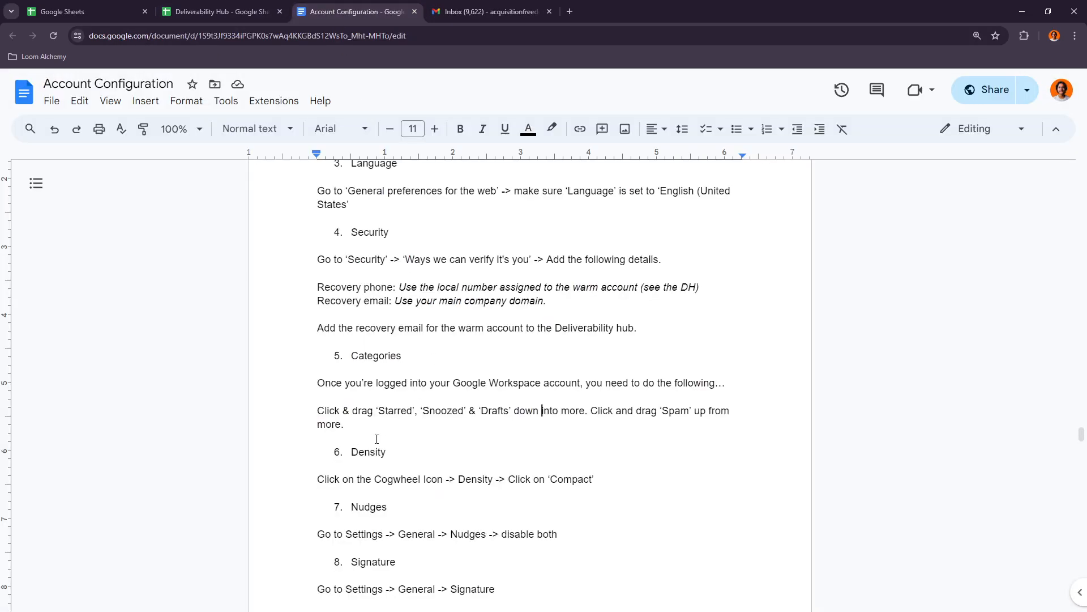
scroll(388, 447, down, 1)
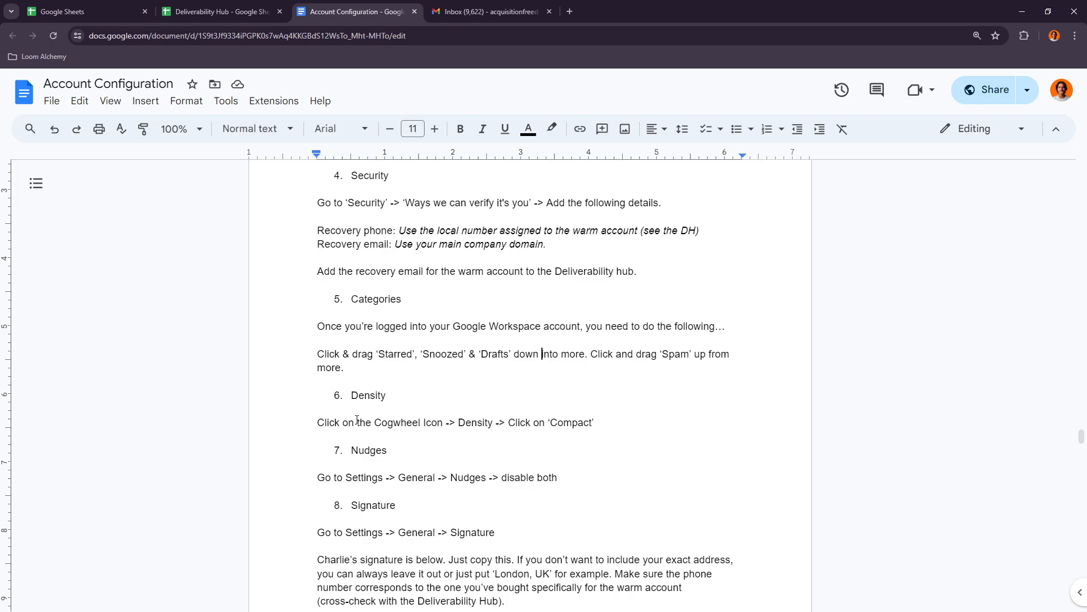
drag(375, 422, 425, 421)
click(465, 422)
- Collapse Gmail's expanded label list and set the display density to Compact in the quick settings
click(488, 11)
click(42, 183)
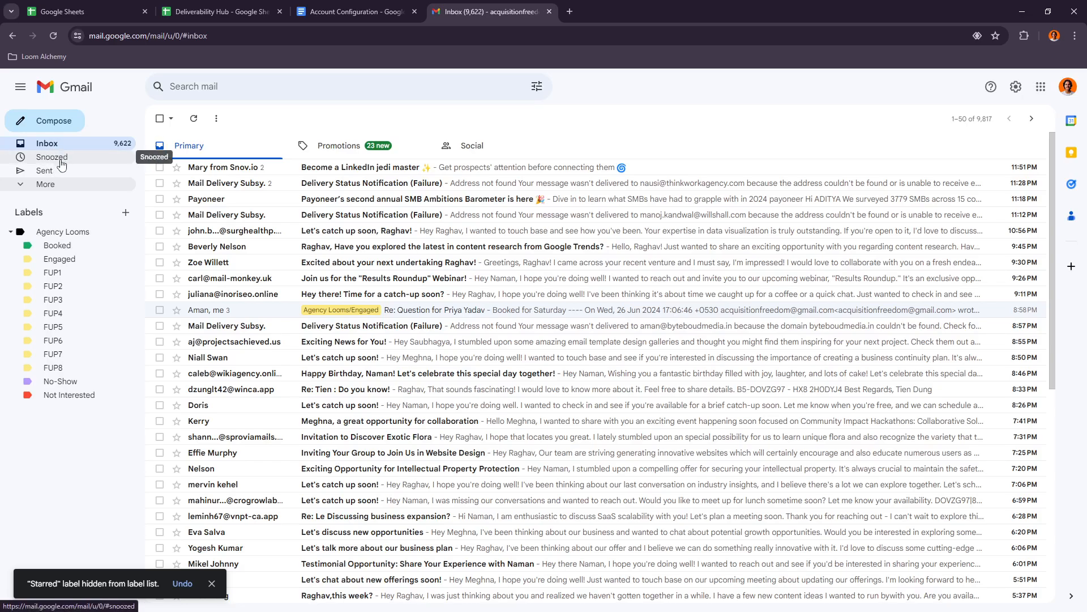
click(1022, 91)
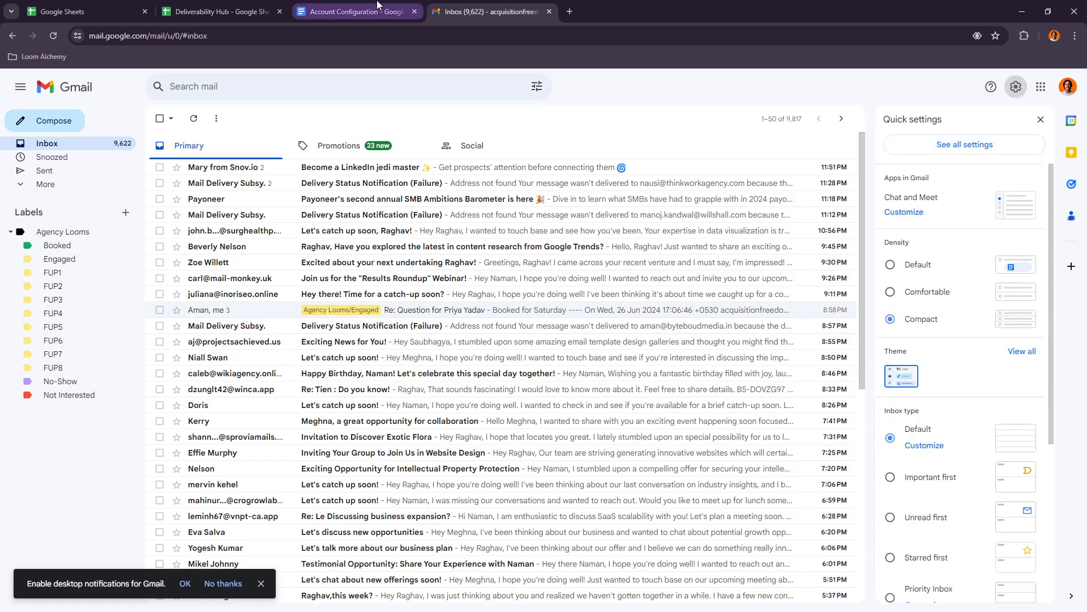
click(357, 12)
click(487, 12)
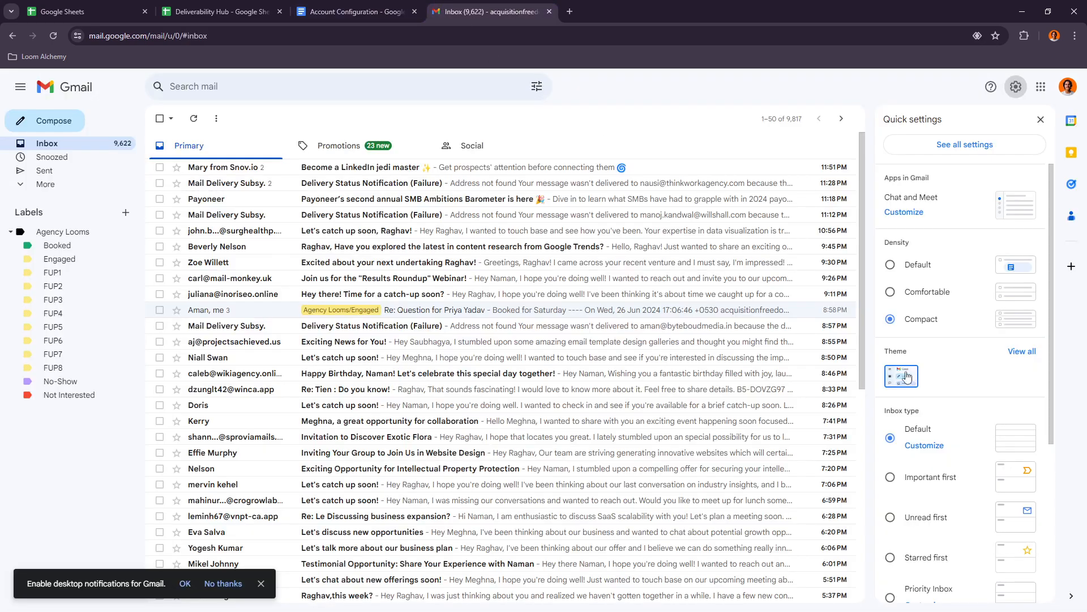
click(894, 319)
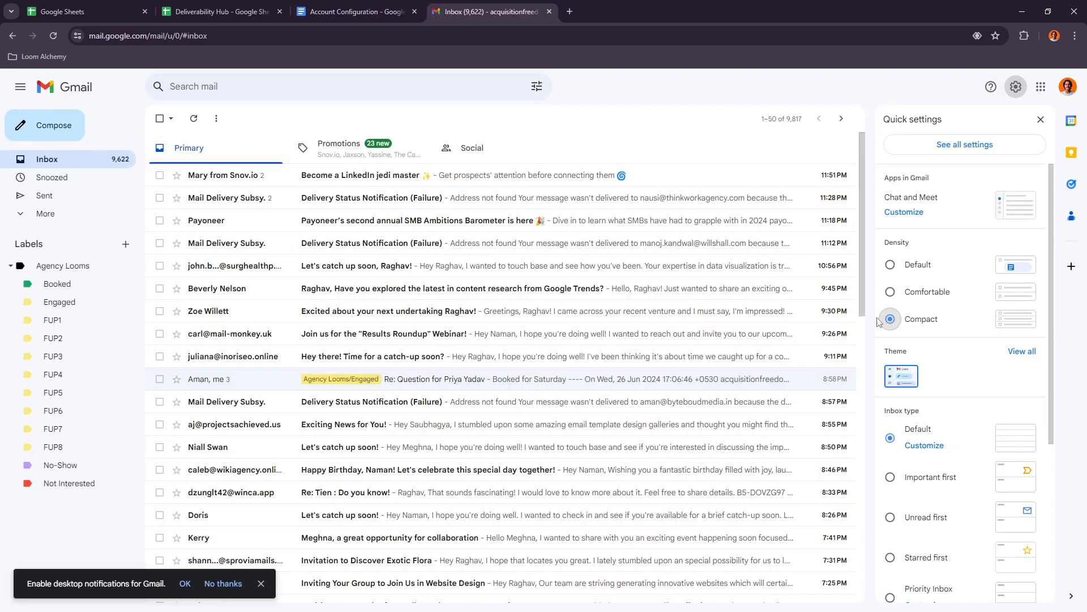
- Open Gmail's full General settings and compare the two Nudges options with the Nudges instructions in the configuration document
click(332, 8)
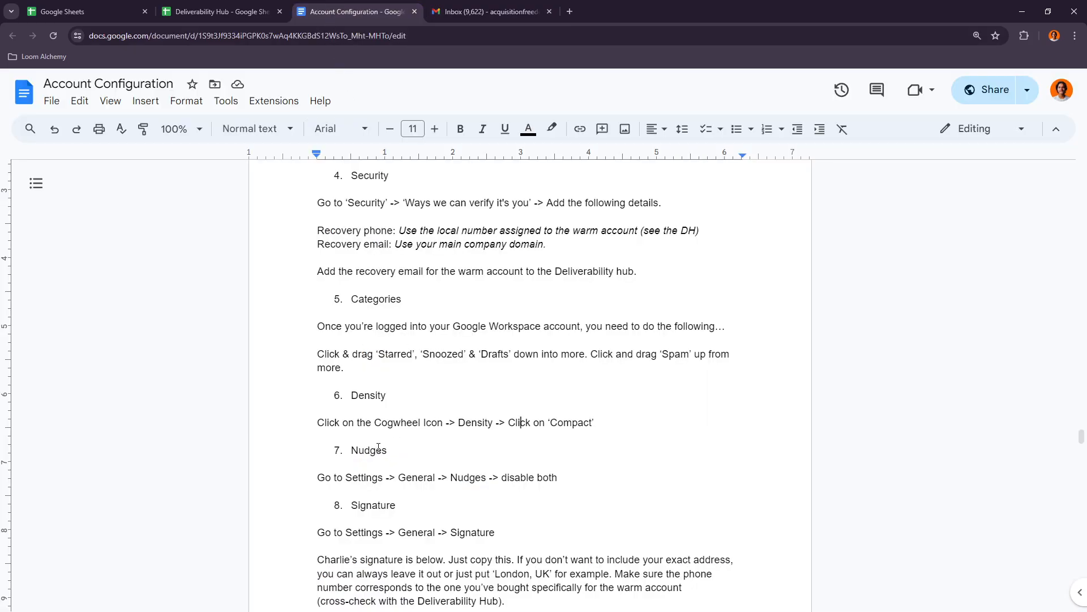
click(487, 12)
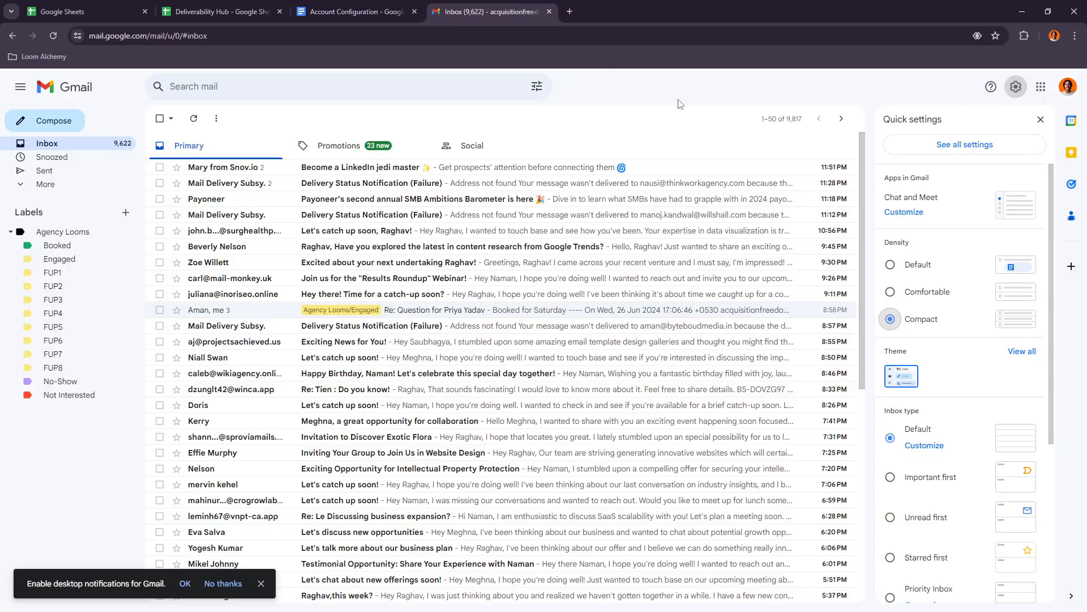
click(943, 145)
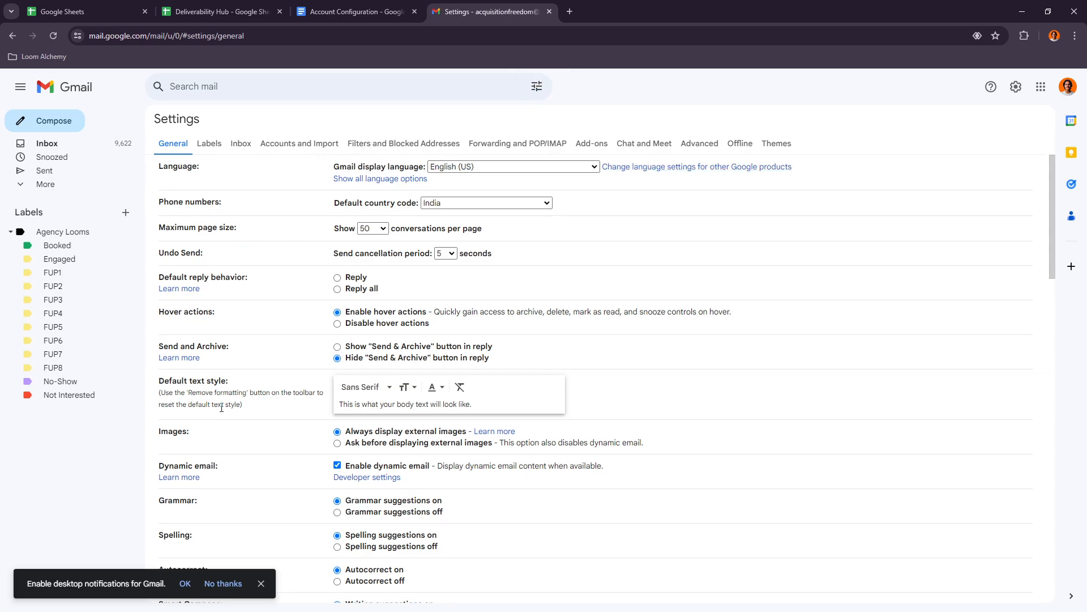
scroll(221, 408, down, 4)
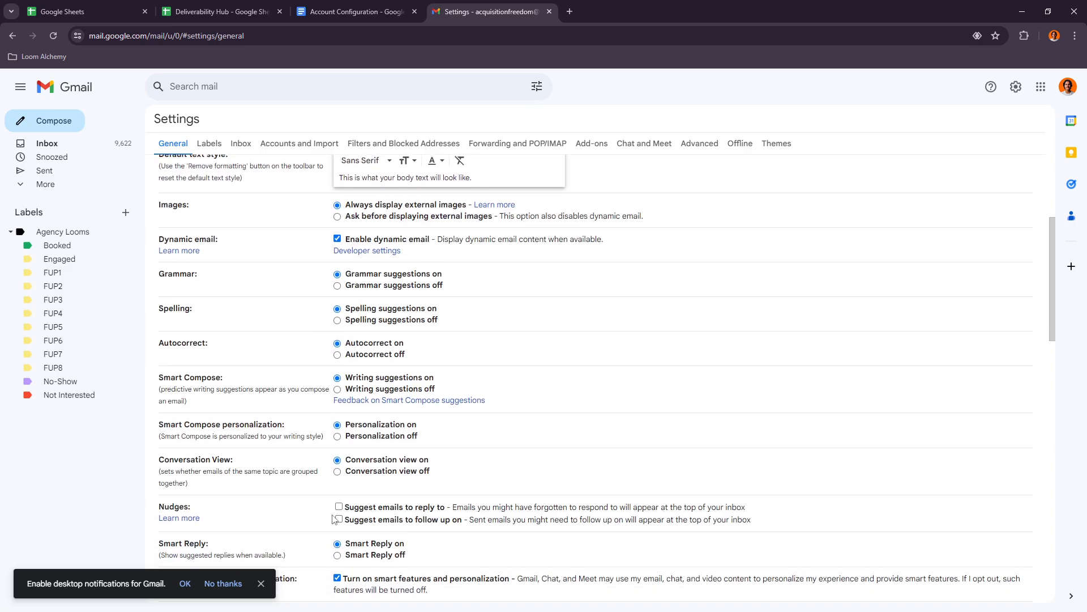
click(315, 13)
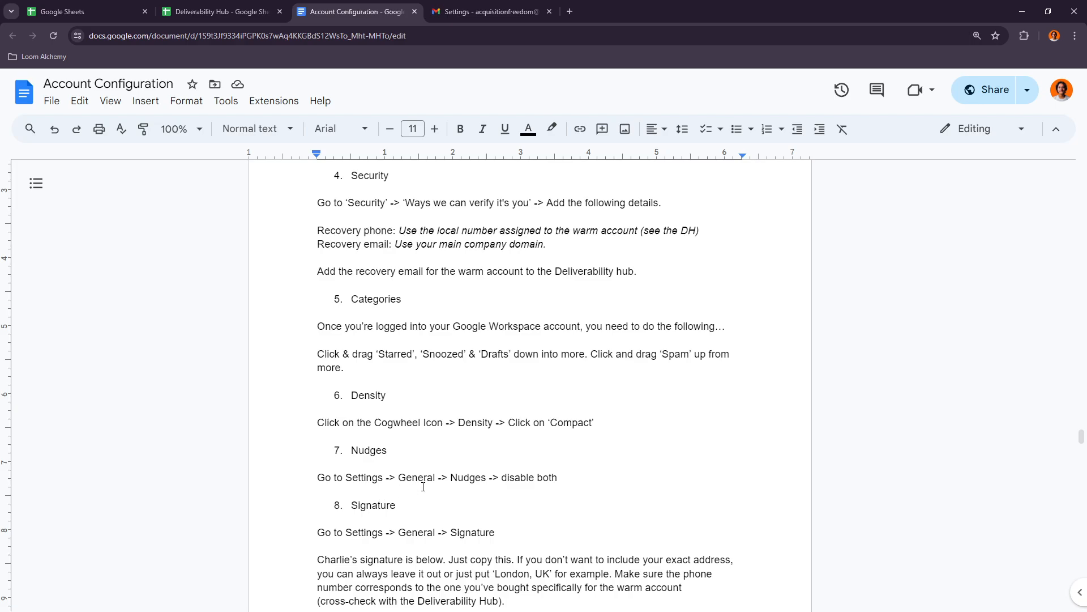
click(433, 7)
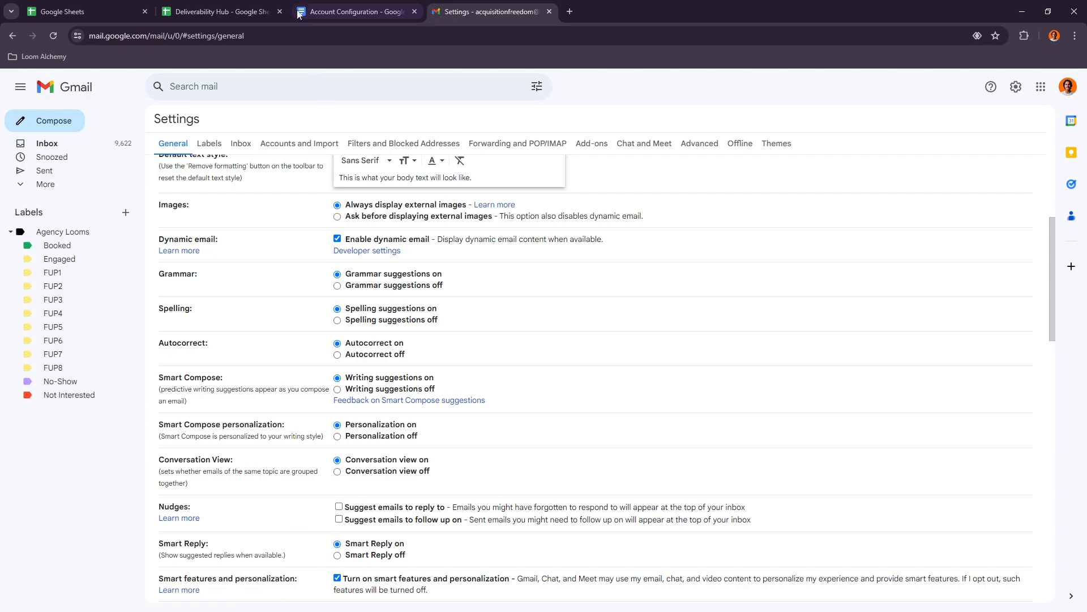
- Review the Signature instructions and the sample signature block in the configuration document
click(334, 12)
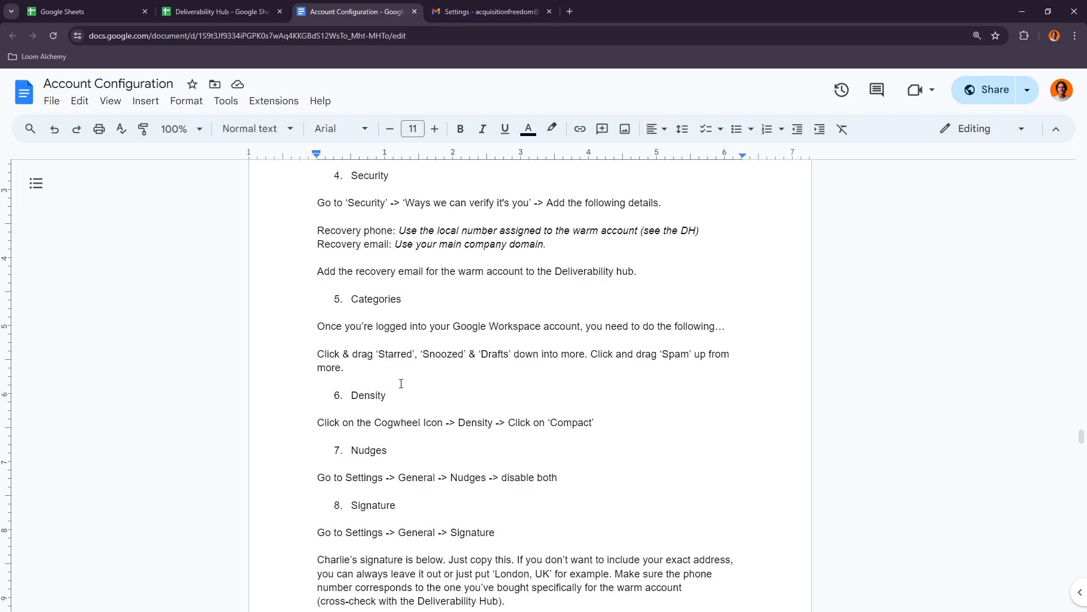
scroll(394, 413, down, 1)
scroll(388, 455, down, 7)
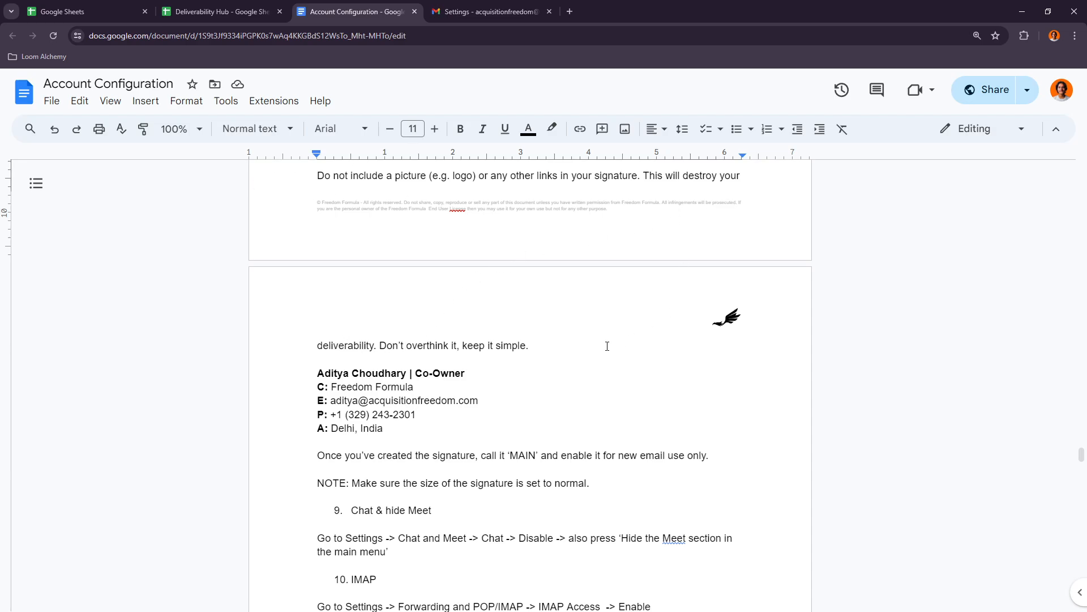
mouse_move(311, 378)
mouse_down()
mouse_move(382, 378)
mouse_move(403, 427)
mouse_up()
key(ctrl+c)
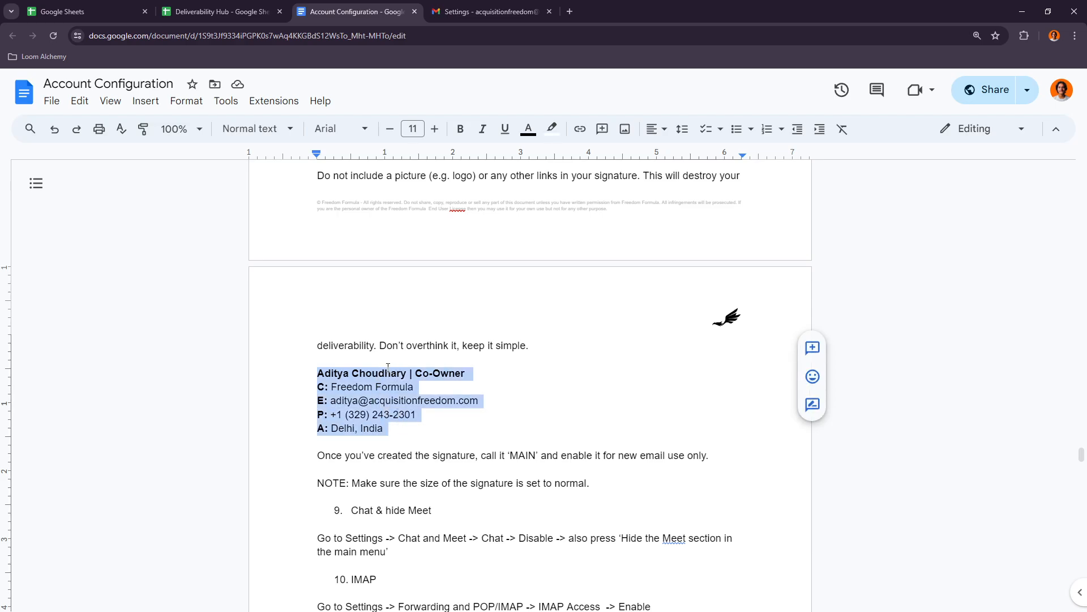
click(378, 392)
- Return to Gmail's General settings and locate the Signature section with its signature defaults
click(487, 11)
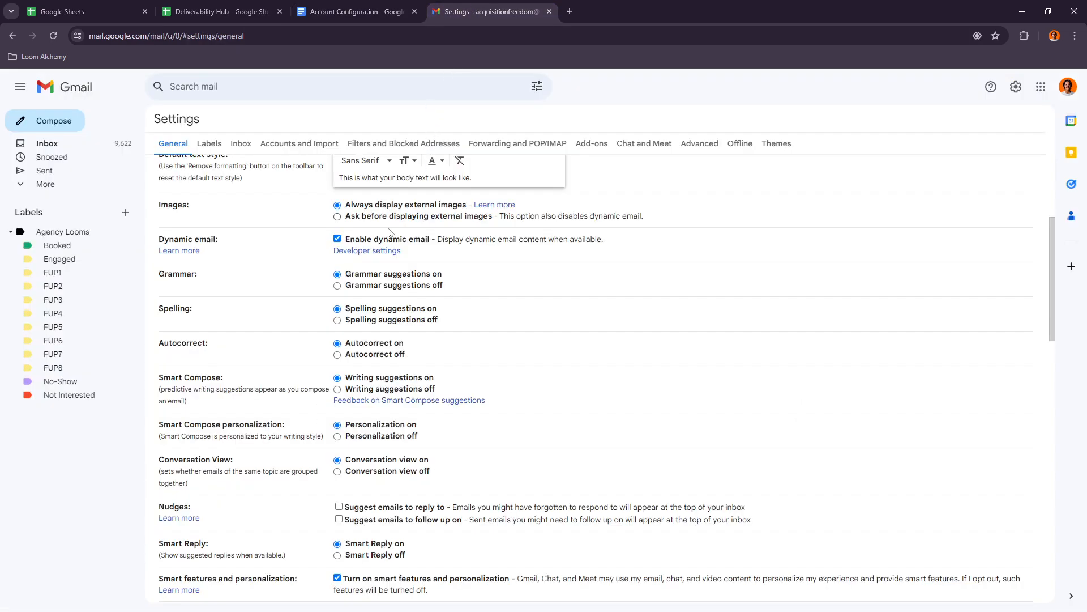
scroll(324, 231, up, 4)
scroll(555, 278, down, 8)
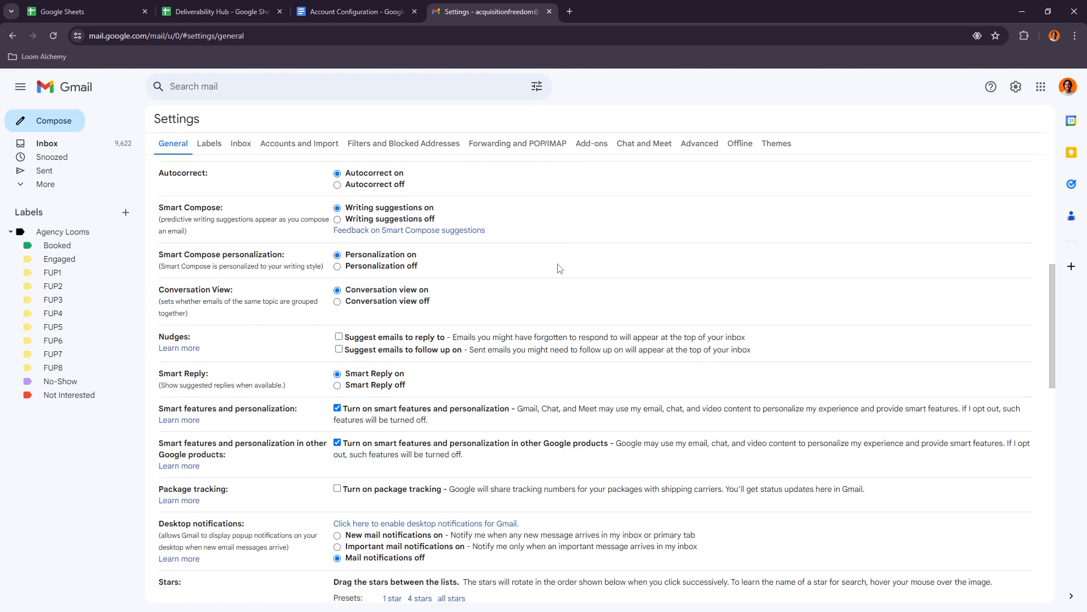
scroll(547, 285, down, 7)
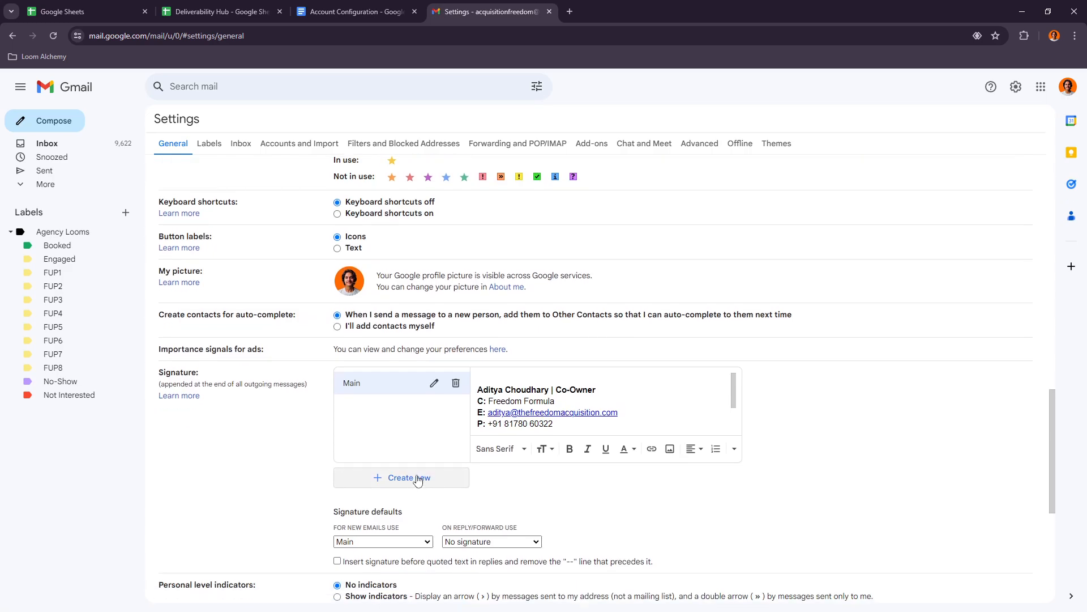
- Create a signature named Main2 and paste the sample signature block from the configuration document into it
click(418, 479)
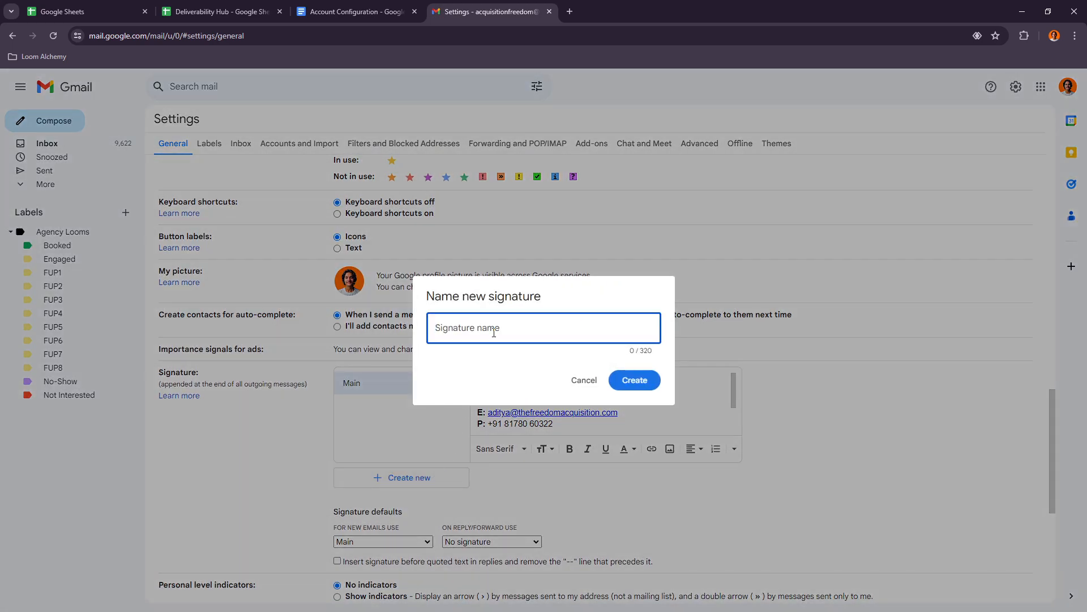
text(Main2)
click(634, 379)
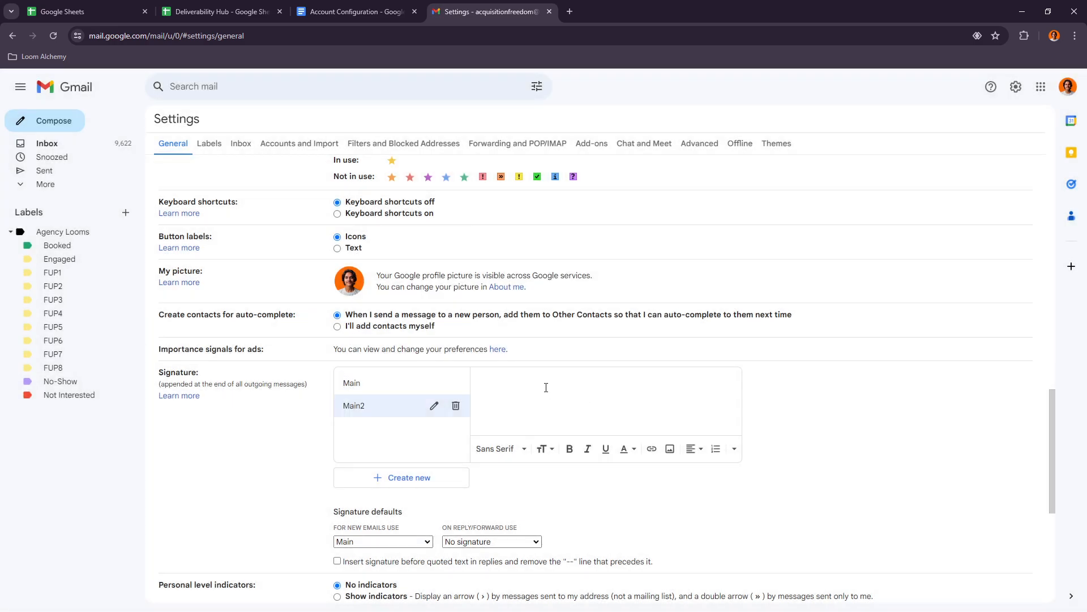
key(ctrl+v)
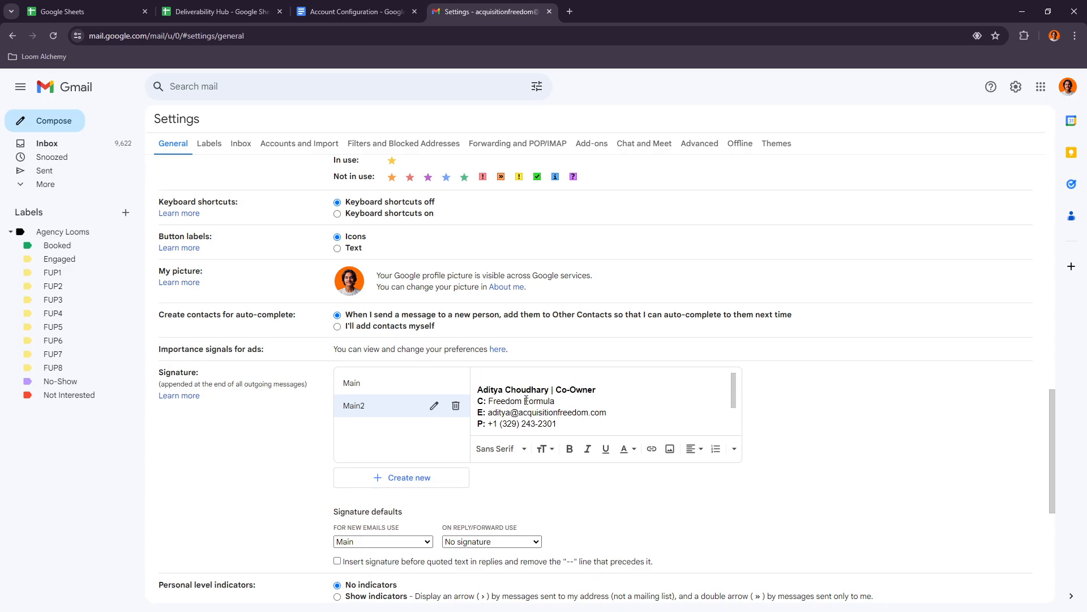
scroll(526, 400, down, 1)
scroll(526, 401, up, 1)
click(479, 391)
scroll(565, 398, down, 2)
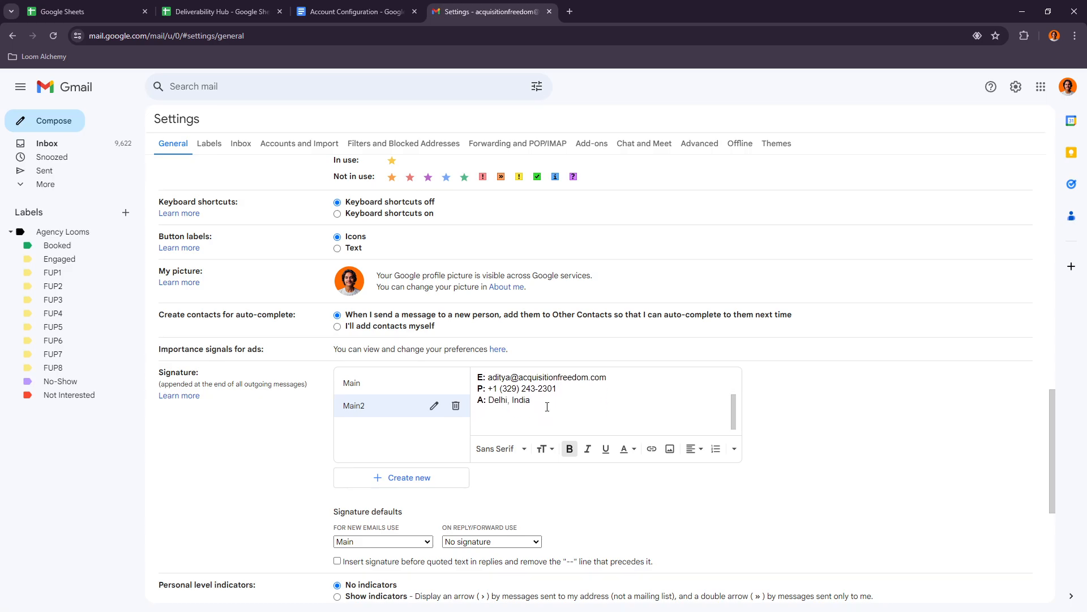
- Check the signature instructions in the configuration document and delete the Main2 signature in Gmail
click(356, 11)
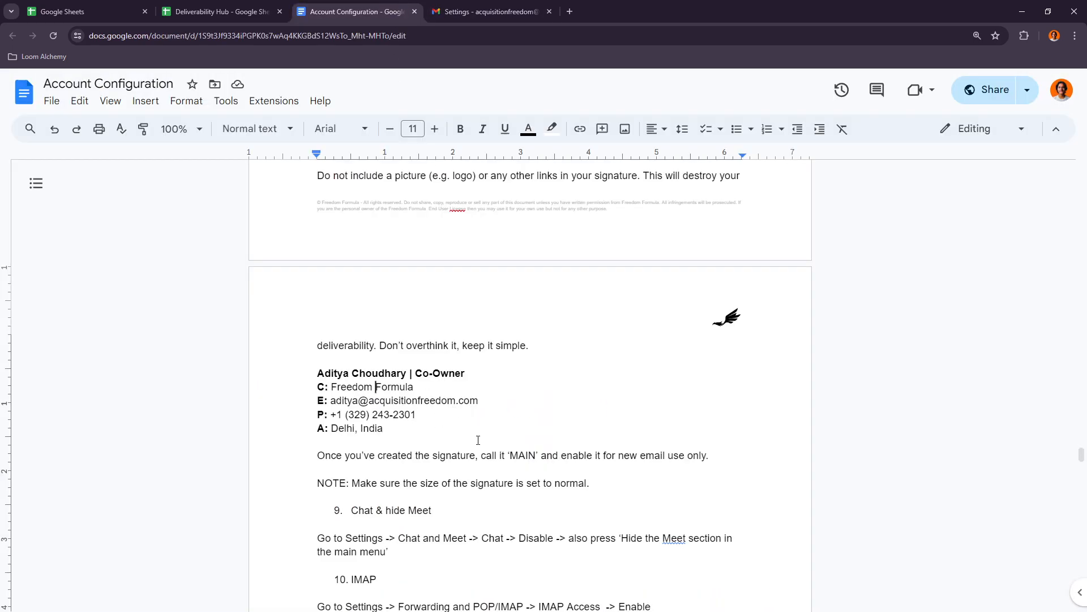
click(487, 12)
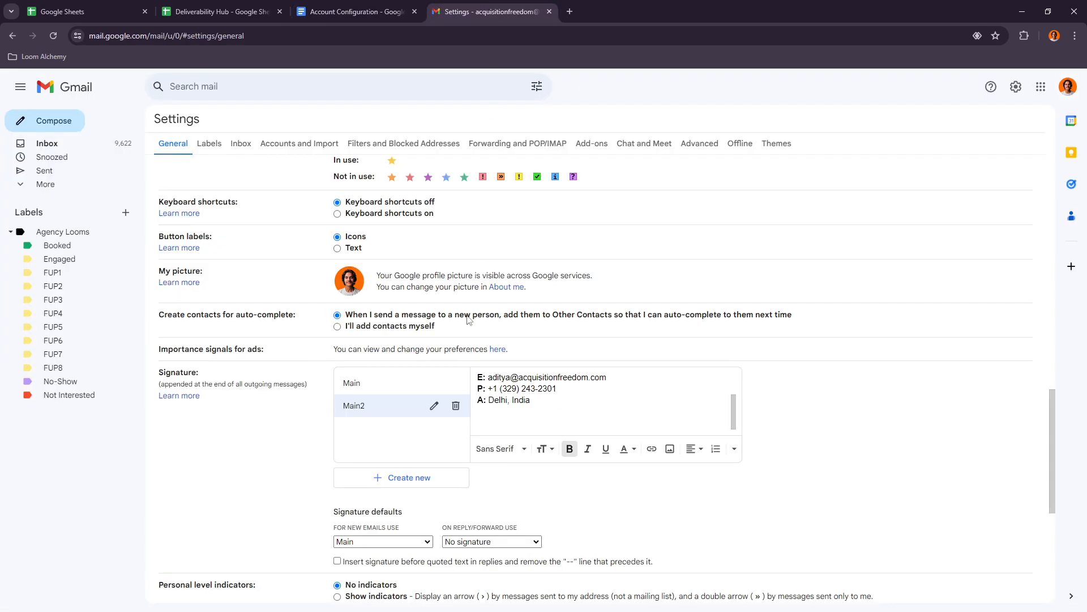
click(456, 407)
click(629, 367)
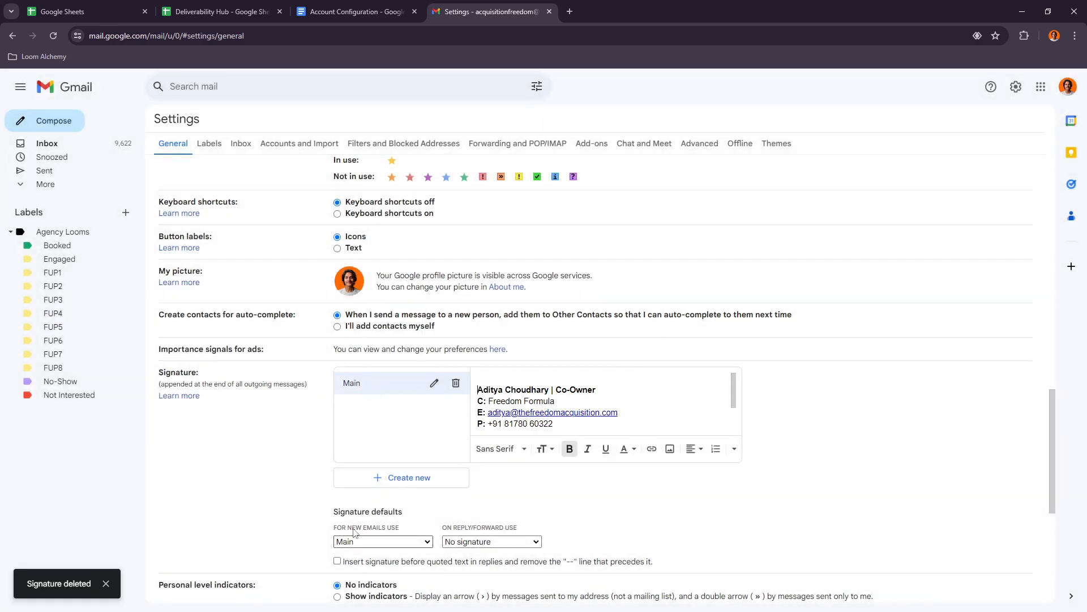
- Set the signature defaults to Main for new emails and No signature for replies and forwards
click(380, 542)
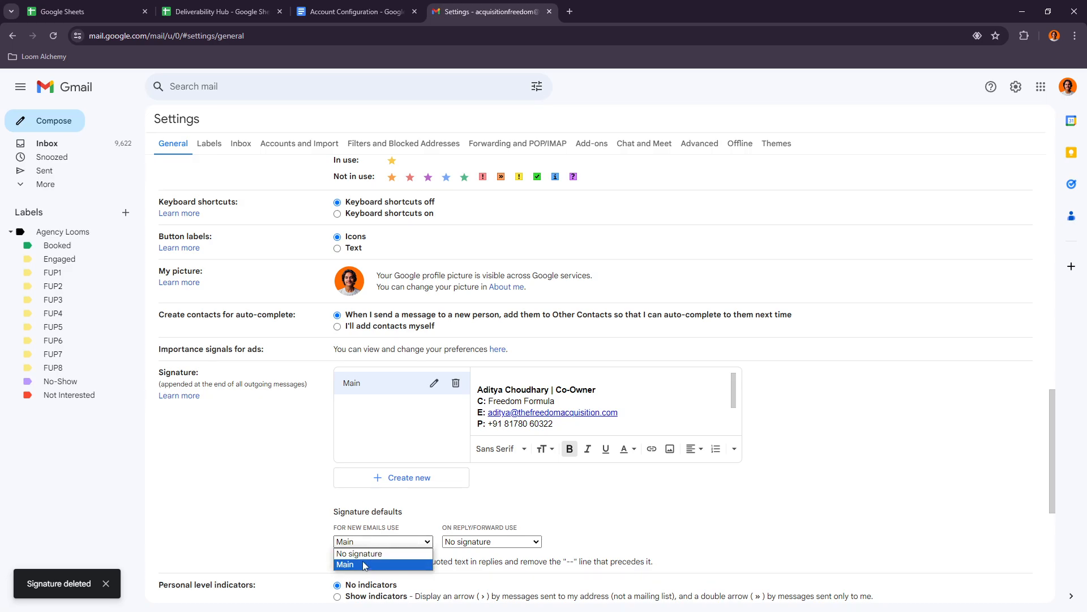
click(363, 563)
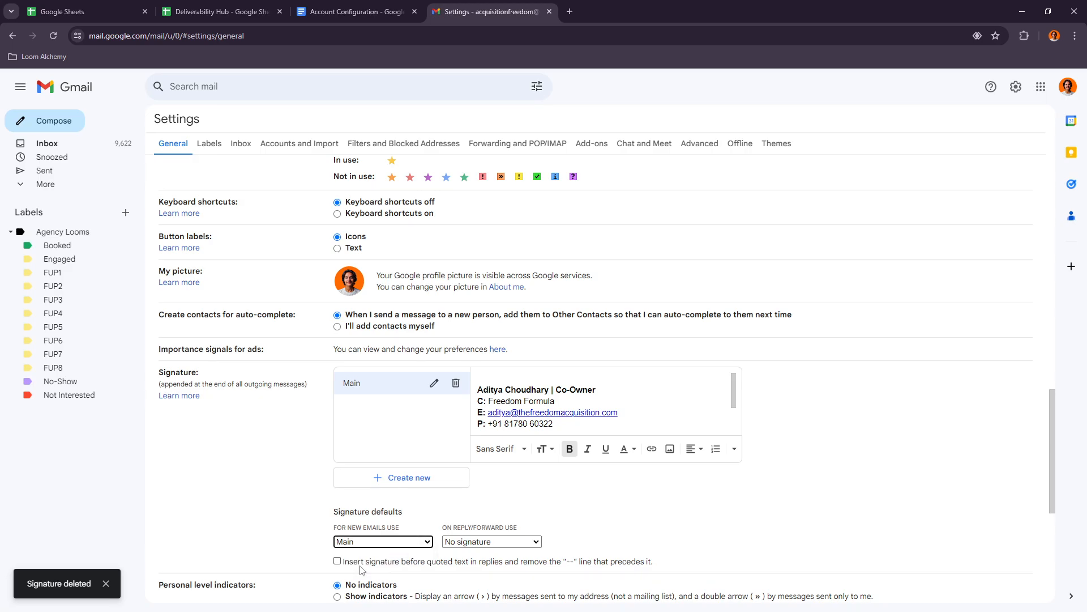
click(472, 546)
click(462, 555)
- Read the document's note on signature naming and size, and look over the Main signature's content in Gmail
click(378, 7)
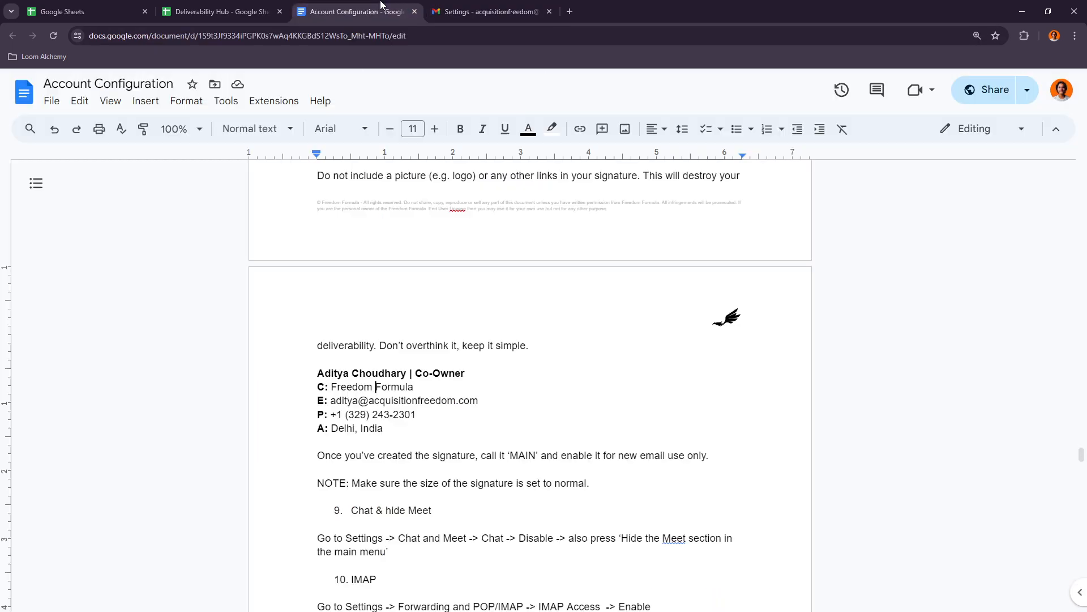
scroll(415, 348, down, 1)
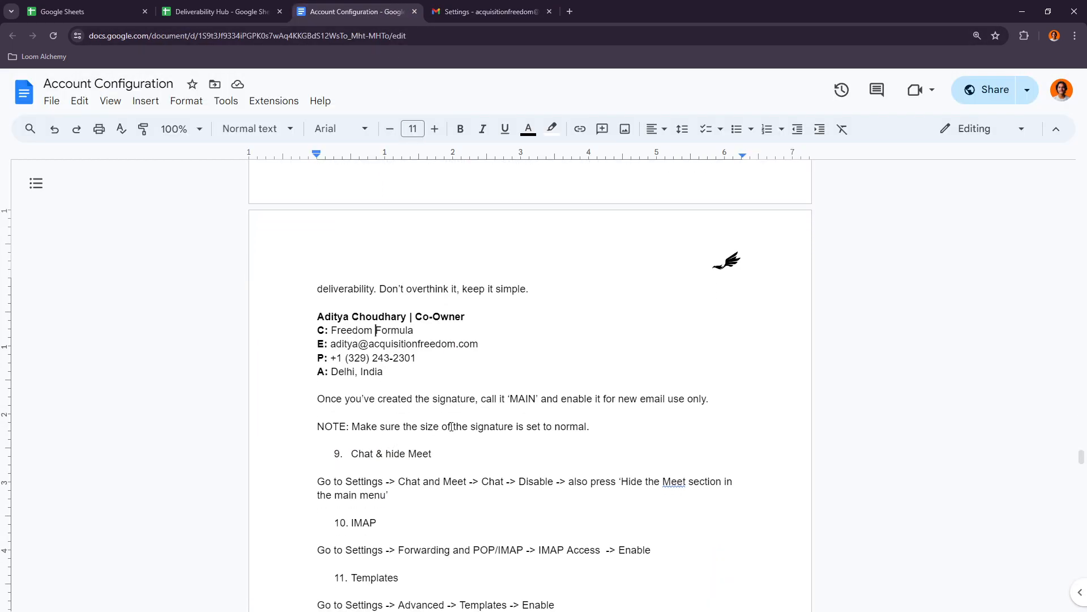
drag(416, 428, 552, 427)
click(552, 427)
click(487, 11)
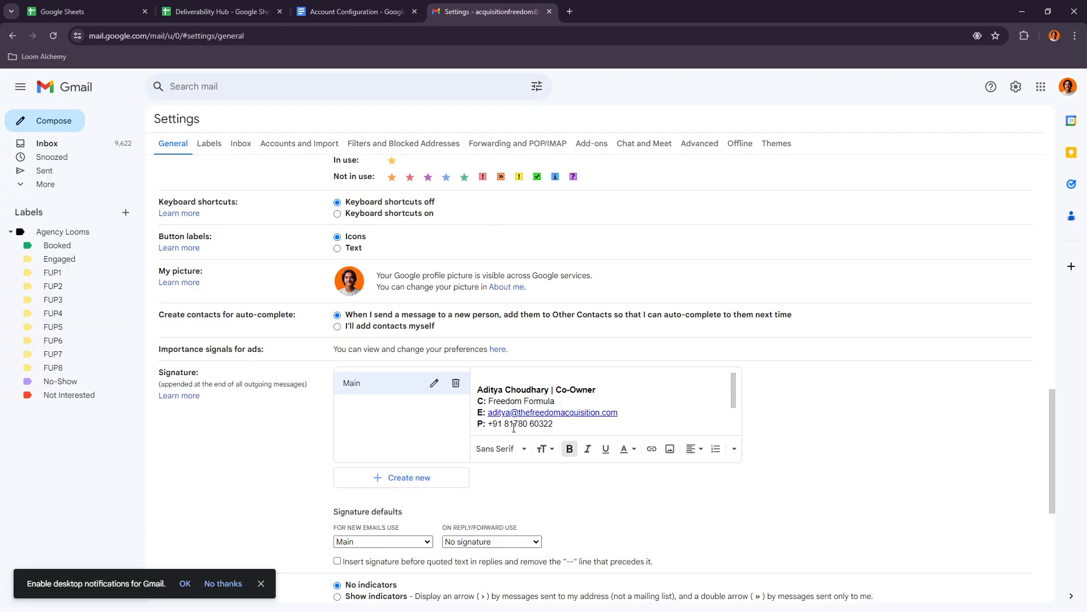
scroll(527, 421, up, 1)
scroll(565, 439, down, 2)
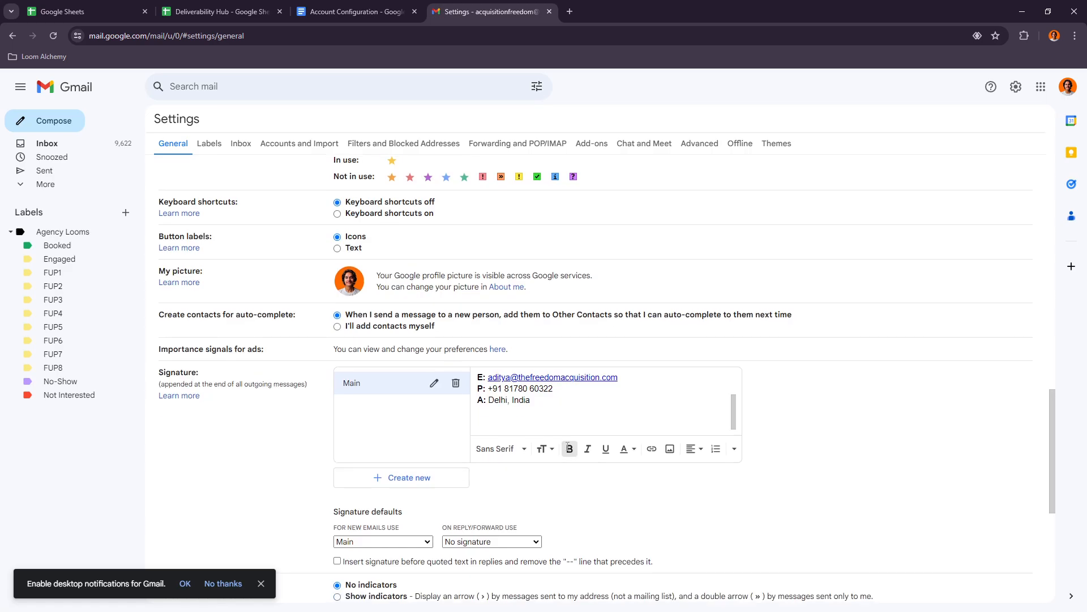
scroll(559, 411, up, 1)
scroll(563, 391, up, 1)
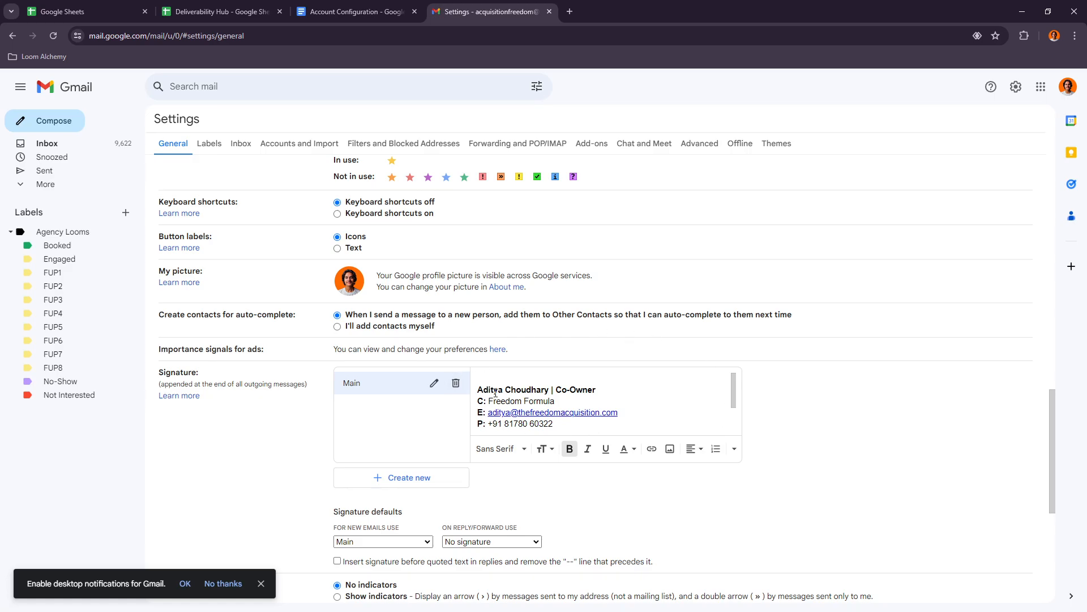
- Find the Chat & hide Meet item in the configuration document and open Gmail's Chat and Meet settings
click(348, 10)
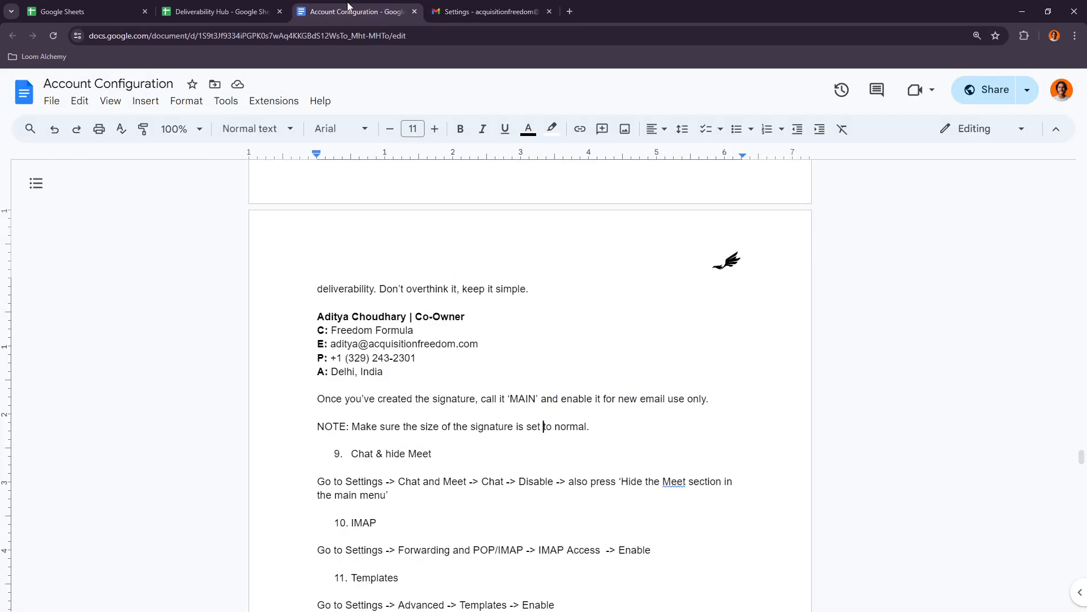
drag(359, 457, 407, 455)
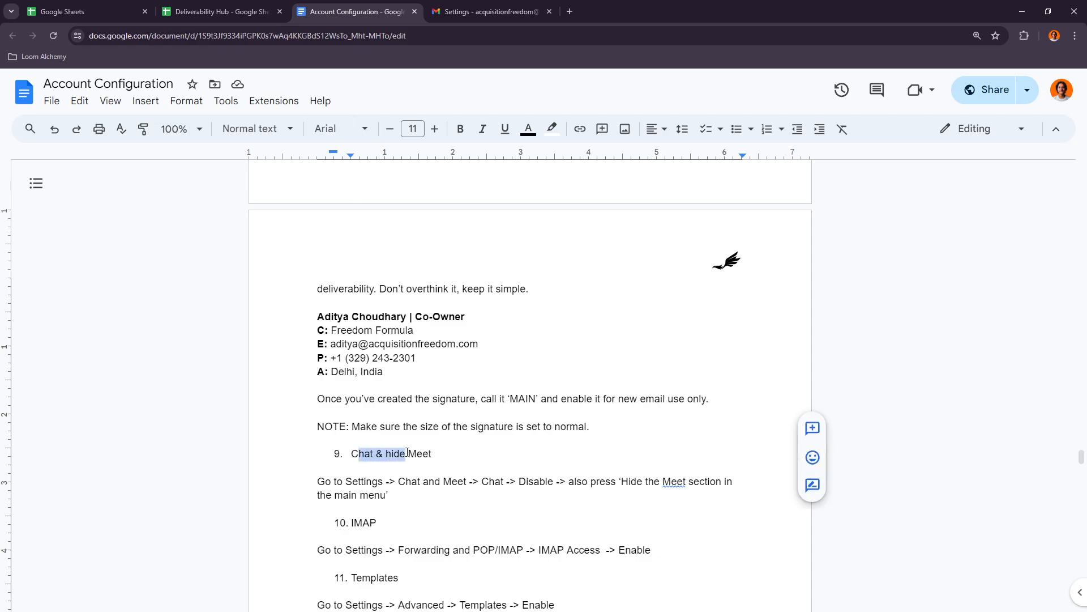
click(408, 455)
click(438, 8)
scroll(398, 323, up, 20)
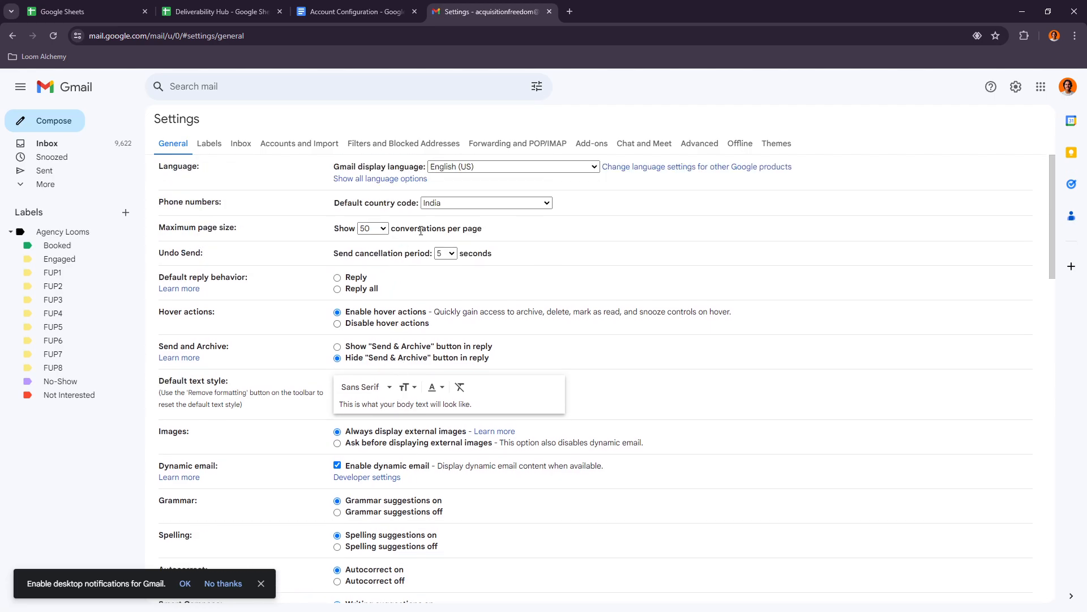
click(644, 145)
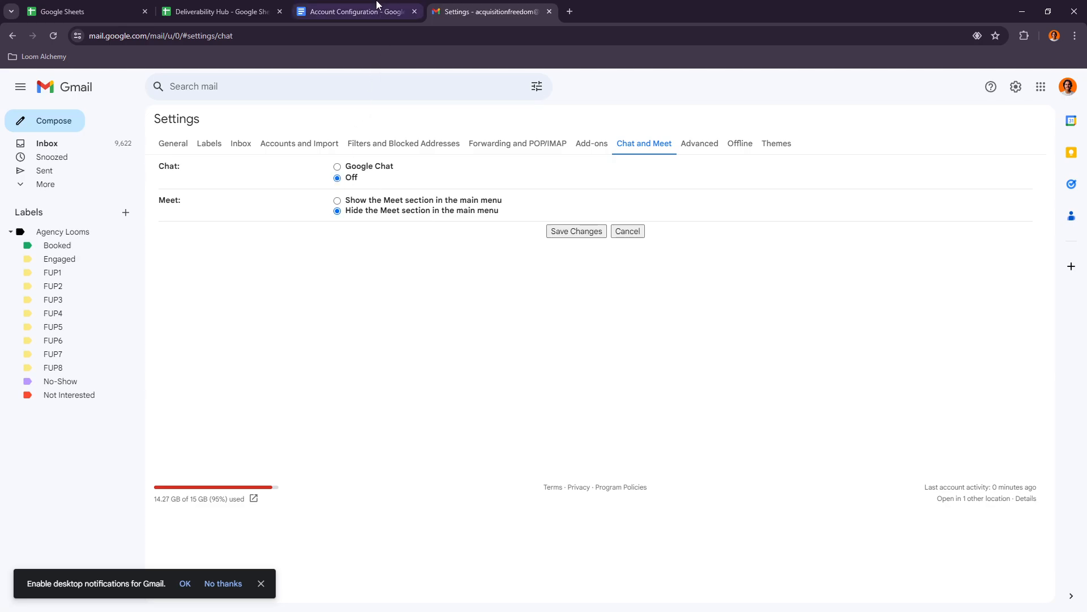
- Review the document's instructions for disabling Chat and hiding the Meet section in the main menu
click(356, 12)
scroll(412, 253, down, 1)
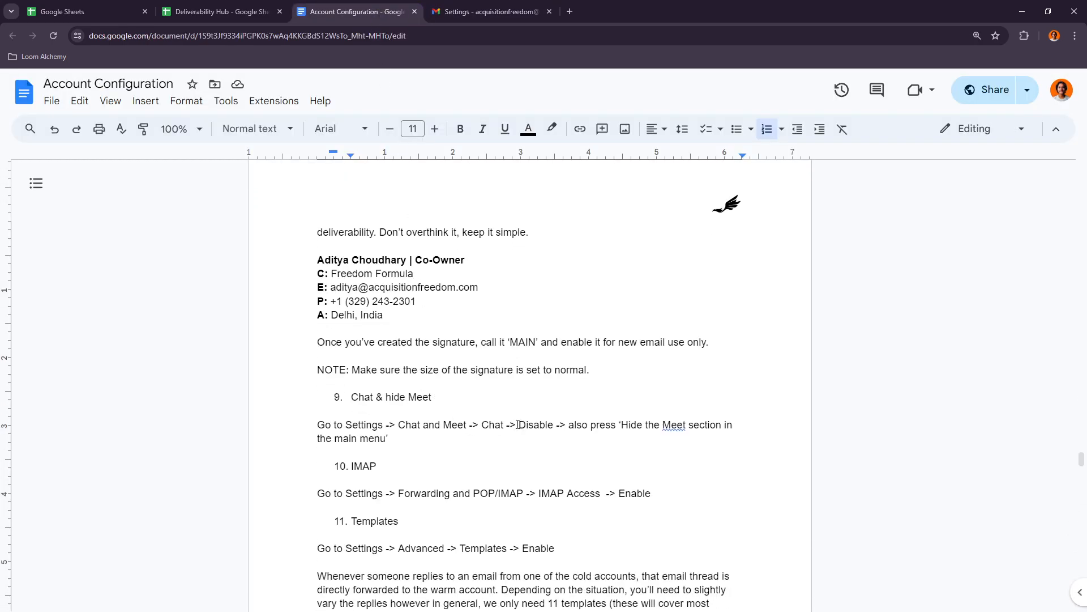
drag(517, 424, 706, 425)
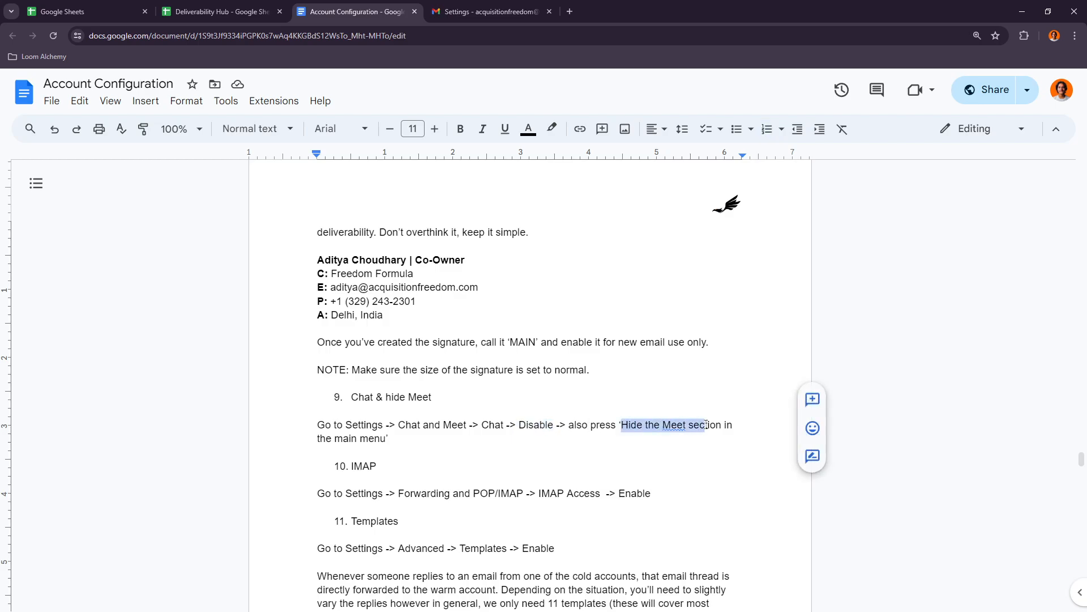
click(535, 424)
- Find the IMAP item in the configuration document and open Gmail's Forwarding and POP/IMAP settings
scroll(535, 424, down, 2)
click(361, 356)
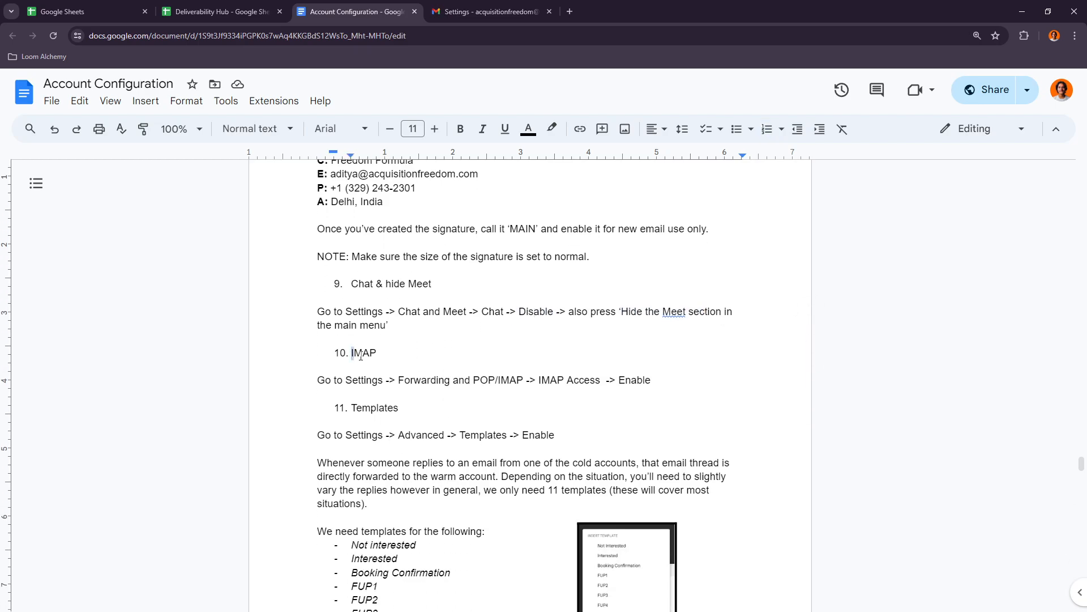
double_click(361, 355)
click(379, 354)
click(516, 11)
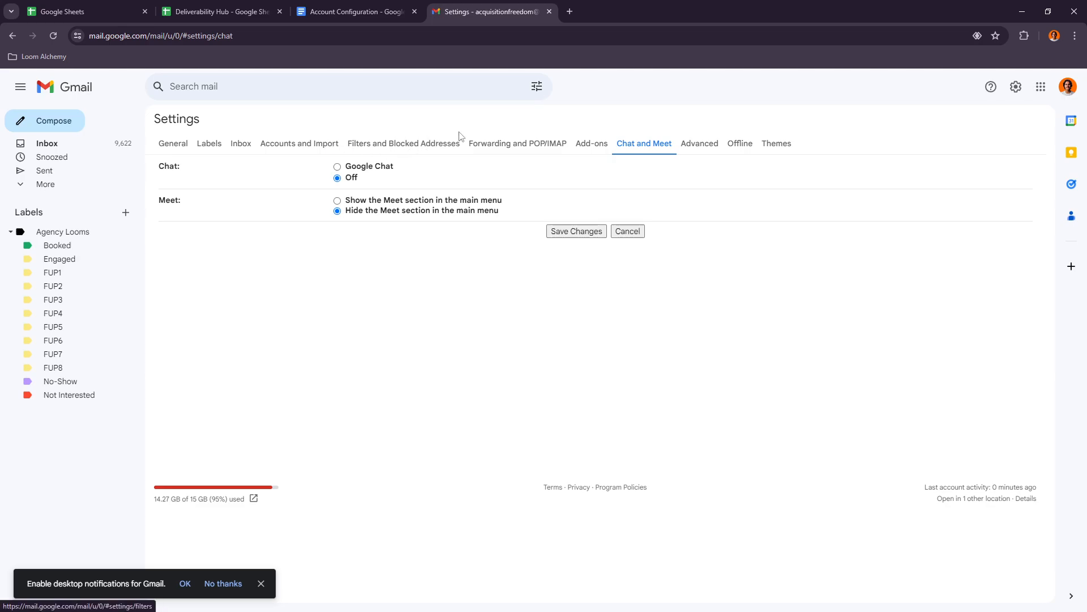
click(498, 143)
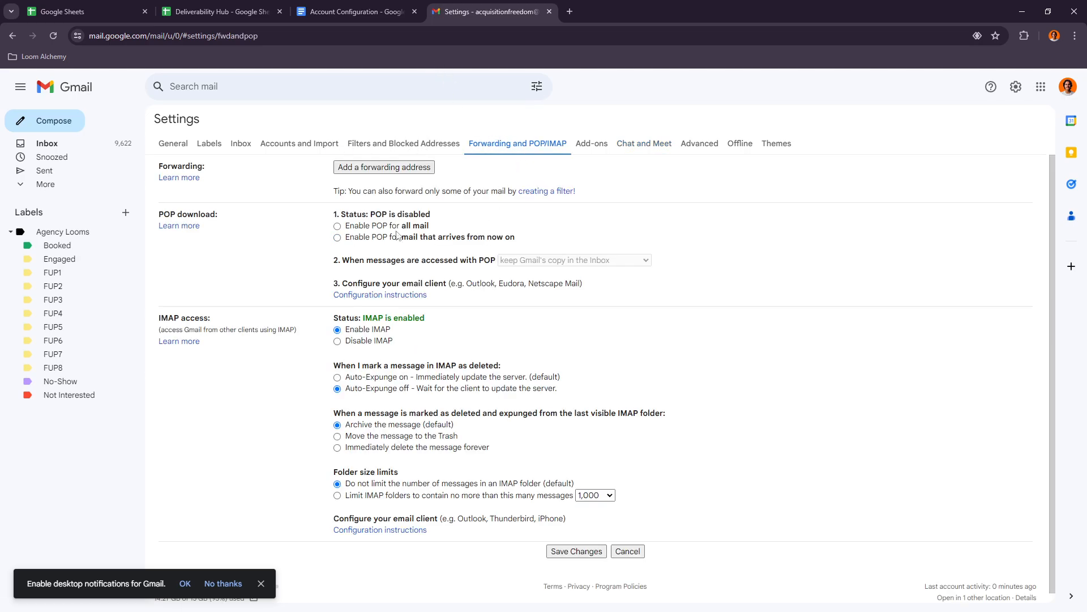
- Return to the configuration document and check the IMAP Access instruction
click(377, 13)
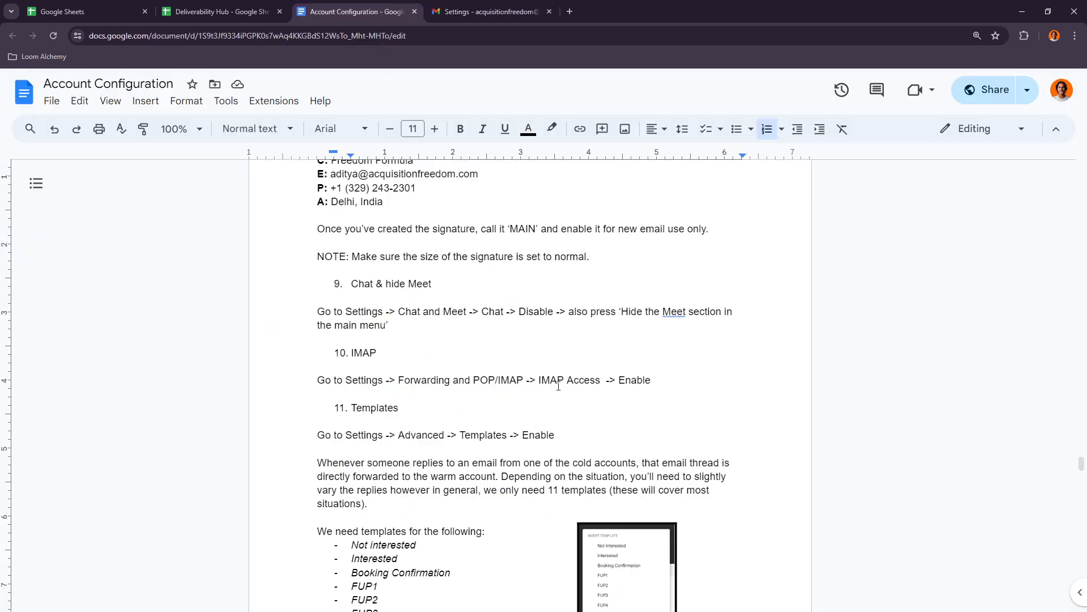
drag(558, 385, 601, 382)
click(643, 380)
- Find the Templates item in the configuration document and open Gmail's Advanced settings to check the Templates option
scroll(423, 320, down, 3)
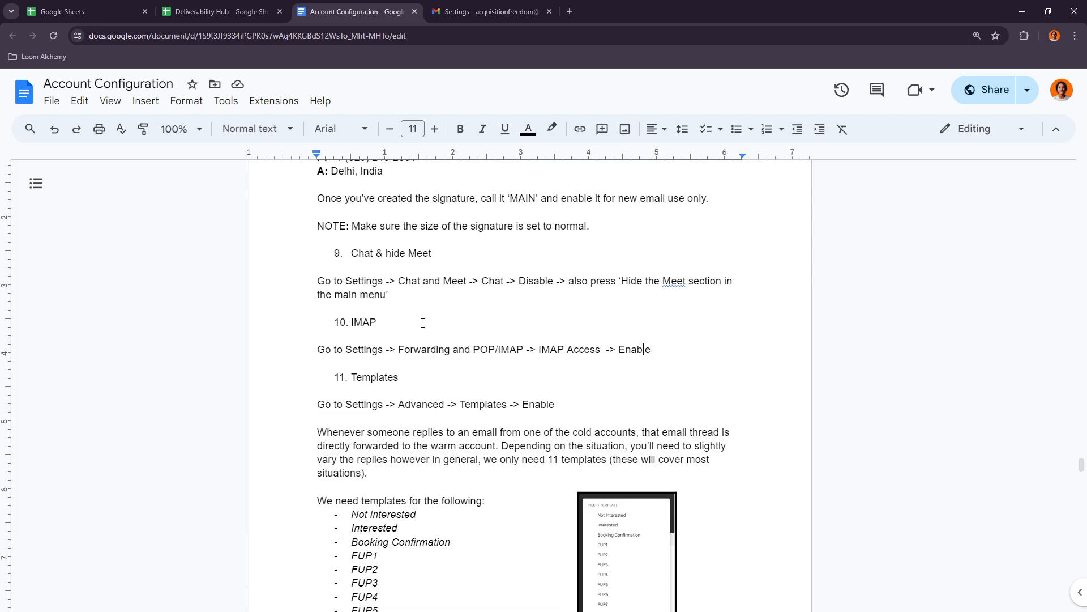
drag(352, 239, 388, 238)
click(347, 266)
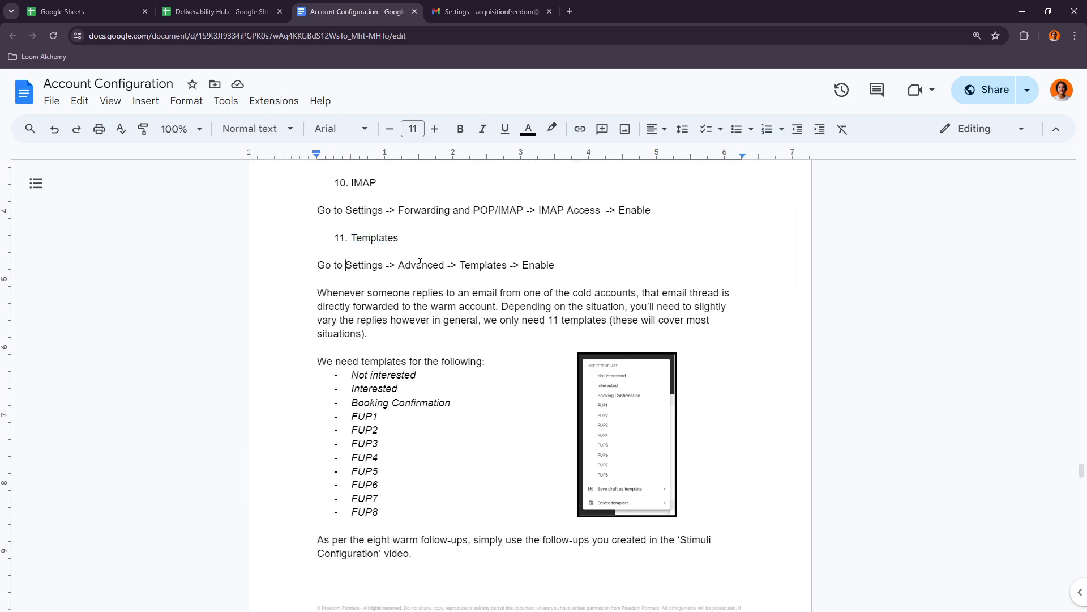
click(501, 5)
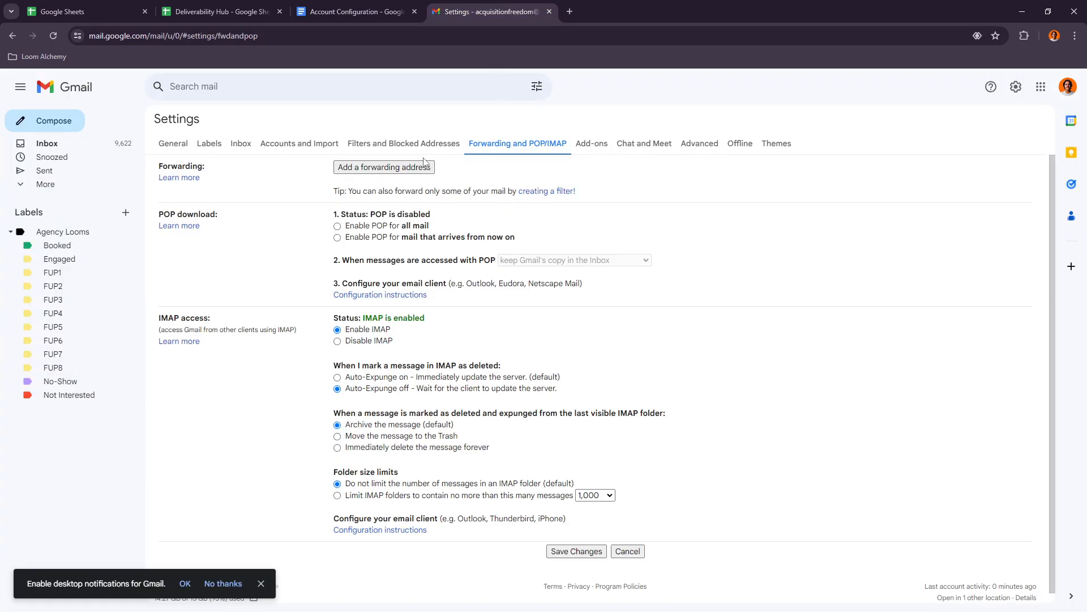
click(644, 143)
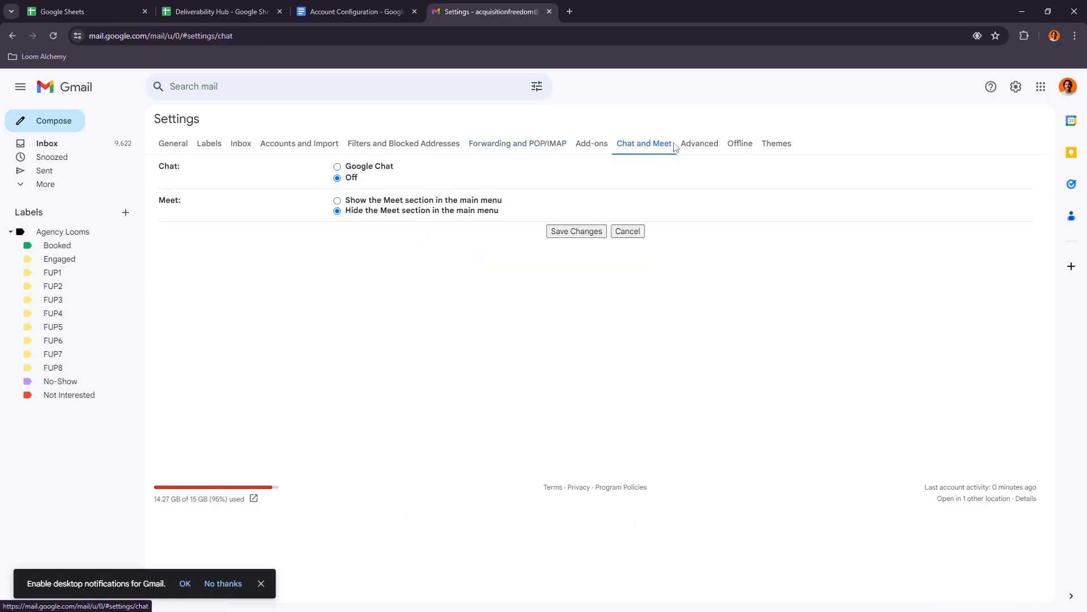
click(700, 143)
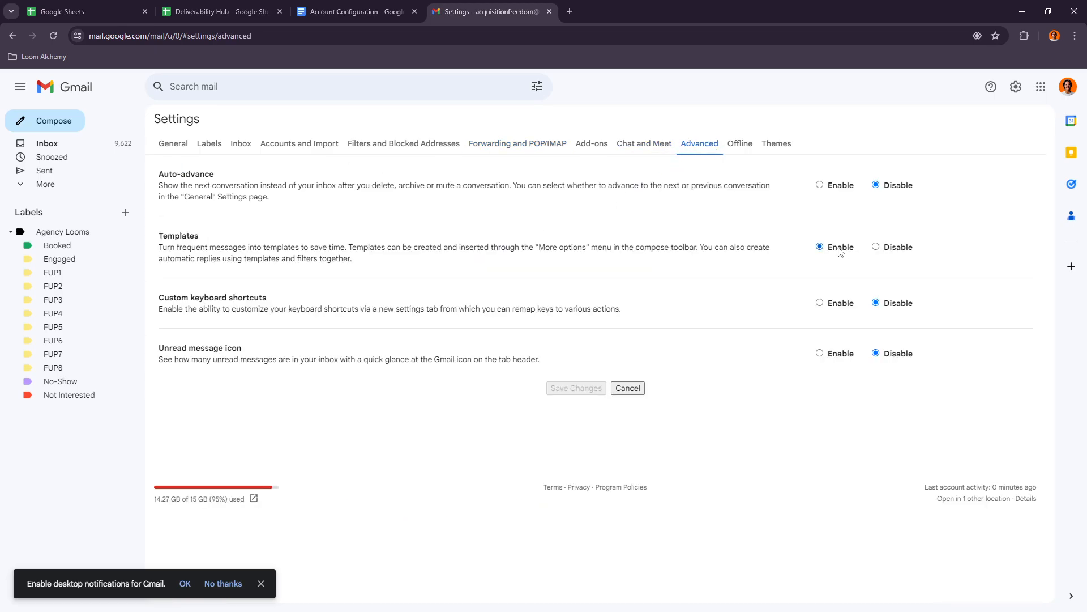
- Read the configuration document's explanation of when reply templates are used for the warm account
click(391, 11)
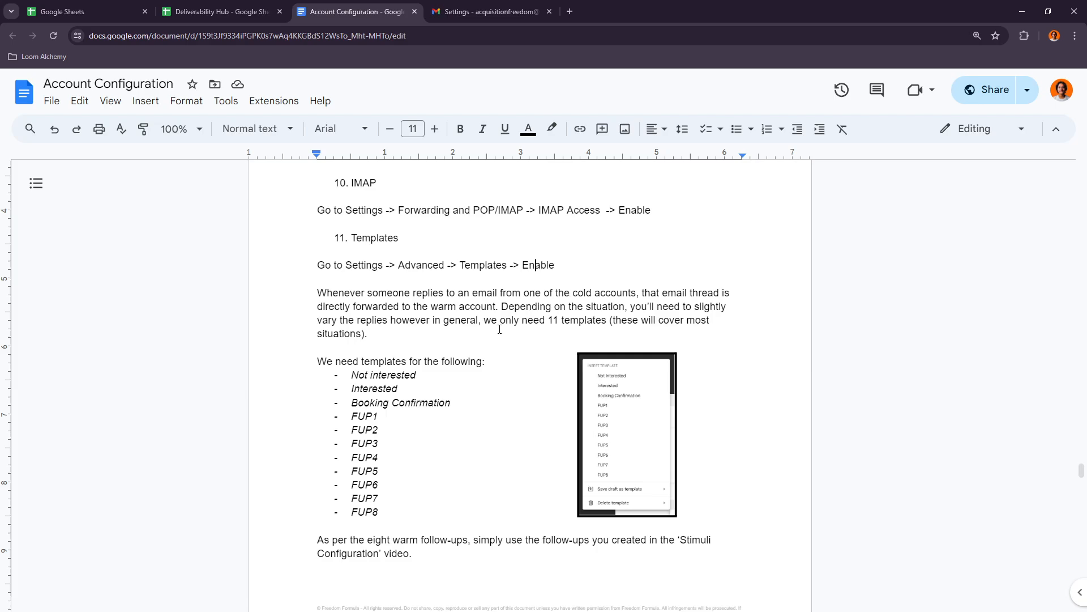
drag(367, 293, 543, 295)
click(592, 294)
- Review the first required templates in the document's list: Not interested, Interested and Booking Confirmation
scroll(581, 323, down, 2)
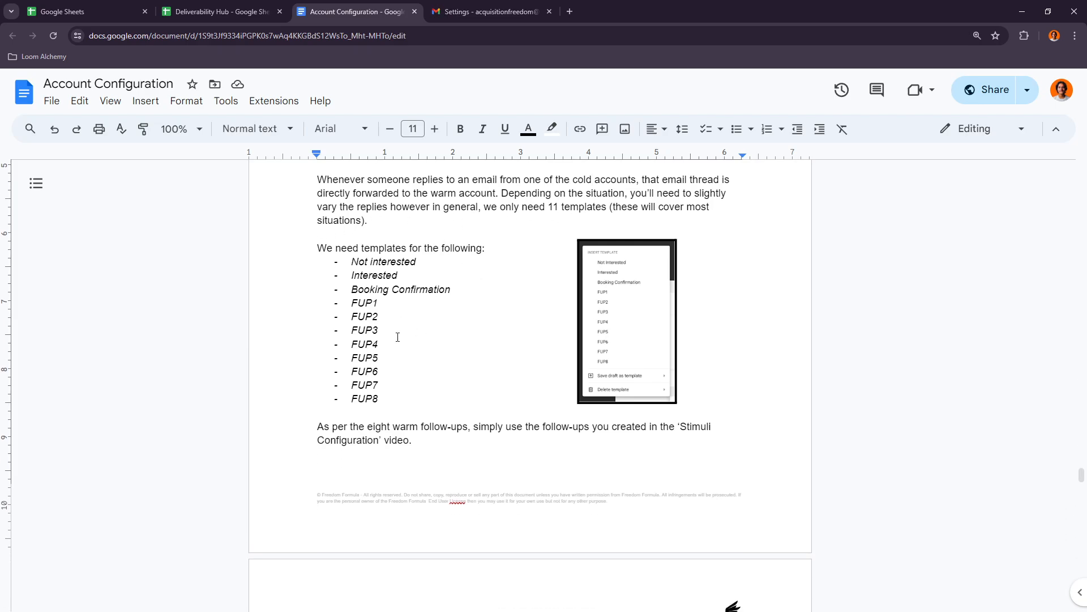
drag(341, 248, 461, 249)
click(461, 249)
drag(351, 262, 456, 290)
click(347, 278)
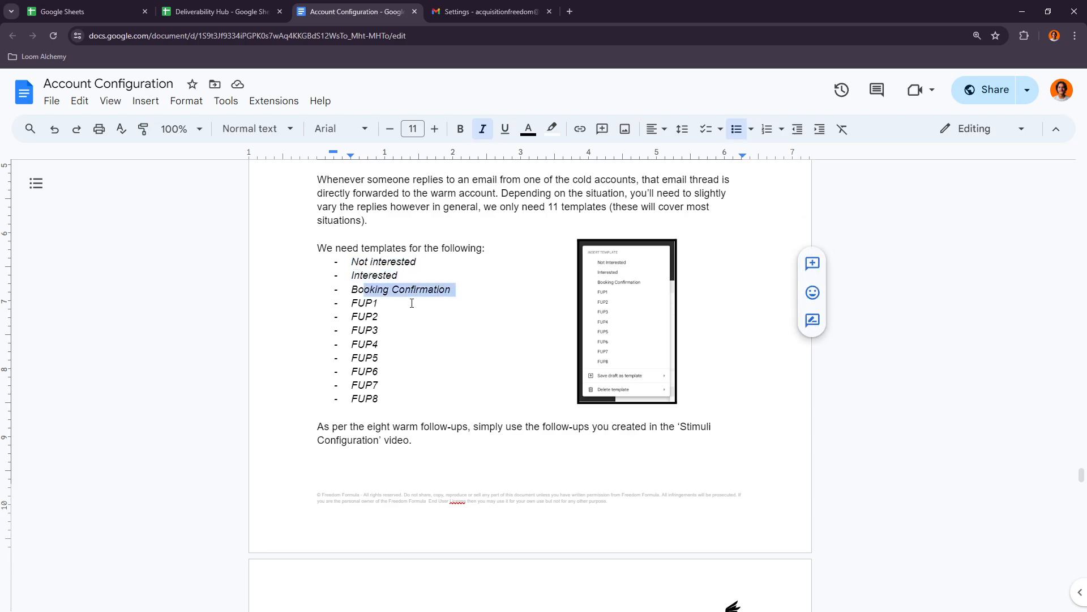
- Review the FUP1 to FUP8 templates and the note about using the follow-ups from the Stimuli Configuration video
drag(353, 303, 421, 427)
click(354, 400)
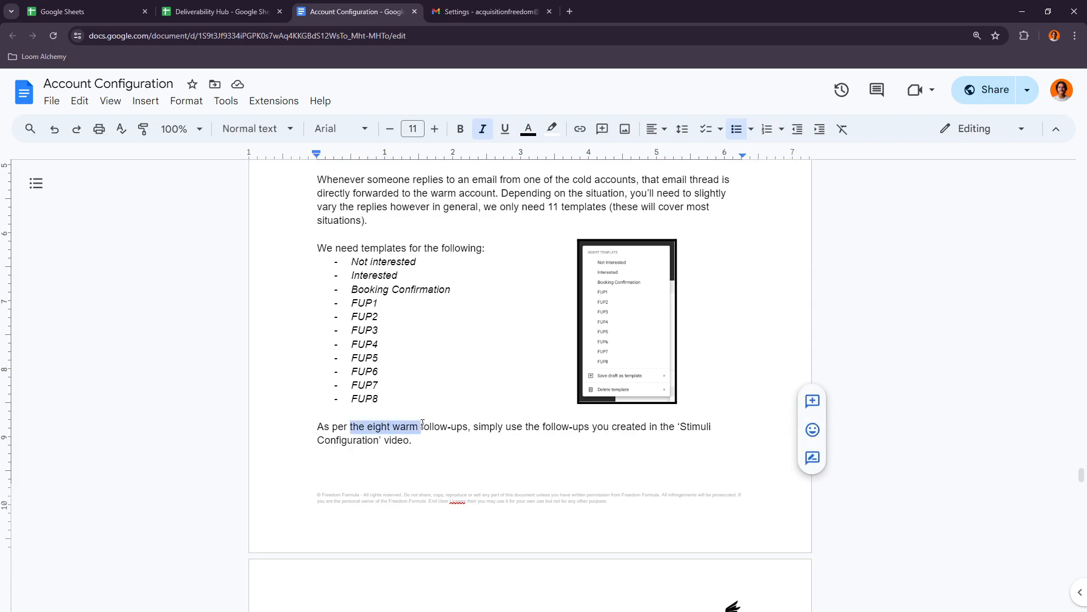
drag(502, 426, 575, 427)
click(613, 426)
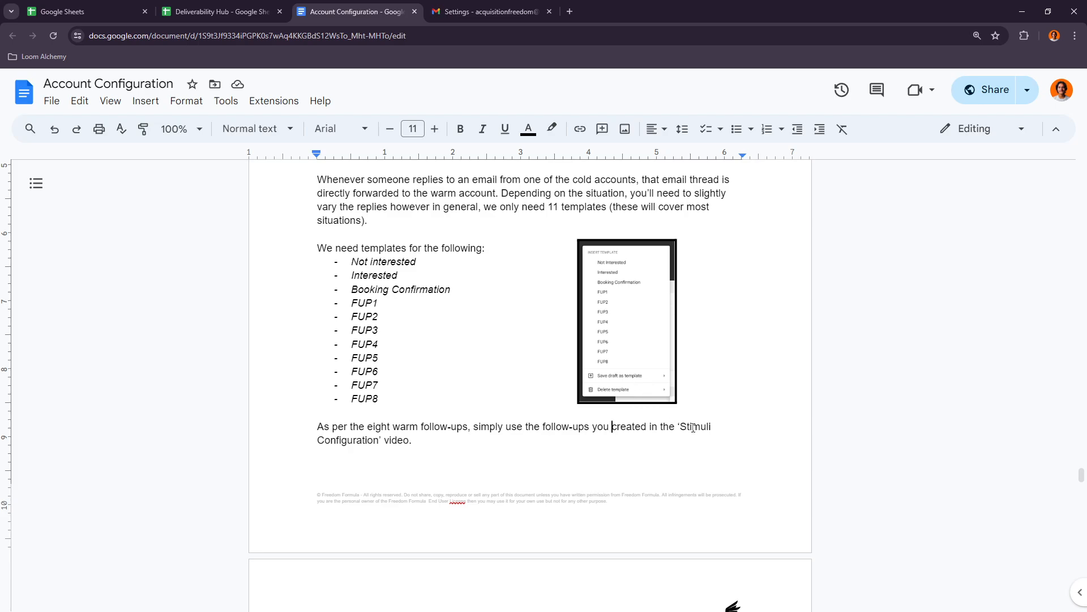
drag(680, 427, 380, 440)
click(391, 440)
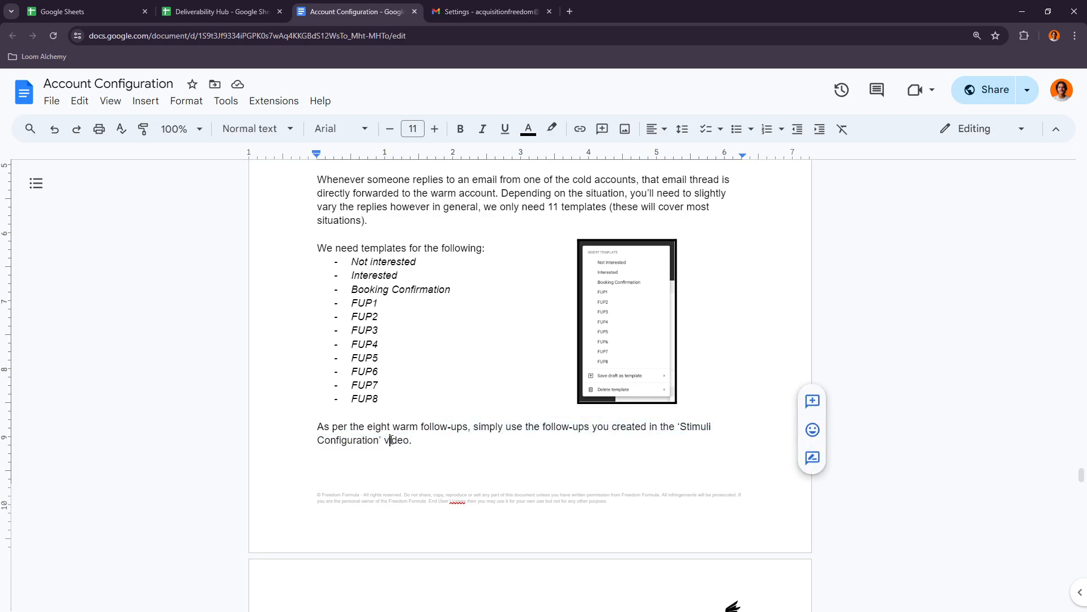
- Check Gmail's Templates option in the Advanced settings and look over the signature section of the General settings
scroll(396, 419, down, 3)
scroll(396, 411, up, 1)
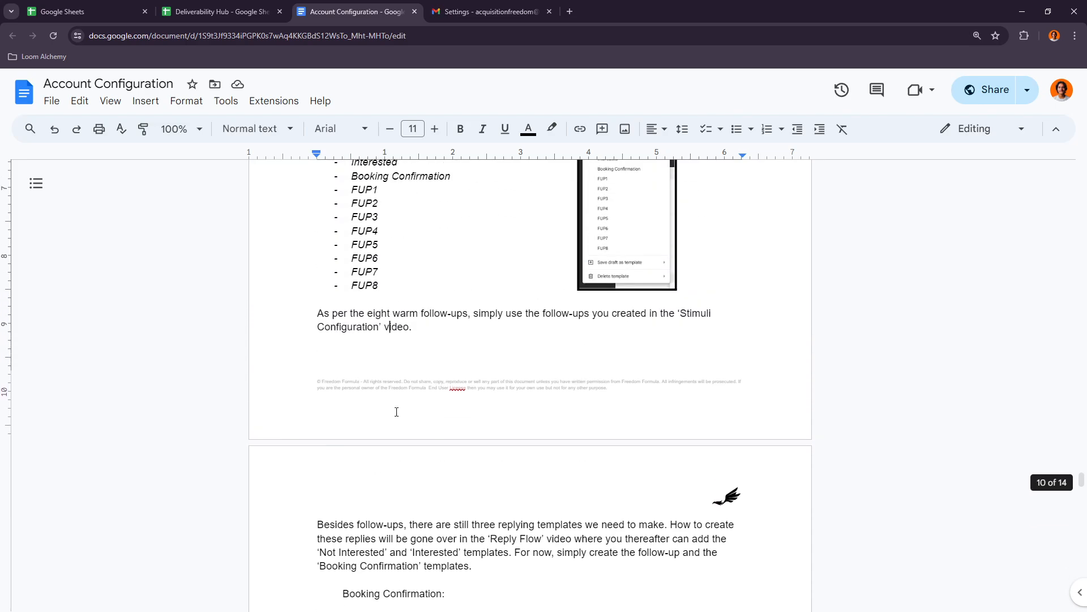
scroll(397, 412, up, 4)
click(487, 11)
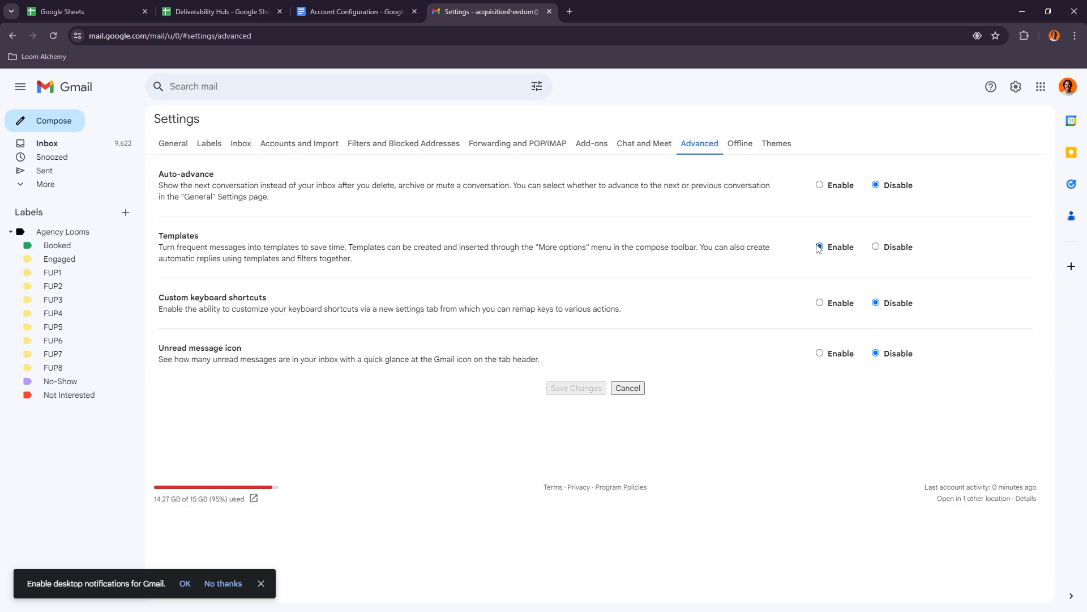
click(175, 143)
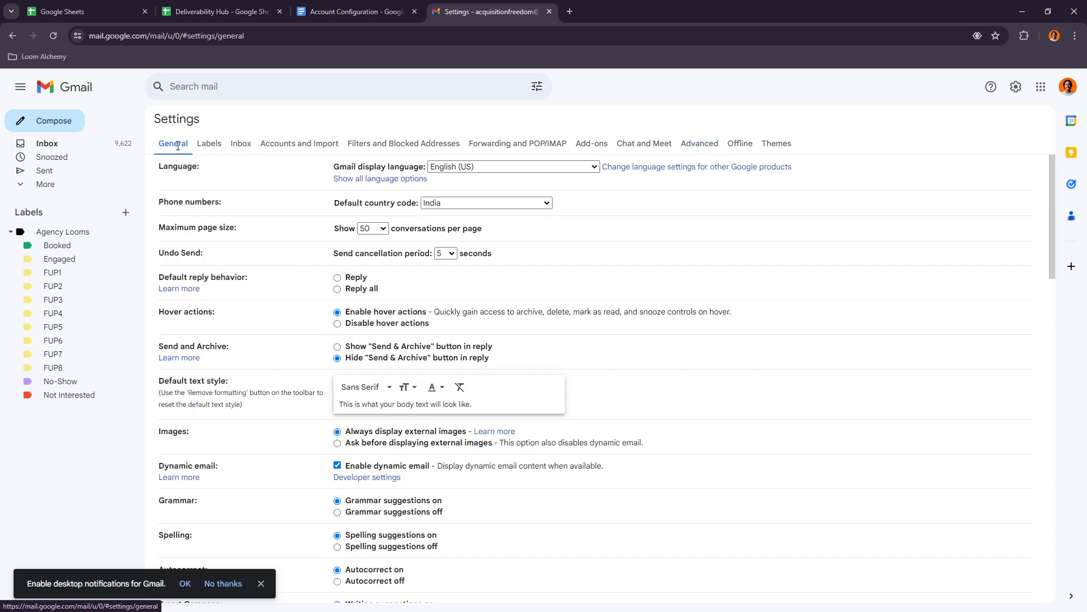
scroll(384, 361, down, 6)
scroll(384, 362, down, 10)
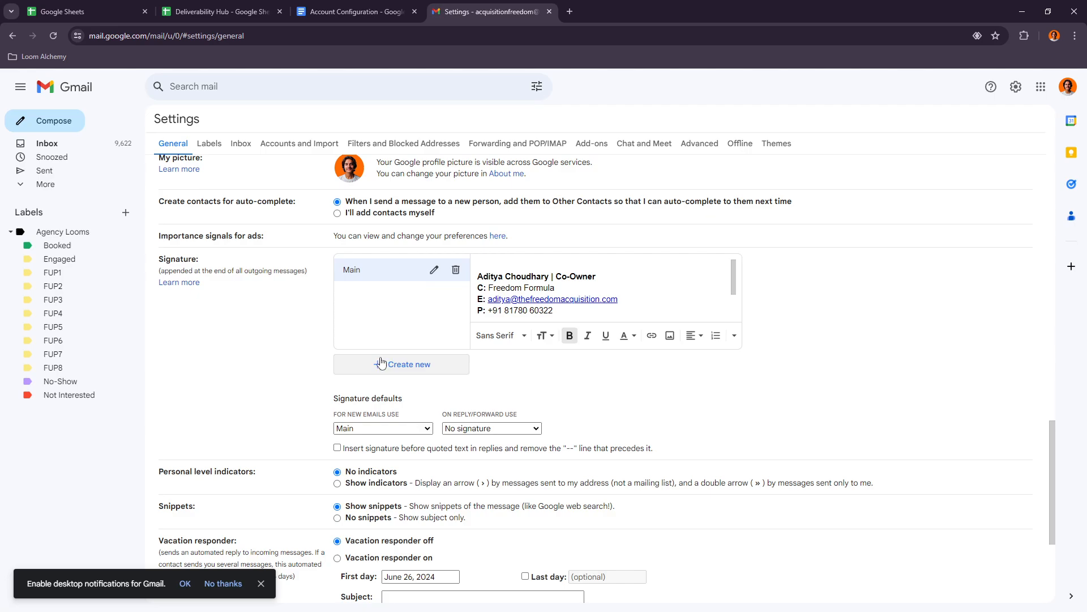
scroll(384, 361, down, 3)
- Return to the Account Configuration document and read the paragraph about the three replying templates besides the follow-ups
click(351, 11)
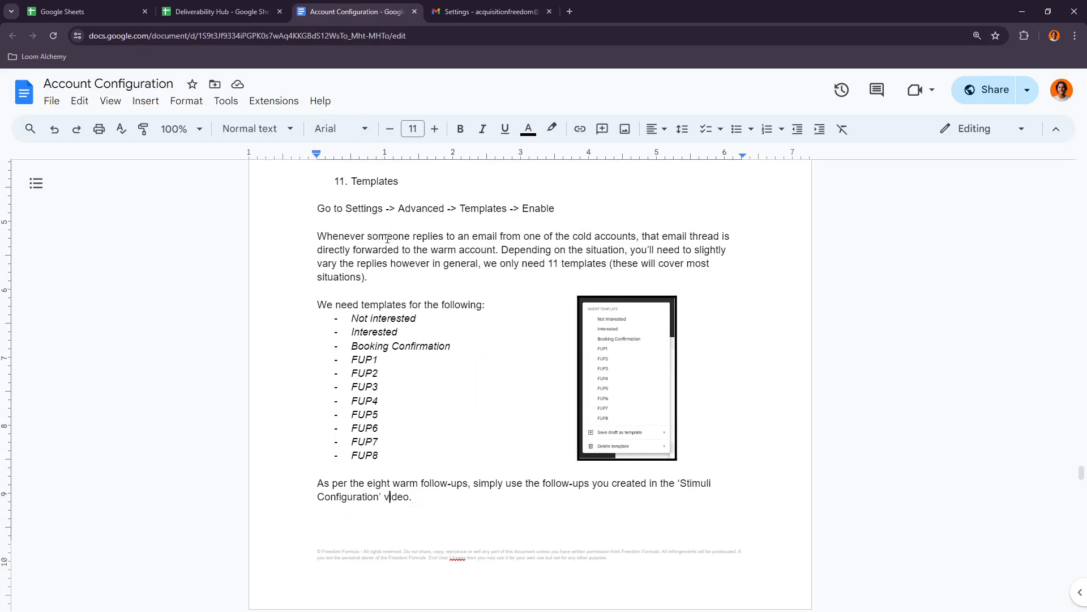
scroll(473, 274, up, 2)
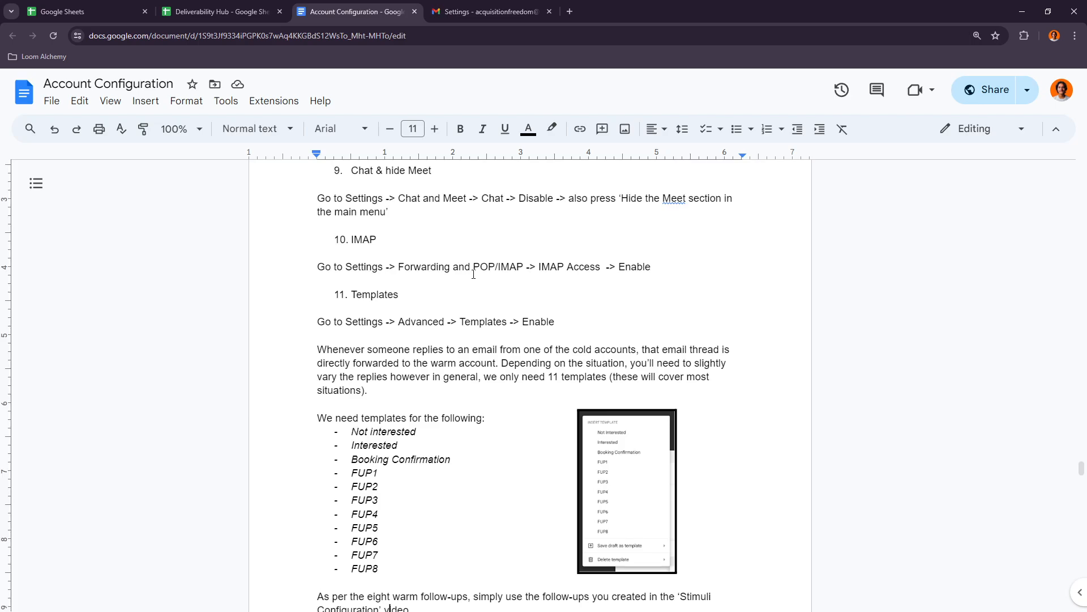
scroll(473, 274, down, 4)
scroll(458, 259, down, 5)
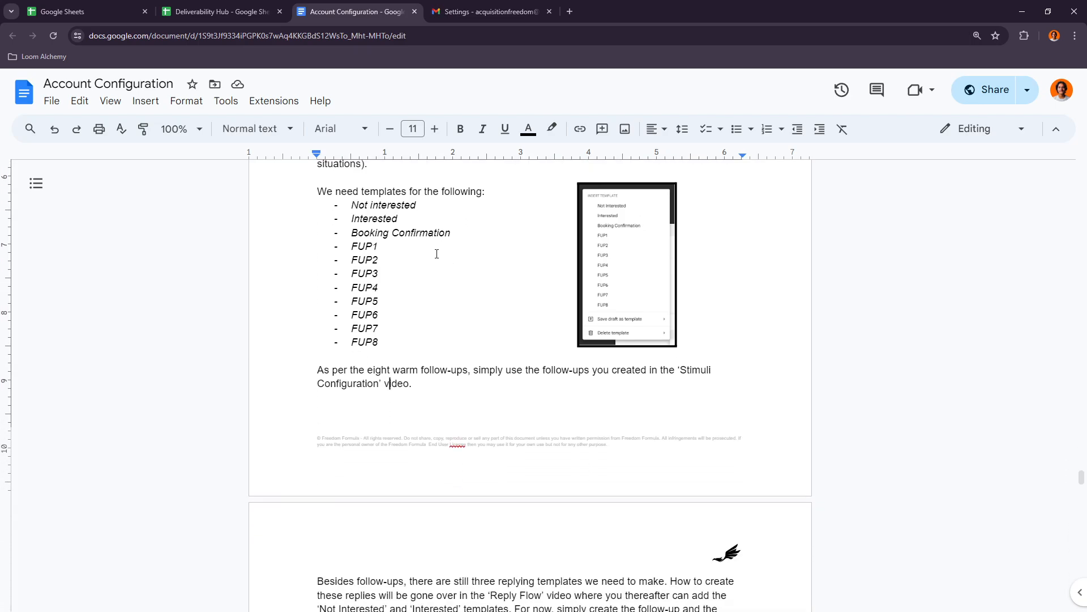
scroll(430, 258, down, 1)
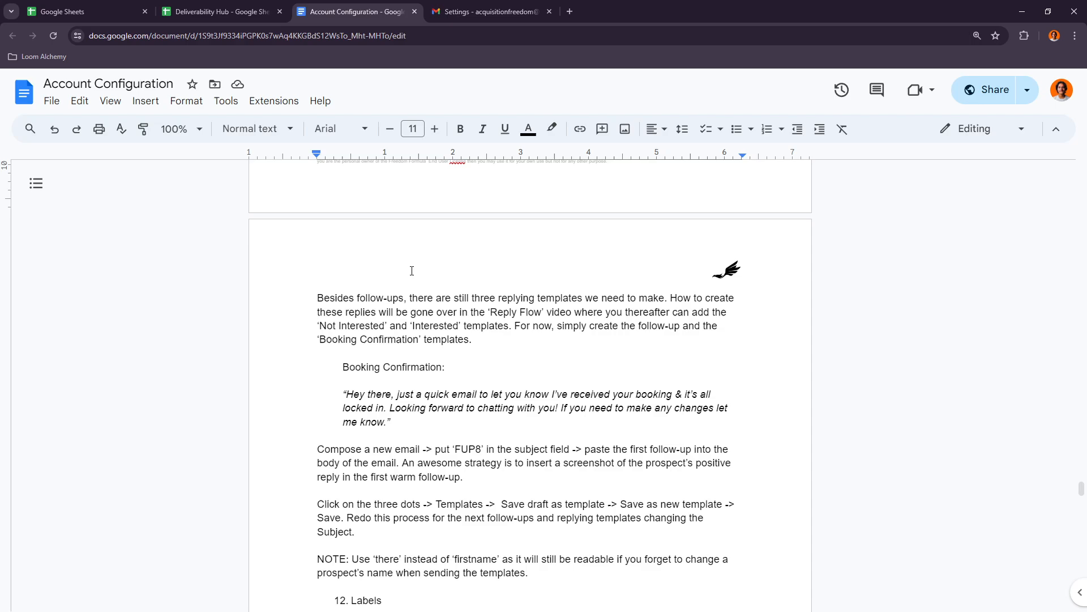
drag(358, 298, 450, 297)
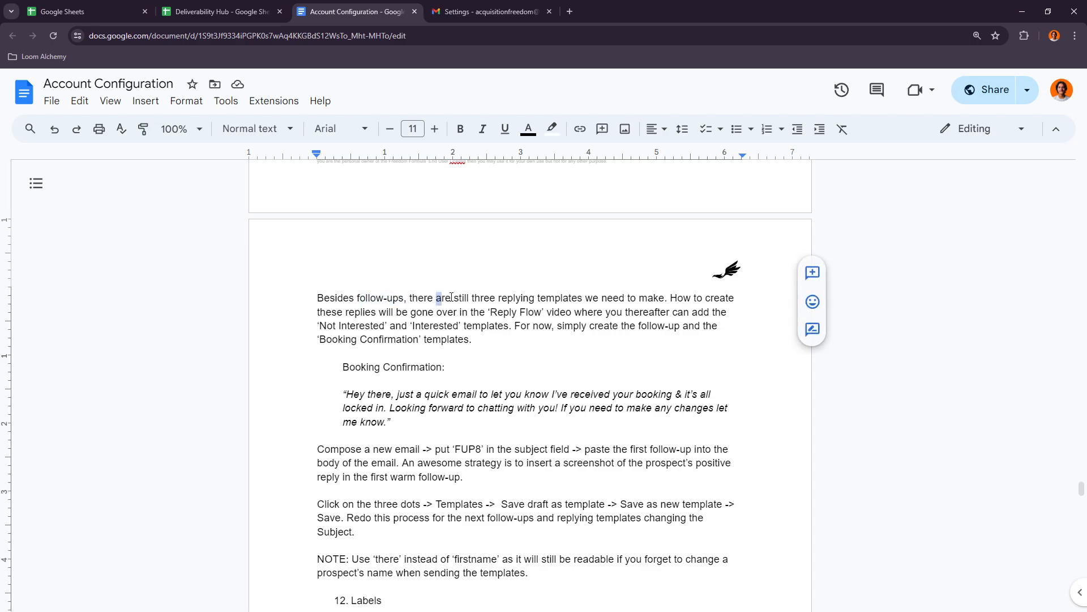
click(470, 296)
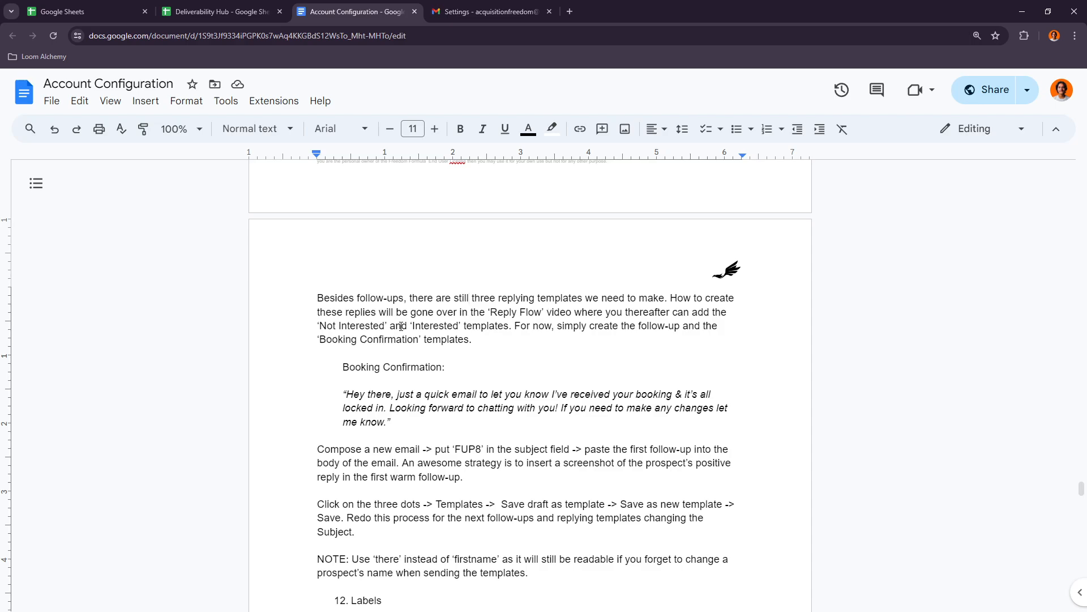
- Review which templates wait for the Reply Flow video and which to create now: the follow-ups and Booking Confirmation
drag(346, 327, 327, 327)
drag(412, 327, 454, 324)
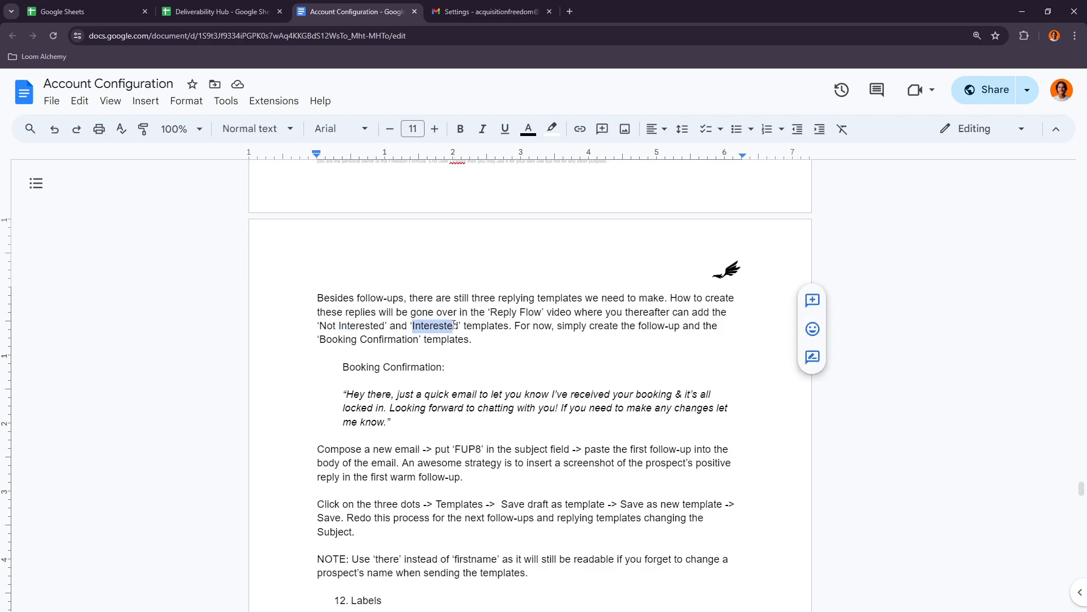
drag(589, 327, 671, 327)
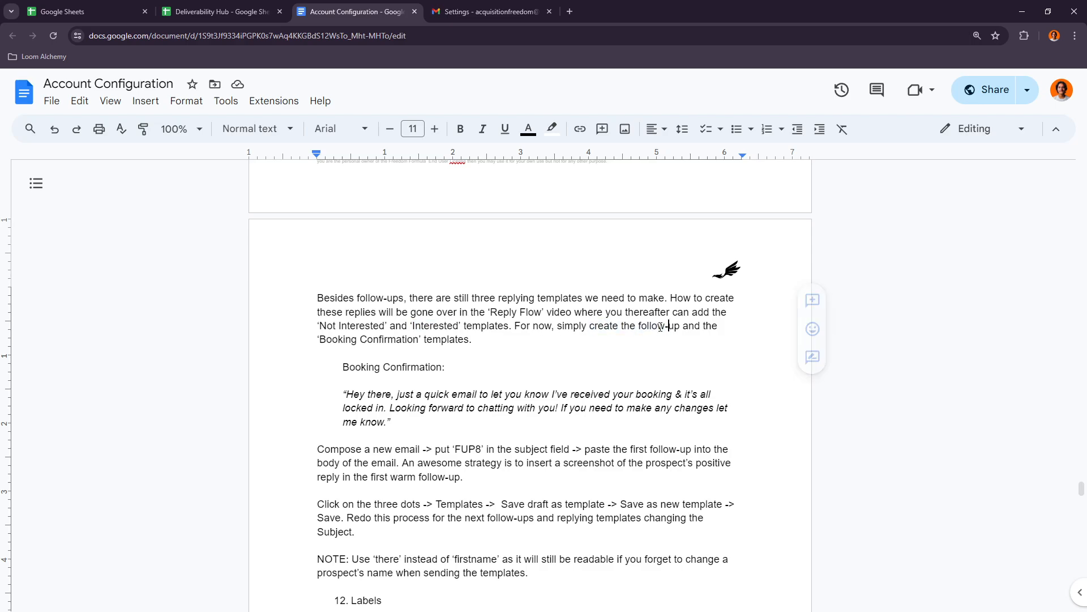
drag(360, 340, 443, 340)
click(465, 343)
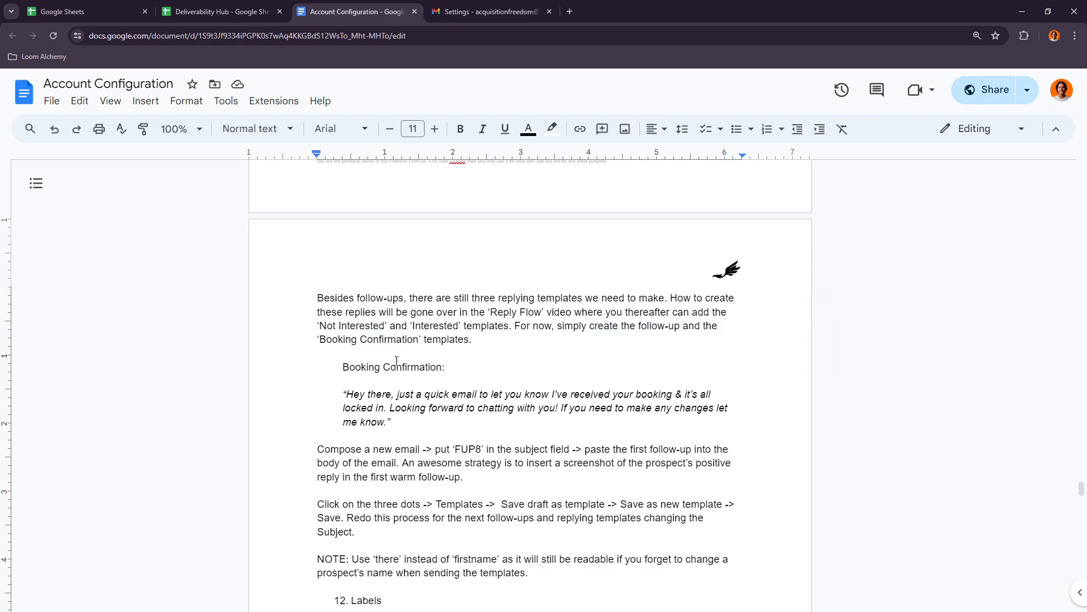
- Leave Gmail's settings for the inbox and start a new email
click(484, 11)
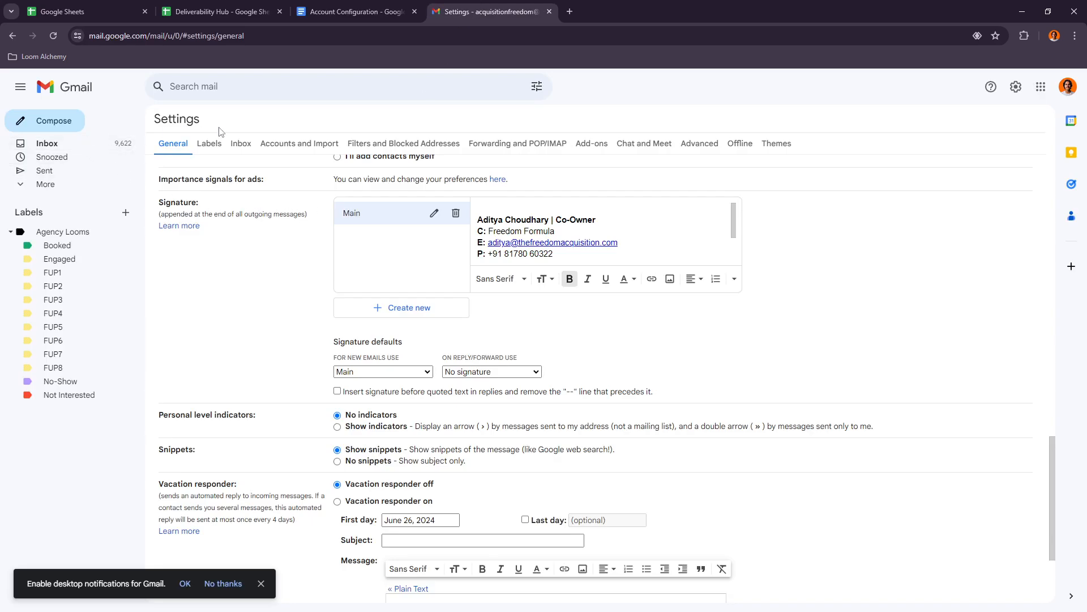
click(57, 88)
click(576, 361)
scroll(581, 432, down, 3)
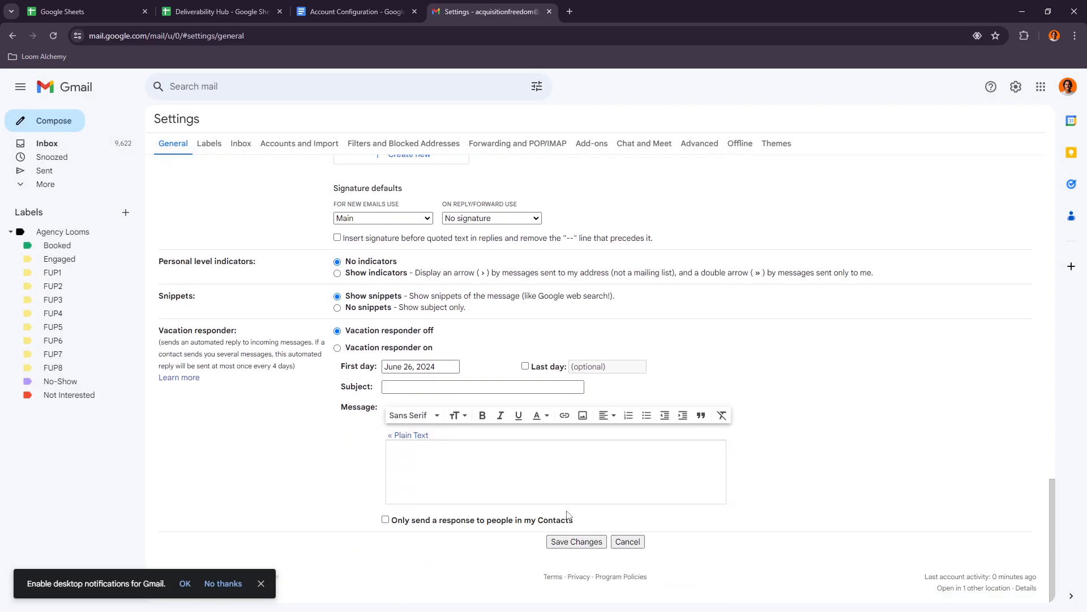
click(62, 118)
click(622, 365)
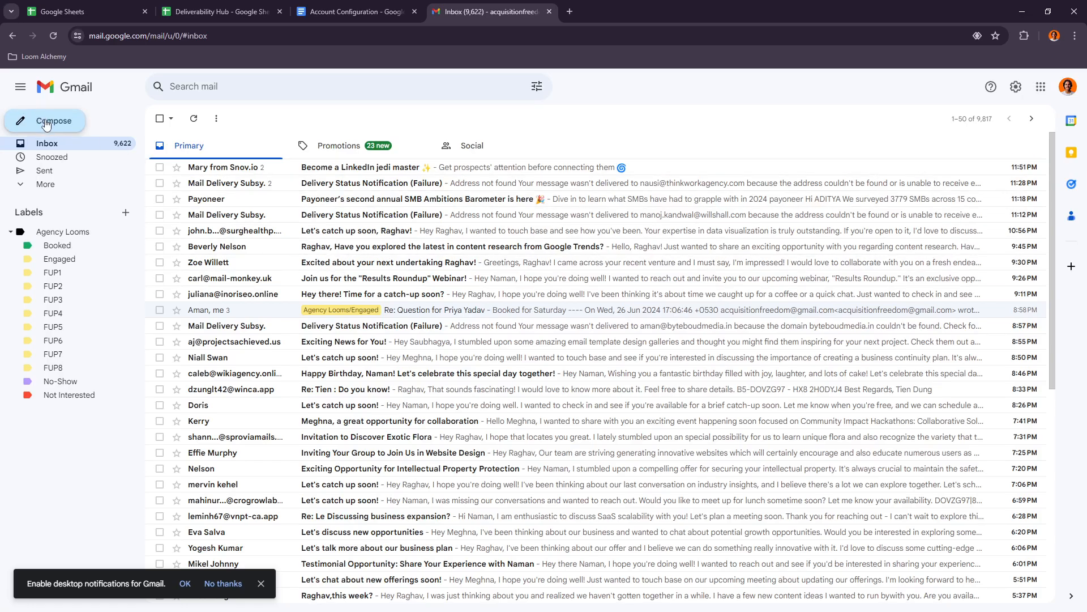
click(46, 124)
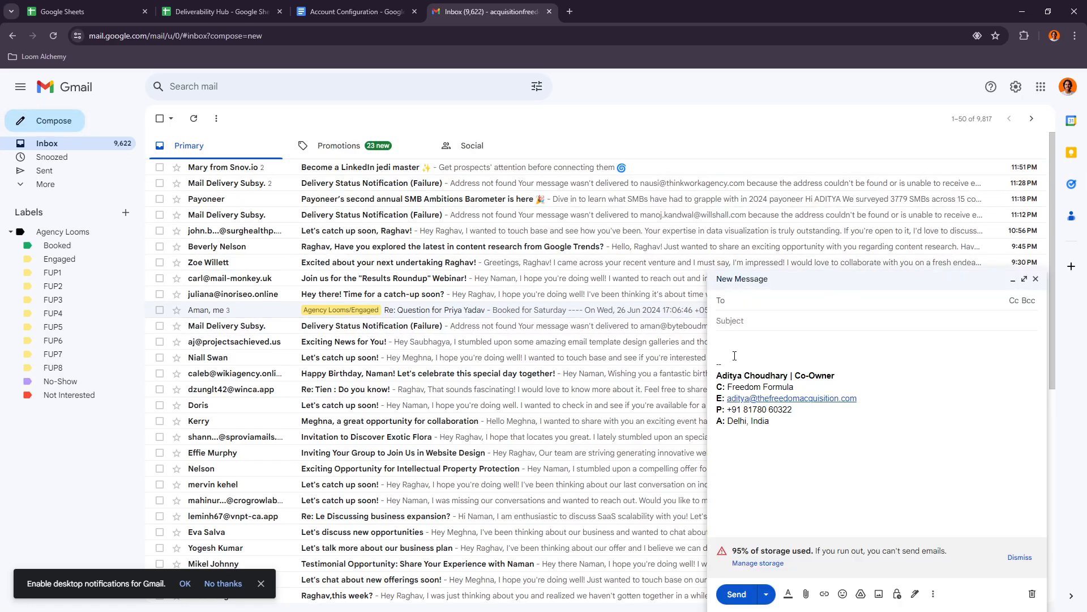
- Copy the Booking Confirmation text from the configuration document into the new email's body without its italic formatting
click(351, 7)
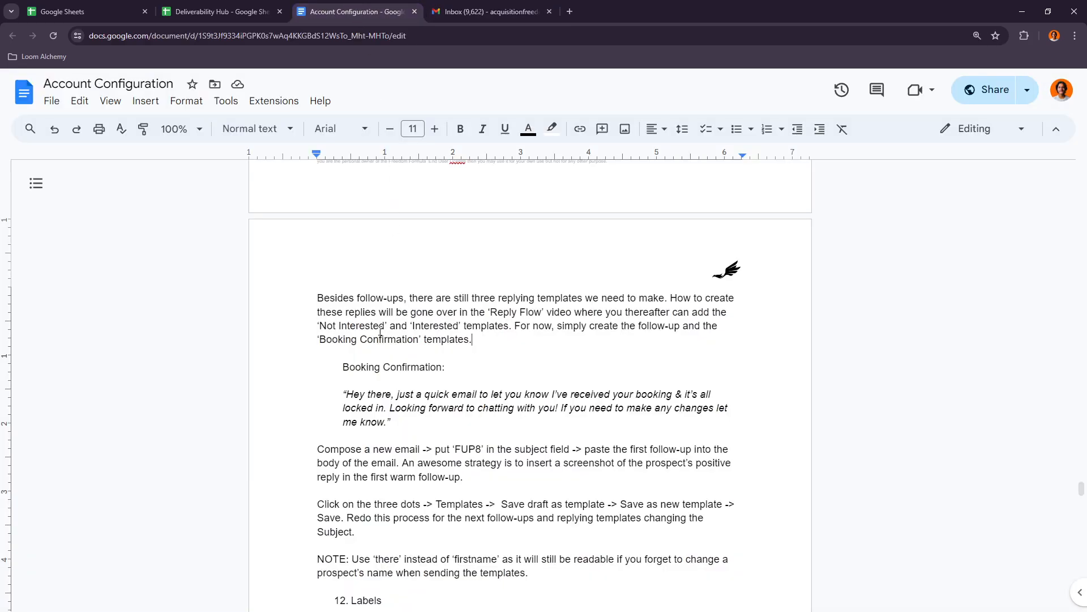
drag(349, 393, 387, 422)
key(ctrl+c)
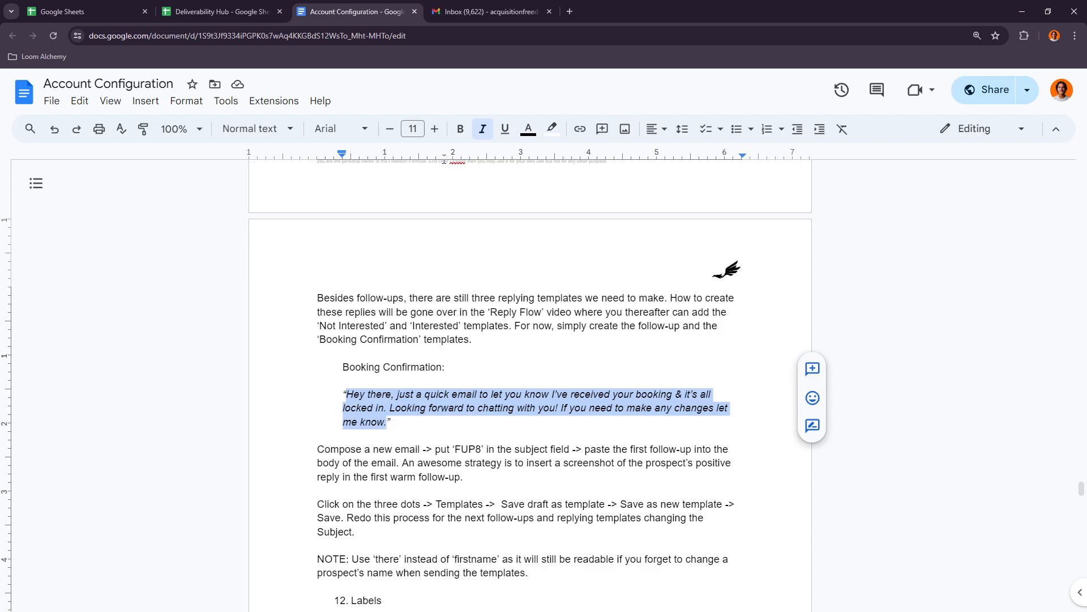
click(491, 12)
key(ctrl+v)
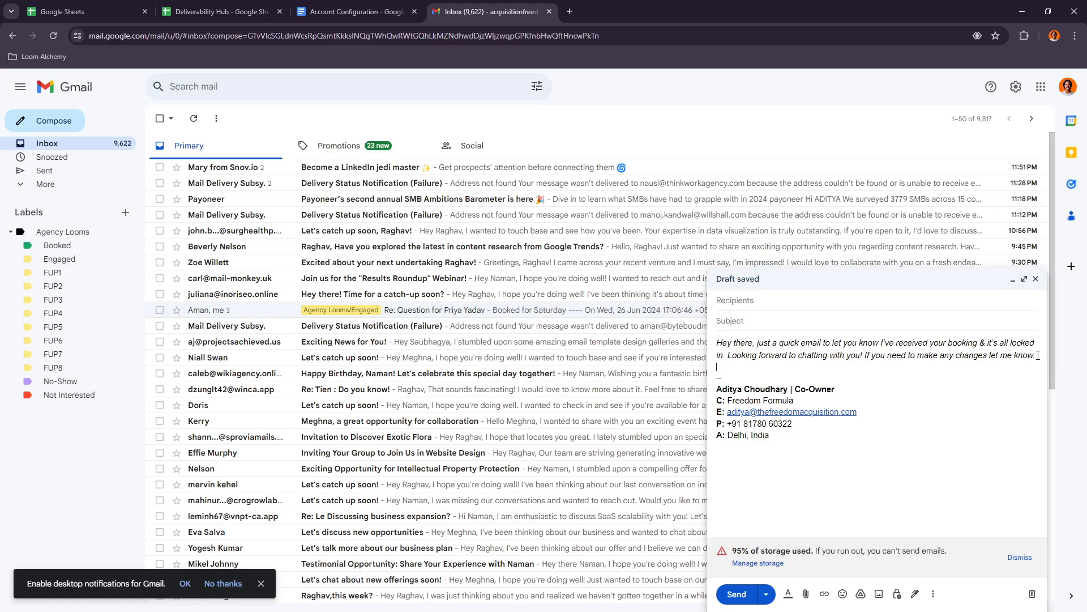
drag(1037, 356, 720, 335)
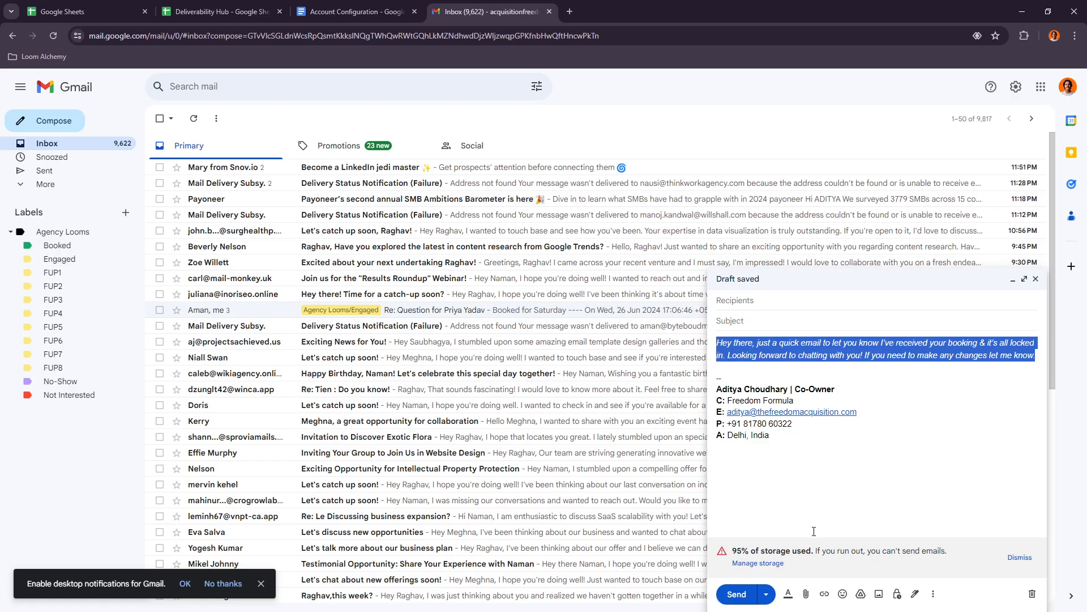
key(BackSpace)
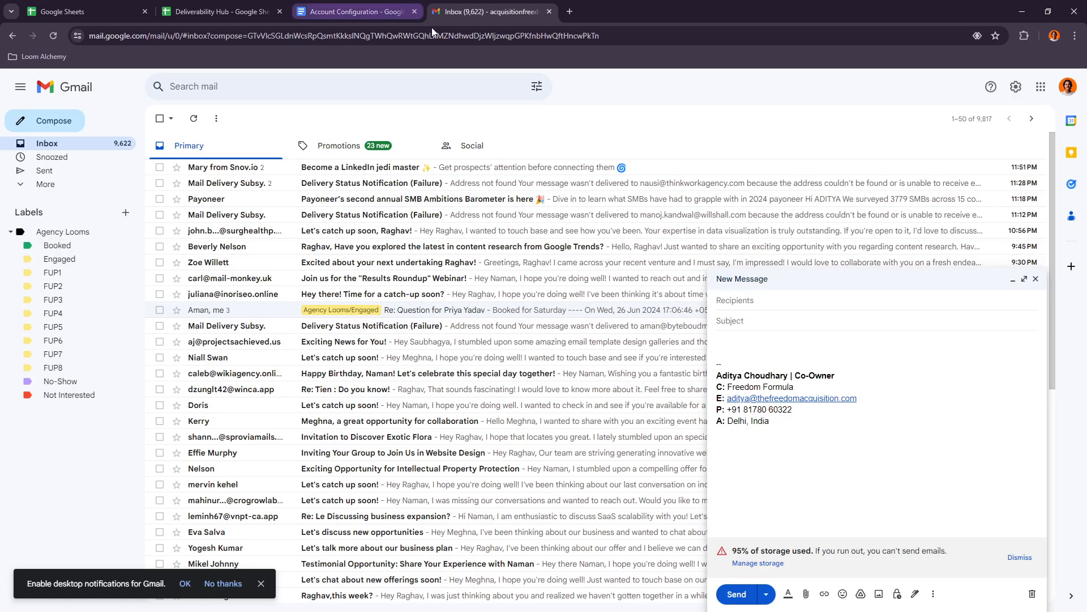
text(Hey there, just a quick email to let you know I've received your booking & it's all locked in. Looking forward to chatting with you! If you need to make any changes let me know!)
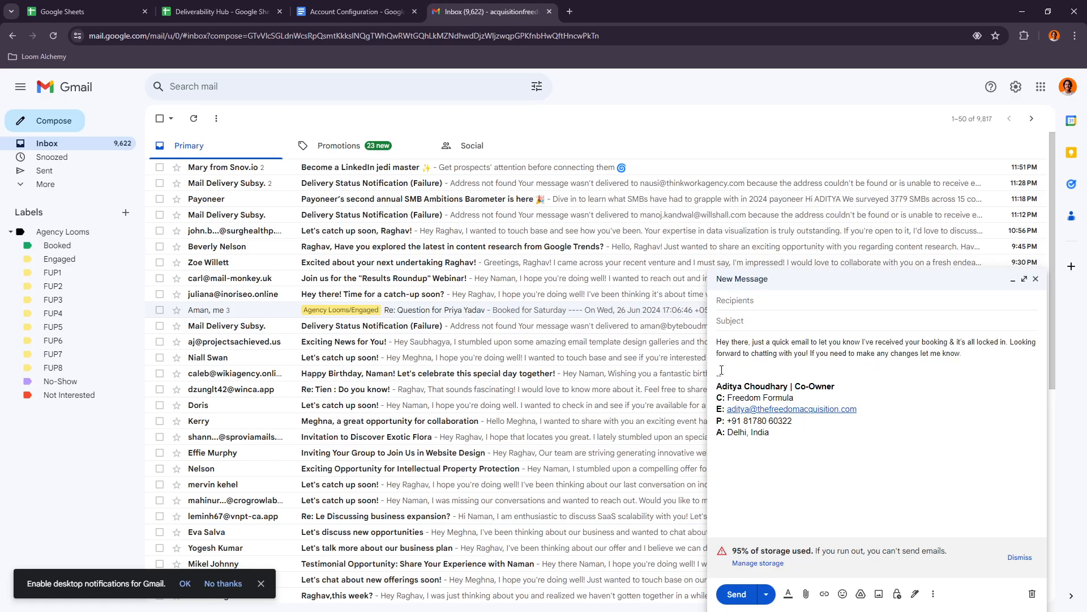
- Save the draft as a new template named "Booking Confirmation" and clear the text from the email body
click(934, 594)
mouse_move(977, 470)
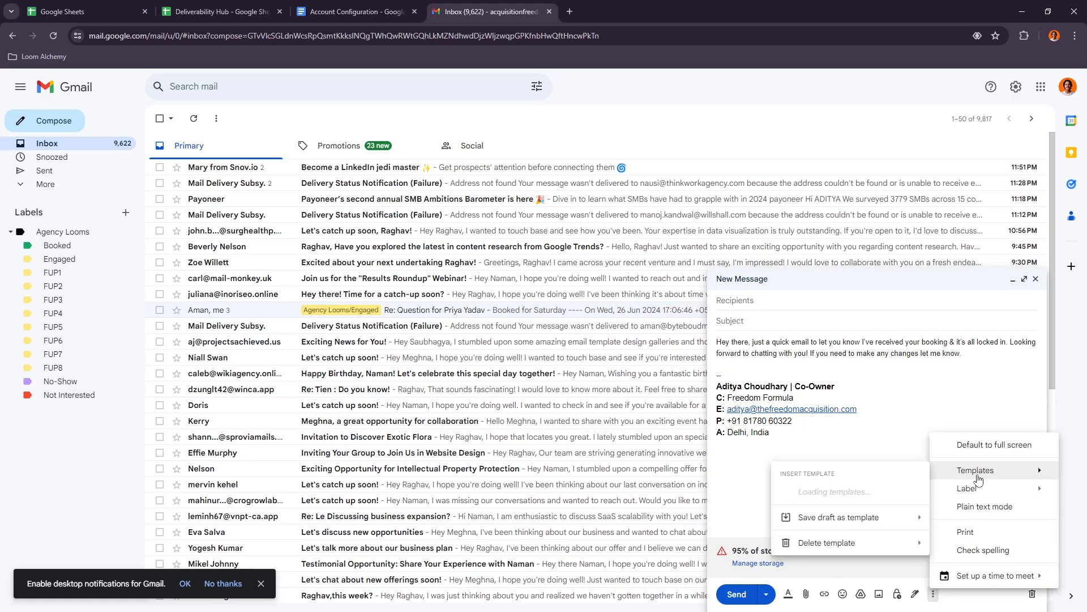
mouse_move(859, 452)
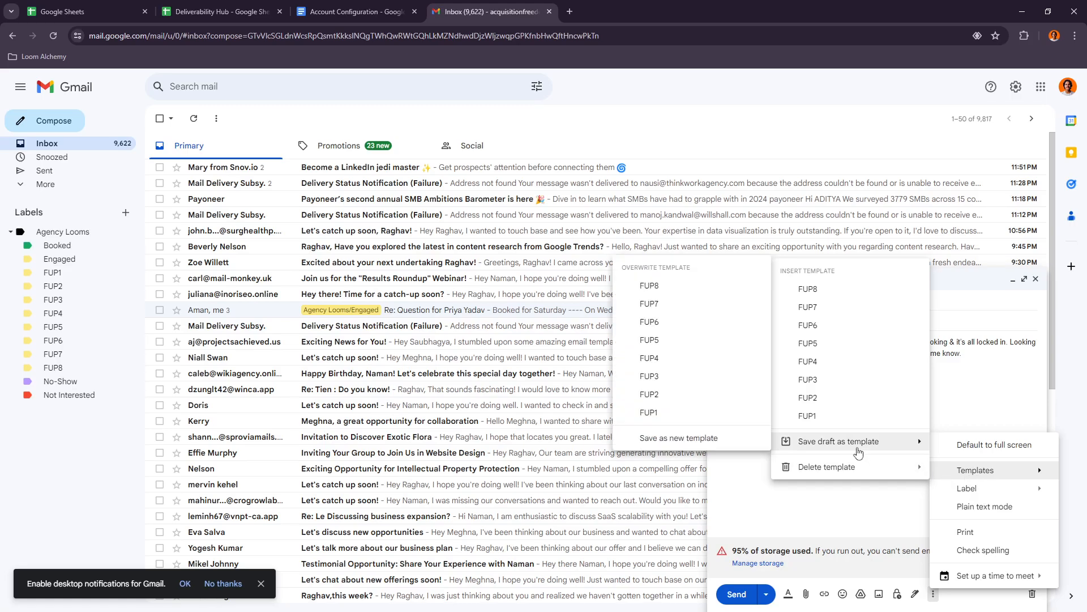
click(707, 438)
click(306, 16)
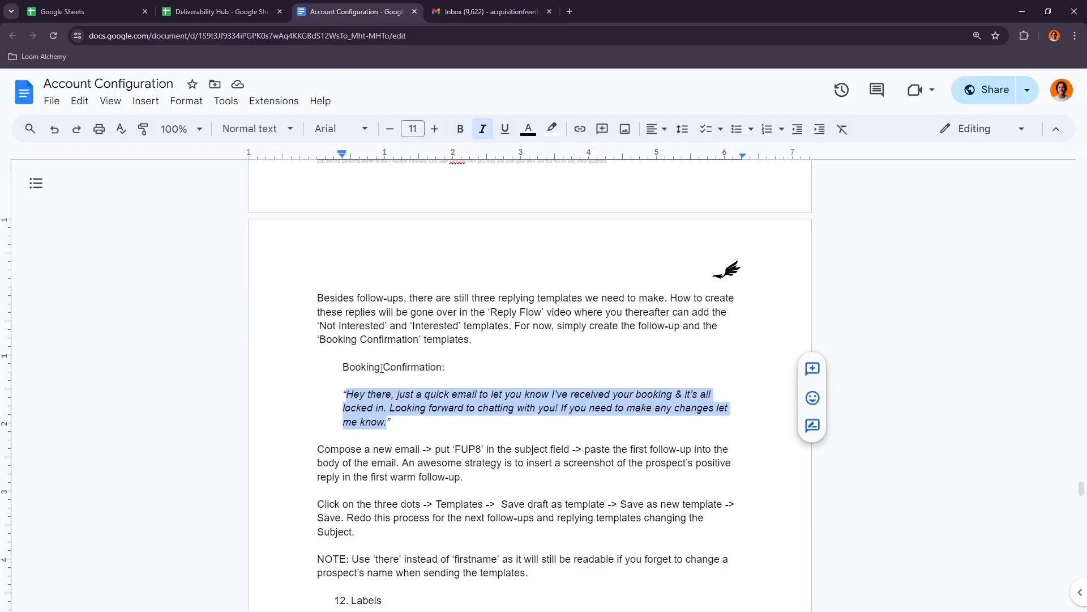
drag(418, 337, 319, 338)
key(ctrl+c)
click(434, 8)
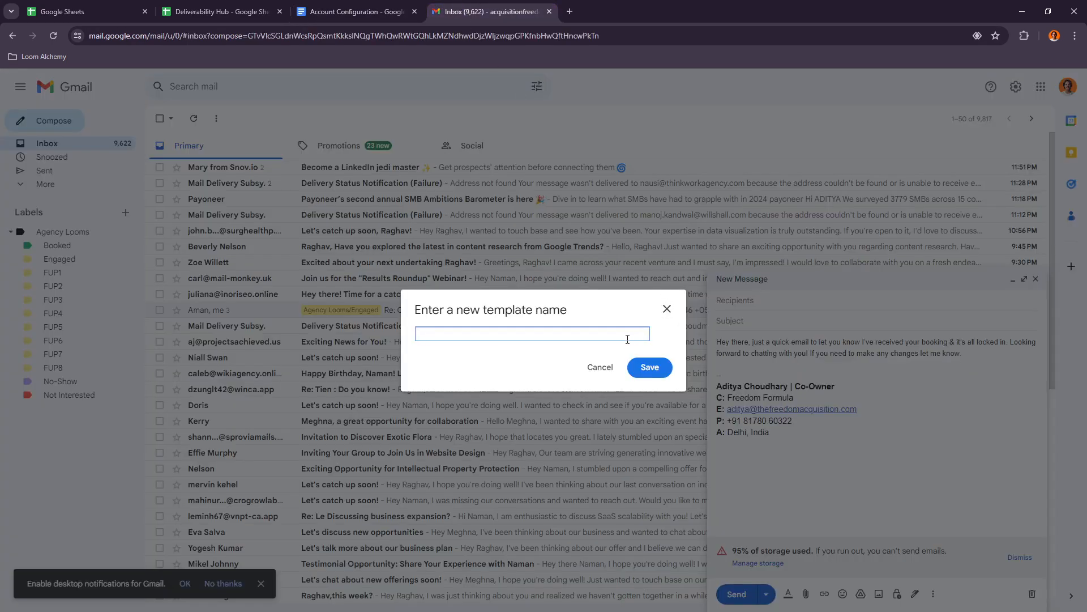
key(ctrl+v)
click(648, 367)
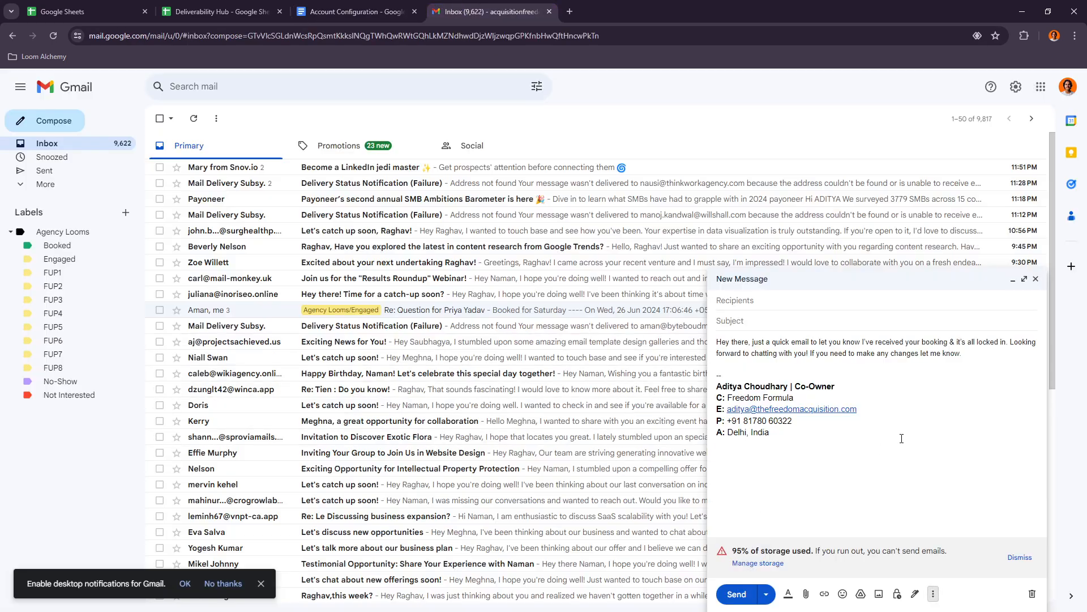
drag(963, 354, 664, 335)
key(BackSpace)
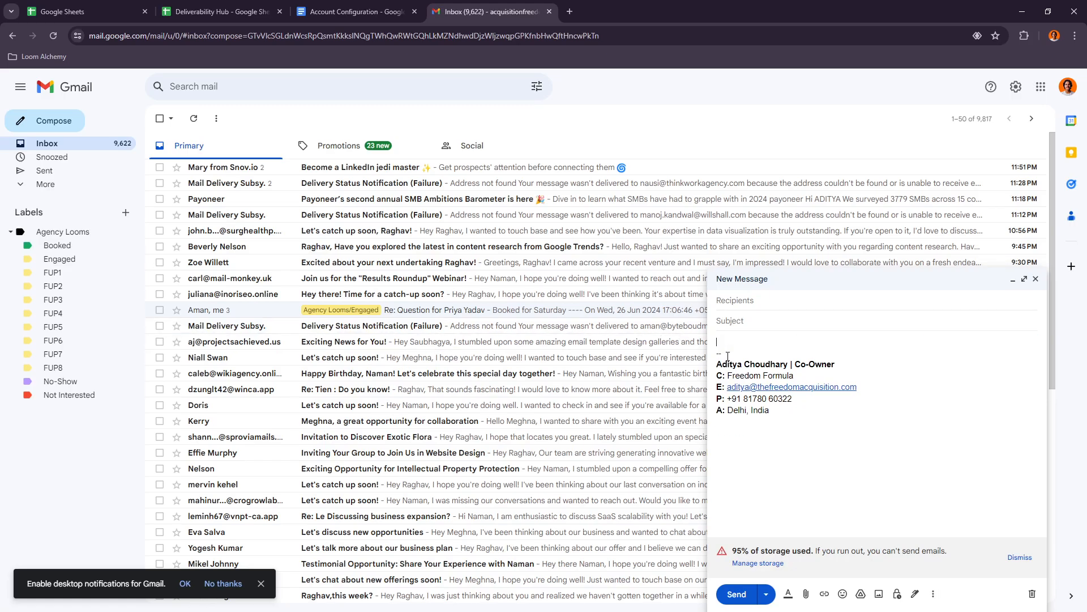
- Look through the conversations under the Engaged label for a thread to try the template on
click(60, 259)
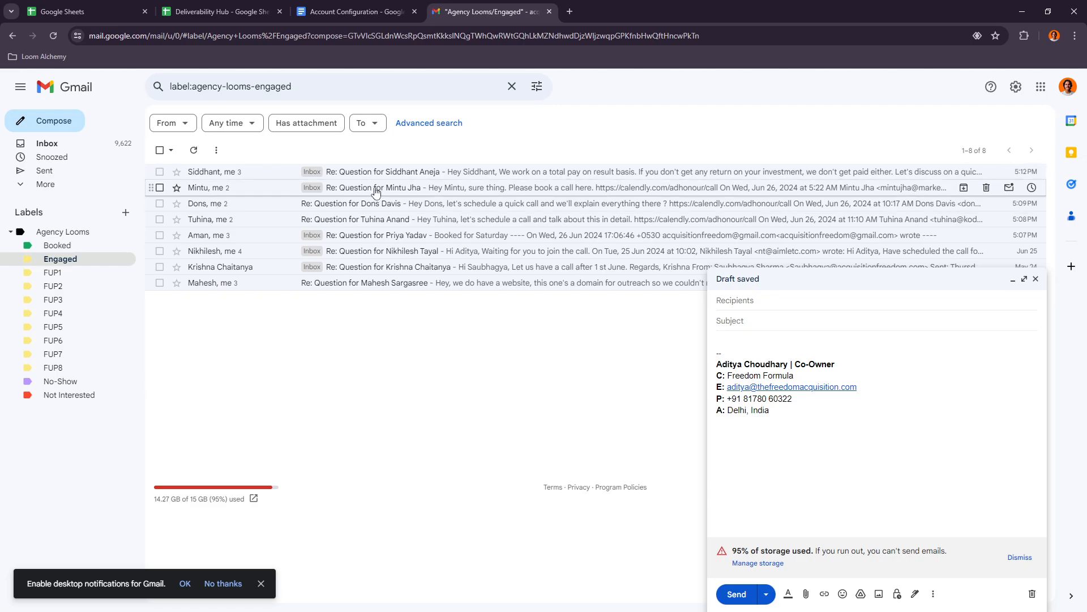
click(392, 204)
click(161, 120)
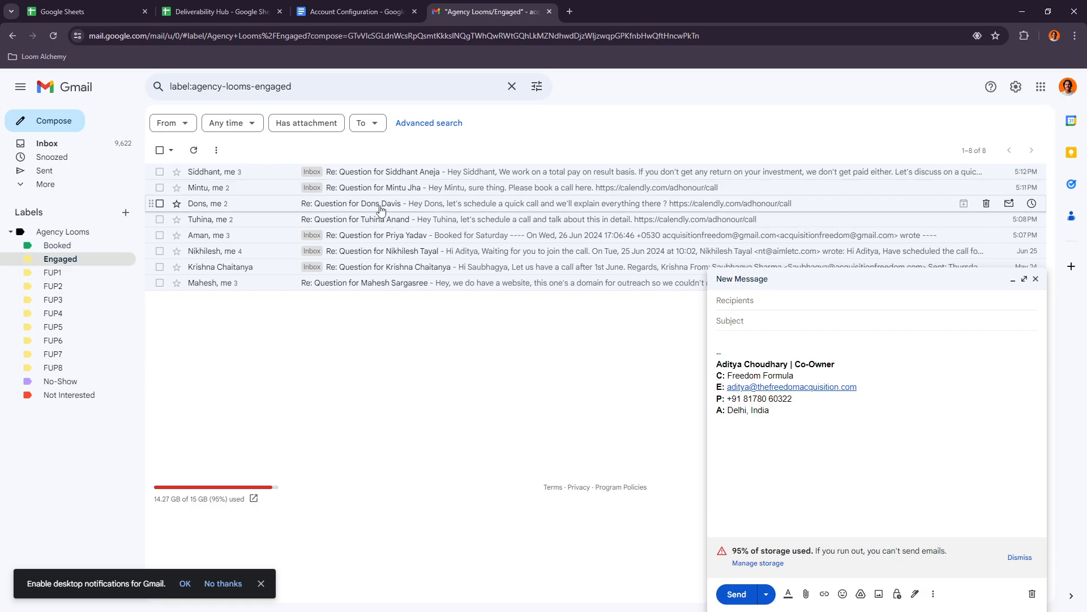
drag(380, 210, 417, 272)
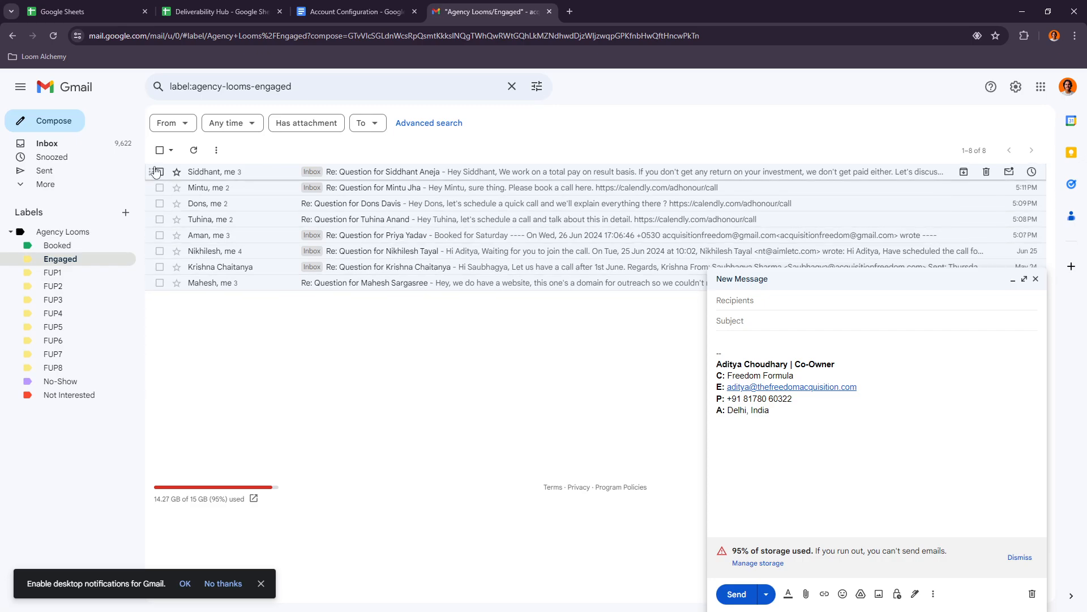
- Open the inbox conversation reading "Booked for Saturday", close the blank new email and start a reply
click(80, 143)
click(420, 315)
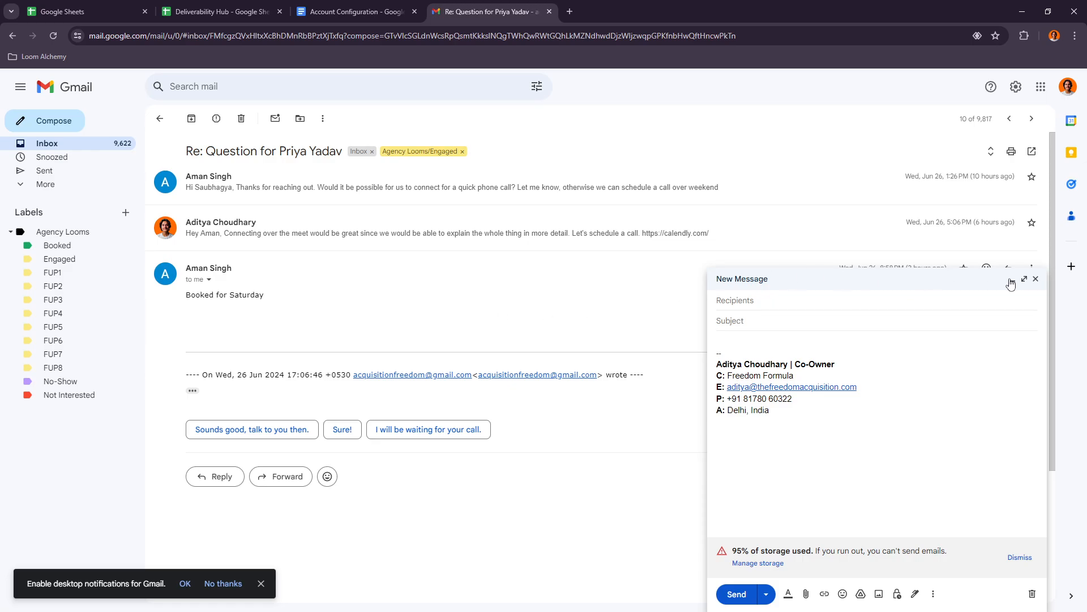
click(1035, 278)
click(1002, 274)
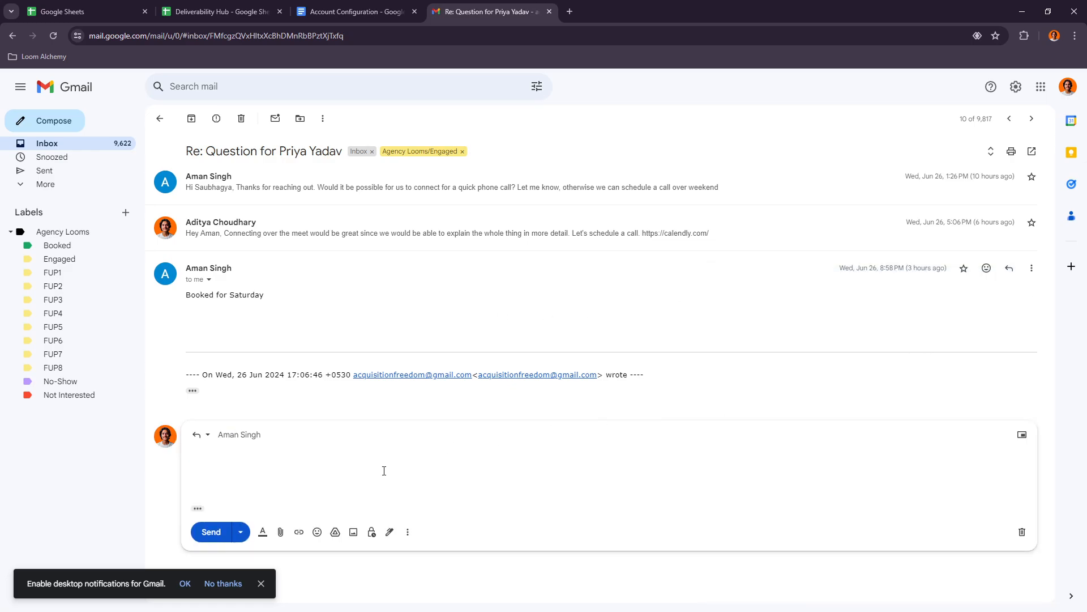
- Insert the Booking Confirmation template into the reply, clear the inserted text and return to the inbox
click(410, 573)
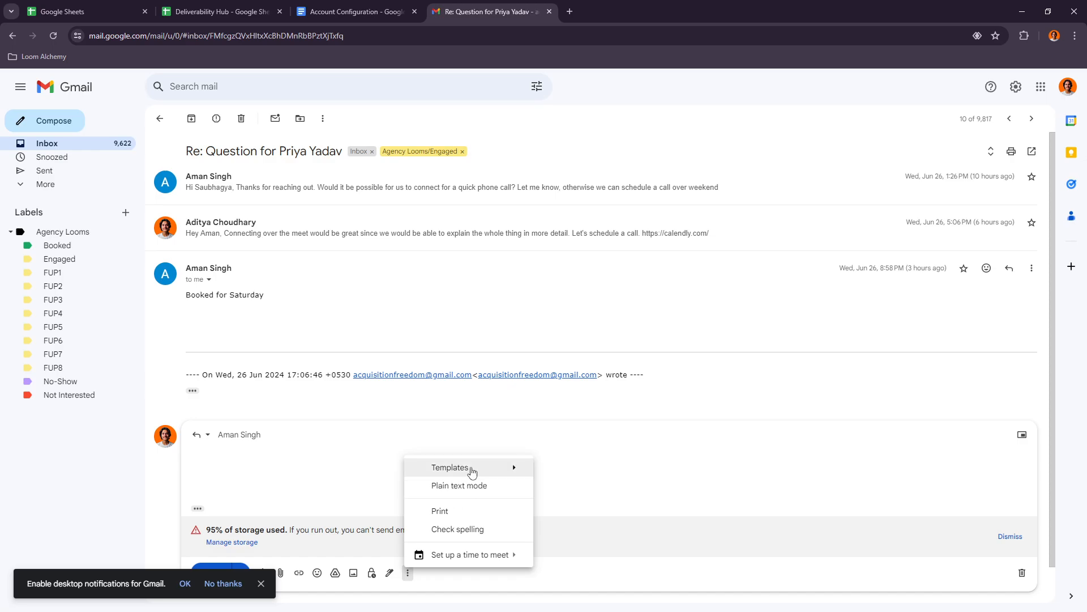
mouse_move(476, 473)
click(571, 286)
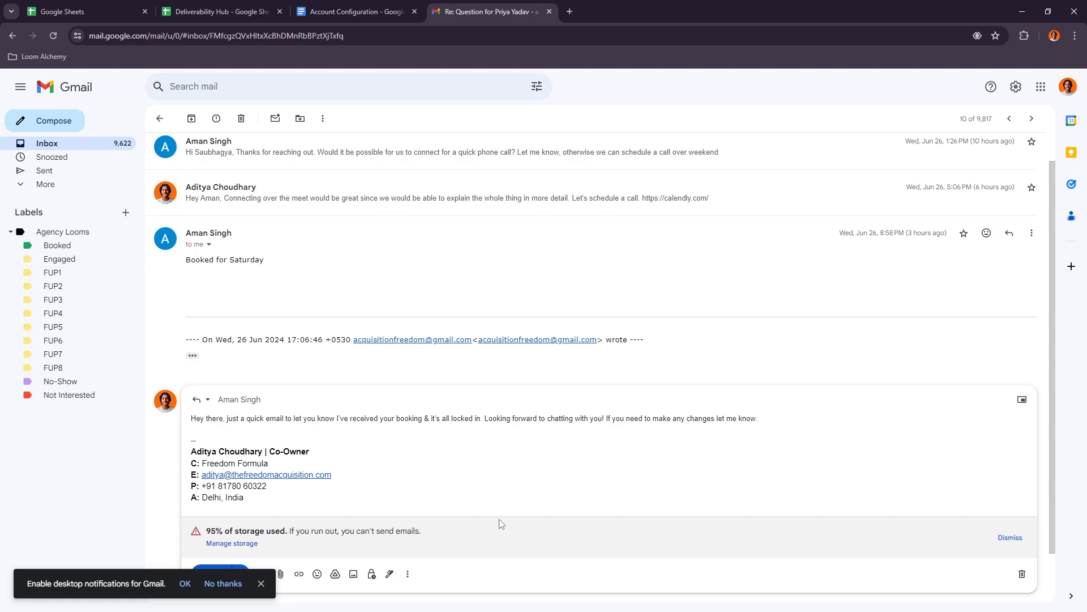
mouse_move(327, 490)
mouse_down()
mouse_move(248, 486)
mouse_move(89, 404)
mouse_up()
key(BackSpace)
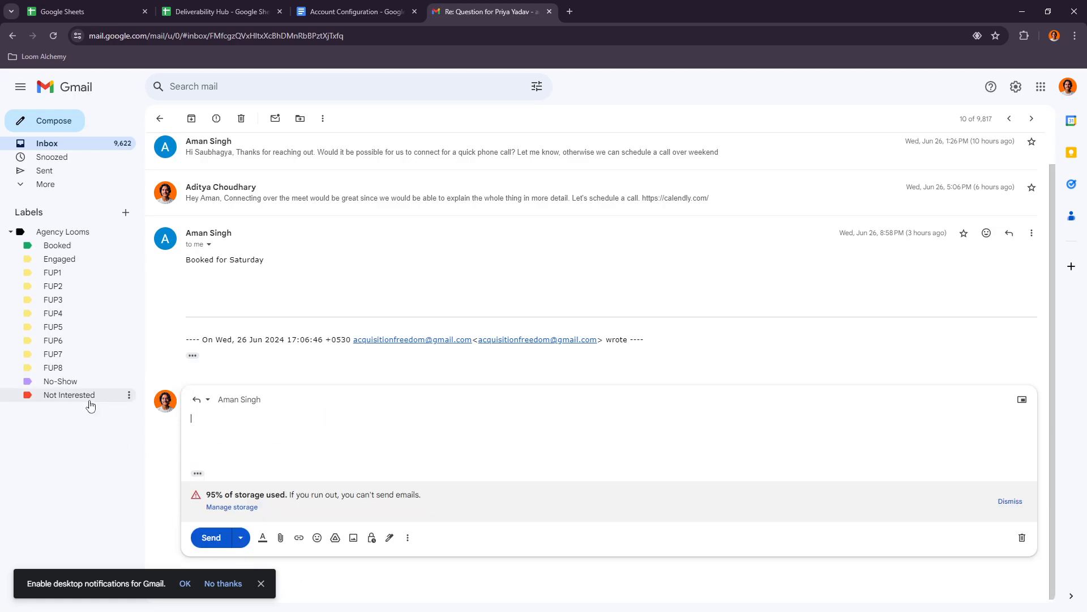
click(207, 399)
click(160, 118)
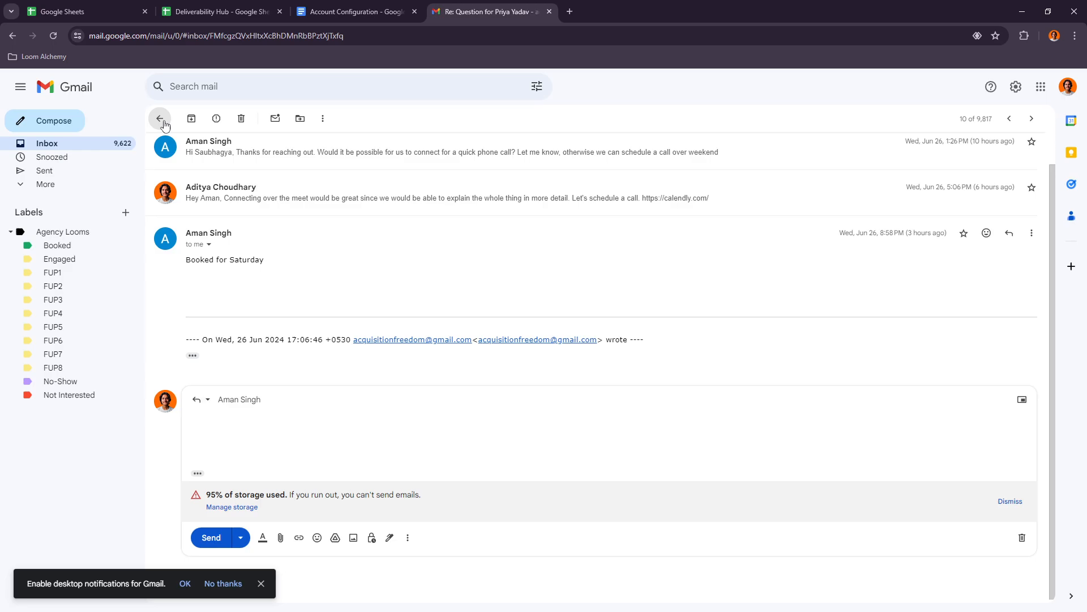
- Read the Account Configuration document's instructions on composing the follow-up template emails, just below the Booking Confirmation text
click(351, 11)
scroll(447, 306, down, 2)
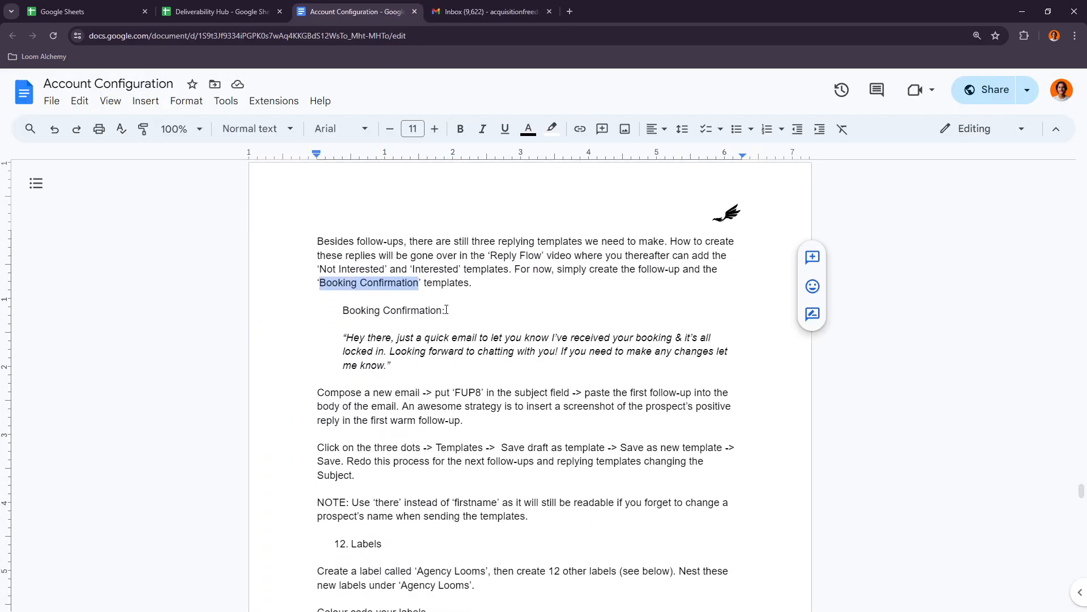
drag(373, 336, 469, 336)
click(449, 337)
click(507, 336)
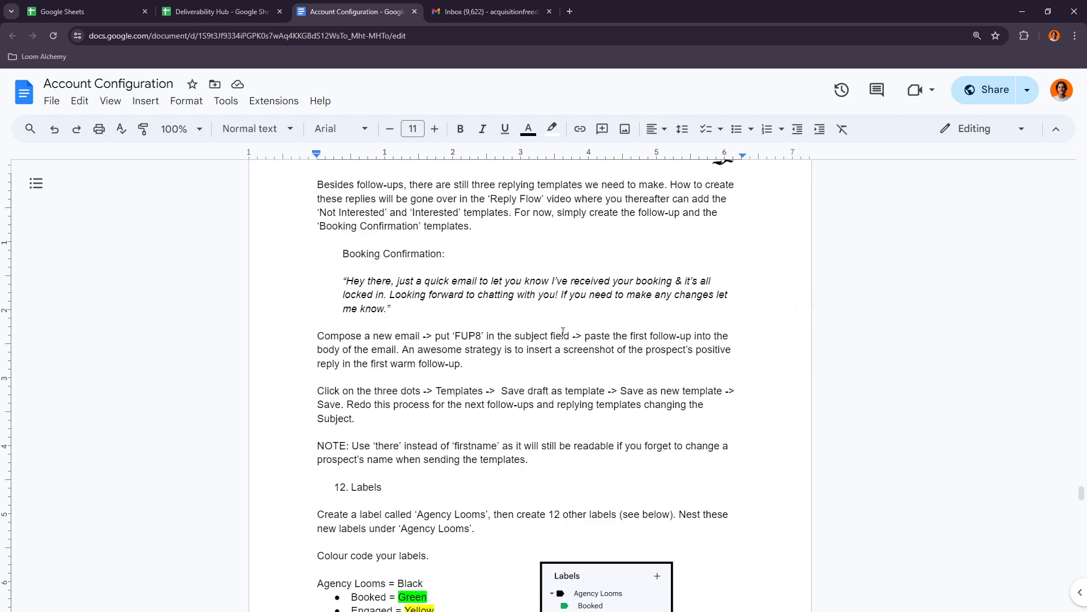
drag(585, 337, 712, 336)
double_click(371, 350)
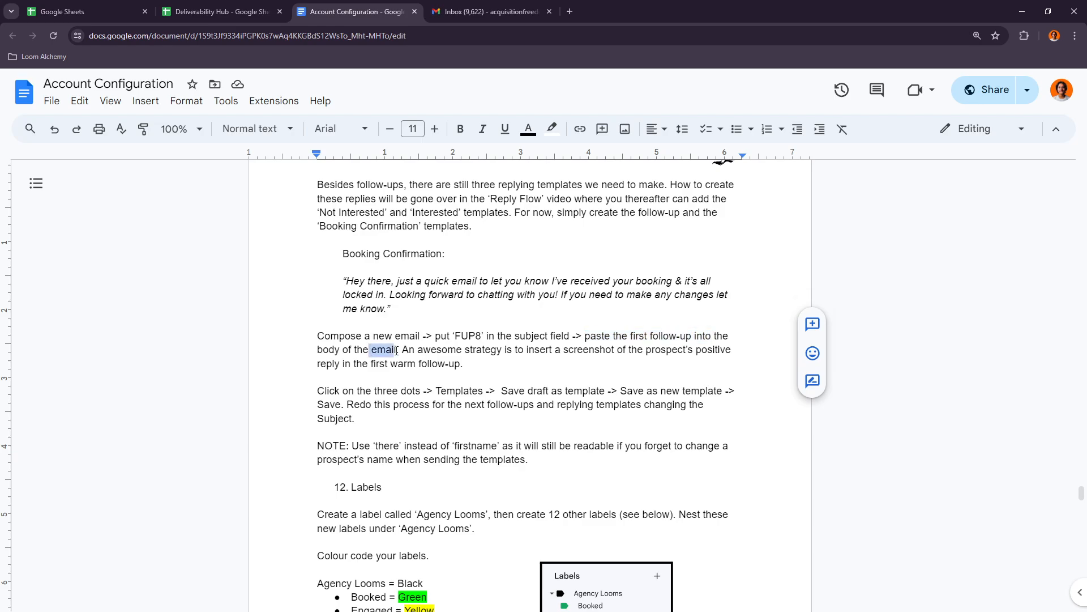
click(431, 349)
scroll(430, 264, down, 3)
scroll(430, 265, up, 7)
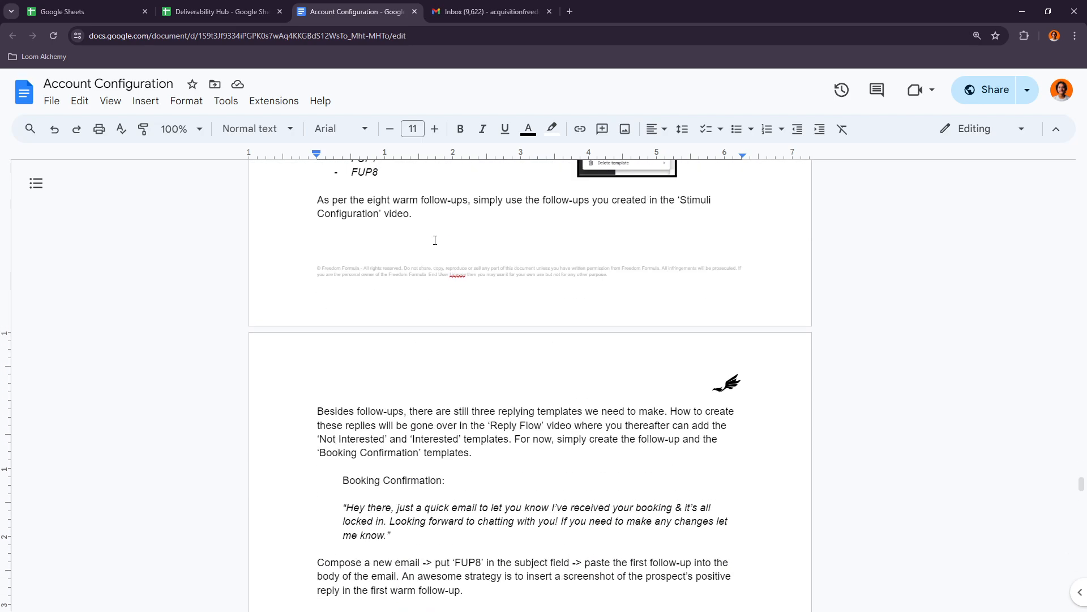
- Dismiss the desktop notification prompt in Gmail and insert the FUP1 template into a new email
click(472, 10)
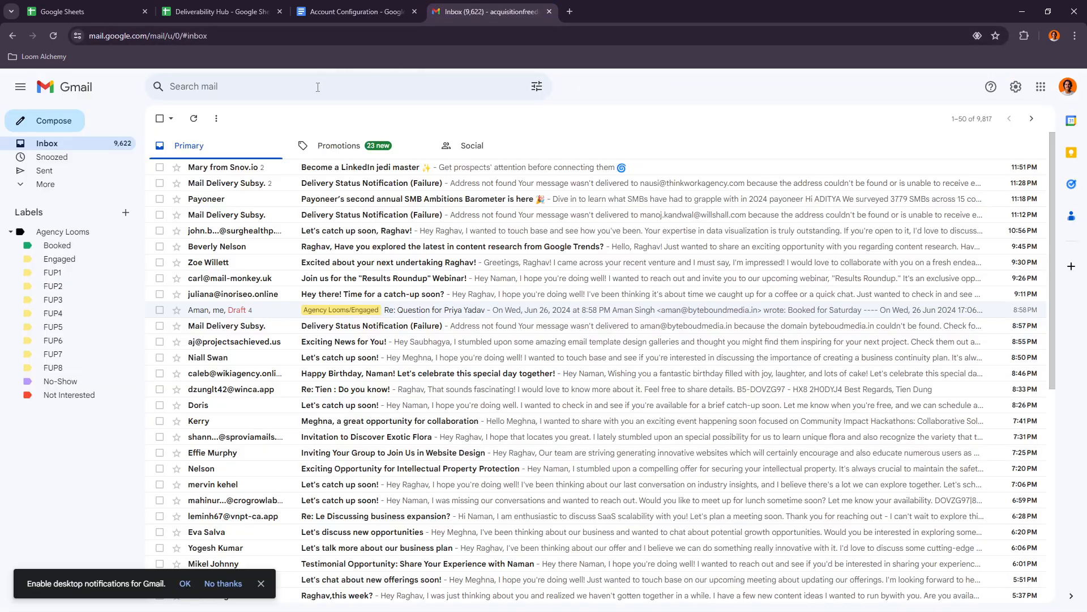
click(262, 583)
click(53, 120)
click(934, 594)
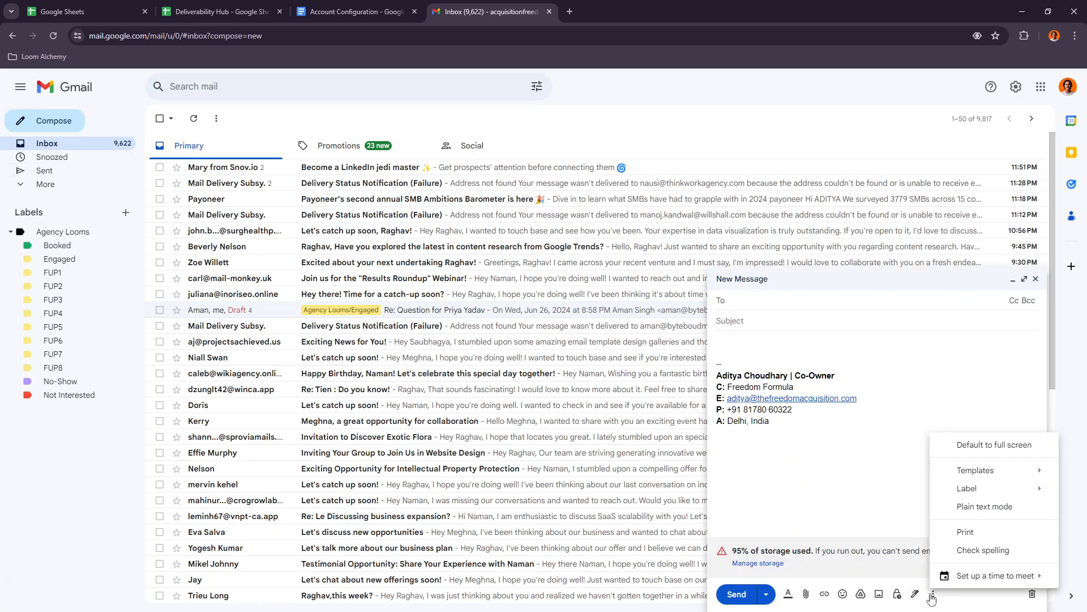
mouse_move(962, 474)
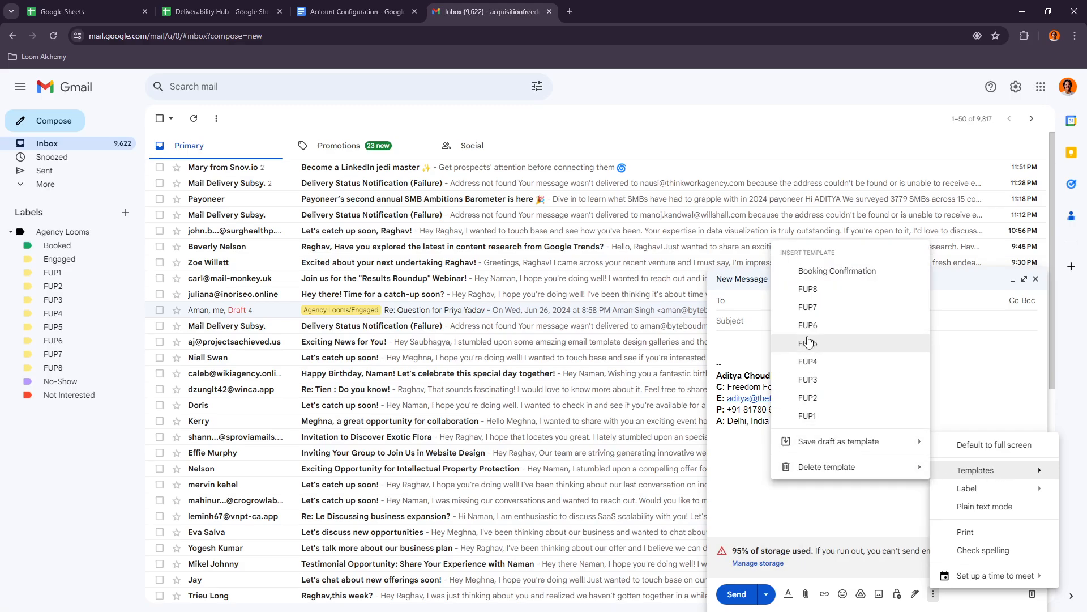
click(819, 414)
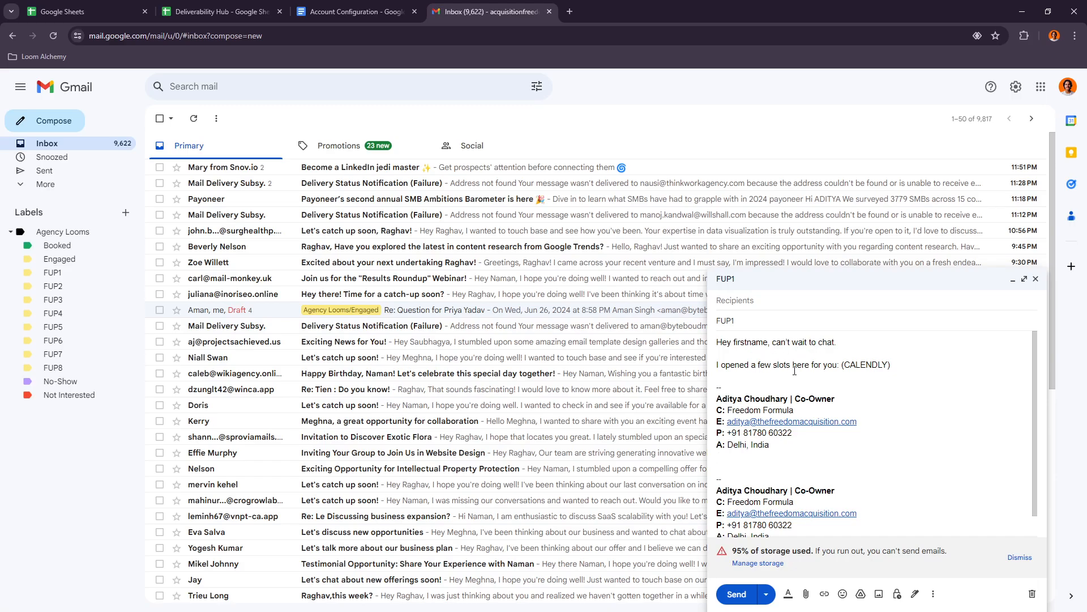
- Review the (CALENDLY) placeholder line and clear the FUP1 template text from the email body
drag(844, 365, 899, 367)
click(900, 367)
drag(782, 470, 717, 340)
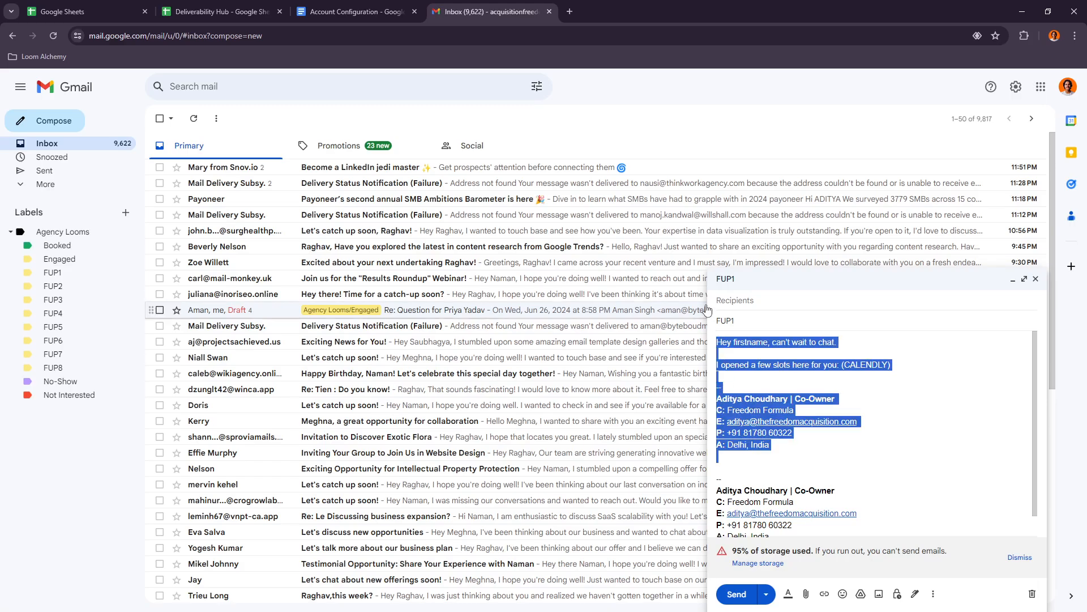
key(BackSpace)
- Insert the FUP2 template into the email and clear its text from the body again
click(933, 594)
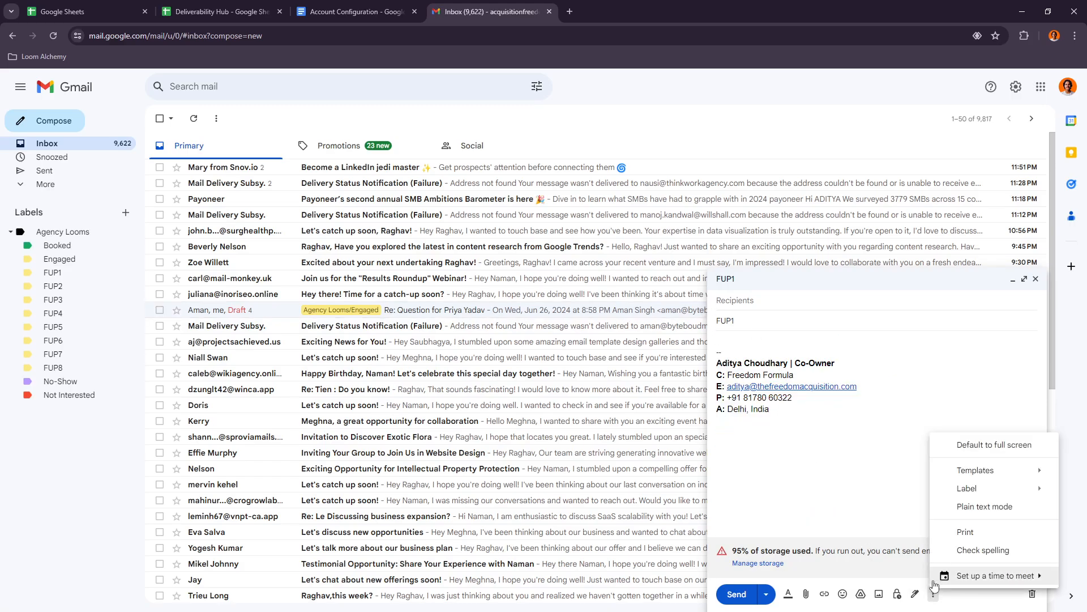
mouse_move(1007, 480)
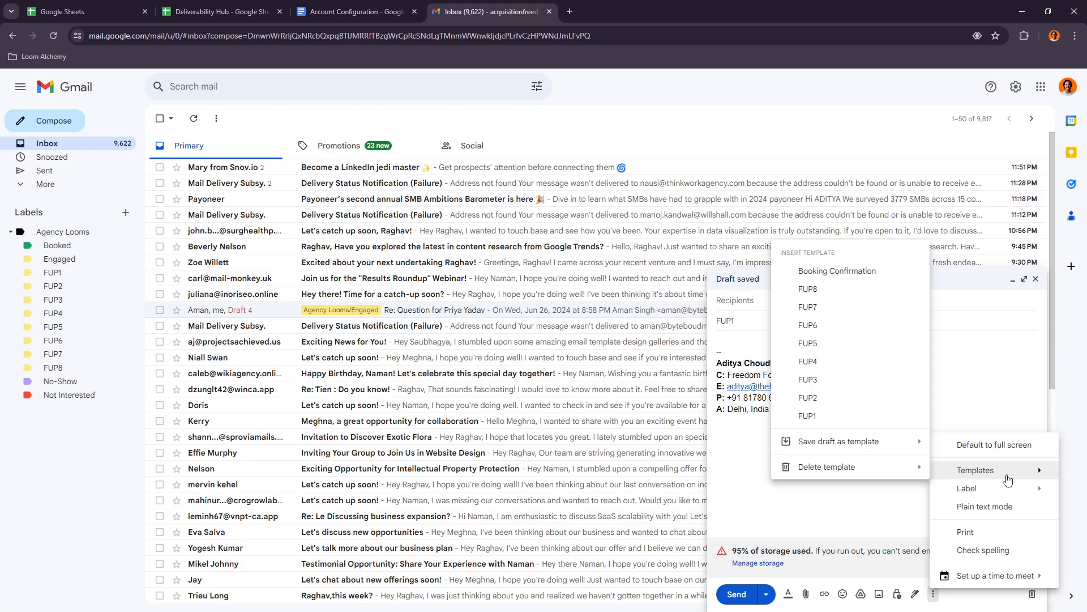
click(823, 391)
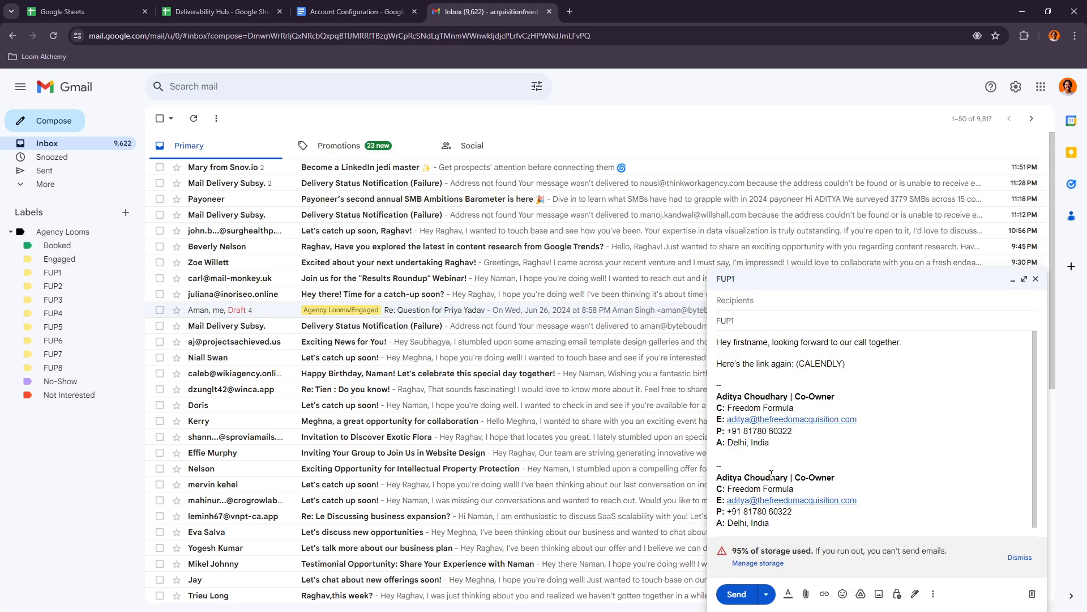
drag(760, 459, 682, 333)
key(BackSpace)
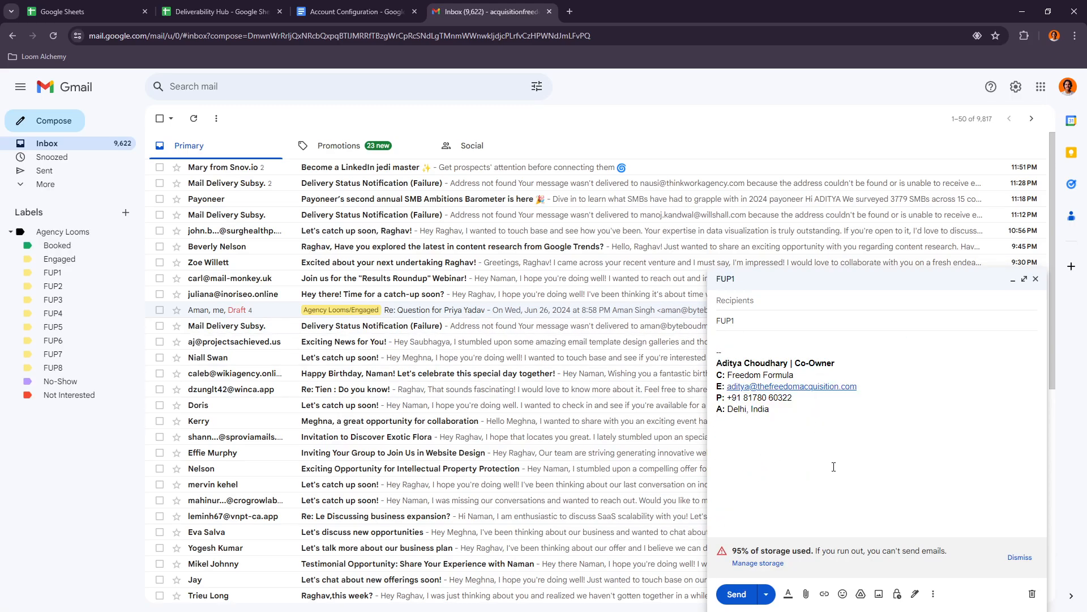
- Insert the FUP3 template into the email and clear its text from the body again
click(932, 595)
mouse_move(940, 472)
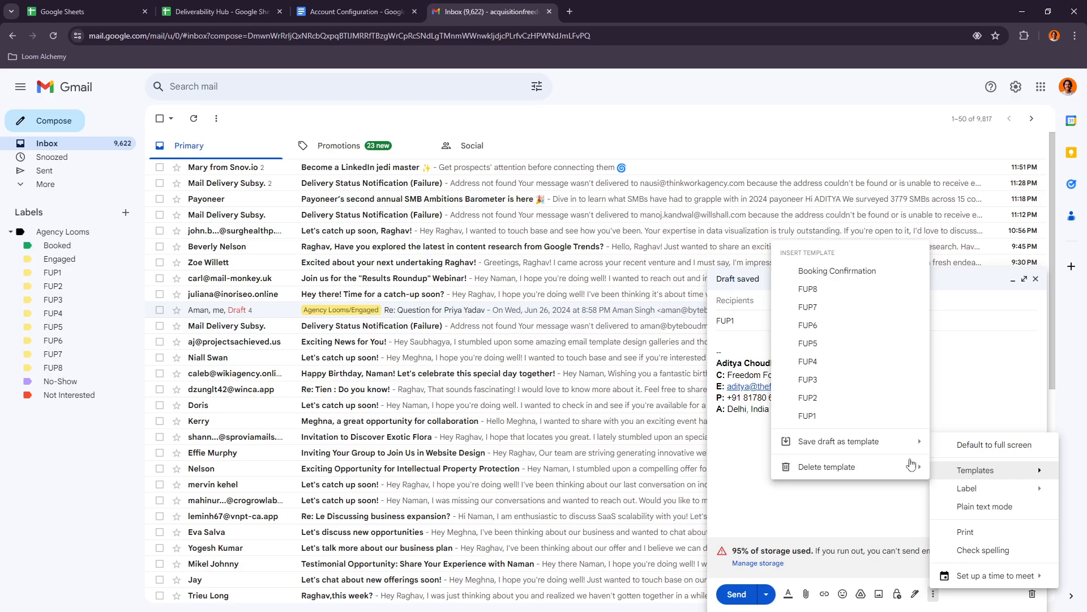
click(832, 380)
click(769, 342)
text(,)
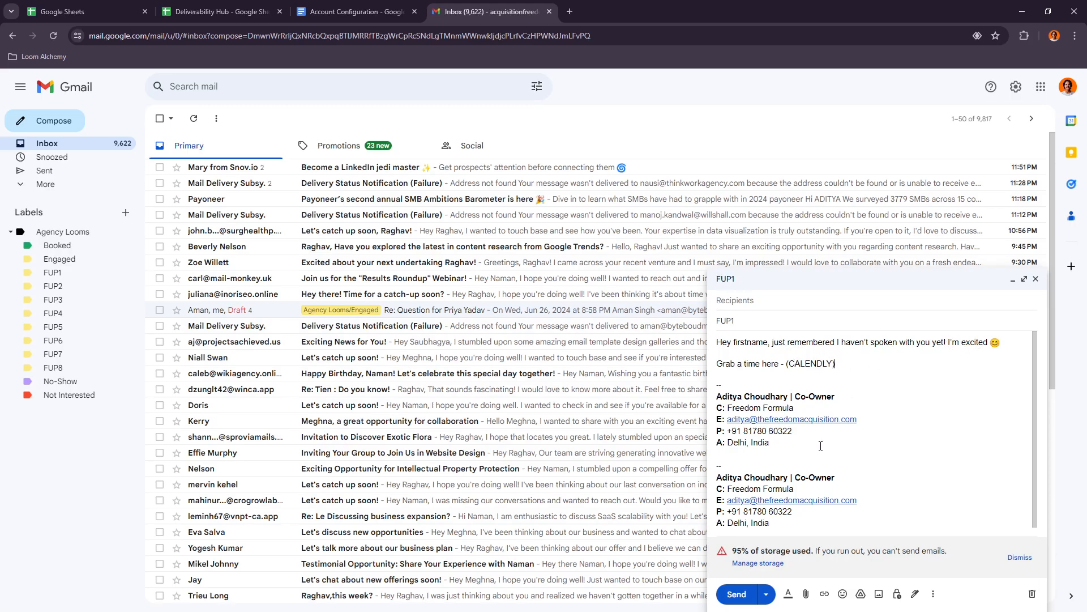
drag(826, 449, 718, 342)
key(BackSpace)
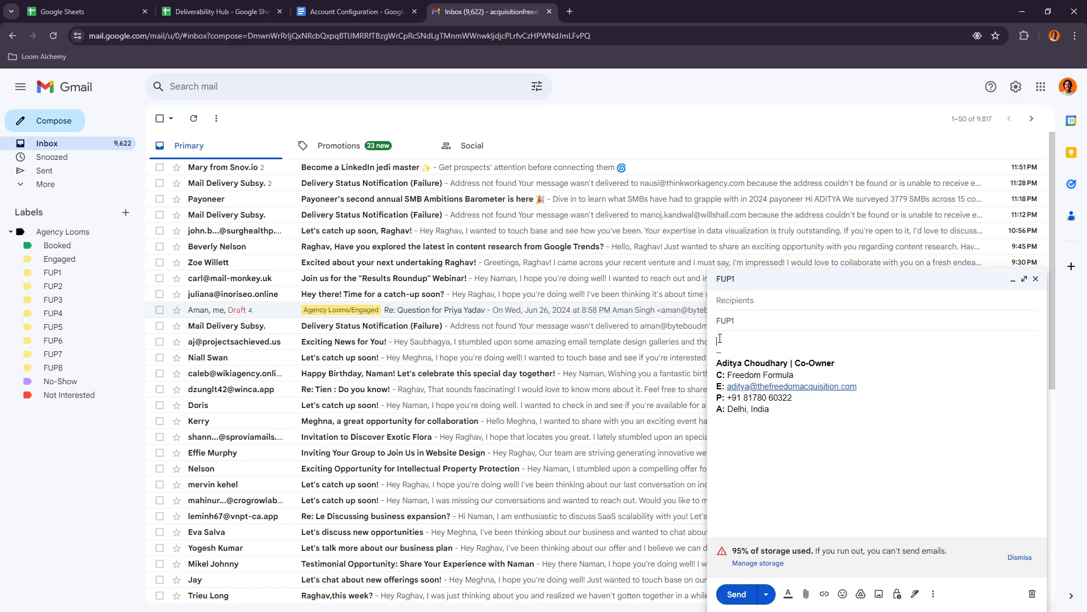
- Insert the FUP4 template and the FUP5 template one below the other in the email body
click(933, 594)
mouse_move(989, 470)
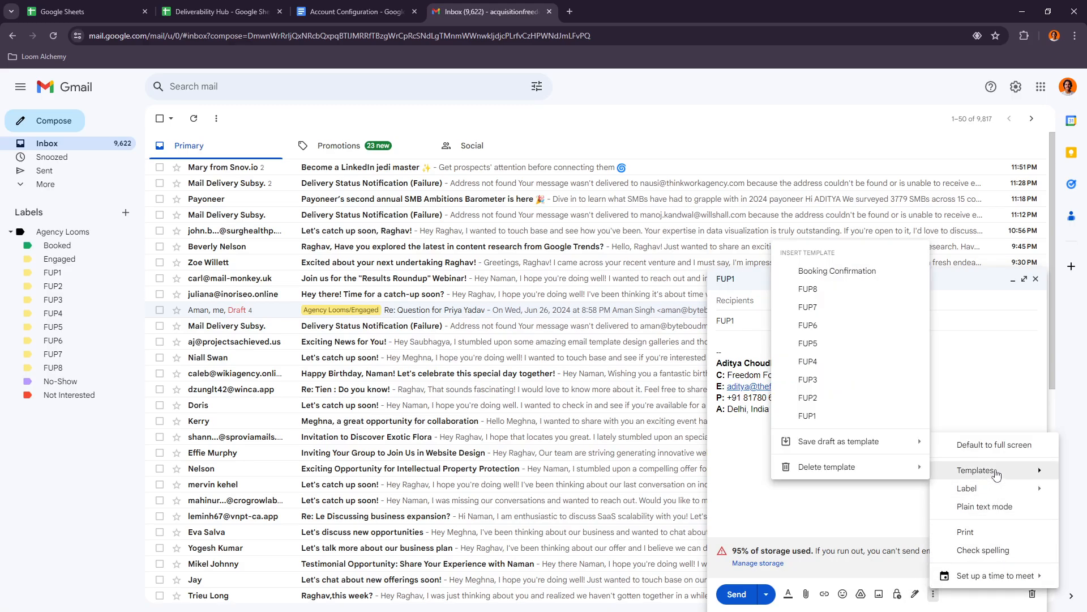
click(836, 360)
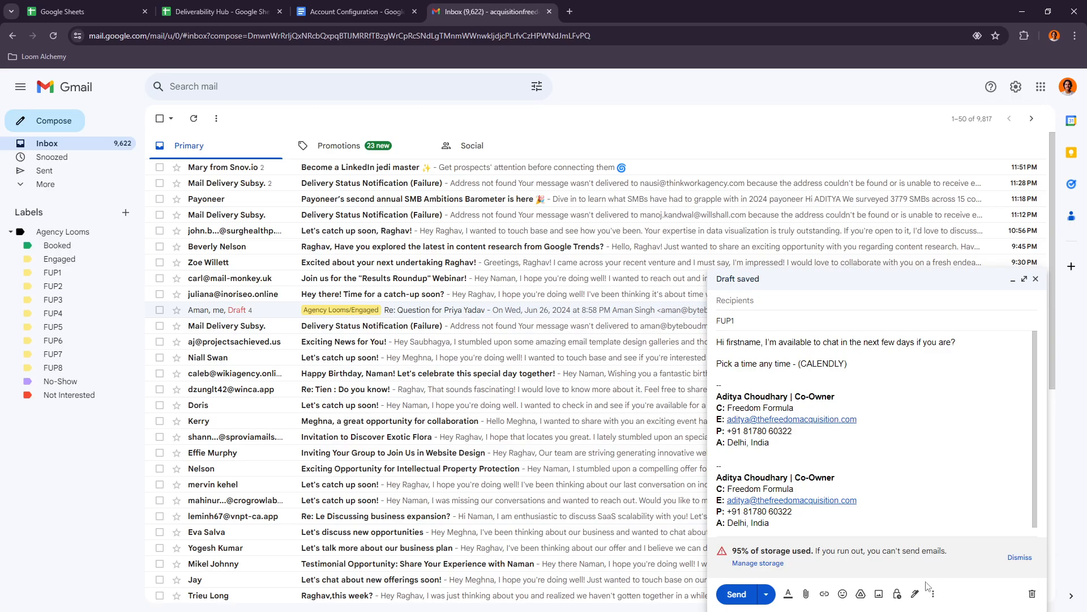
click(933, 594)
mouse_move(989, 475)
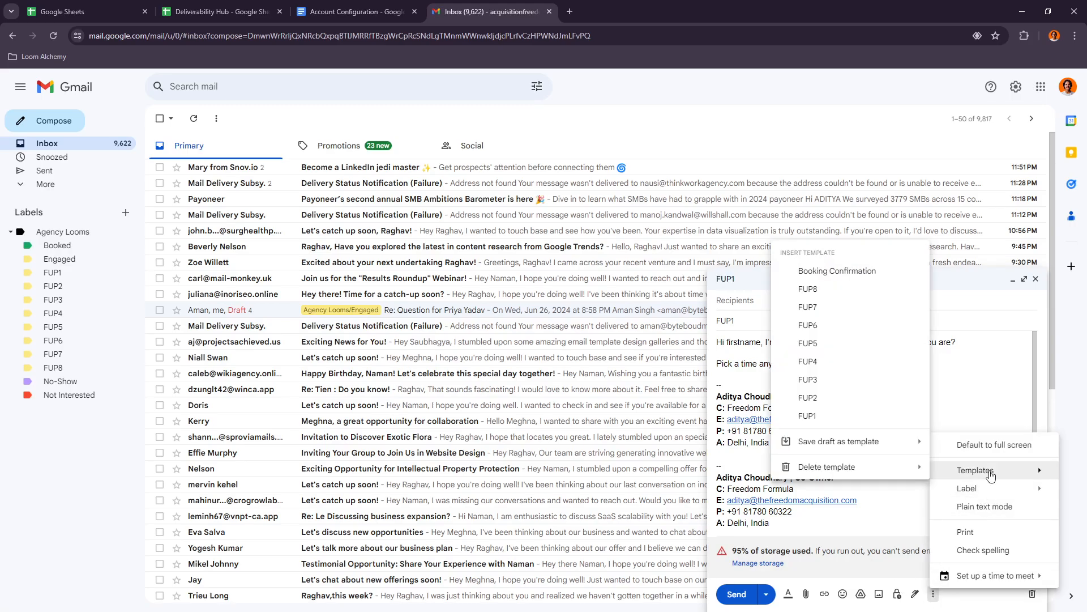
click(808, 345)
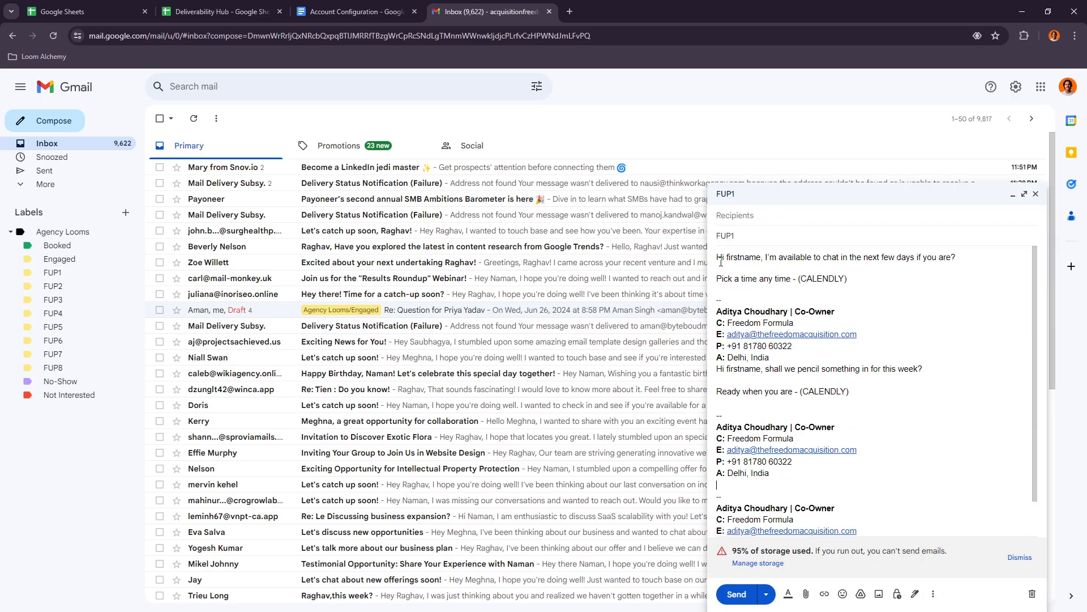
- Review the FUP4 opening line and insert the follow-up template that begins "Hi firstname, I'm sure you're crazy busy"
drag(721, 263, 860, 258)
click(893, 255)
click(933, 593)
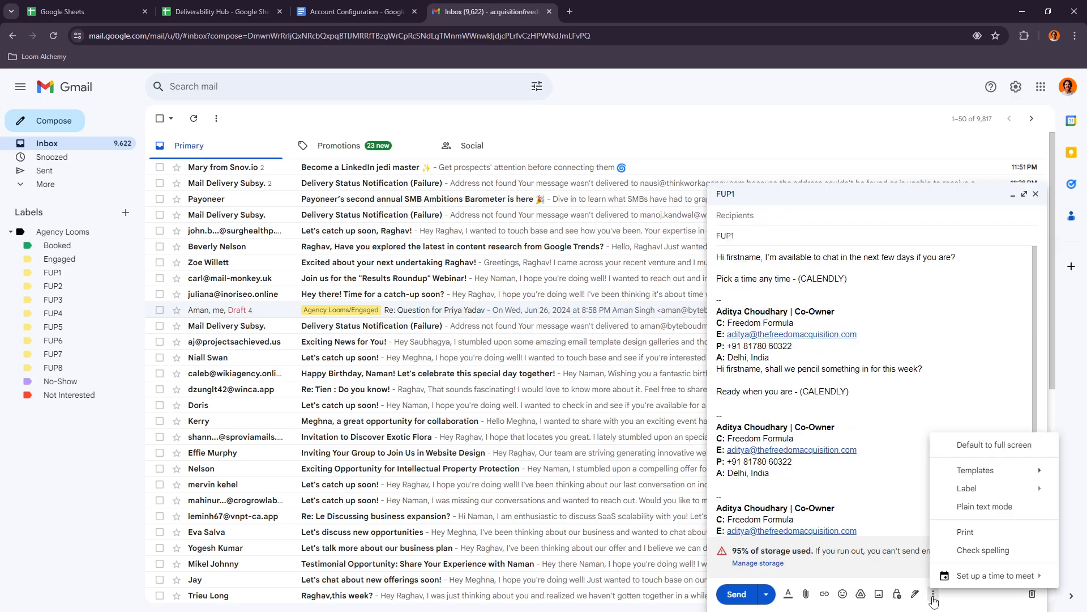
mouse_move(971, 476)
click(835, 345)
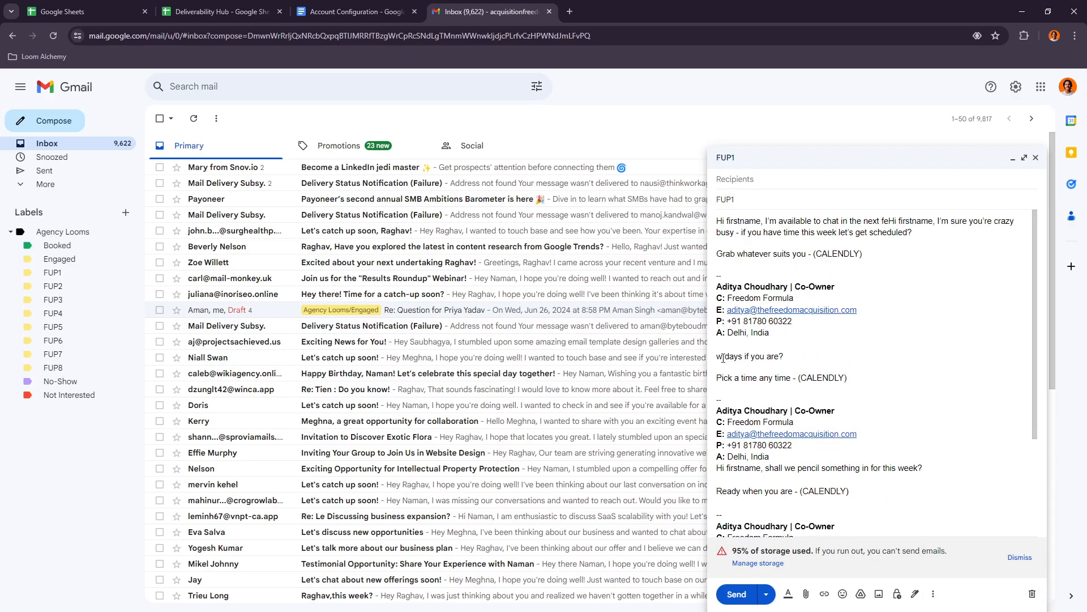
- Review the wording of the inserted follow-ups and clear all of their text from the email body
drag(723, 358, 803, 377)
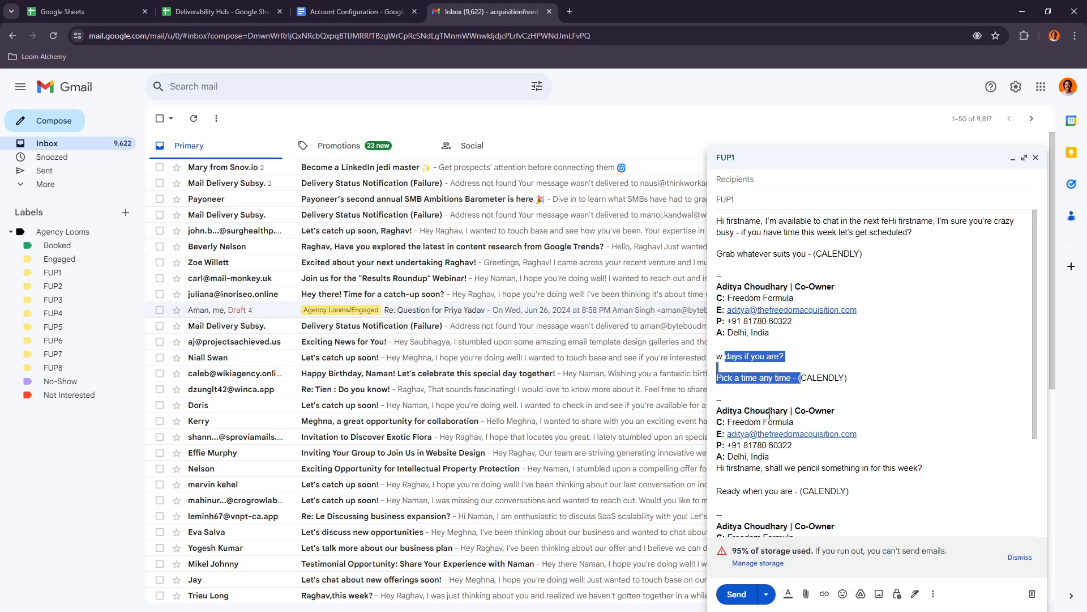
scroll(770, 416, down, 1)
drag(742, 434, 838, 437)
click(878, 439)
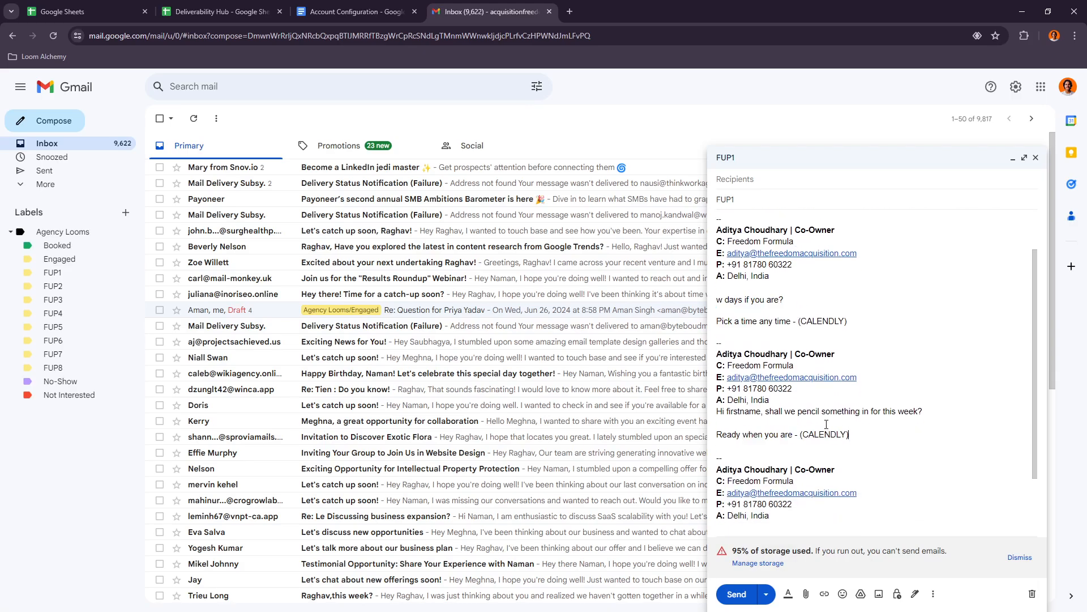
drag(784, 412, 944, 413)
click(892, 440)
mouse_move(814, 519)
mouse_down()
mouse_move(756, 321)
mouse_move(762, 276)
mouse_move(718, 267)
mouse_move(715, 220)
mouse_up()
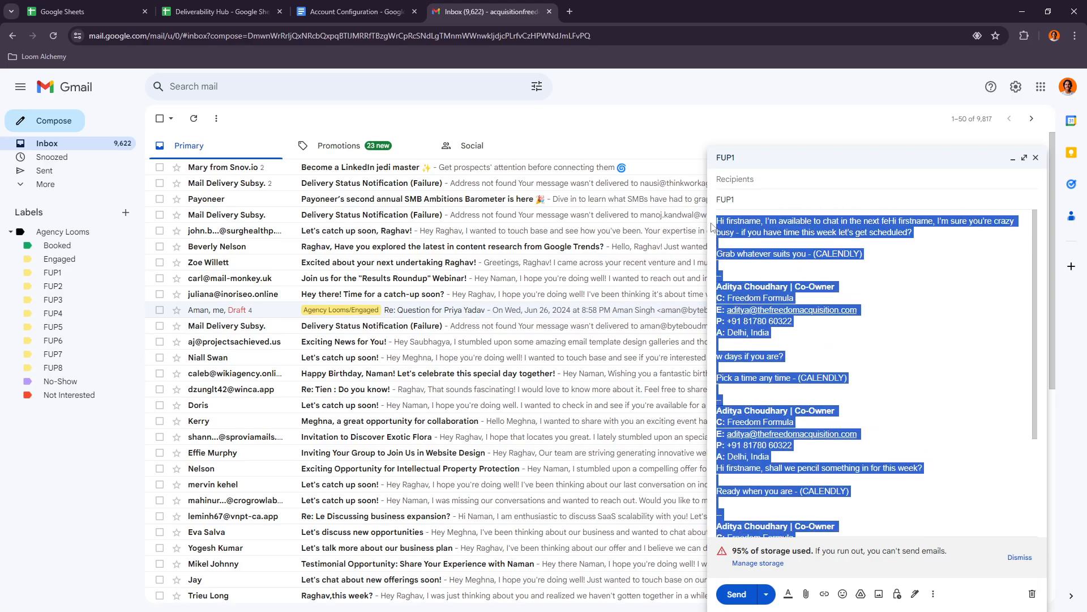
key(BackSpace)
key(BackSpace)
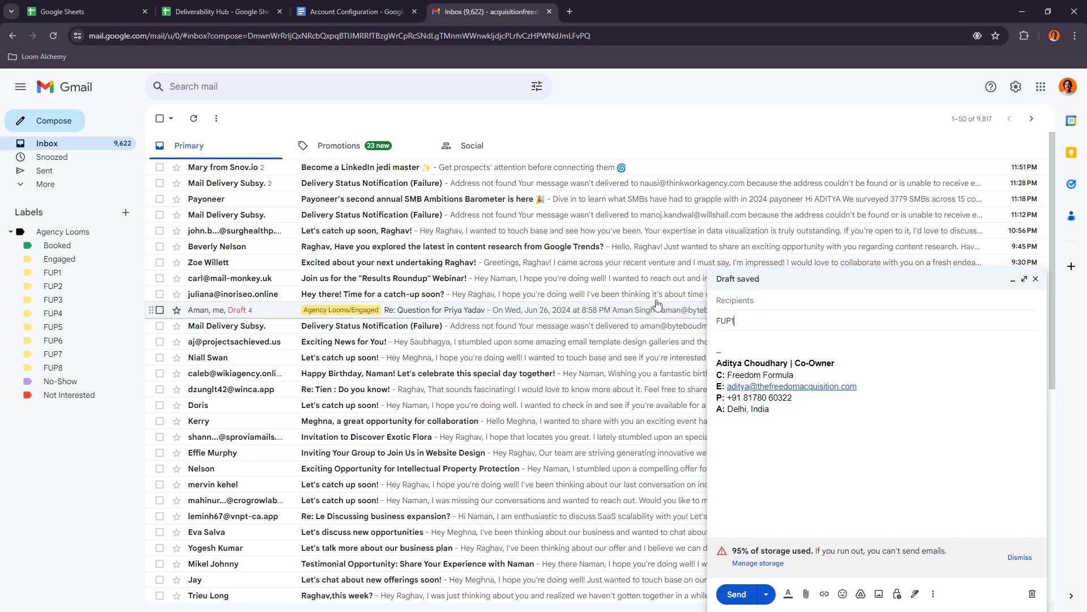
- Read the Account Configuration document's instructions on saving a draft as a new template and repeating this for the other follow-ups
click(371, 4)
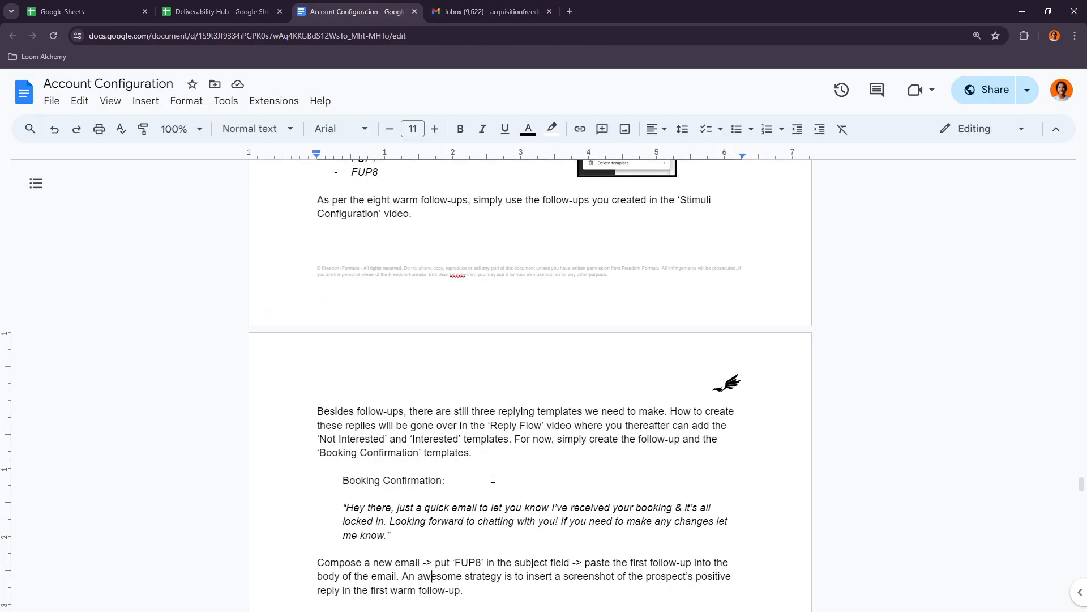
scroll(492, 477, down, 1)
drag(406, 503, 565, 505)
click(622, 505)
drag(672, 505, 701, 506)
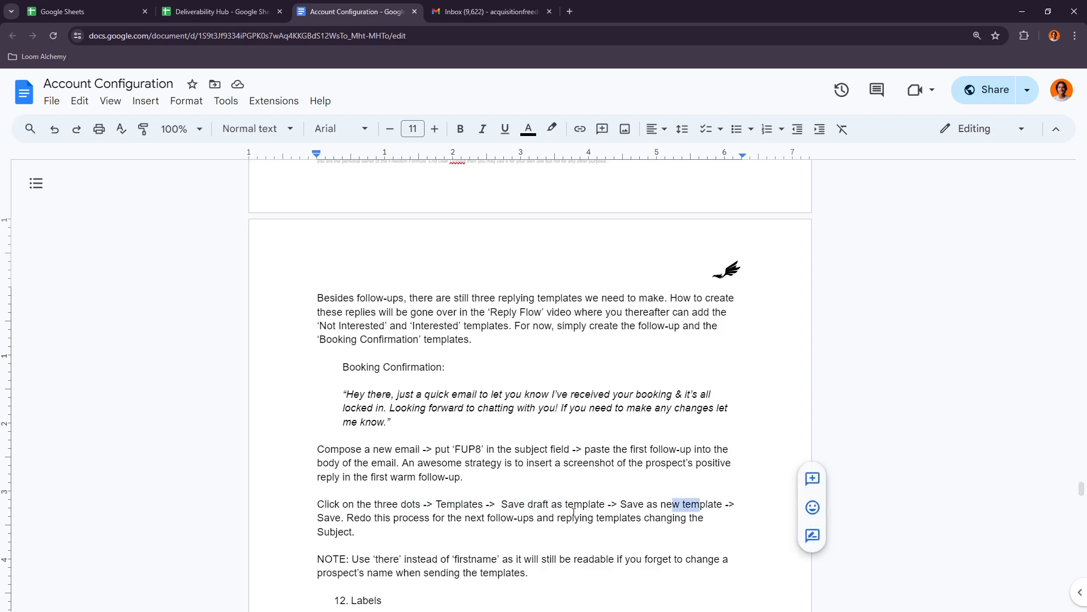
drag(349, 518, 388, 518)
click(523, 518)
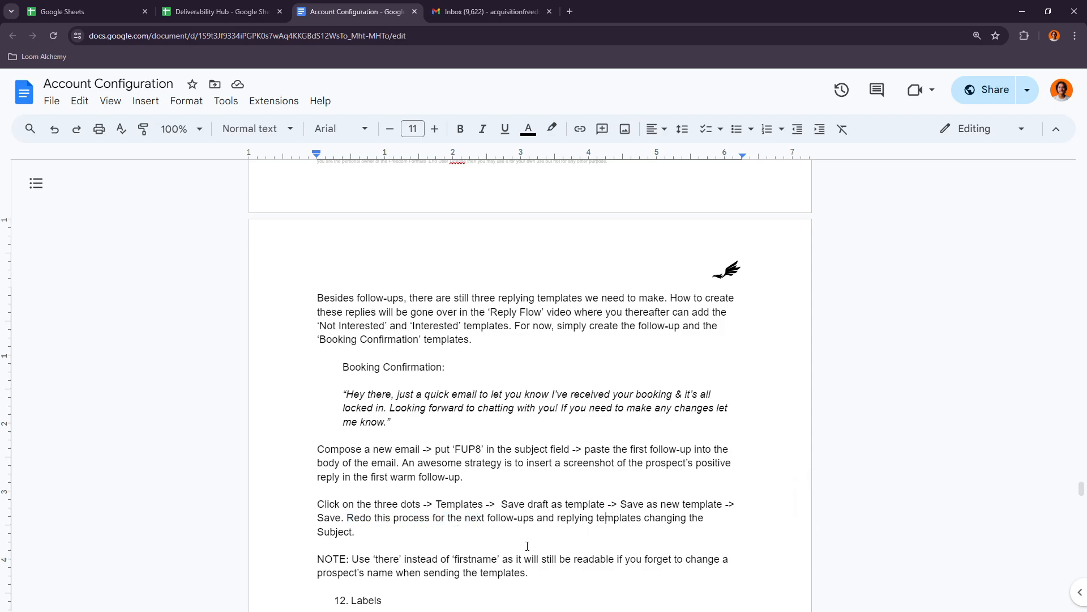
- Read the Account Configuration document's note on using 'there' instead of 'firstname' and its instructions on creating the Agency Looms labels
scroll(494, 542, down, 1)
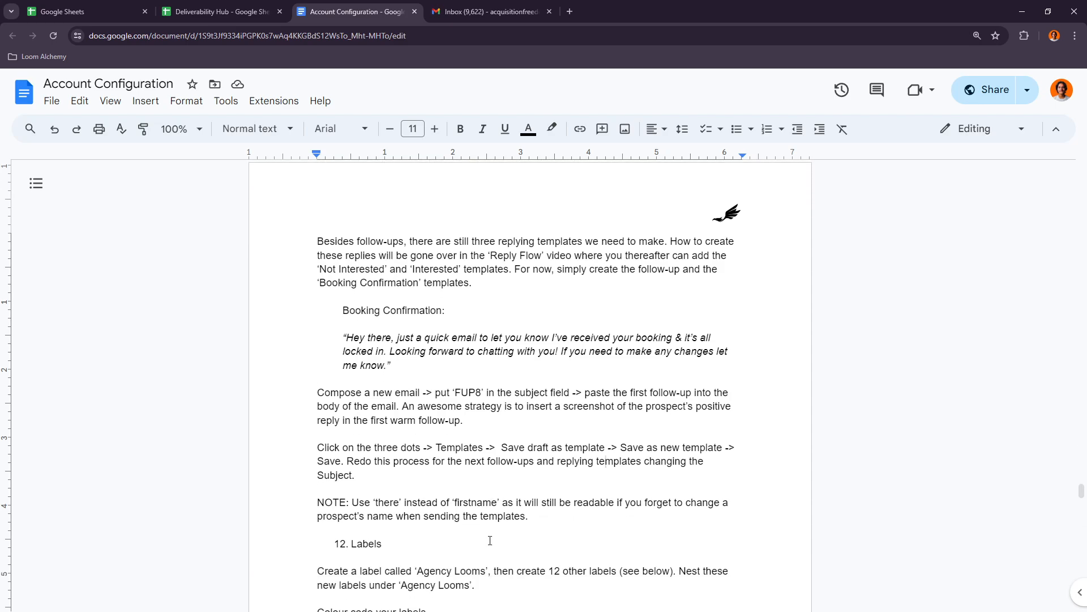
drag(456, 503, 496, 503)
click(503, 503)
scroll(556, 519, down, 2)
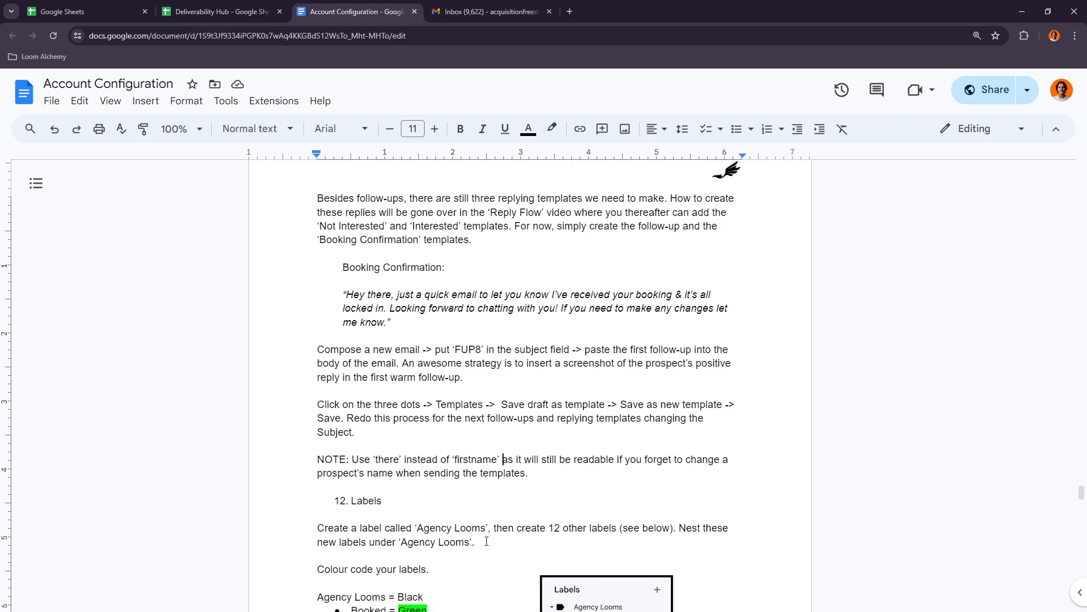
double_click(366, 431)
click(373, 454)
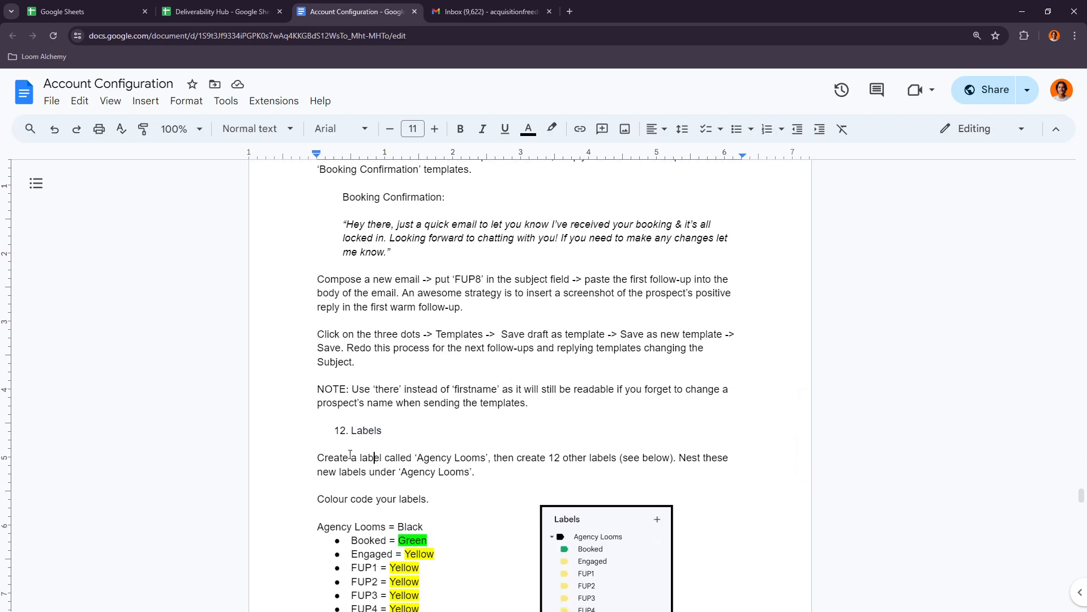
- Switch to the Gmail inbox and close the open FUP1 email draft
click(477, 5)
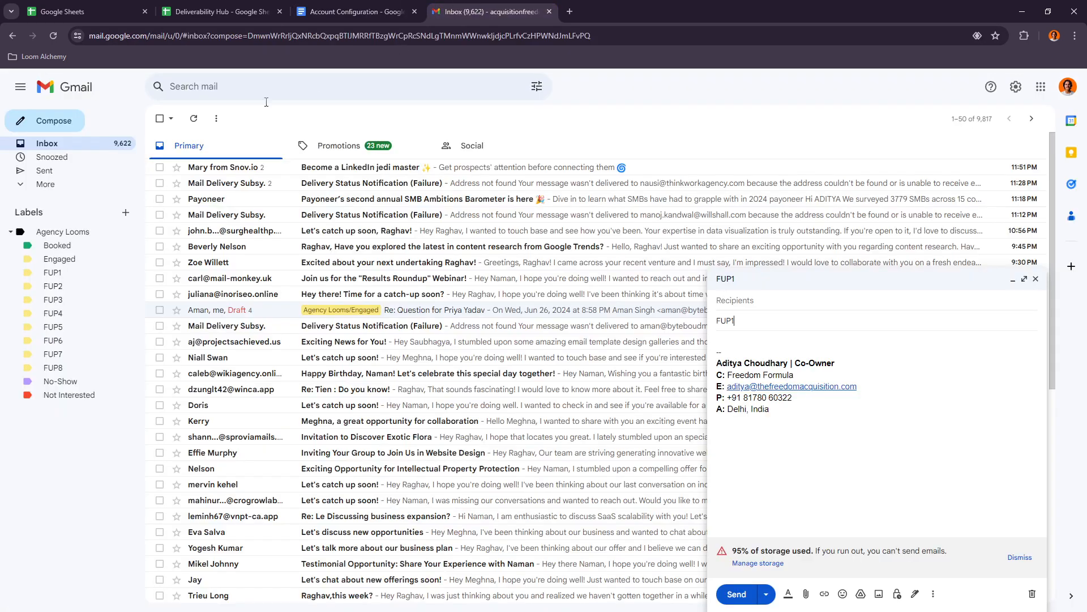
click(1029, 290)
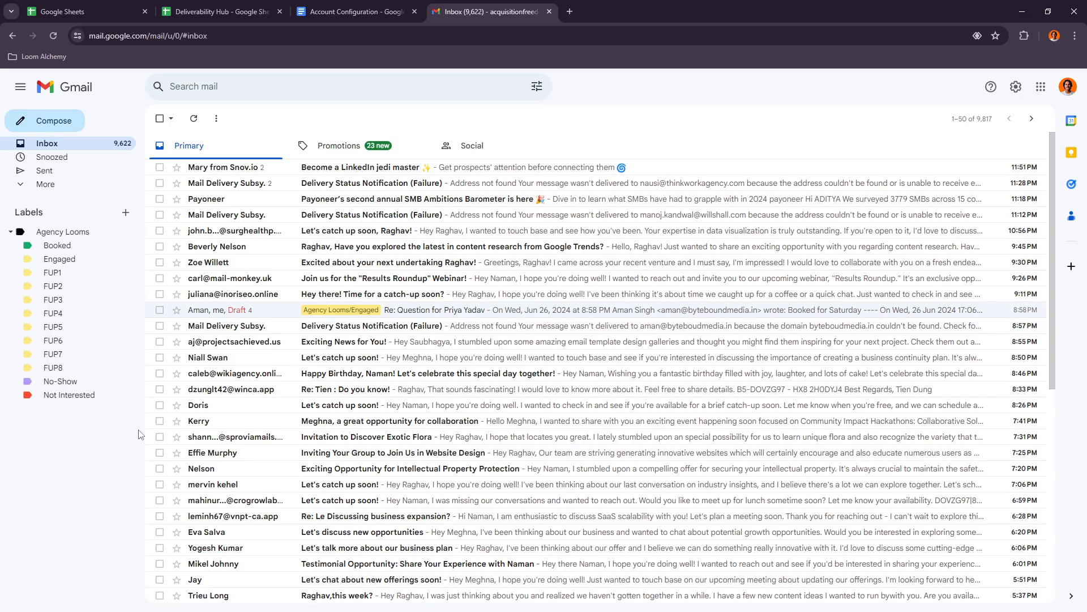
- Create a new top-level label named Agency Looms 1
click(125, 213)
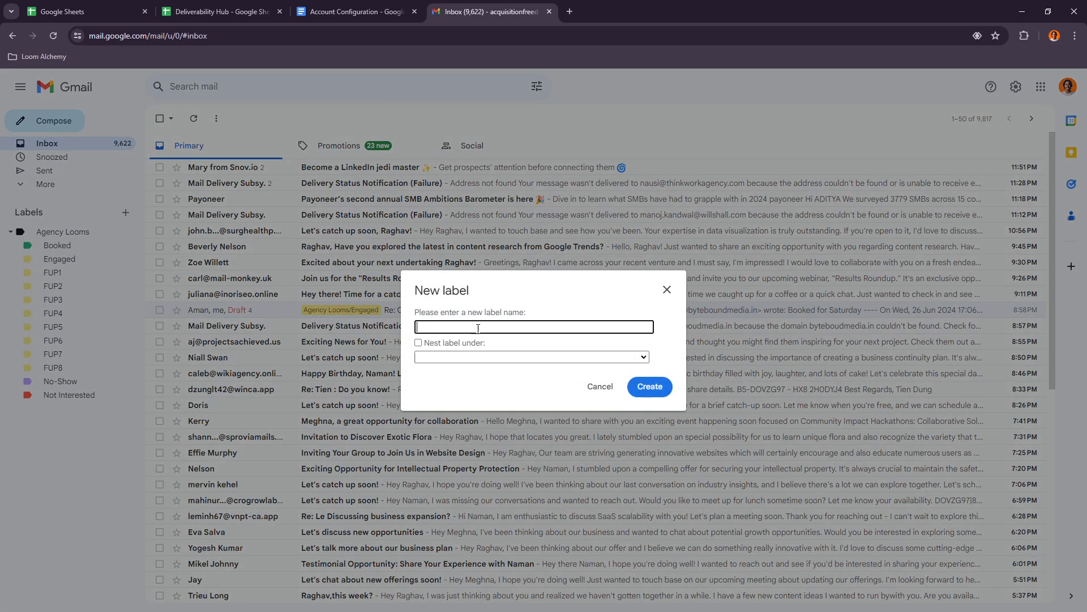
click(482, 326)
text(Agency Looms 1)
click(649, 386)
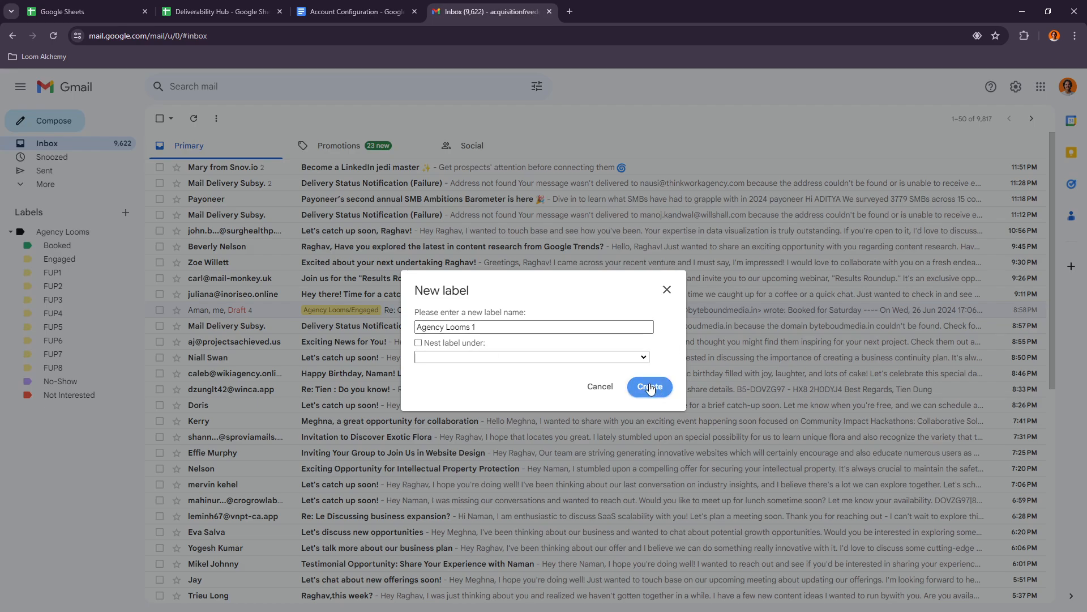
- Read the Account Configuration document's colour-coding instructions for Agency Looms and its nested labels
click(362, 11)
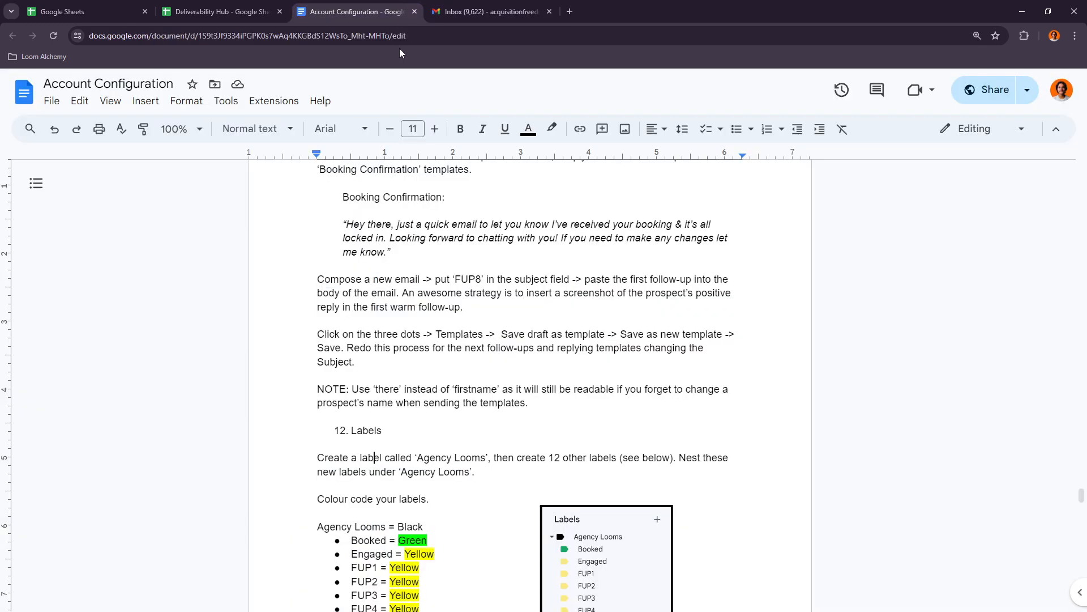
scroll(428, 415, down, 2)
drag(339, 386, 410, 388)
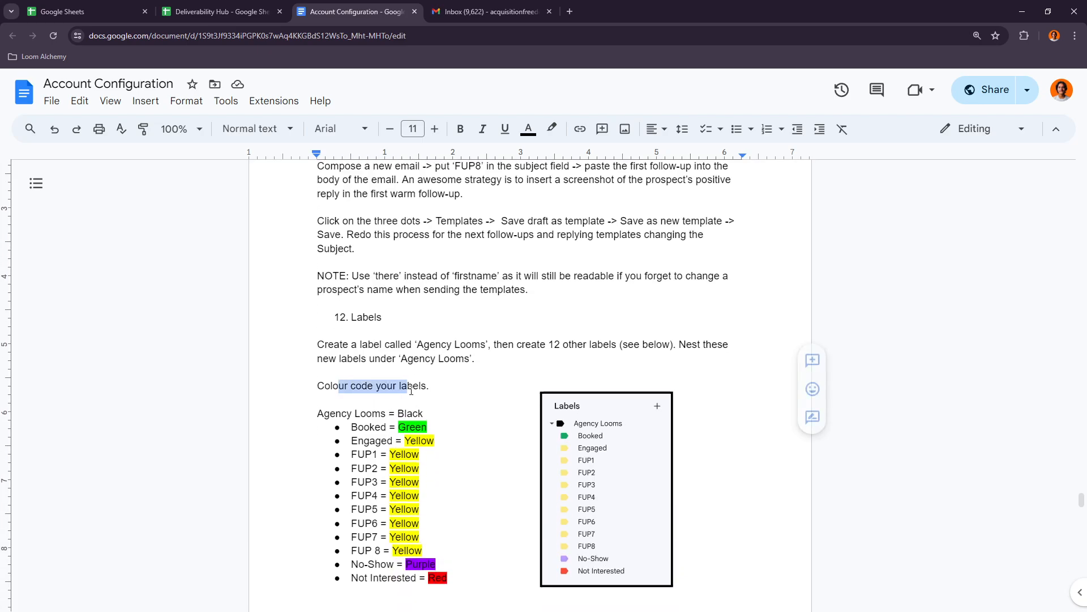
click(413, 389)
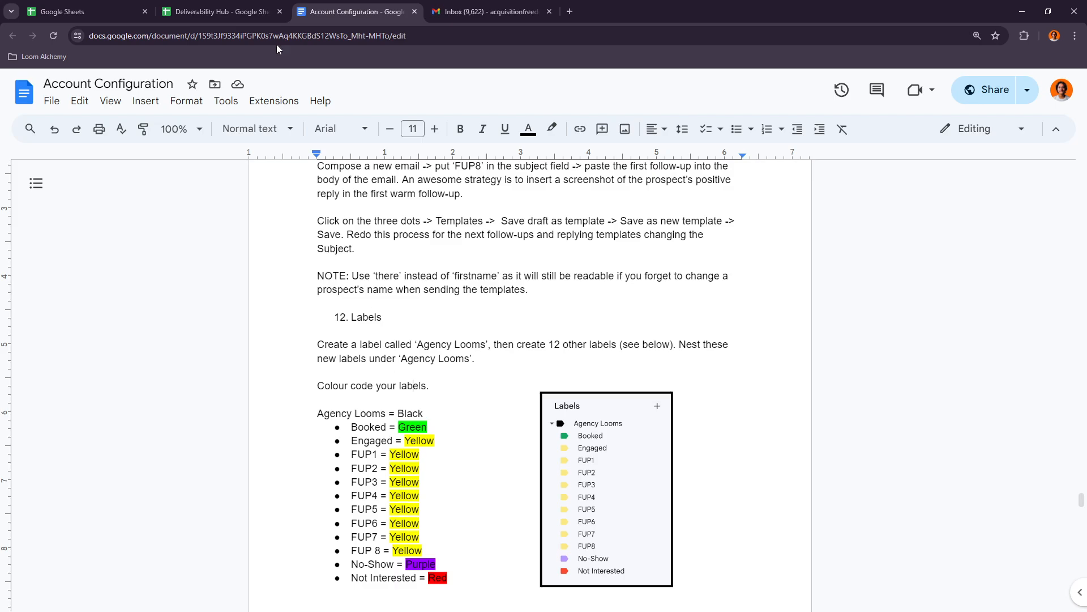
- Create a Gmail label named Booked, copied from the document's label list, and nest it under Agency Looms 1
click(538, 5)
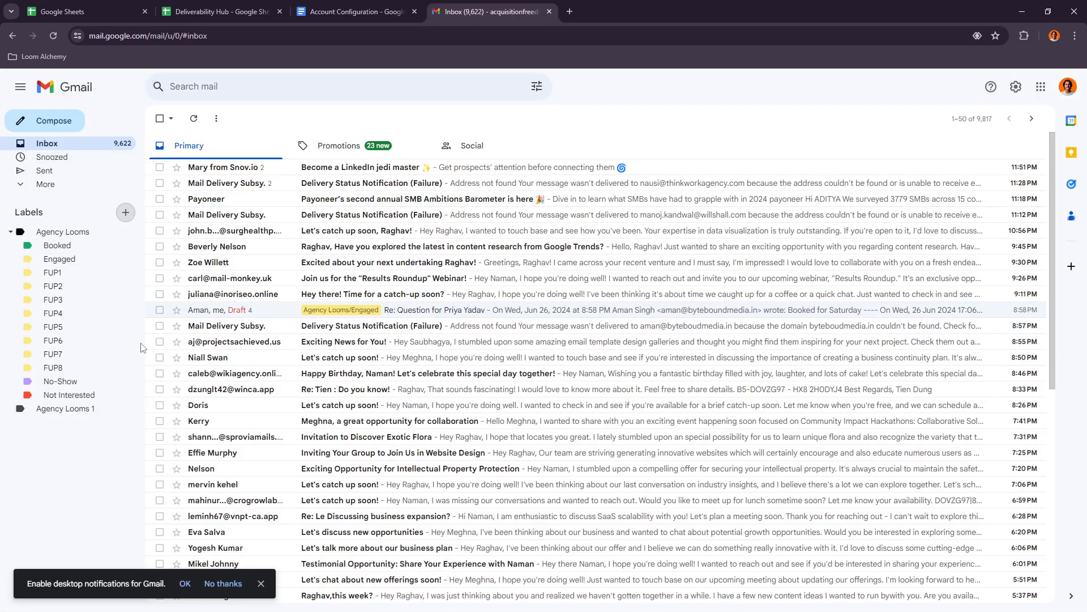
click(125, 212)
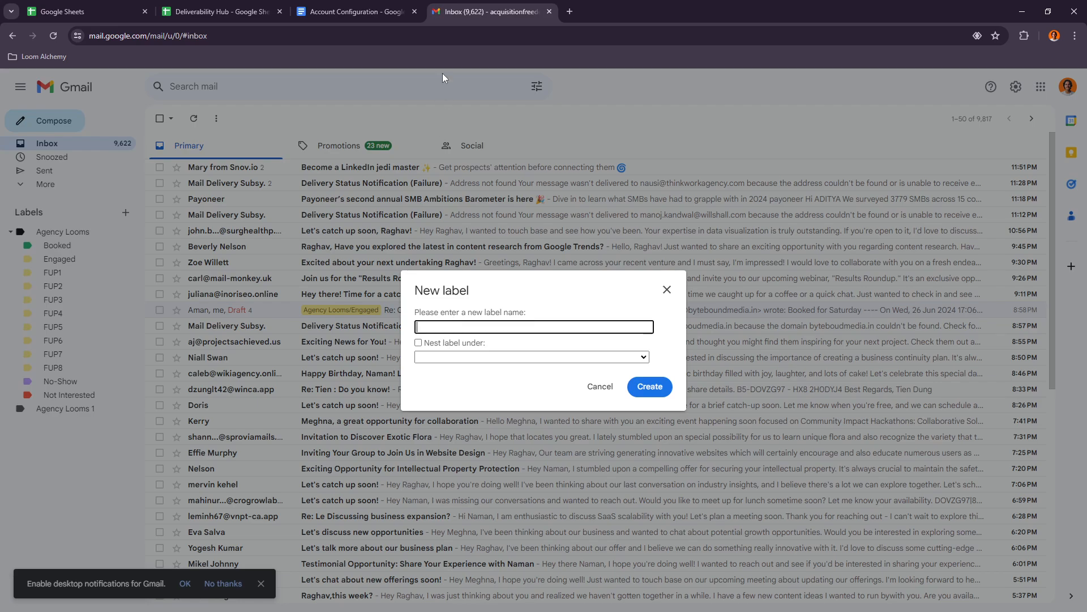
click(357, 12)
double_click(352, 427)
key(ctrl+c)
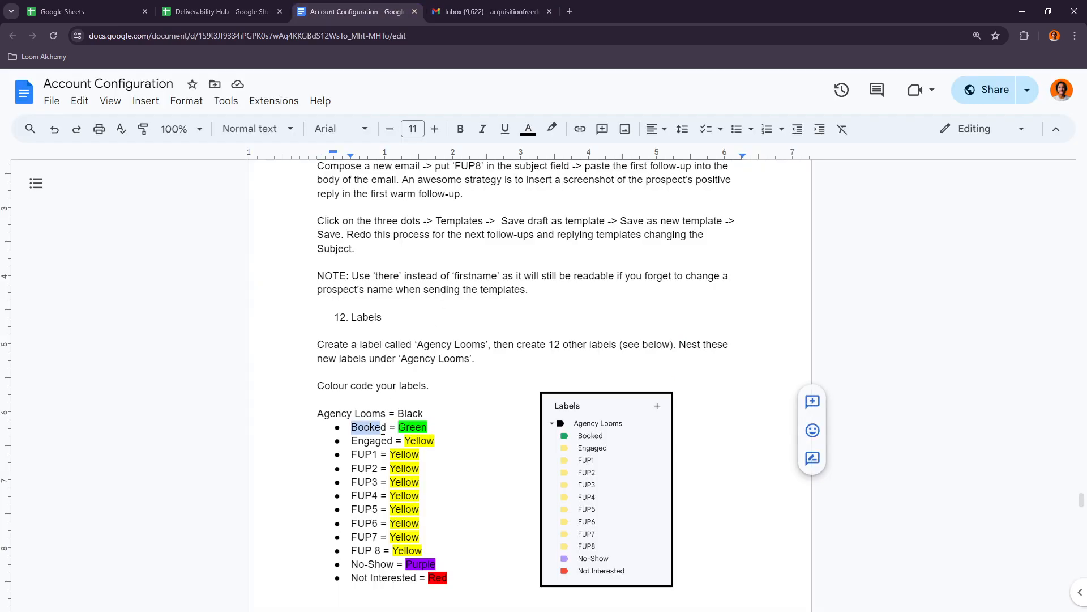
click(484, 13)
key(ctrl+v)
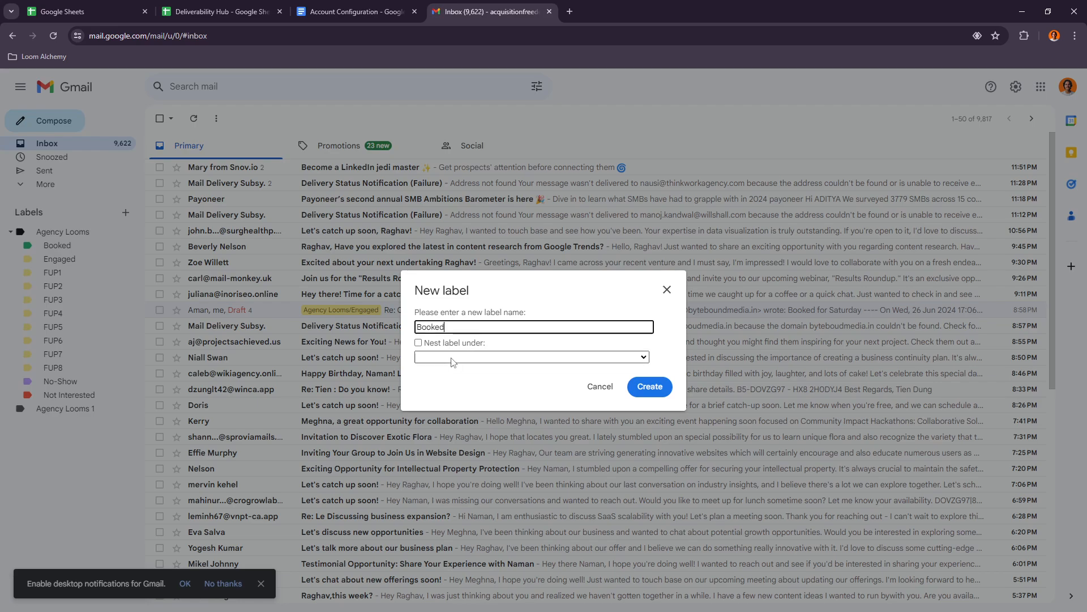
click(524, 357)
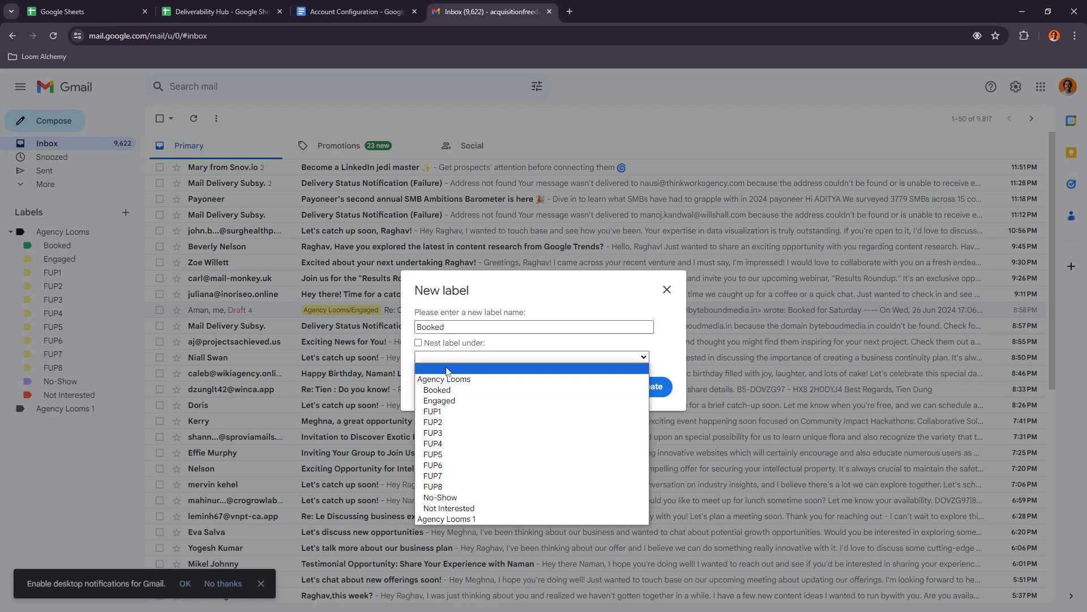
click(468, 519)
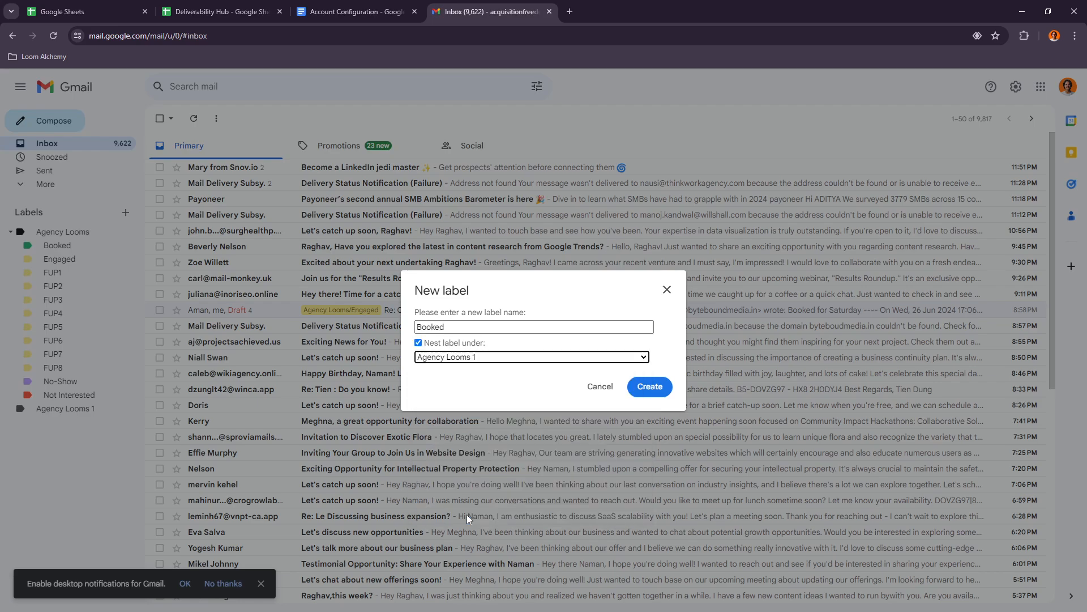
click(649, 386)
- Set the colour of the Booked label under Agency Looms 1 to green
click(129, 422)
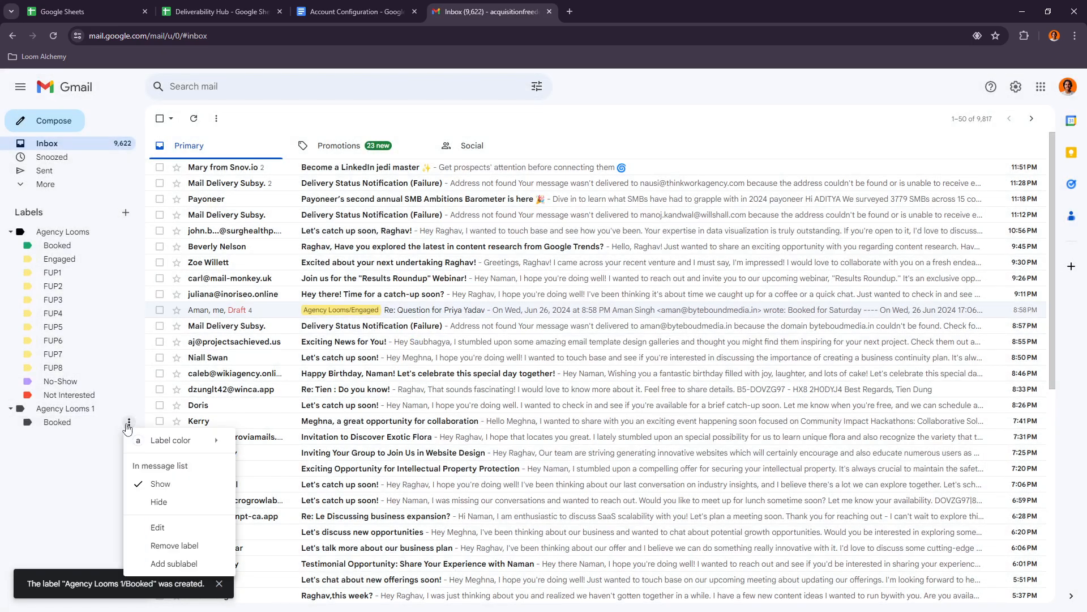
mouse_move(164, 442)
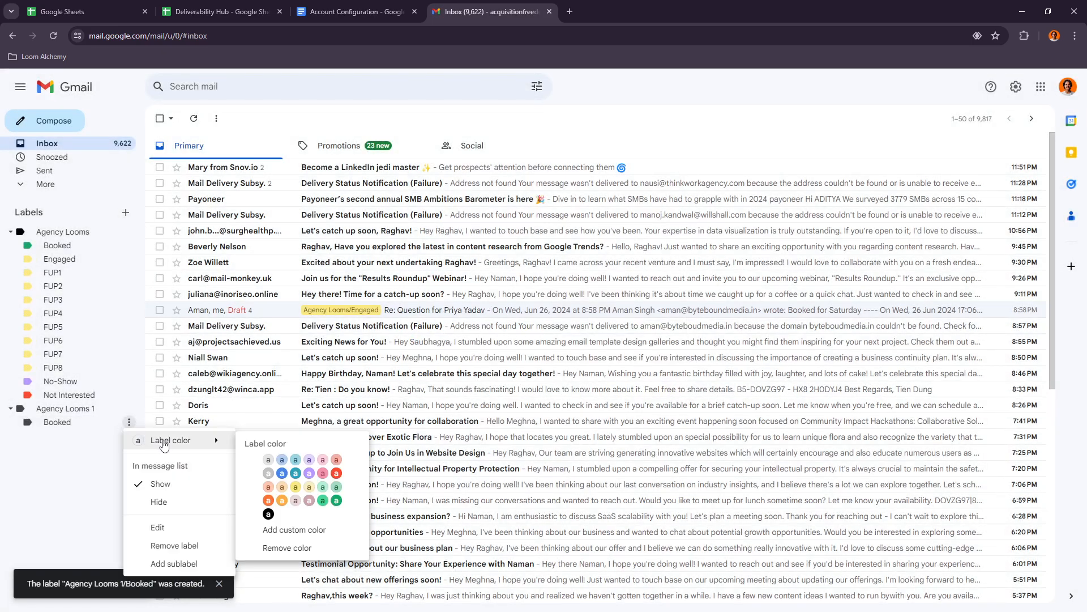
click(336, 502)
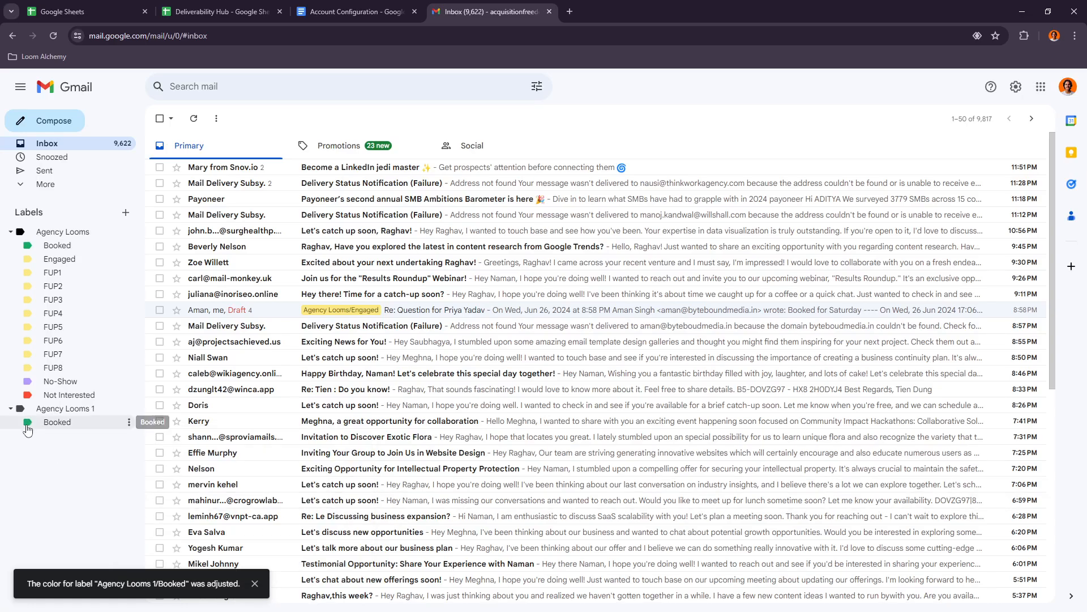
- Check the document for the label after Booked and create it in Gmail as 'engaged', nested under Agency Looms 1
click(357, 11)
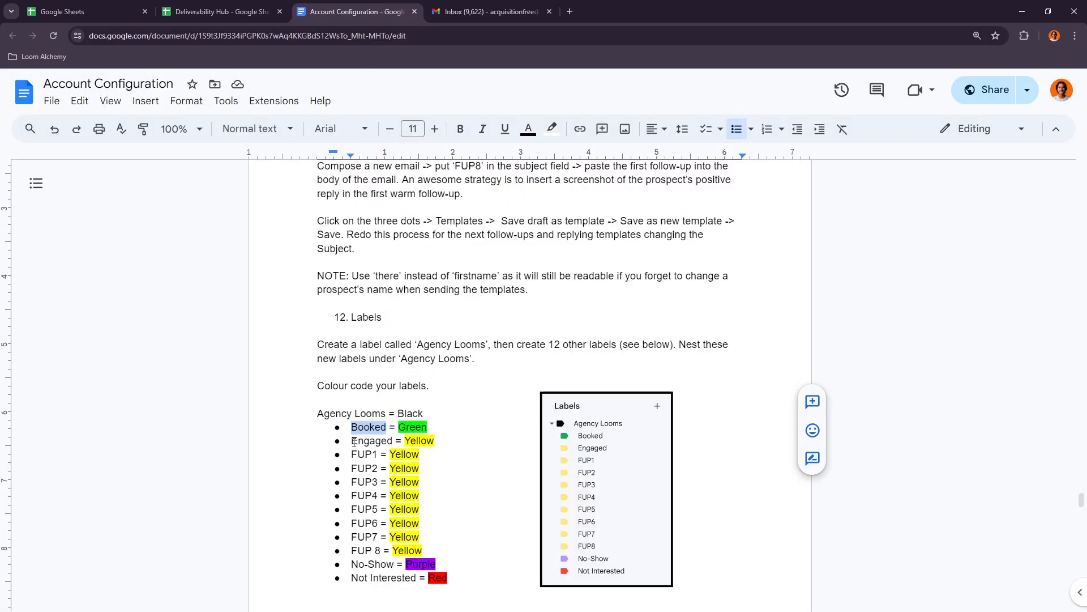
click(489, 12)
click(125, 212)
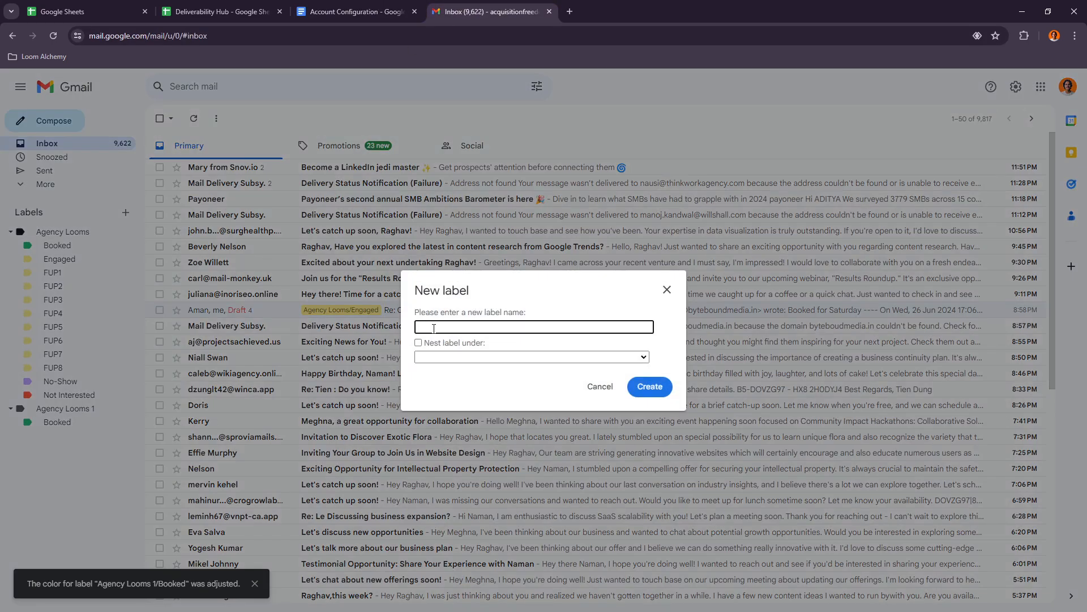
click(449, 356)
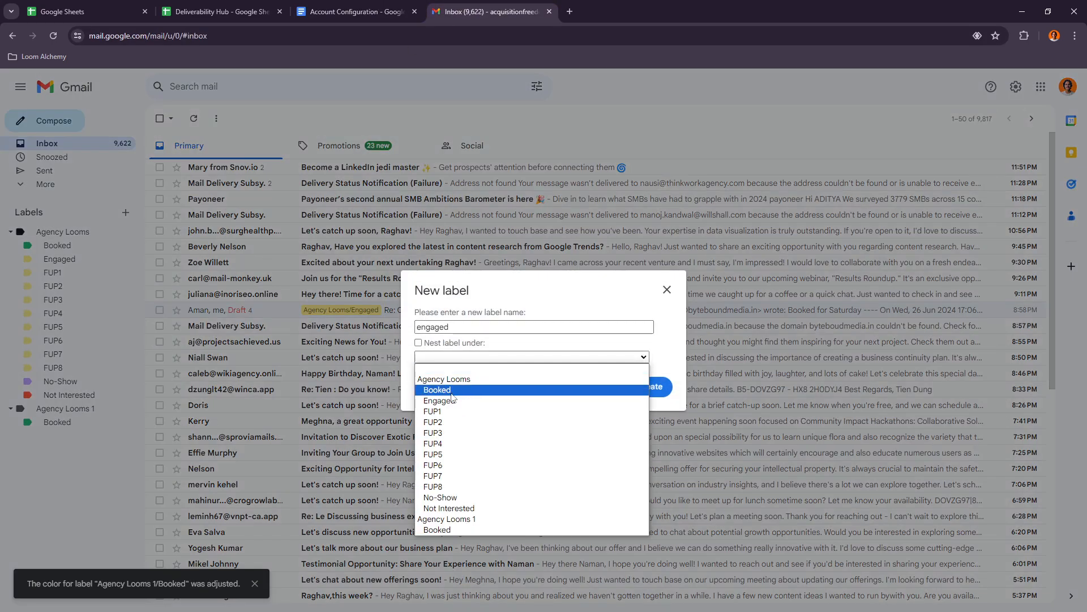
click(460, 521)
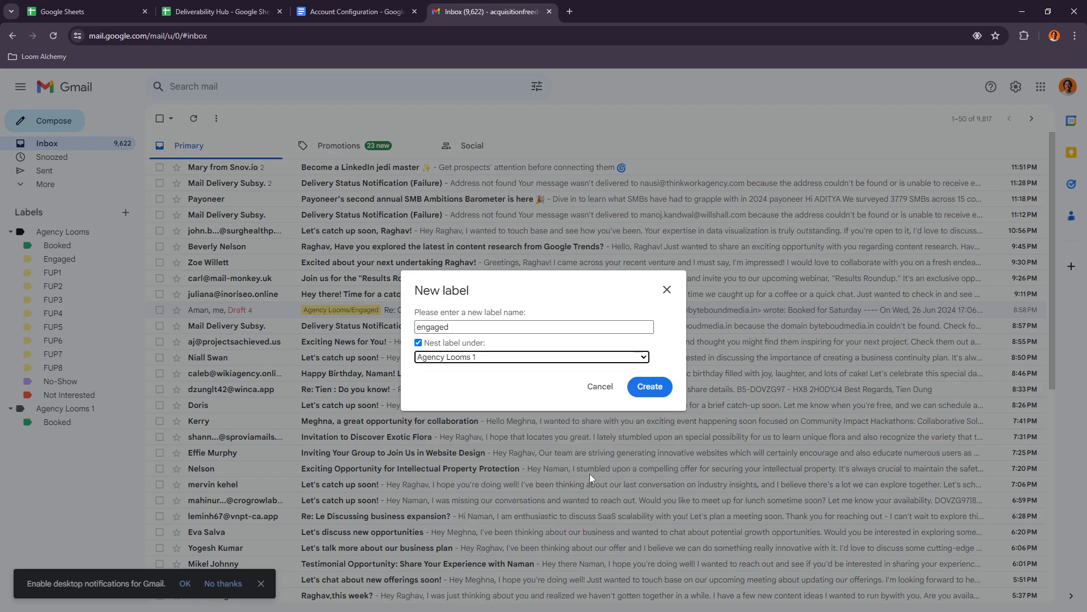
click(650, 390)
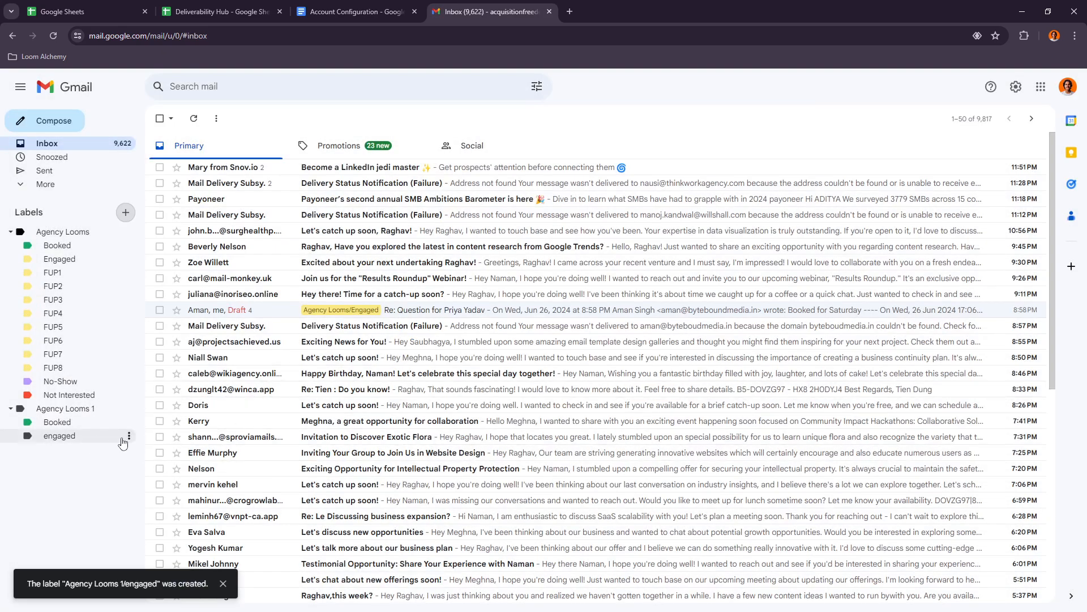
- Set the colour of the engaged label under Agency Looms 1 to yellow
click(129, 436)
mouse_move(187, 453)
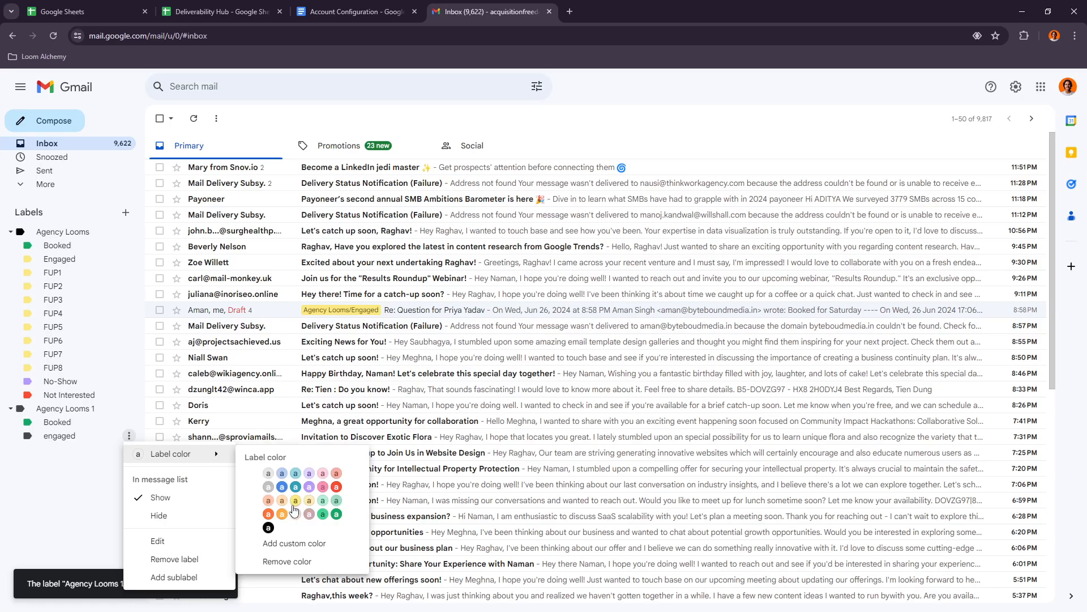
click(283, 501)
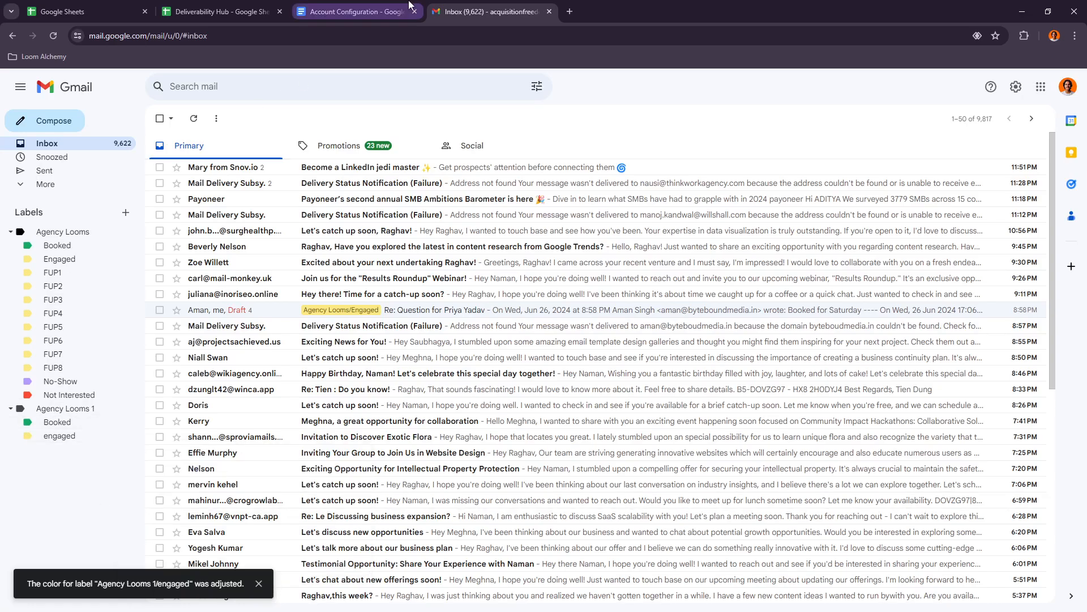
- Read the rest of the document's label colour list, from the FUP labels to No-Show and Not Interested, and the closing note
click(355, 11)
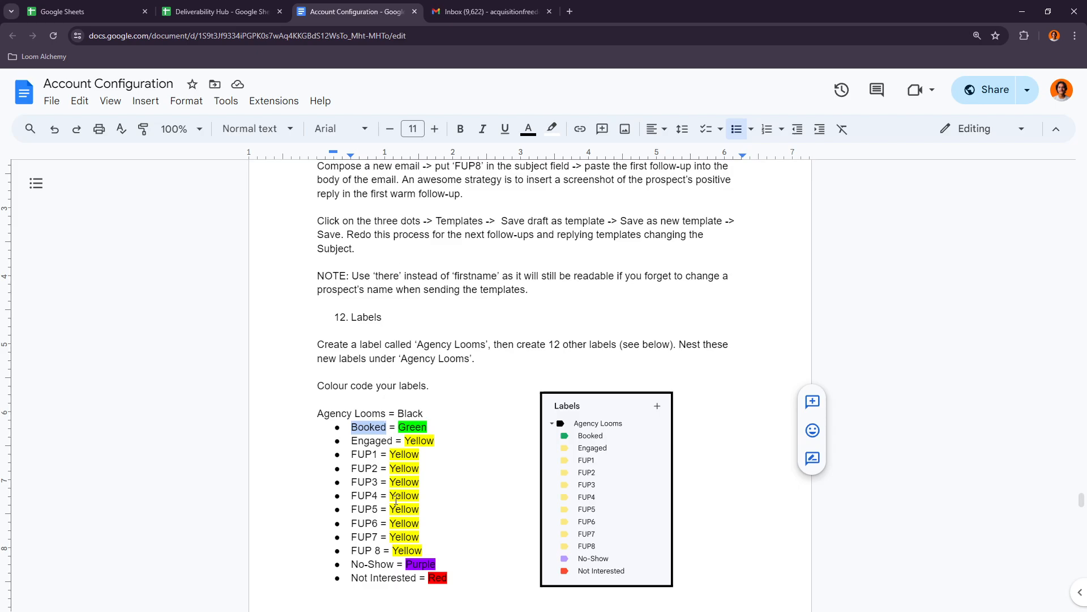
click(414, 560)
scroll(394, 334, down, 4)
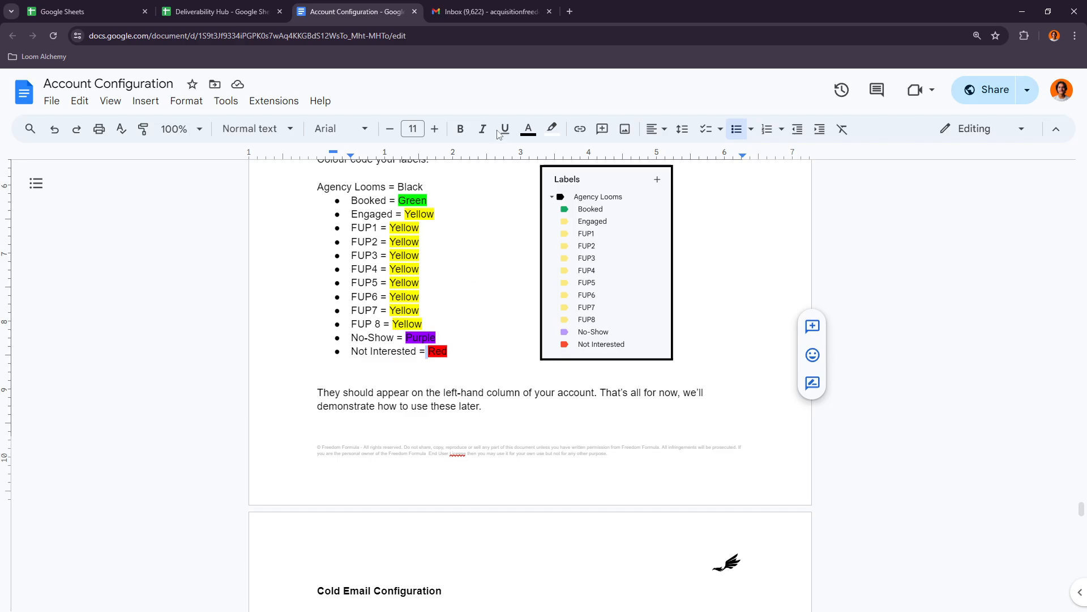
- Remove the Agency Looms 1 label together with its nested labels from Gmail
click(452, 4)
click(129, 408)
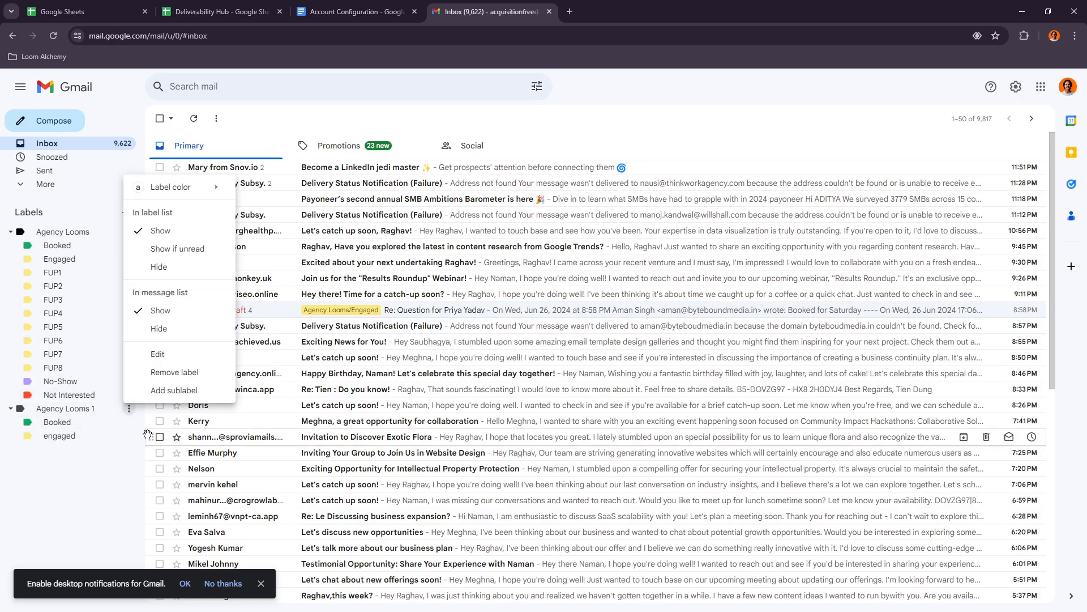
click(164, 376)
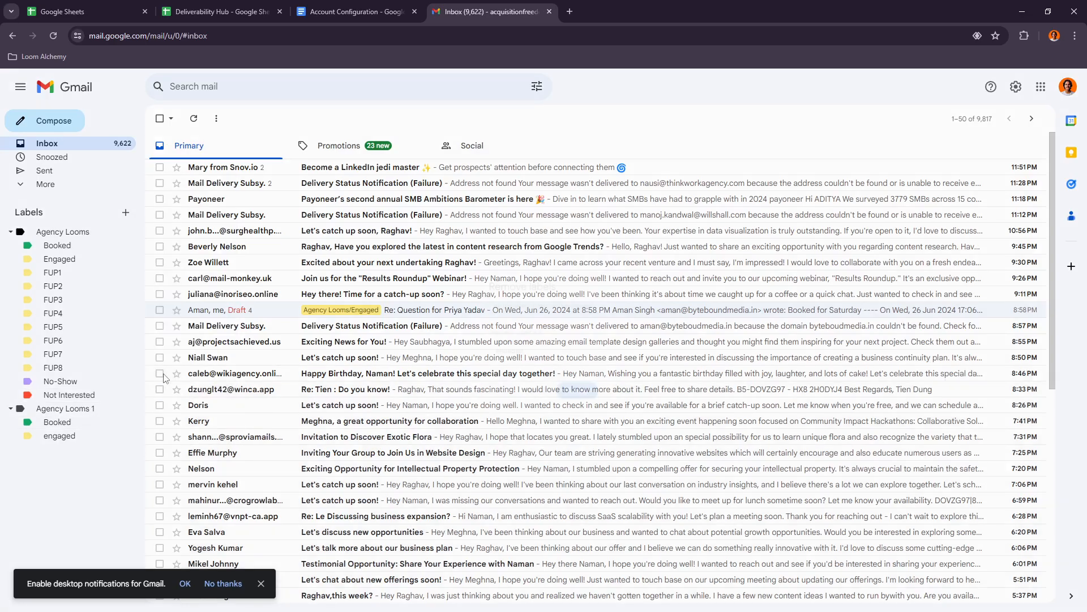
click(565, 401)
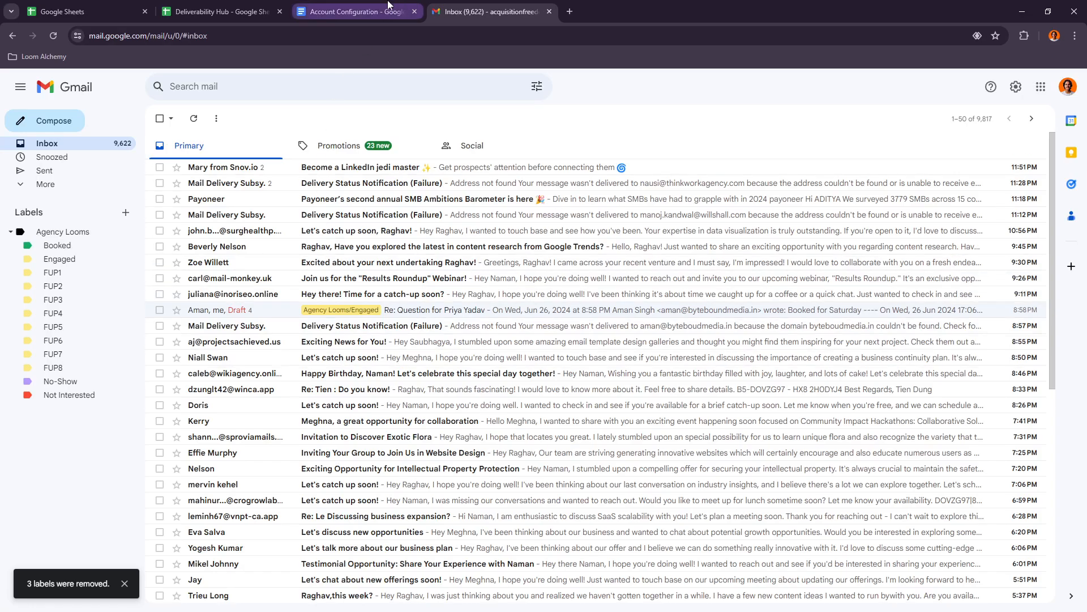
- Look over the Labels section in the Account Configuration document again and read on to the Cold Email Configuration section
click(389, 6)
scroll(423, 407, down, 1)
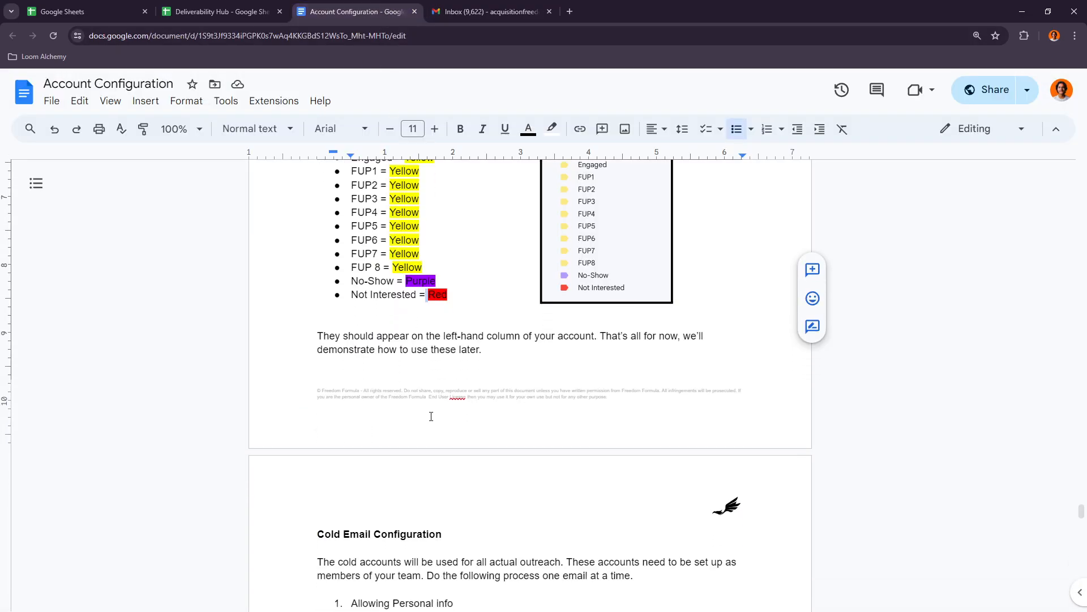
scroll(431, 416, up, 6)
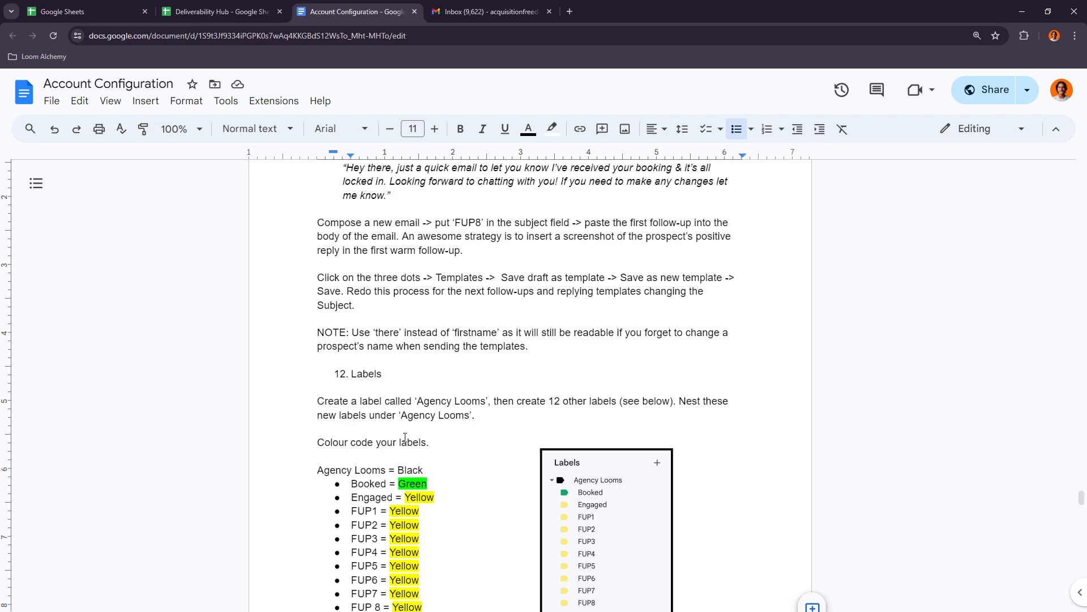
scroll(416, 430, down, 6)
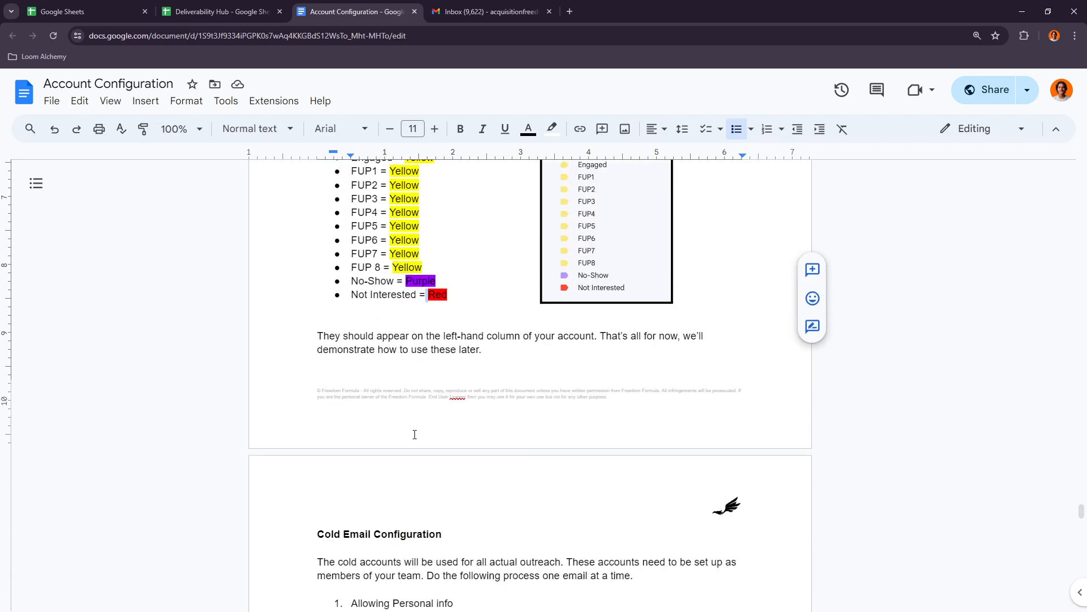
scroll(415, 434, down, 5)
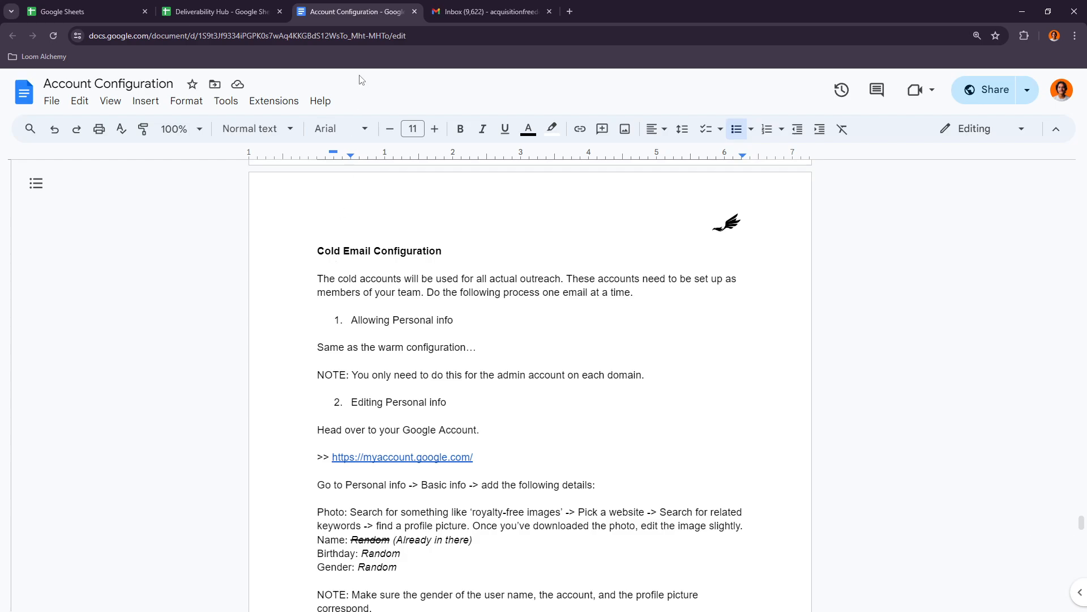
- Switch Gmail to the cold email account on the acquisitionfreedom.com domain and view the inbox conversation labelled Cold Looms/FUP1
click(234, 7)
click(459, 7)
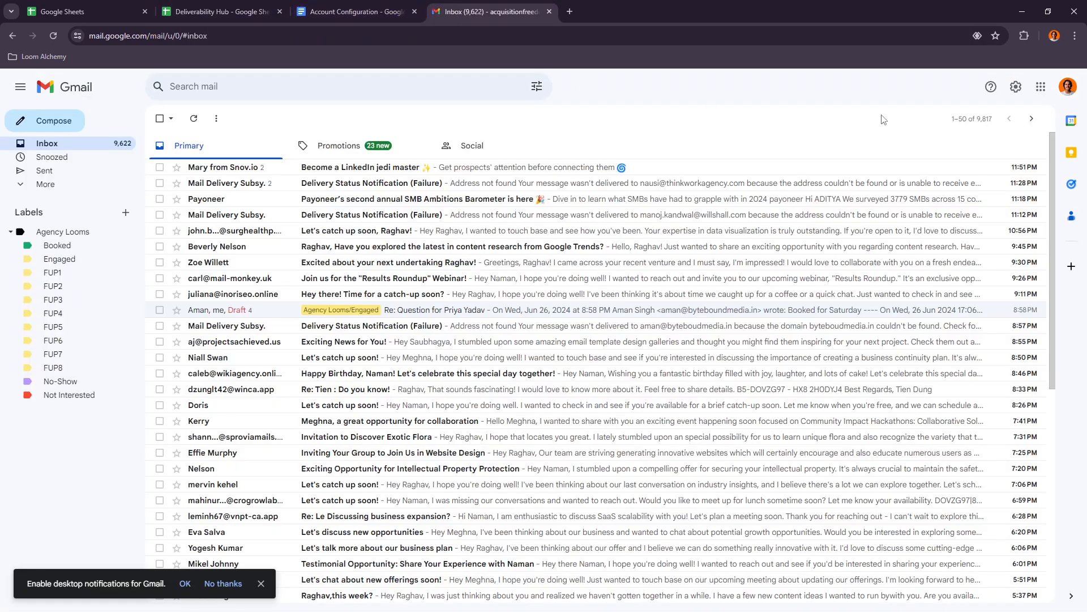
click(1068, 86)
click(949, 372)
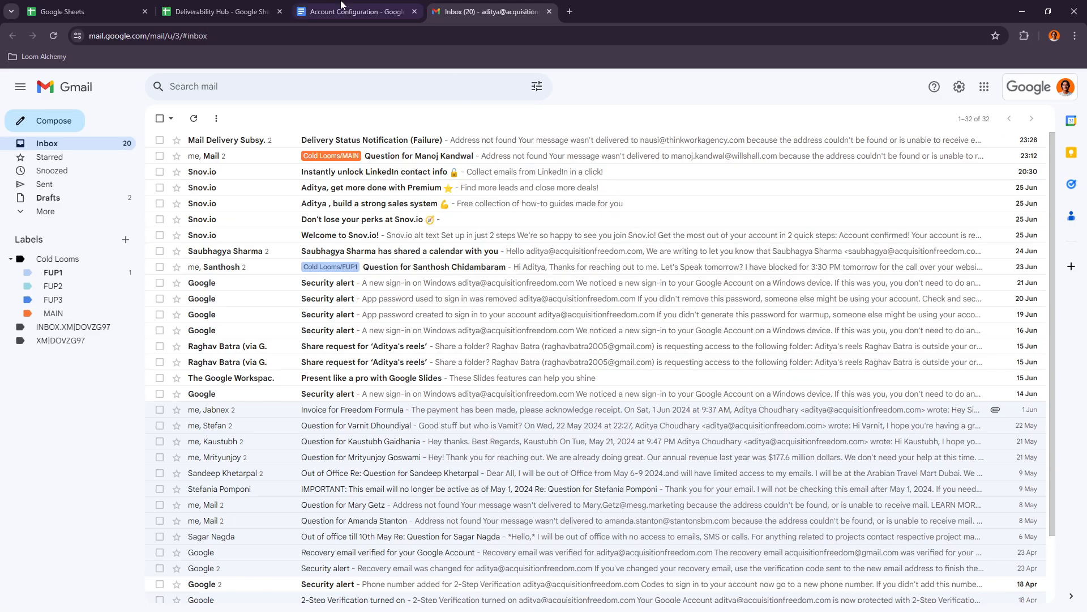
click(588, 270)
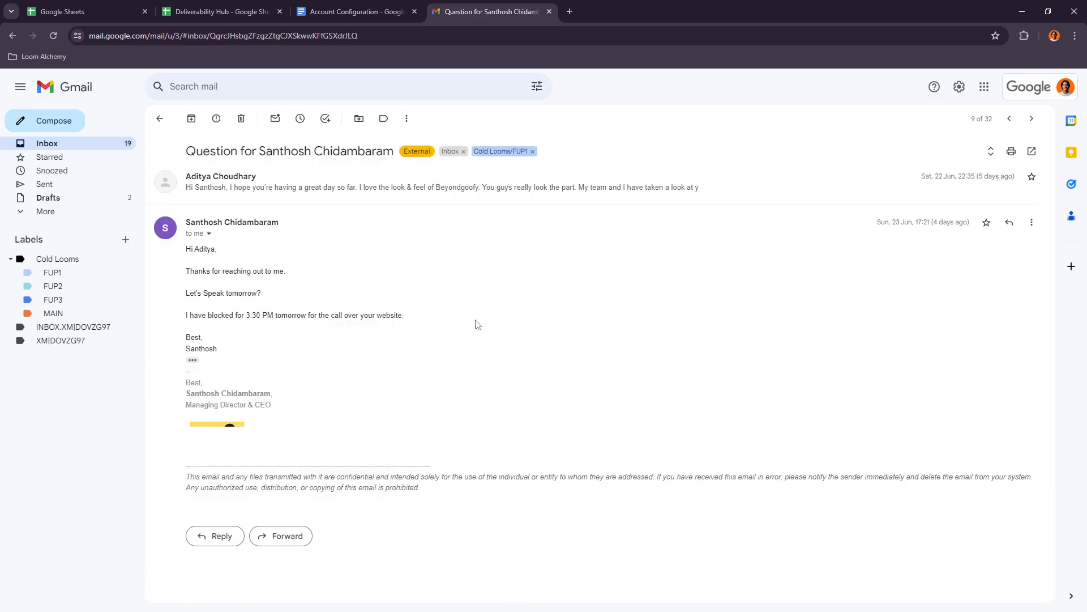
click(160, 119)
- Read the Allowing Personal info item under Cold Email Configuration in the Account Configuration document, including its note on which accounts need it
click(354, 11)
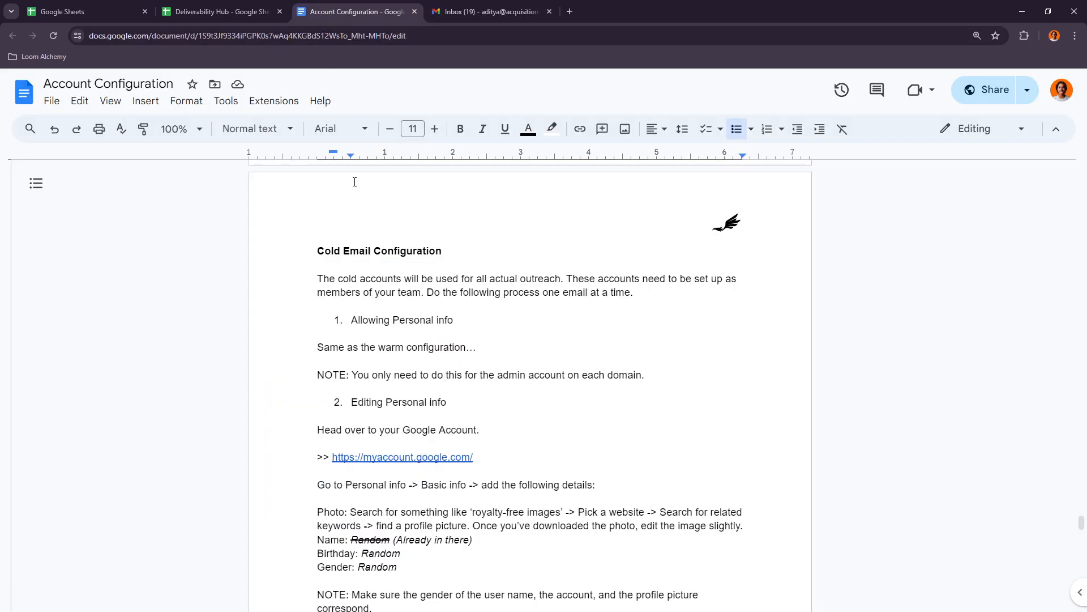
scroll(397, 393, down, 2)
scroll(398, 392, up, 1)
drag(362, 264, 426, 270)
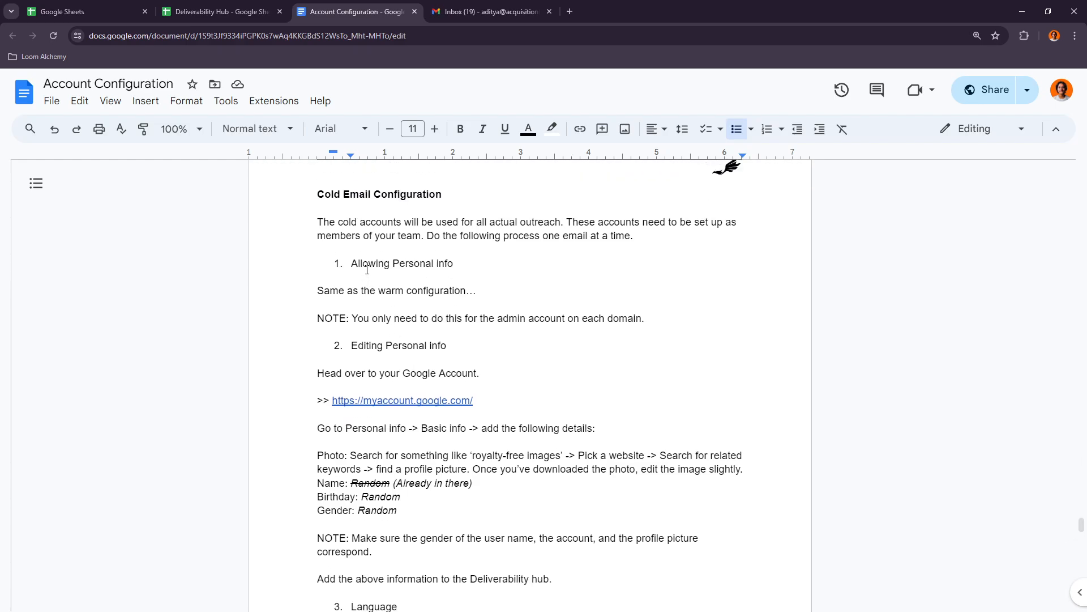
click(429, 270)
drag(358, 266, 430, 269)
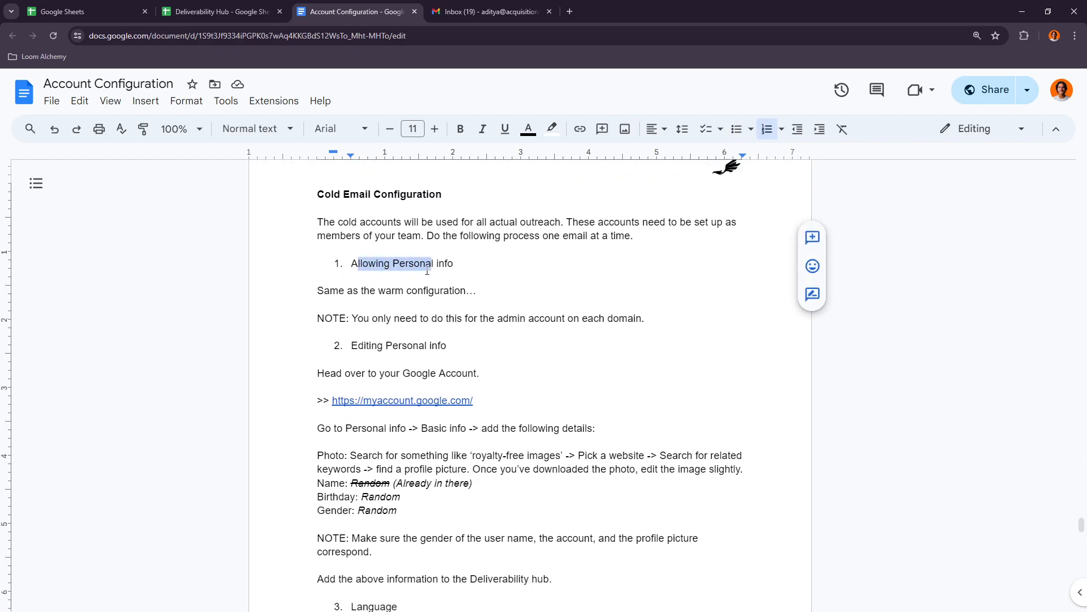
click(370, 291)
drag(370, 291, 461, 291)
drag(383, 318, 537, 316)
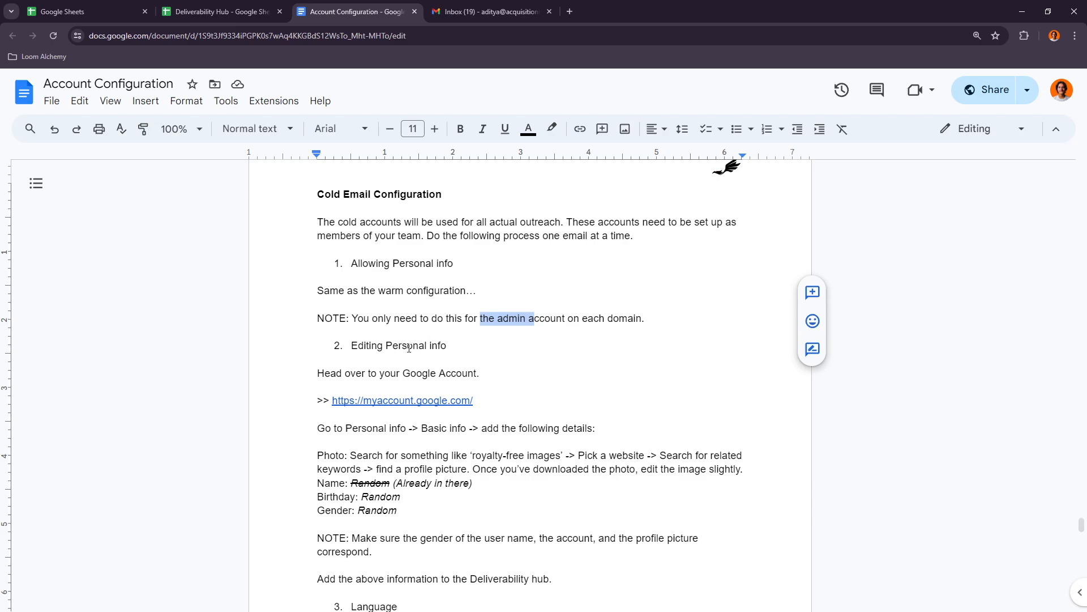
- Open the Personal info page of the cold acquisitionfreedom.com account's Google Account in a new browser tab
click(569, 11)
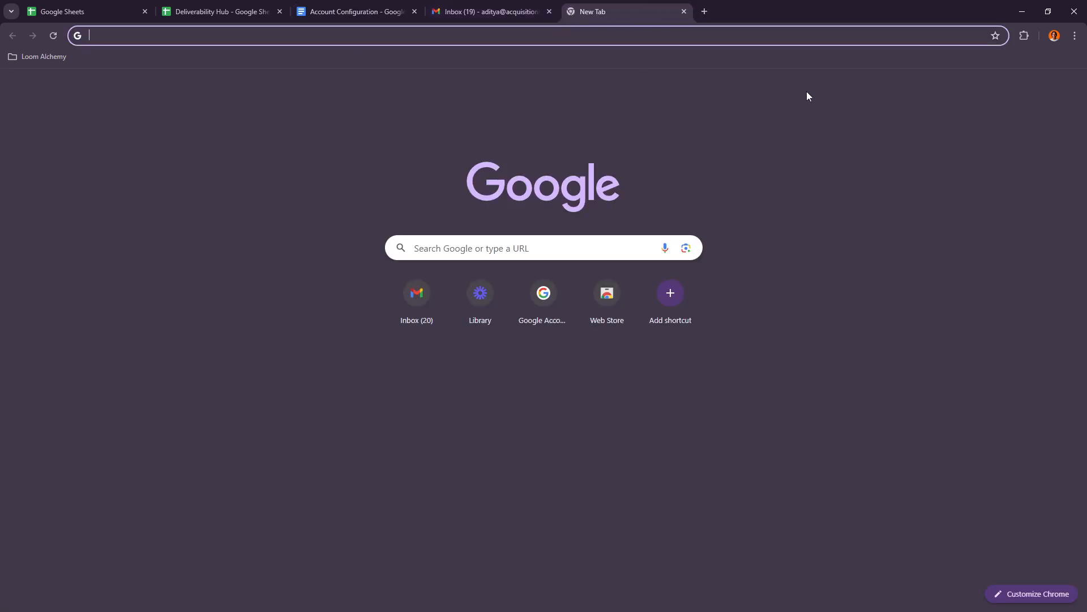
click(1066, 90)
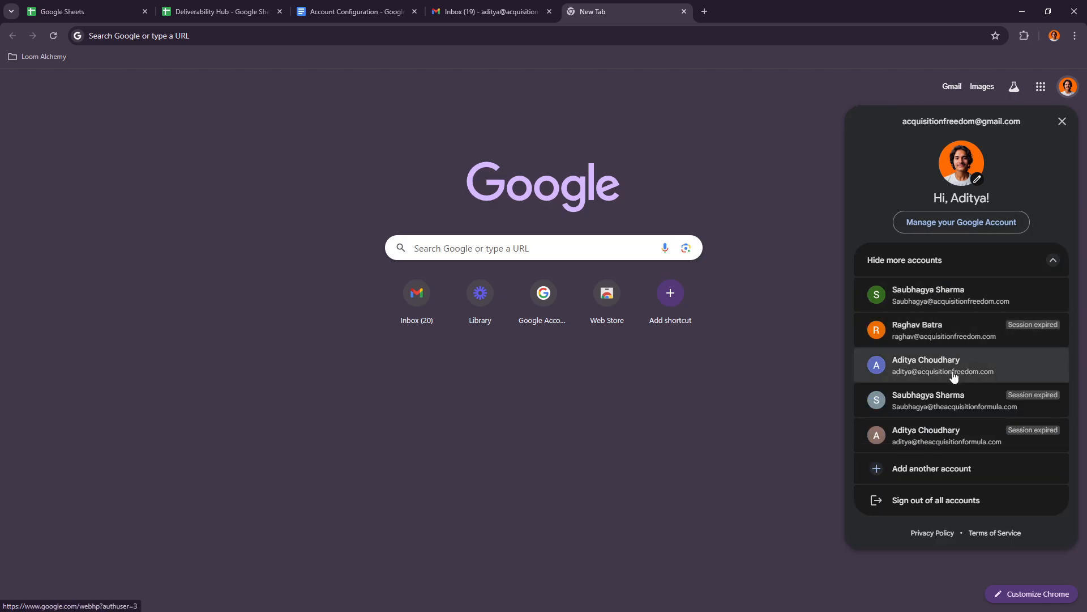
click(953, 375)
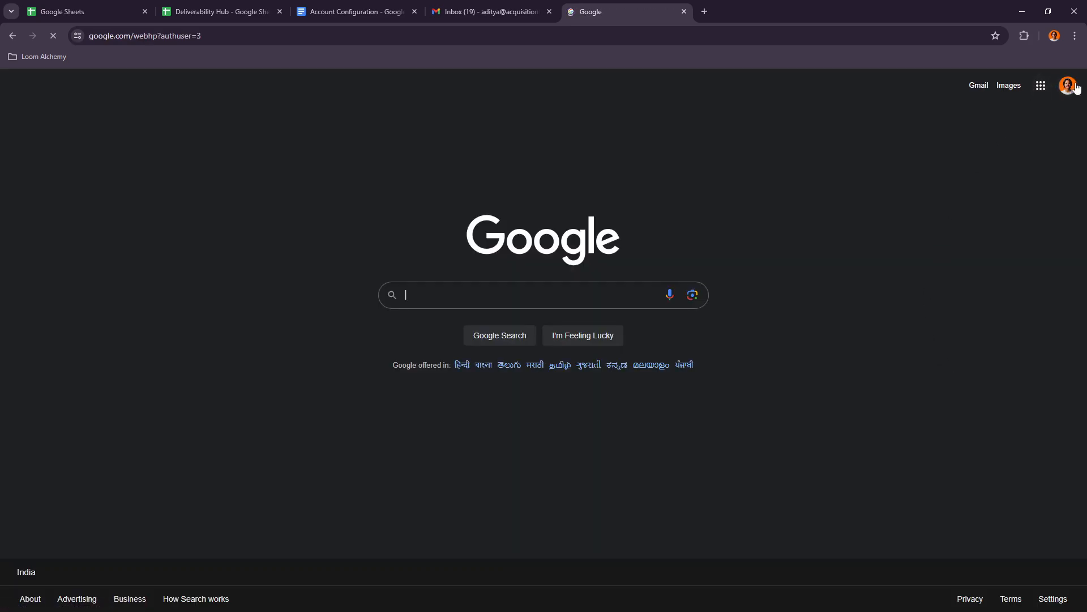
click(1067, 87)
click(978, 233)
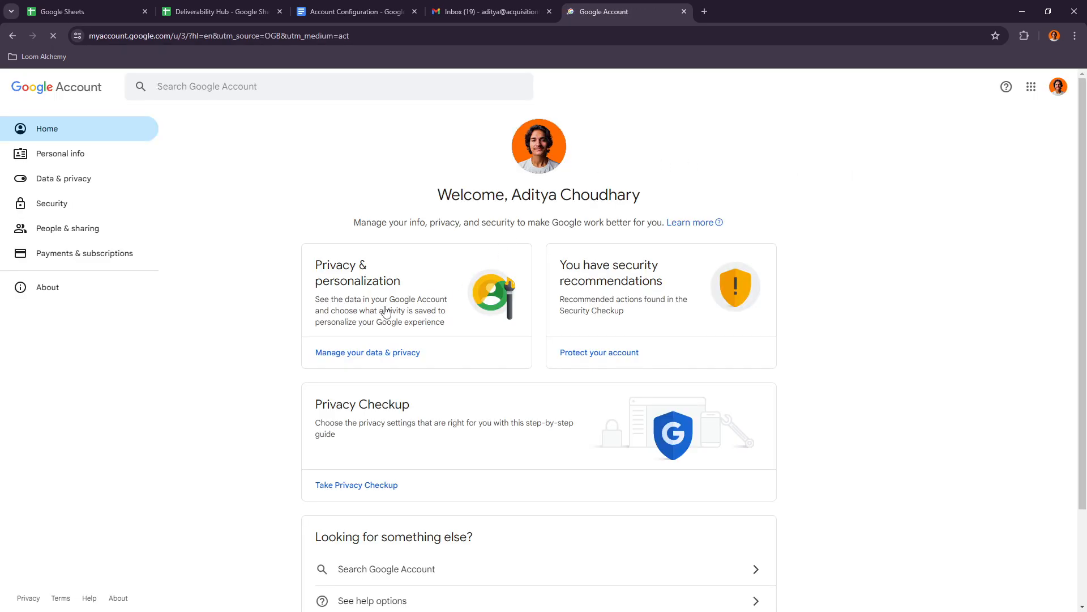
click(62, 157)
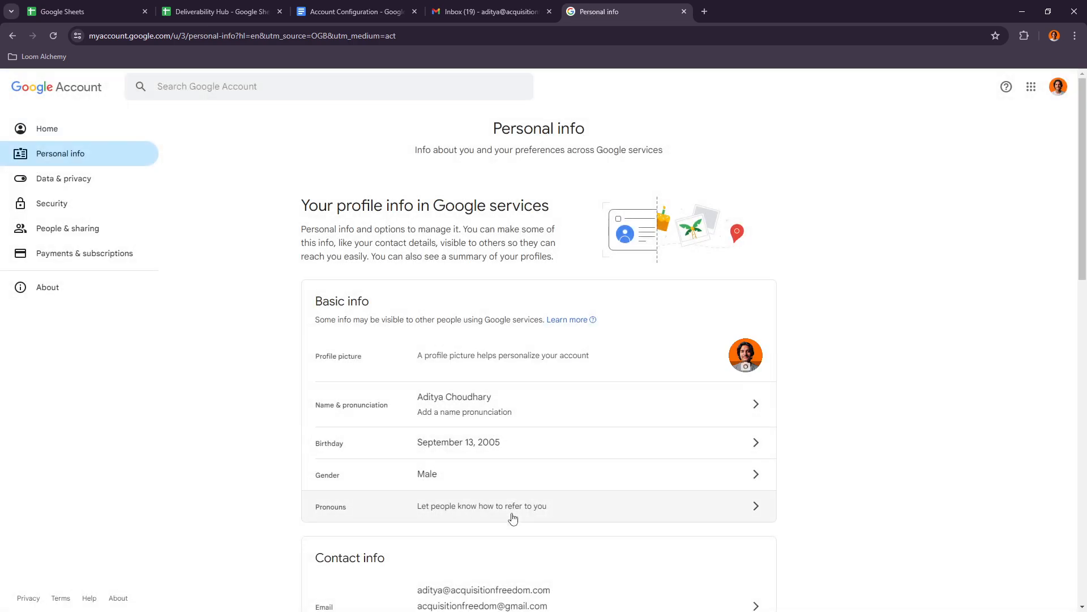
- Return to the Account Configuration document and read the Editing Personal info item on photo, name, birthday and gender
click(483, 10)
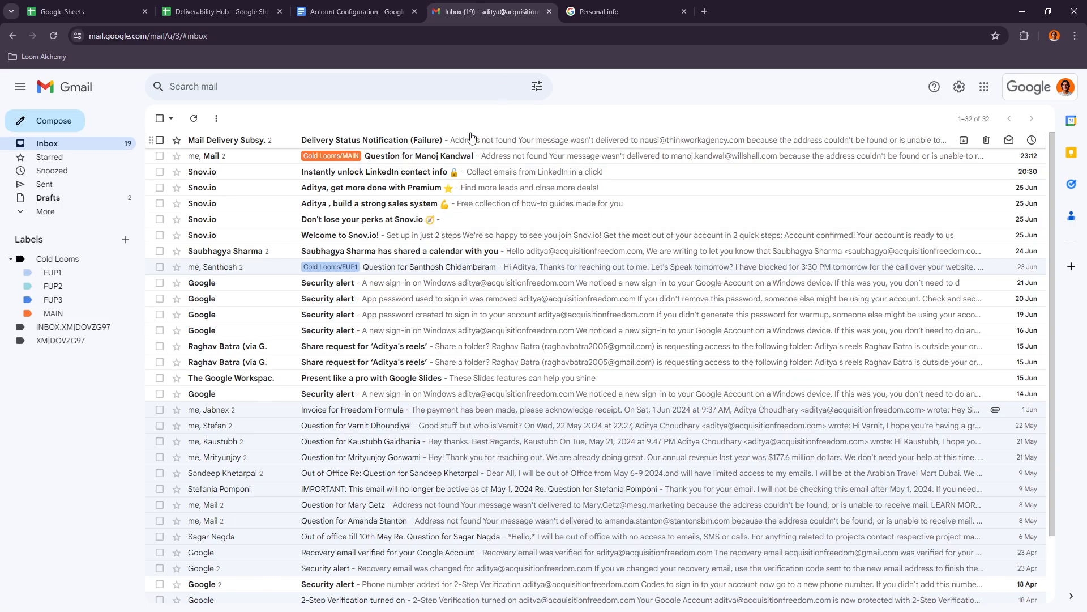
click(400, 7)
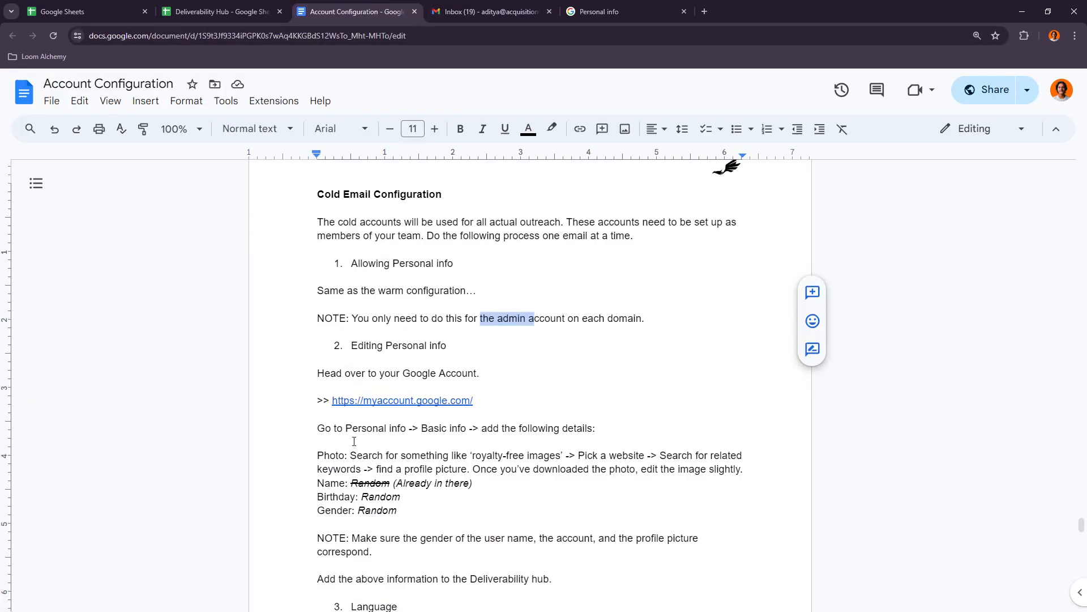
scroll(354, 441, down, 1)
double_click(377, 454)
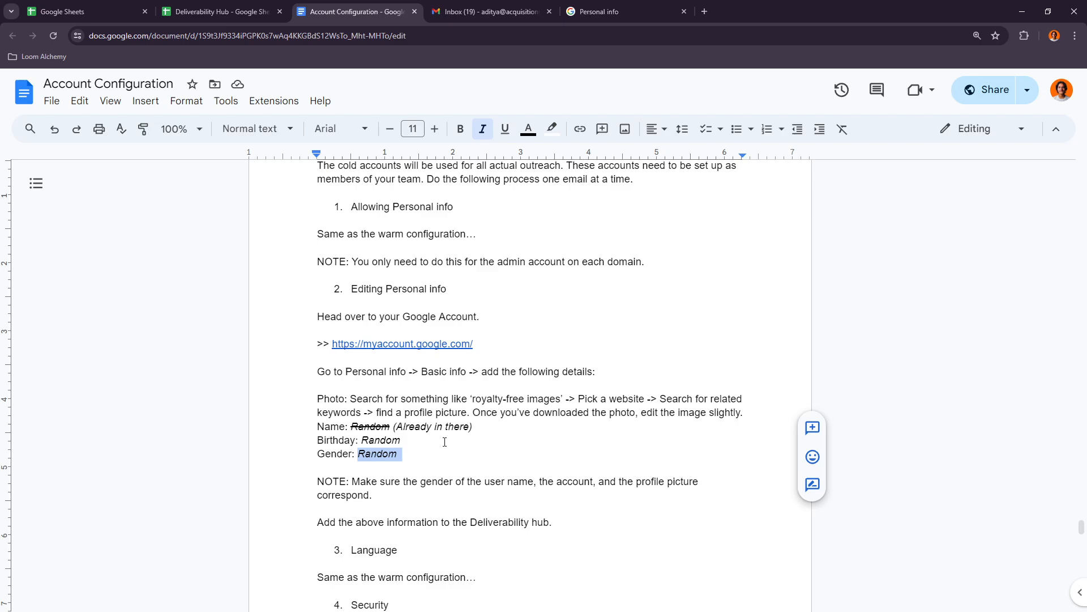
- Read the Language, Security and Categories items under Cold Email Configuration, including the recovery phone and recovery email instructions
scroll(376, 497, down, 1)
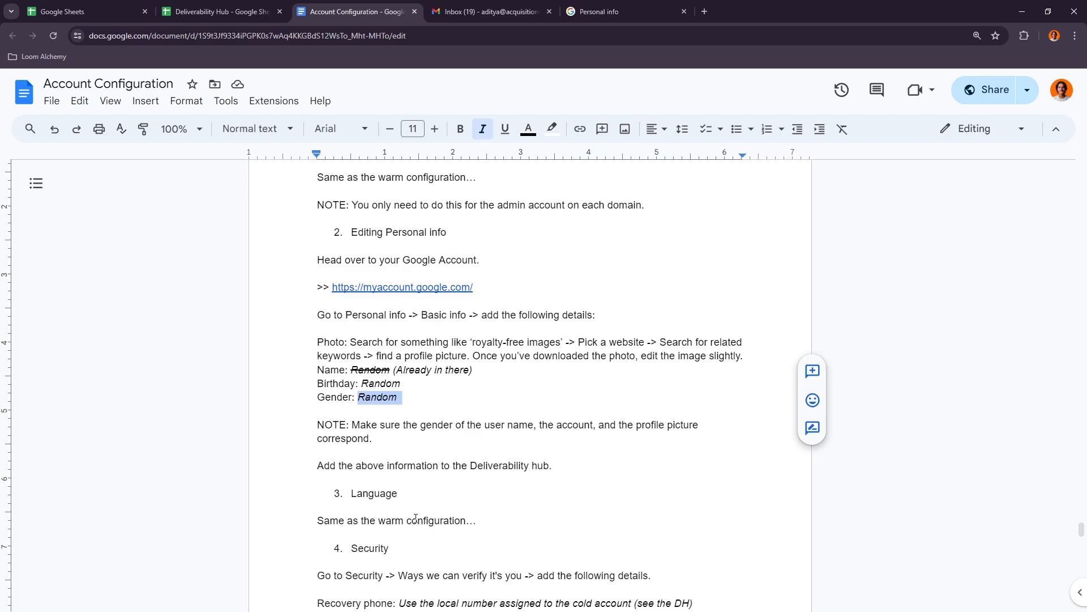
scroll(397, 518, down, 1)
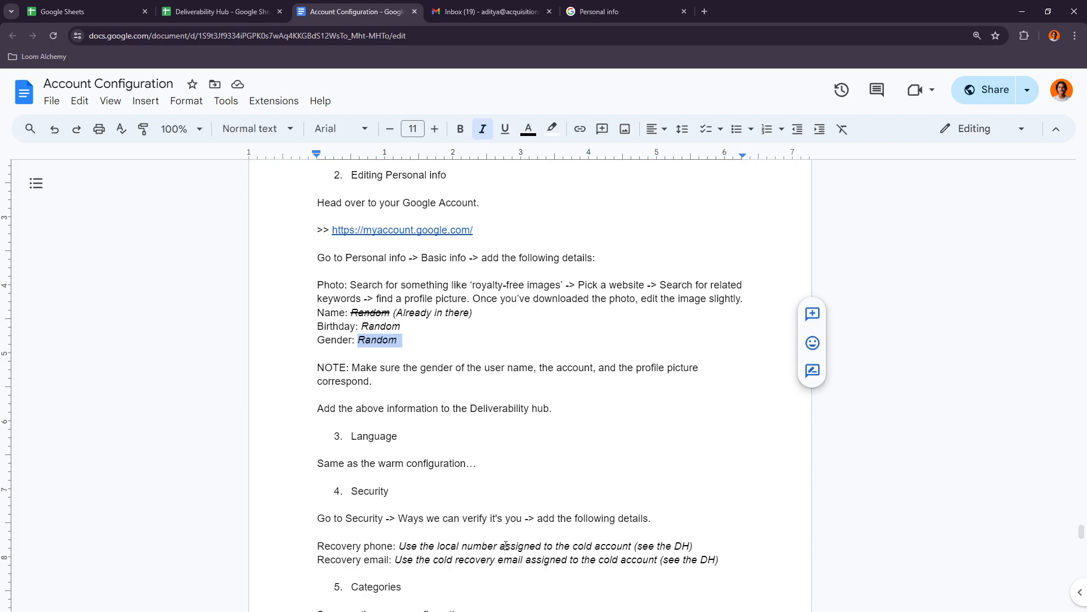
scroll(448, 493, down, 1)
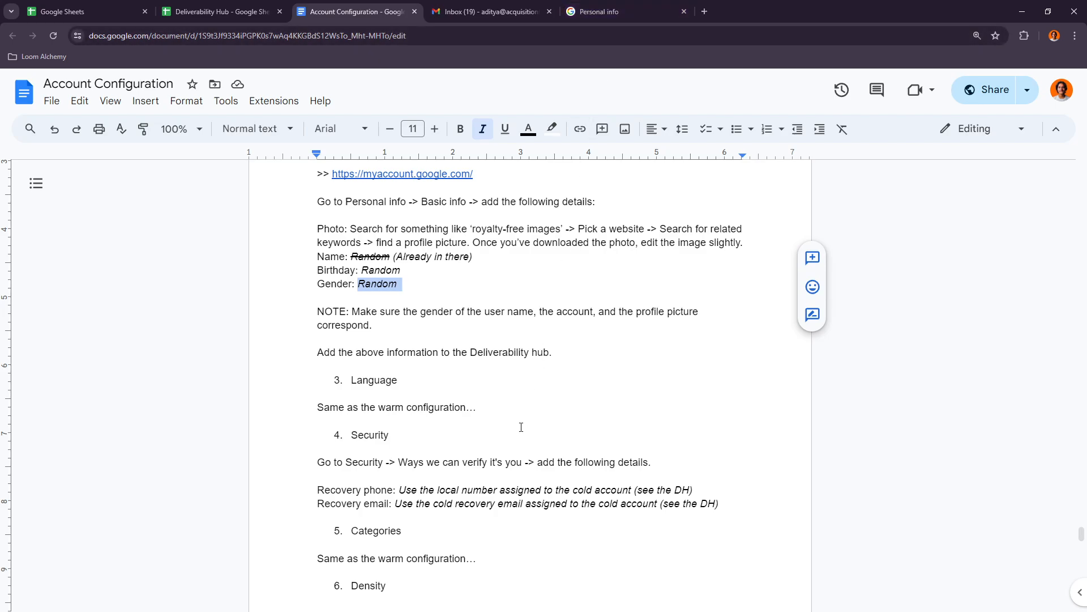
scroll(472, 460, down, 1)
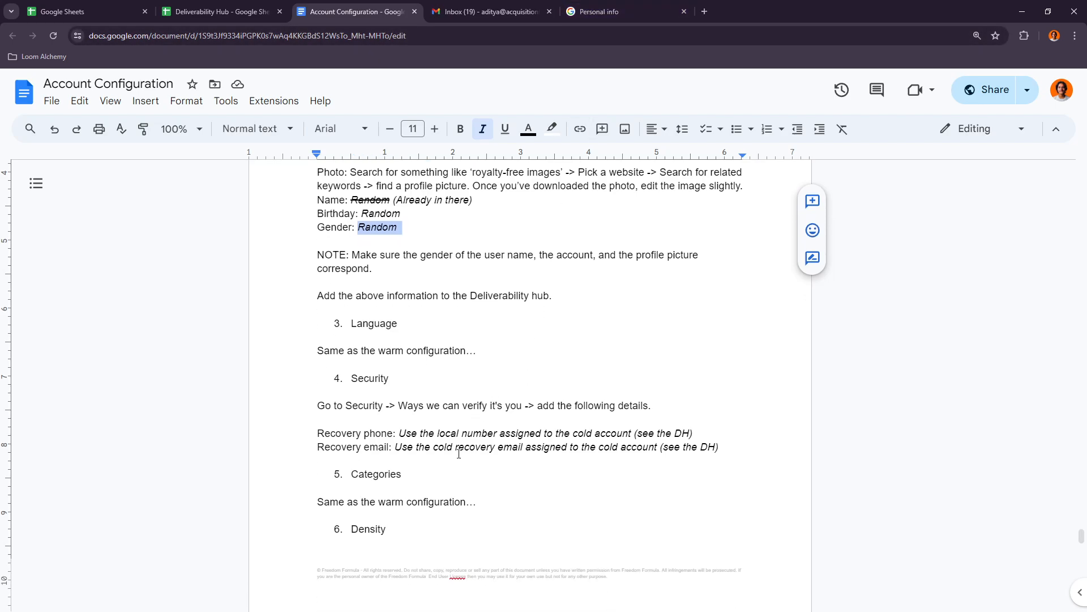
scroll(447, 456, down, 1)
double_click(354, 418)
click(402, 418)
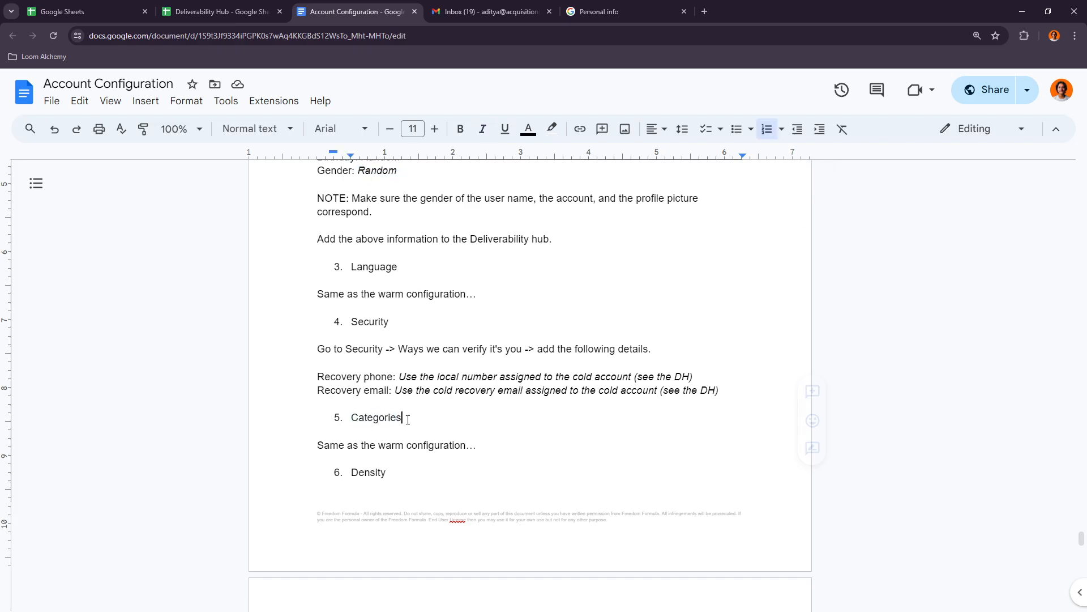
- Go back to the warm configuration section of the document and find its Categories item
scroll(515, 401, up, 20)
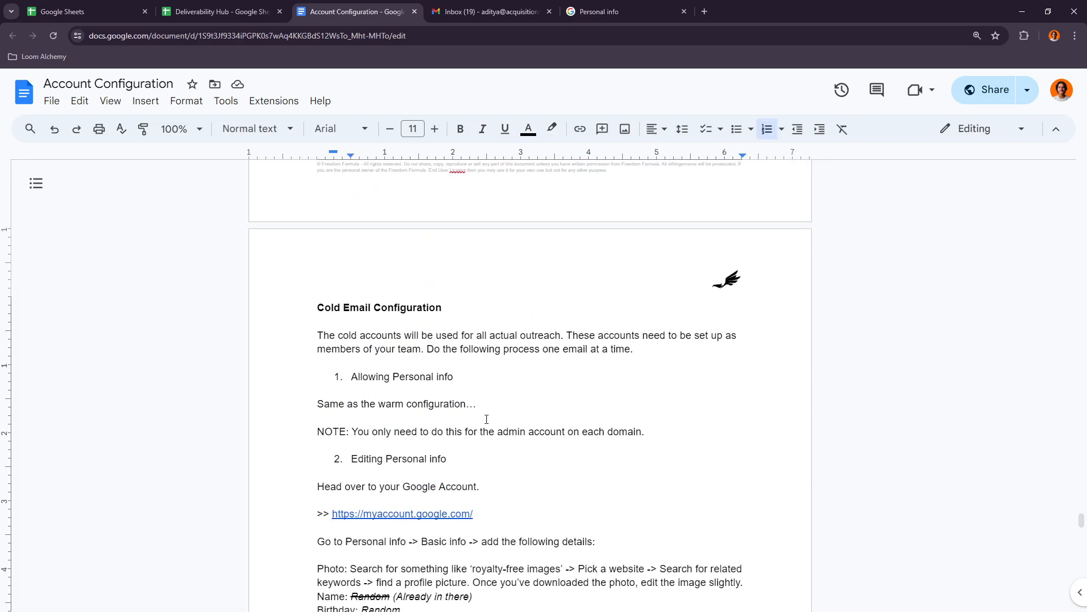
scroll(471, 400, up, 15)
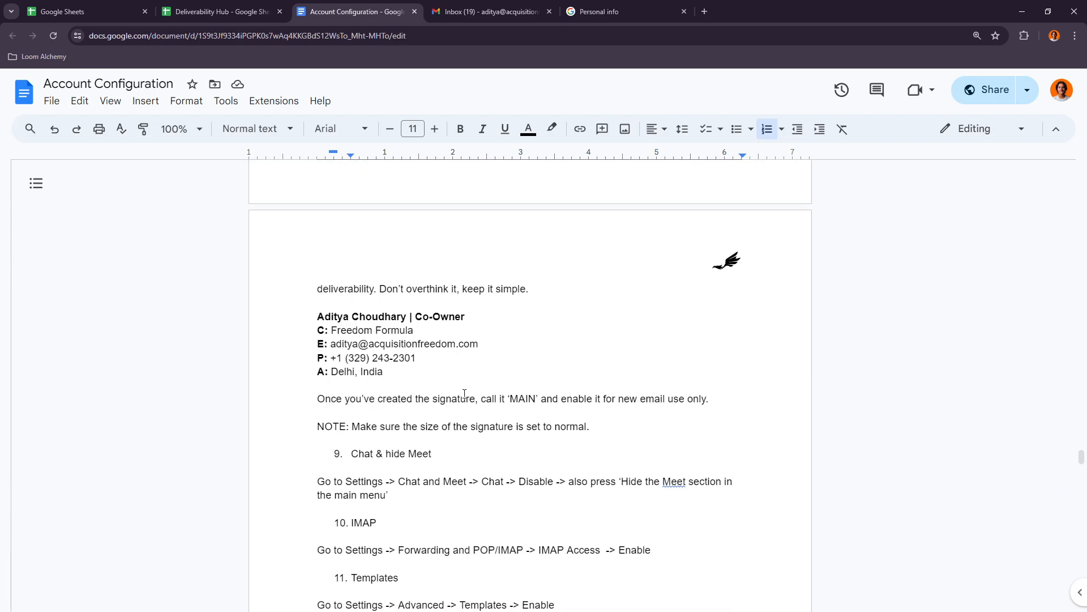
scroll(462, 392, up, 1)
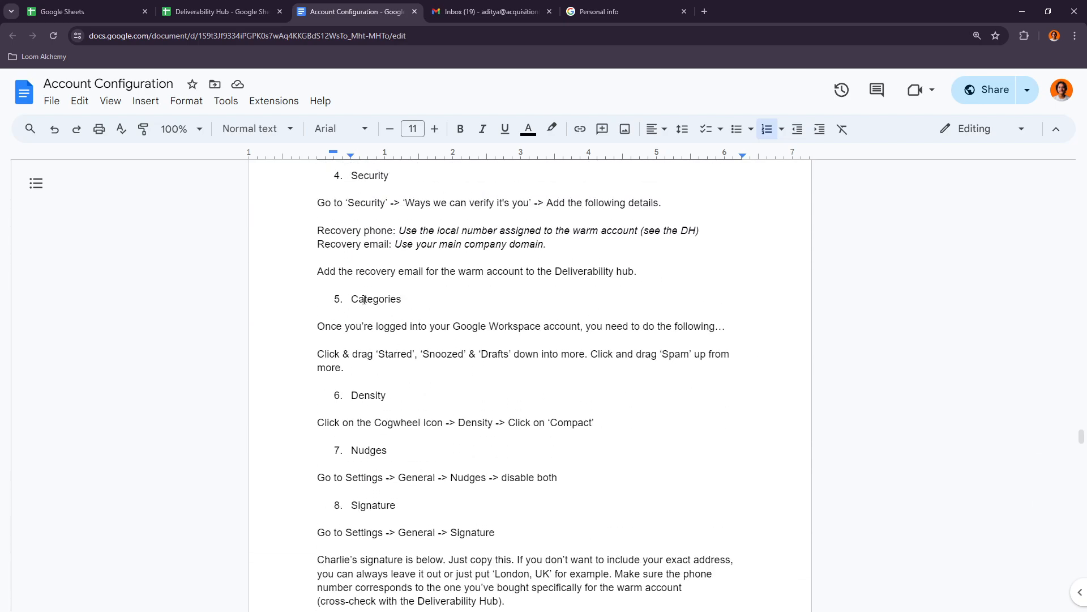
drag(358, 299, 396, 299)
click(414, 304)
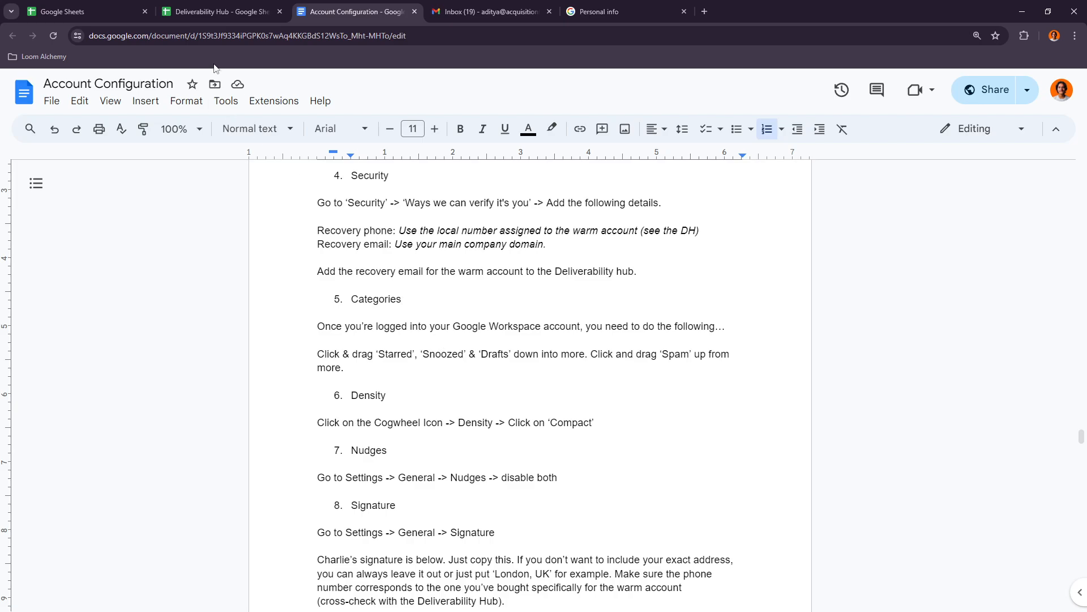
- In the cold account's Gmail, hide Drafts, Snoozed and Starred under More and bring Spam up into the main list
click(487, 11)
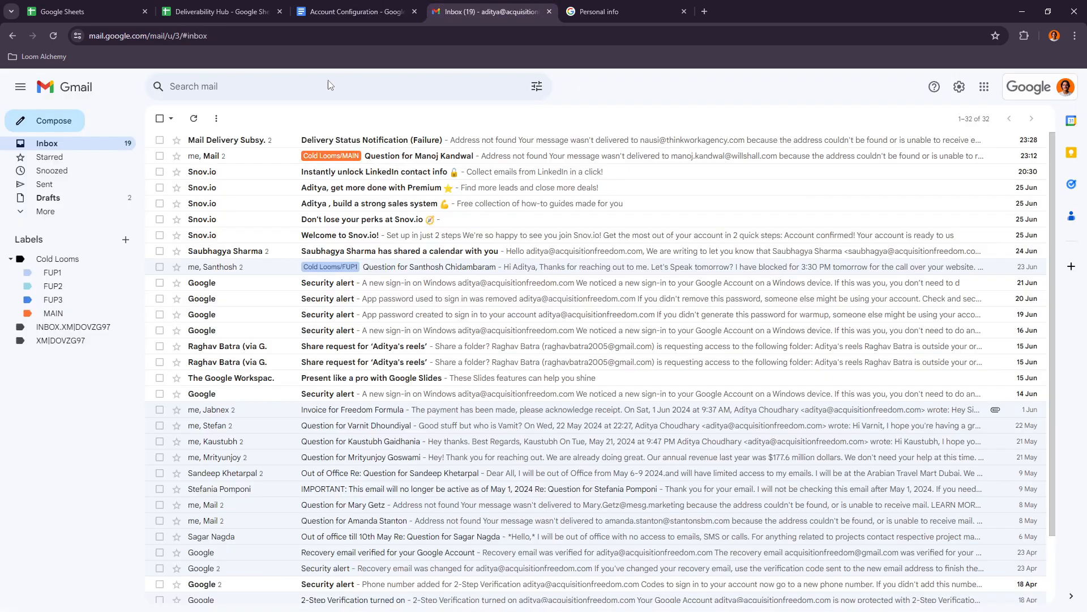
click(24, 217)
drag(40, 207, 47, 229)
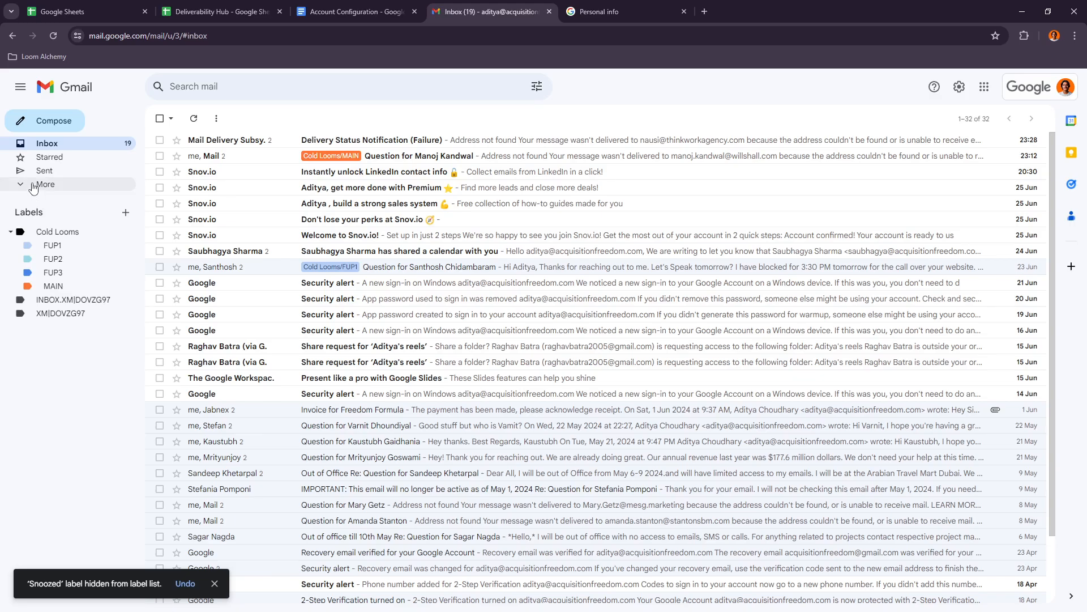
drag(45, 157, 45, 227)
drag(44, 286, 38, 170)
click(625, 8)
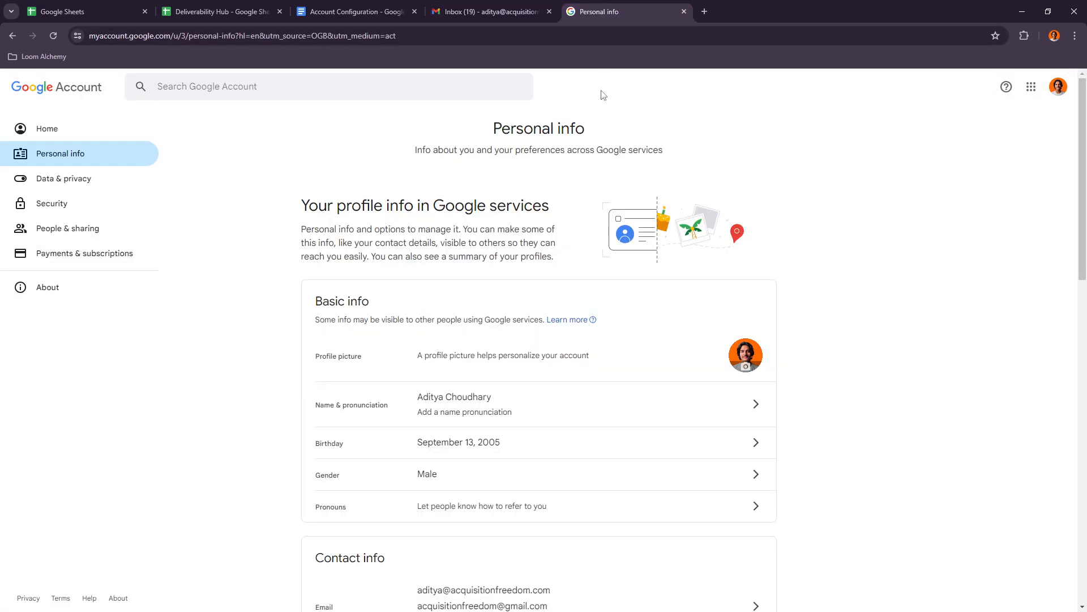
click(487, 11)
- Check the document's Categories instructions for Starred, Snoozed, Drafts and Spam against the Gmail sidebar
click(397, 12)
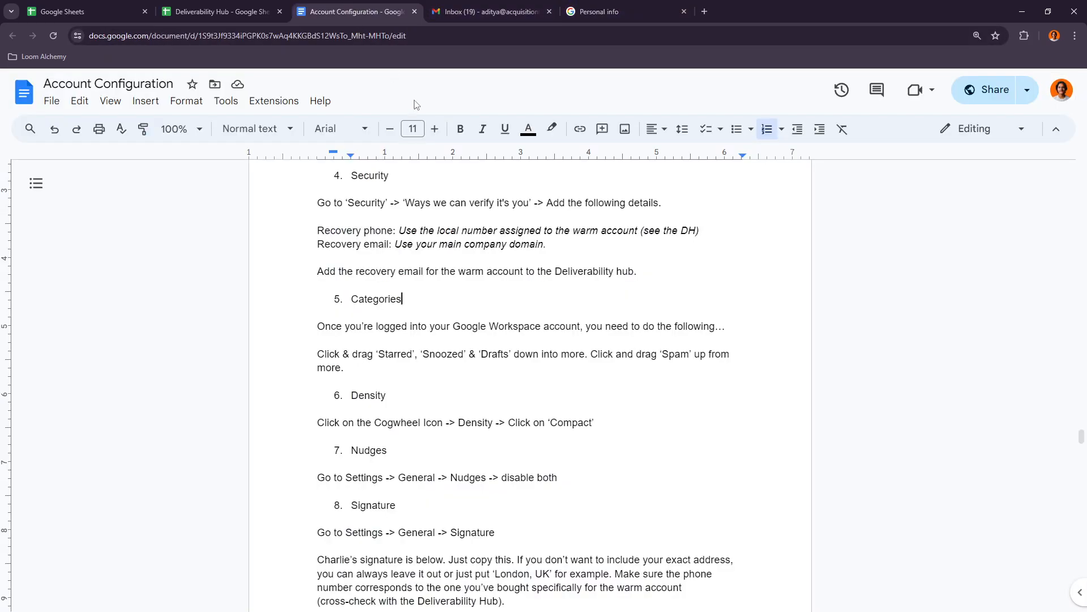
double_click(391, 355)
double_click(443, 354)
double_click(494, 354)
click(550, 354)
double_click(671, 352)
key(End)
click(487, 12)
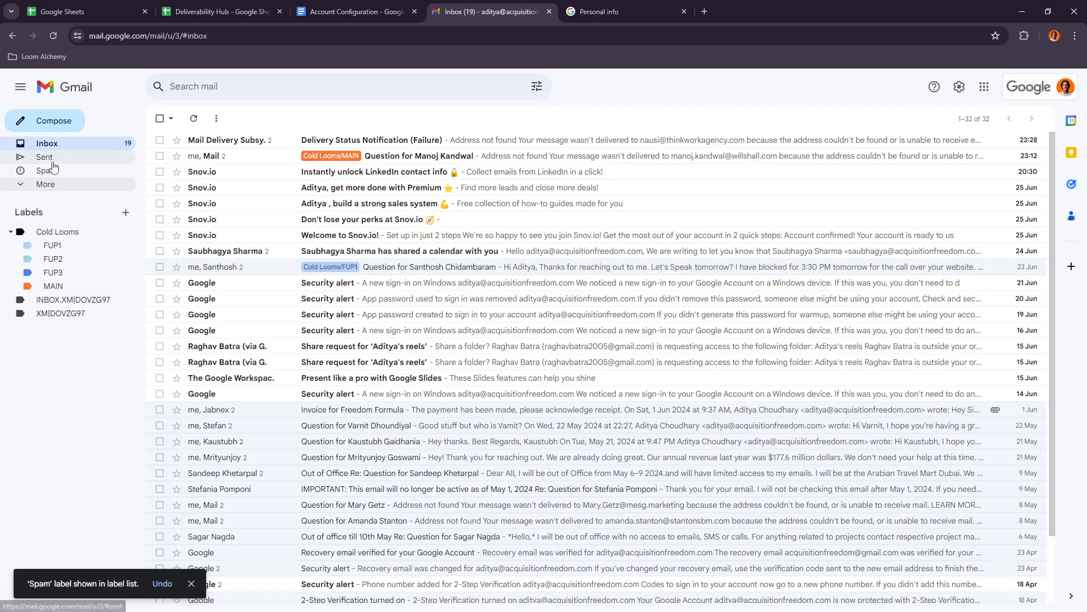
- Read the cold configuration's Density, Nudges and Signature items in the document, including the note on varying signature details per domain
click(319, 12)
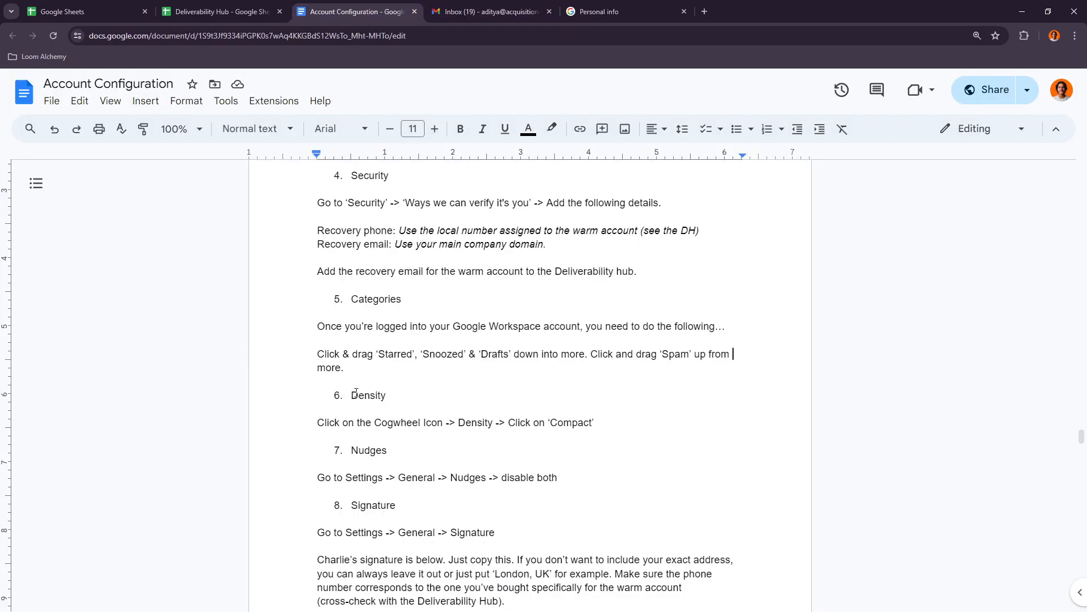
scroll(457, 423, down, 20)
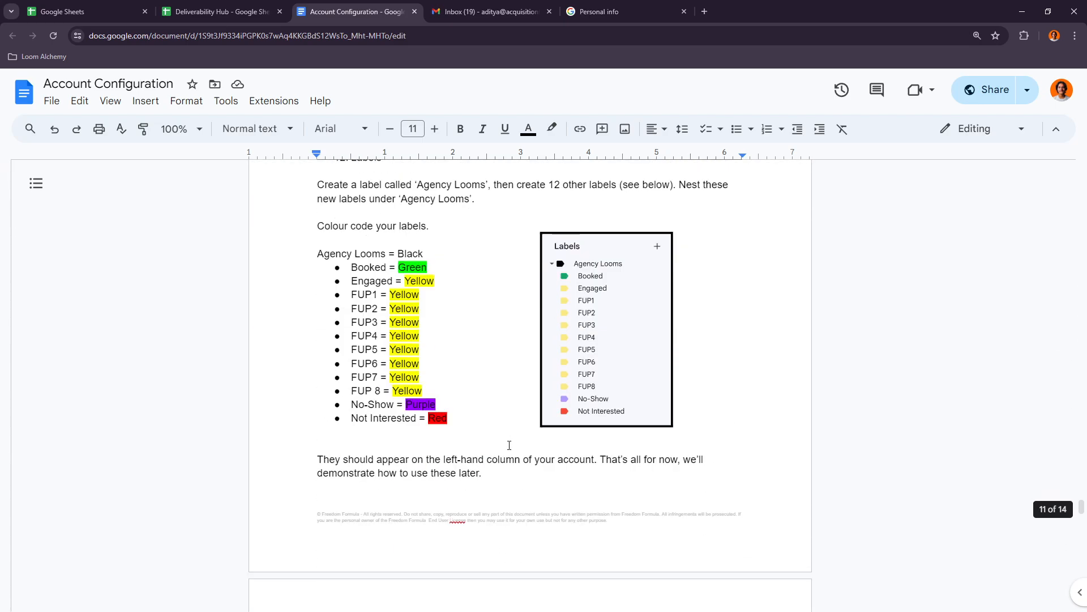
scroll(511, 457, down, 14)
scroll(383, 354, up, 5)
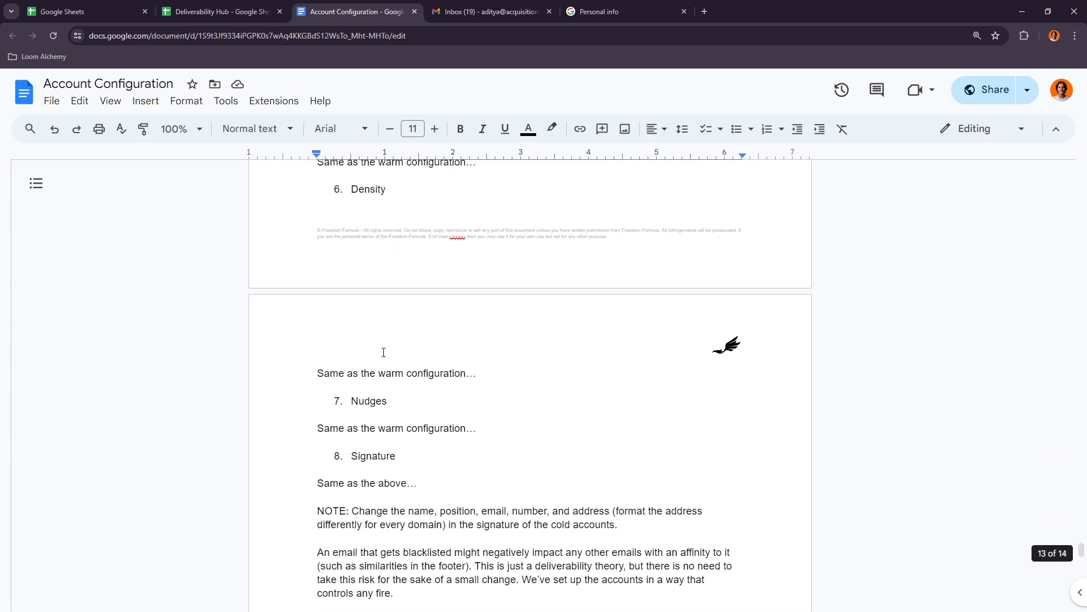
drag(396, 431, 431, 438)
click(371, 459)
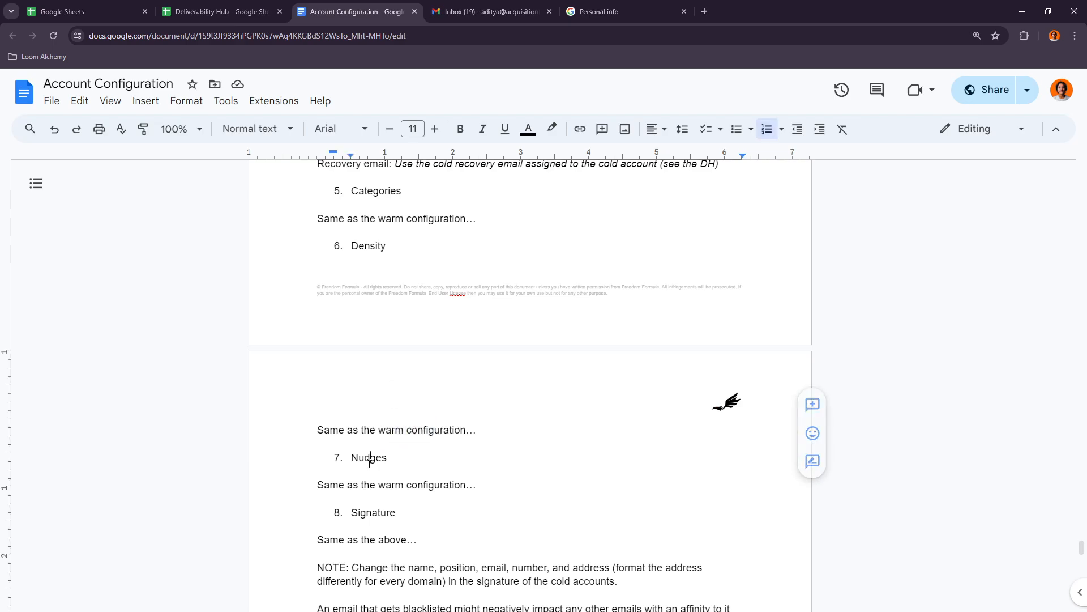
drag(354, 486, 452, 496)
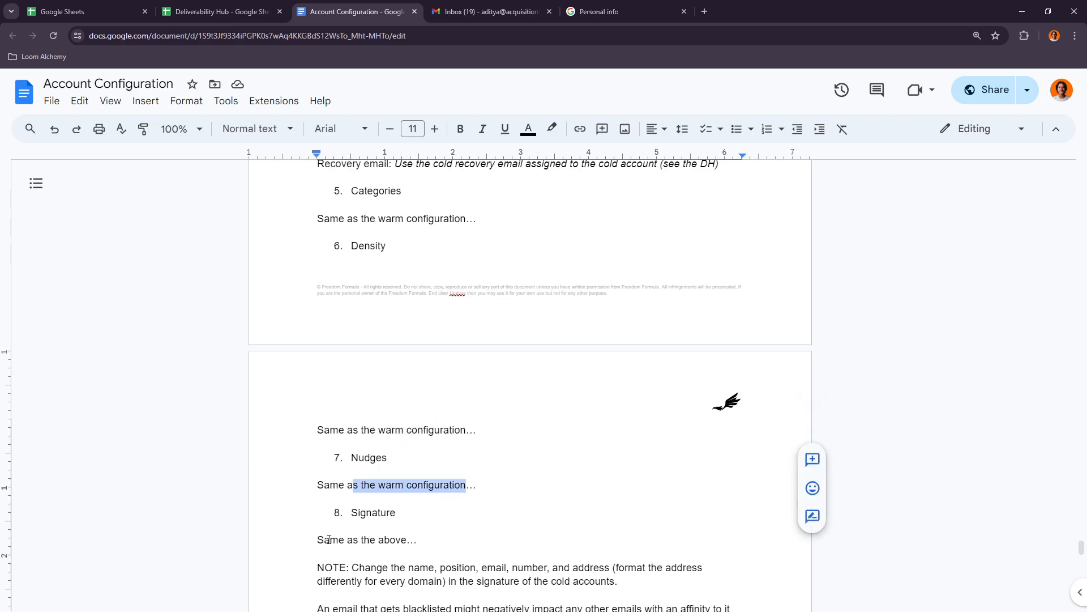
drag(329, 539, 375, 540)
scroll(509, 299, down, 1)
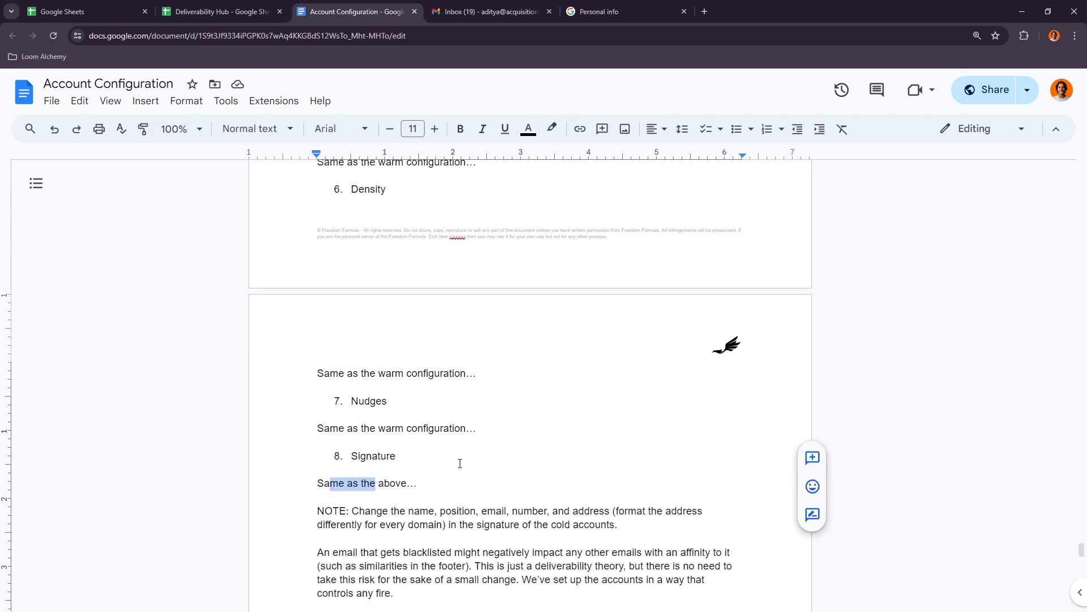
drag(410, 514, 497, 512)
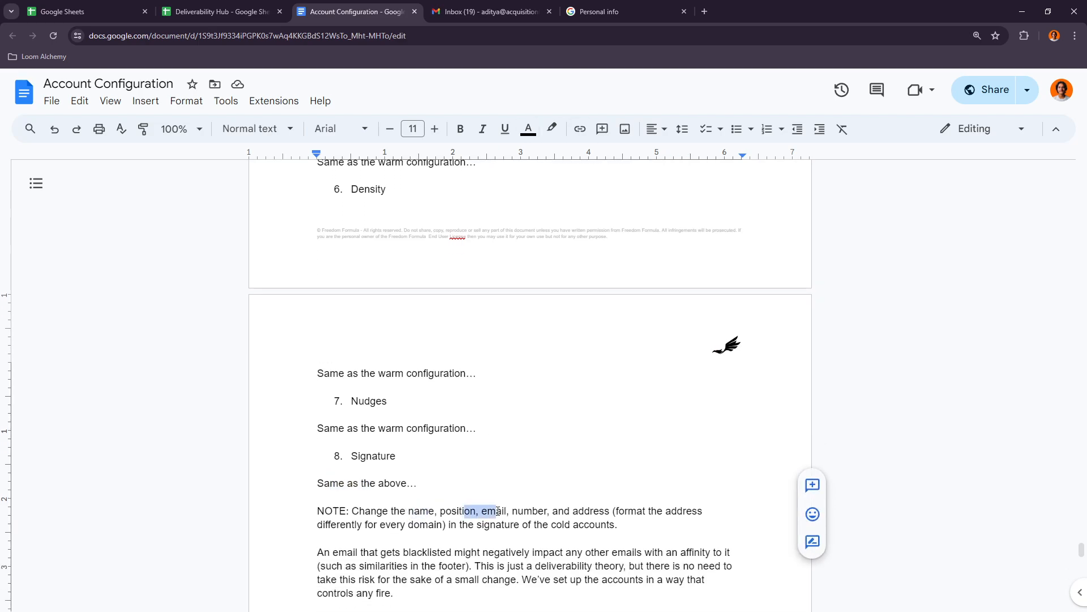
click(524, 512)
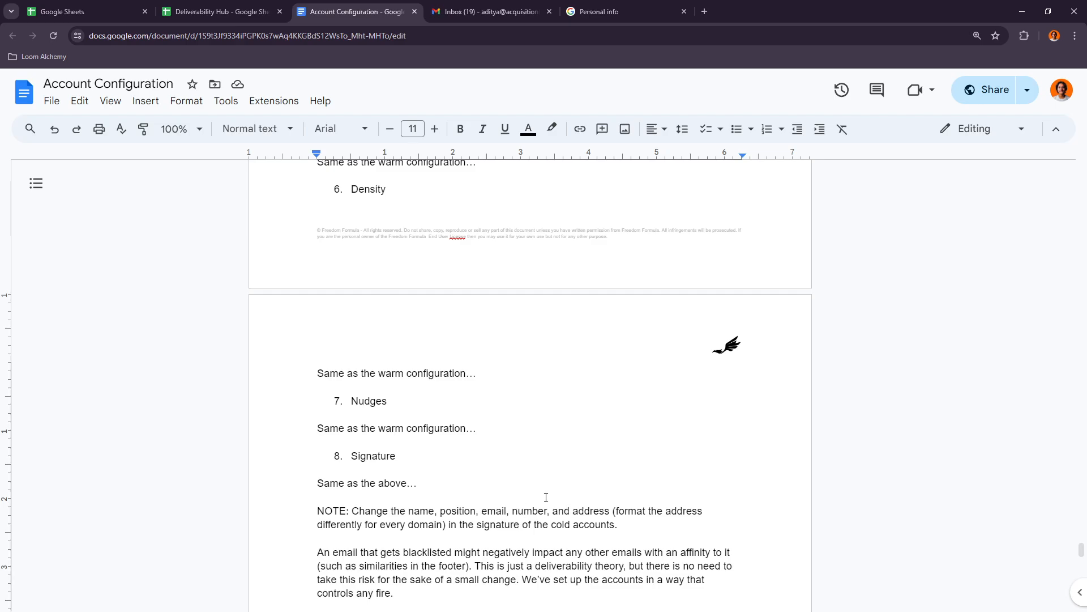
scroll(547, 497, down, 1)
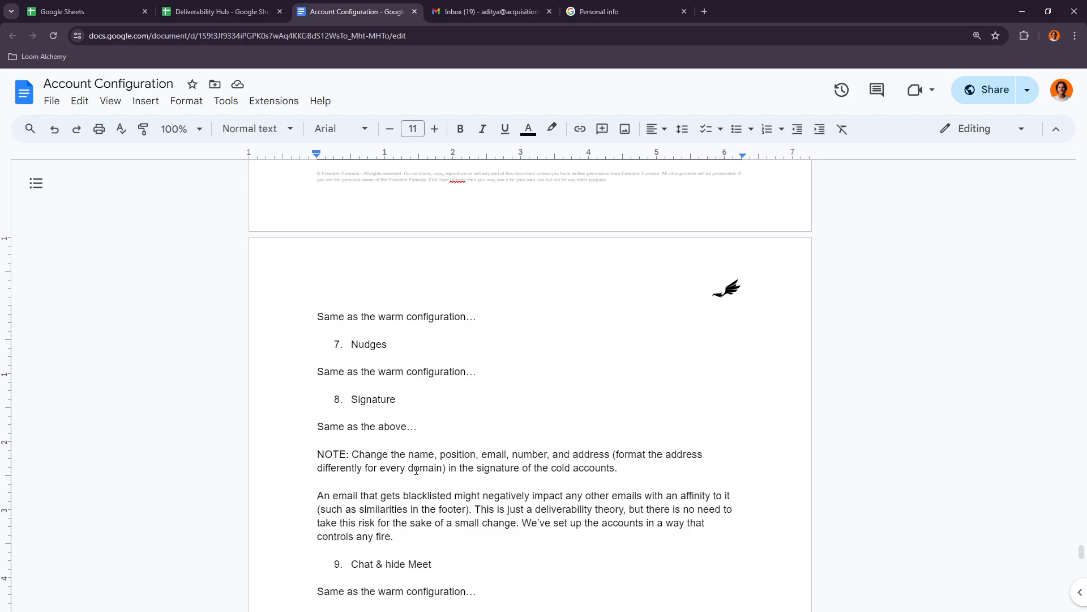
- Read the cold configuration's Chat & hide Meet, IMAP and Templates items, including the note on the three cold follow-ups
scroll(416, 471, down, 2)
drag(372, 451, 432, 444)
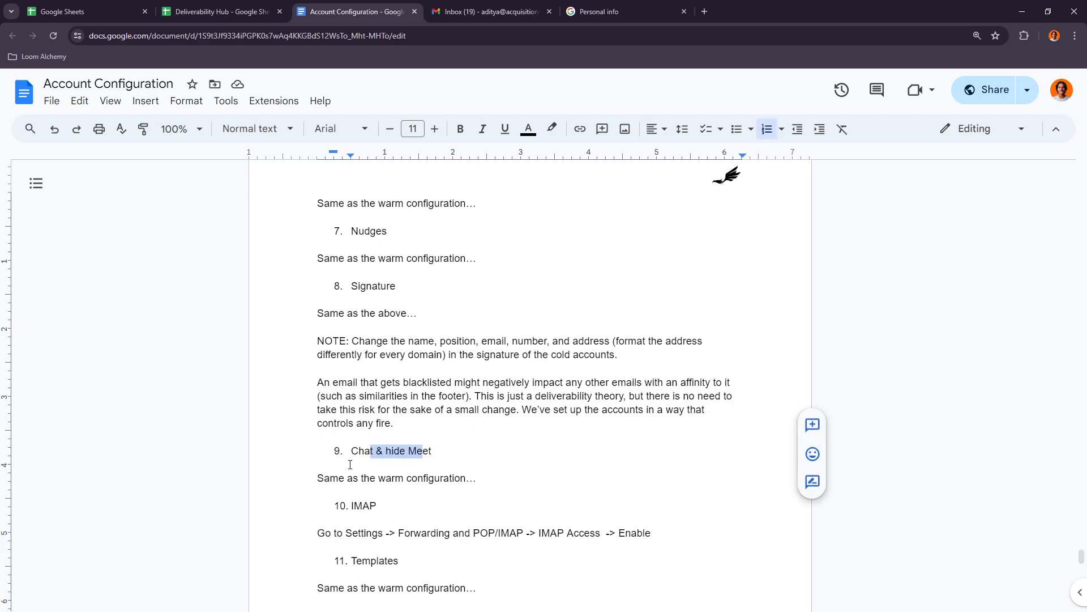
scroll(377, 486, down, 2)
drag(618, 420, 654, 421)
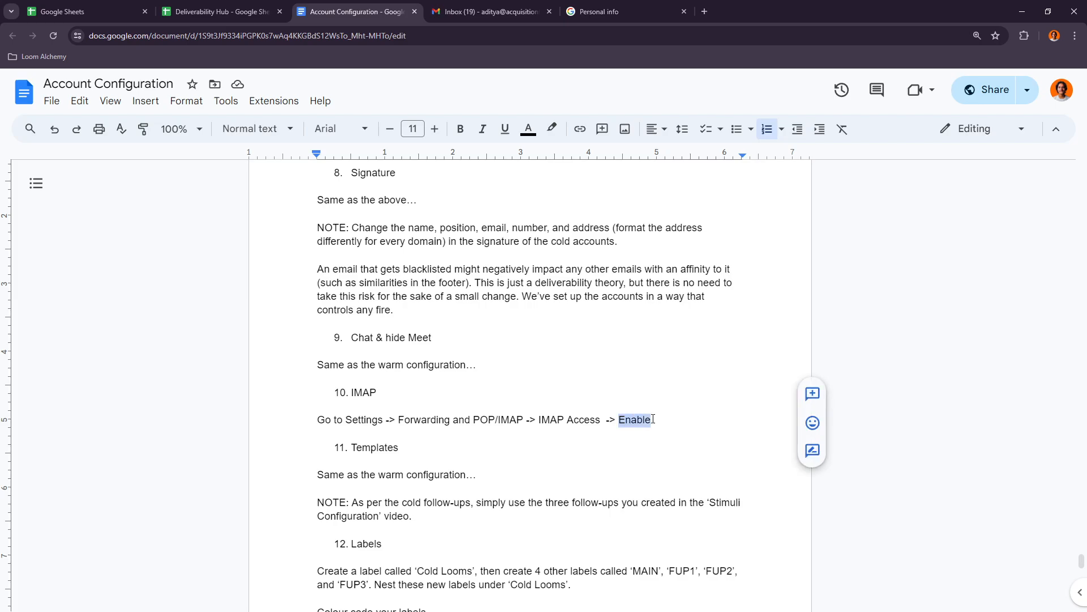
click(585, 410)
double_click(351, 448)
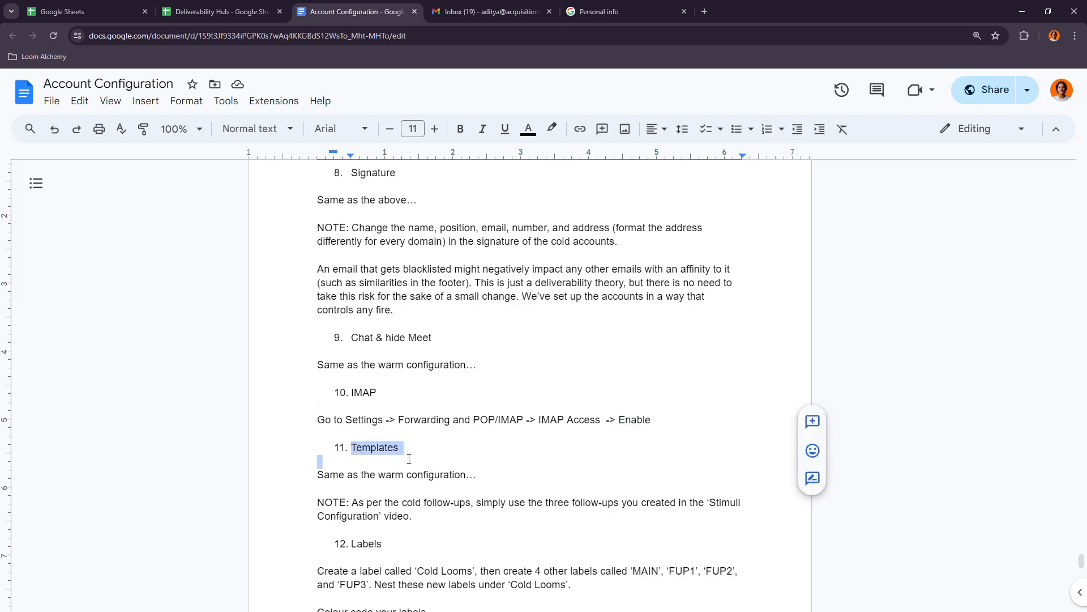
click(405, 474)
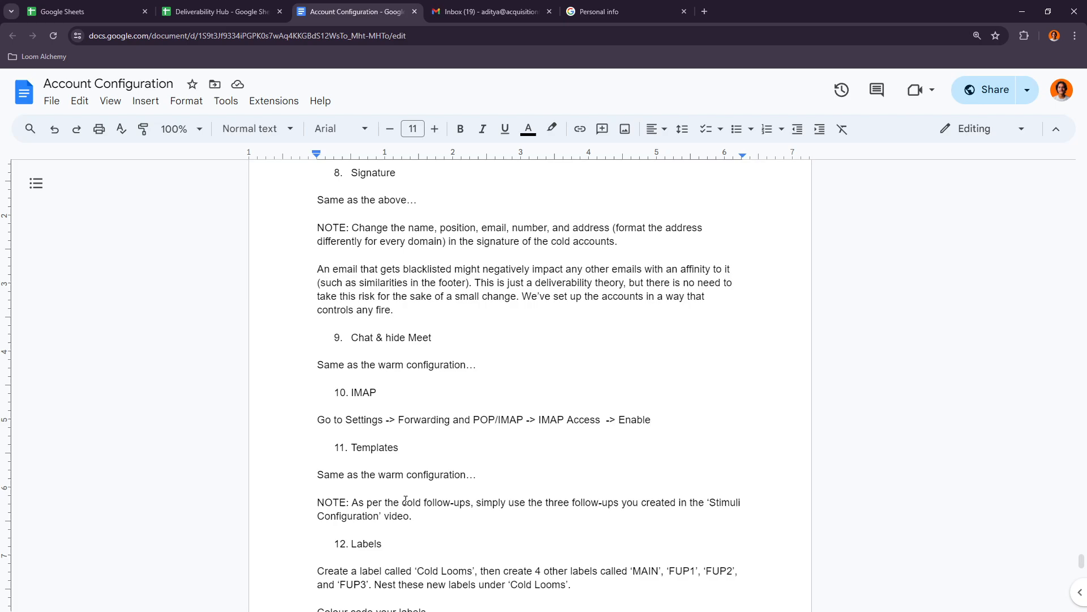
- Read the cold Labels item on nesting MAIN, FUP1, FUP2 and FUP3 under Cold Looms
scroll(378, 470, down, 1)
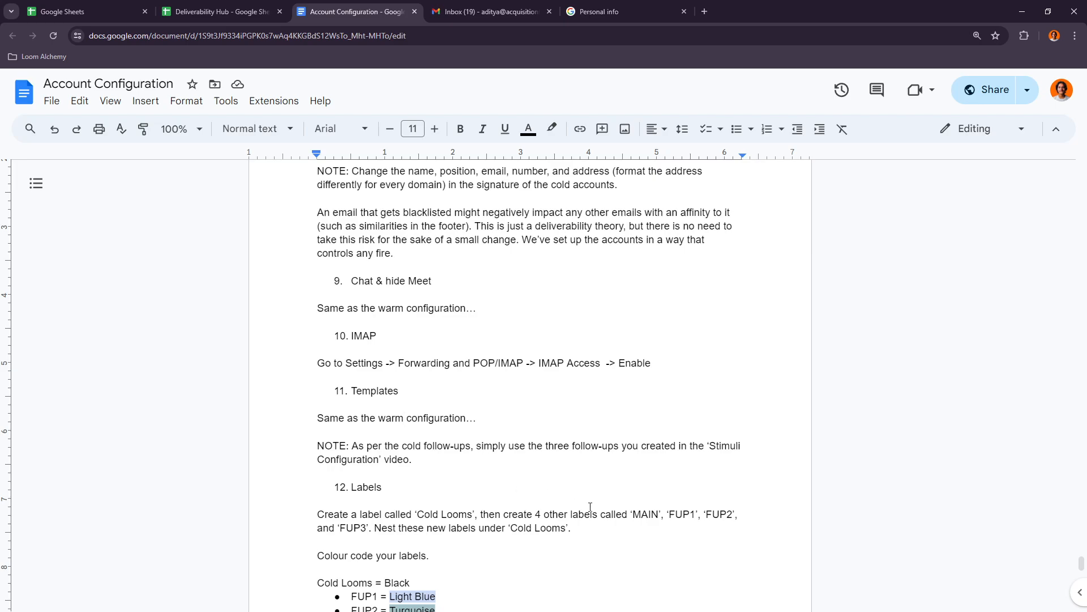
drag(633, 513, 658, 514)
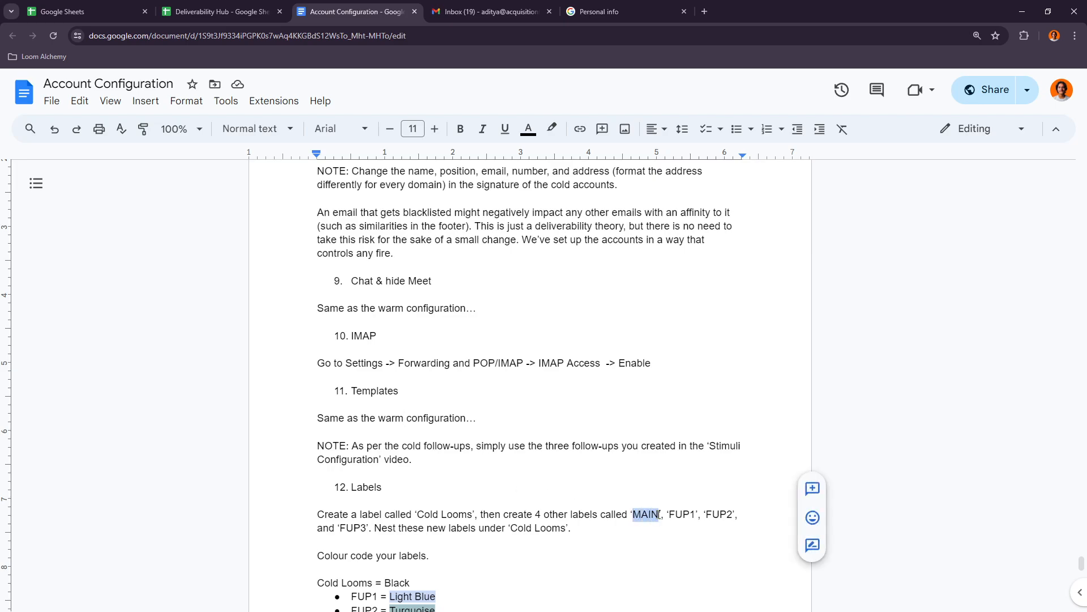
click(658, 514)
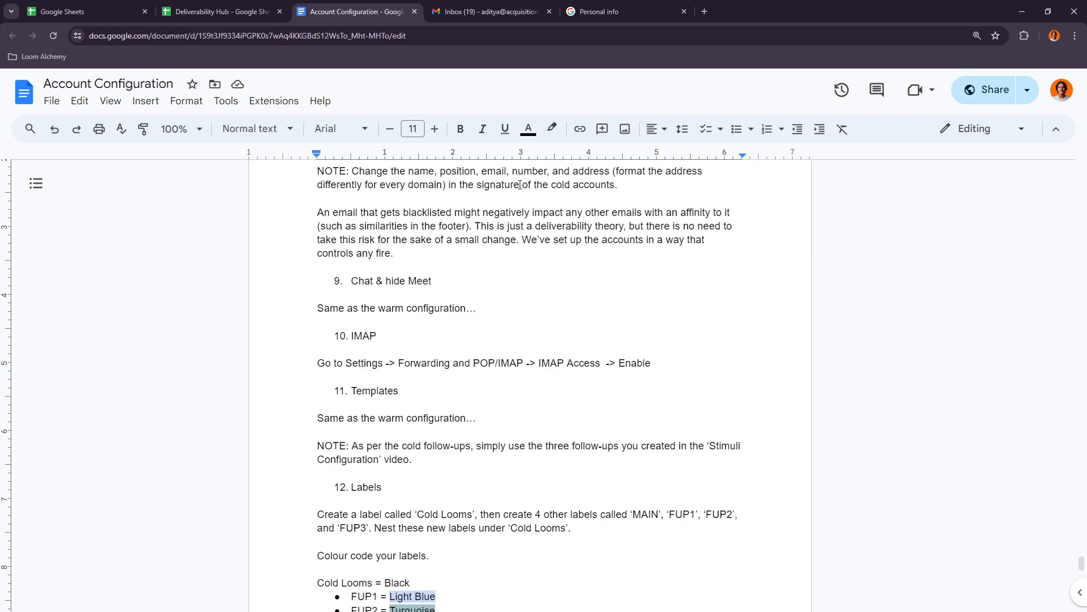
- Start a new message in the cold account's Gmail and insert the FUP1 template
click(539, 3)
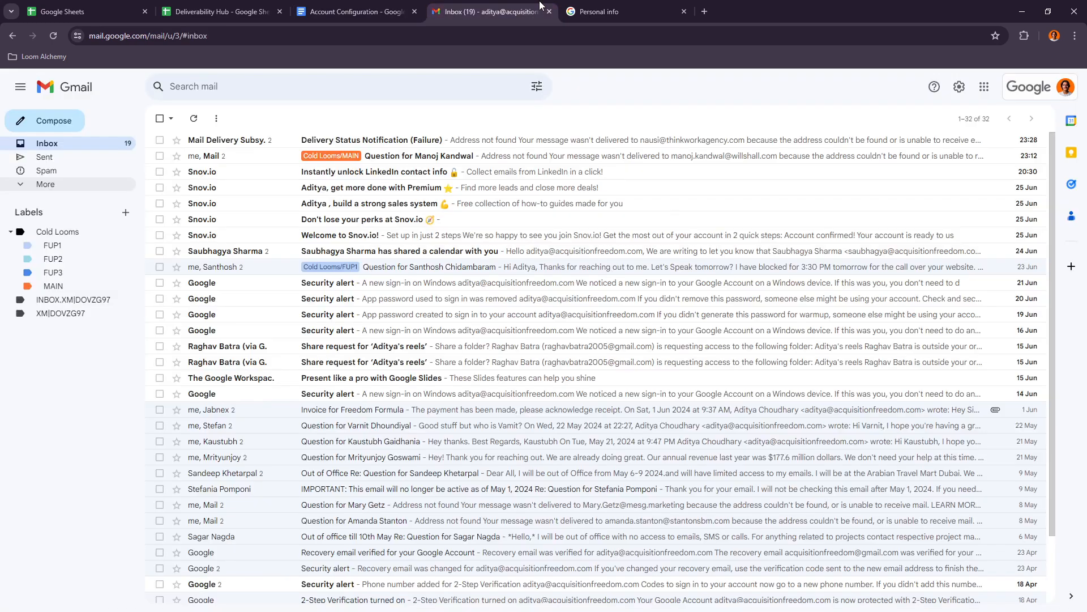
click(76, 120)
click(764, 356)
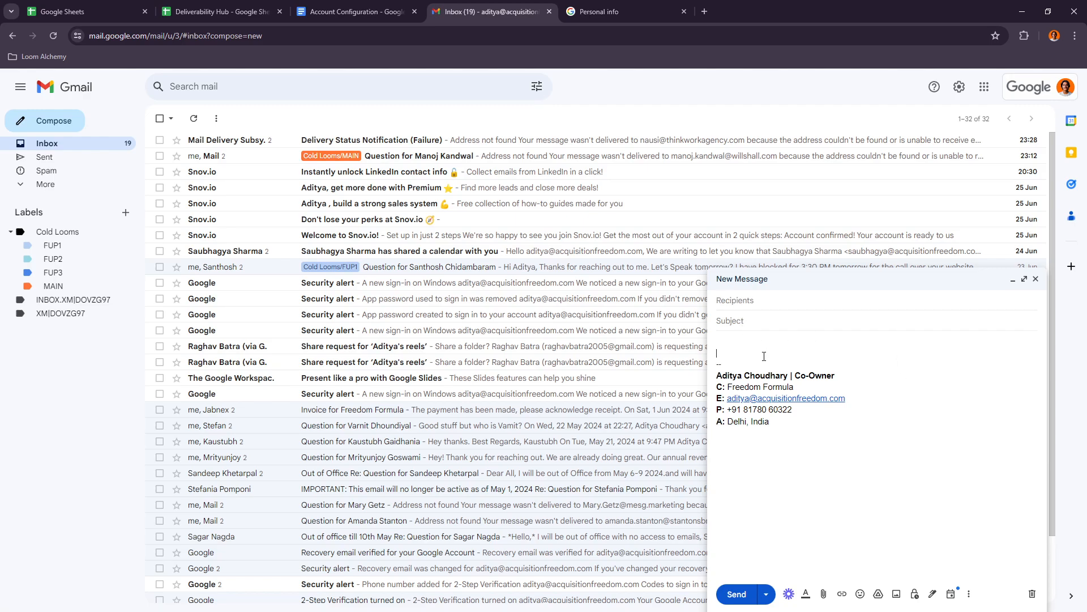
click(969, 593)
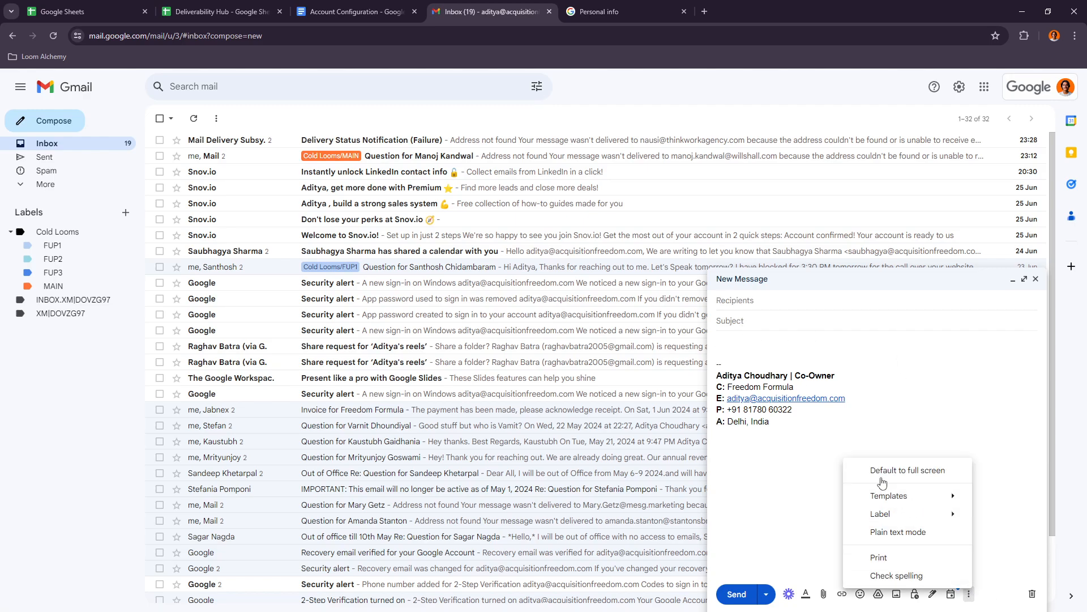
mouse_move(890, 497)
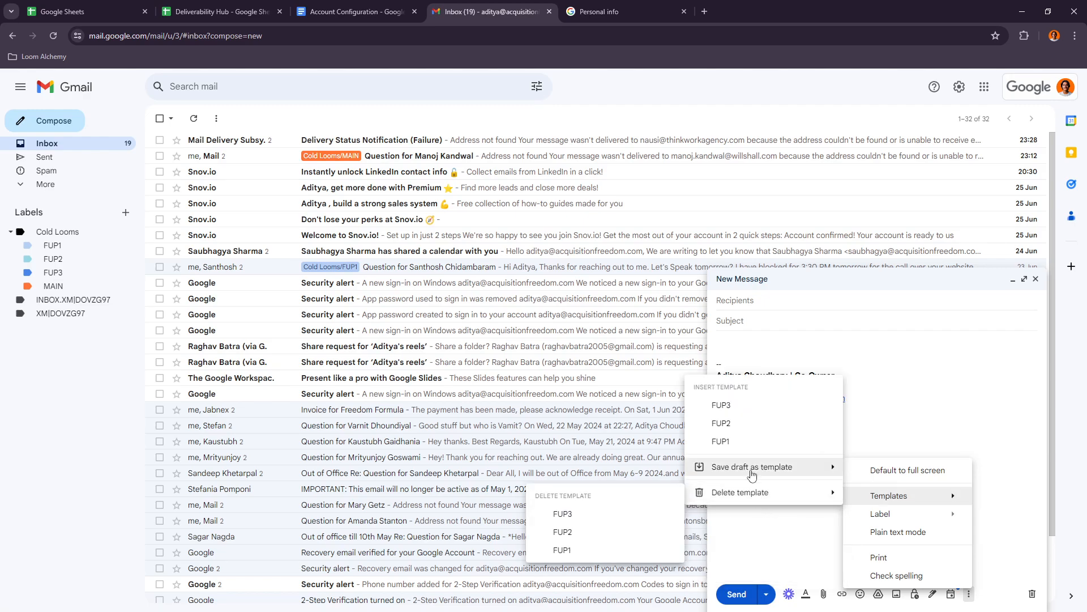
click(733, 441)
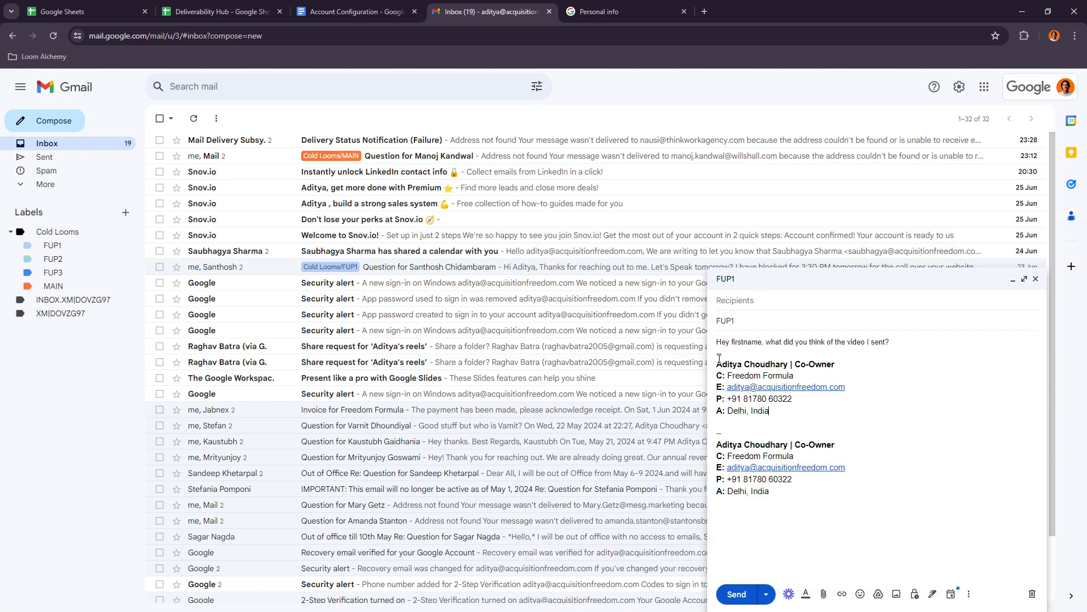
- Read the FUP1 follow-up text in the draft and clear the inserted template
drag(722, 344, 867, 342)
click(886, 341)
drag(800, 413, 722, 343)
key(BackSpace)
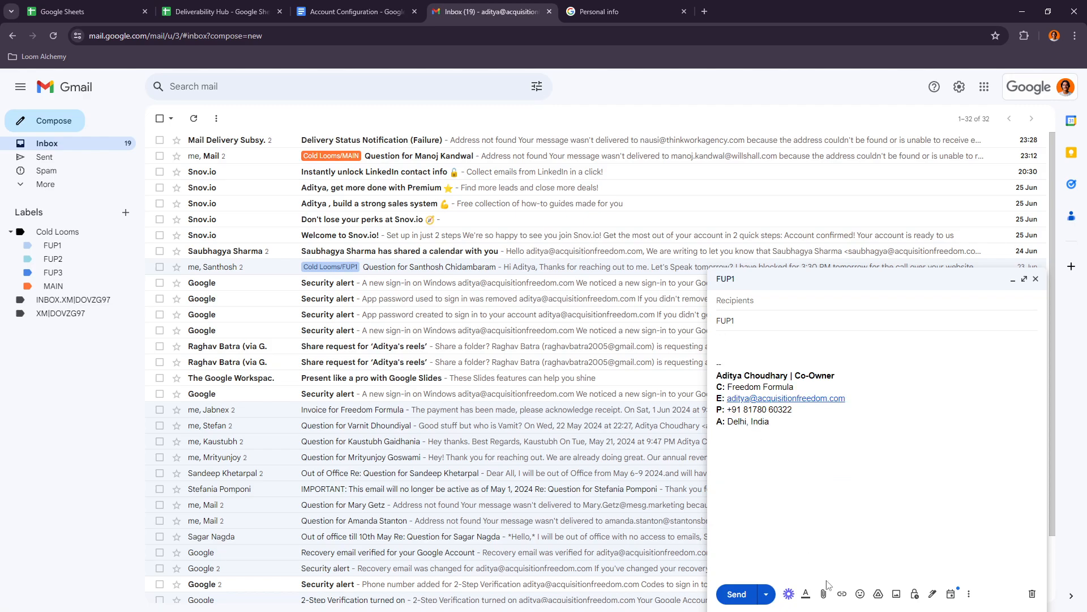
- Insert the FUP2 template into the draft to review its follow-up wording and Loom placeholder, and clear it again
click(968, 594)
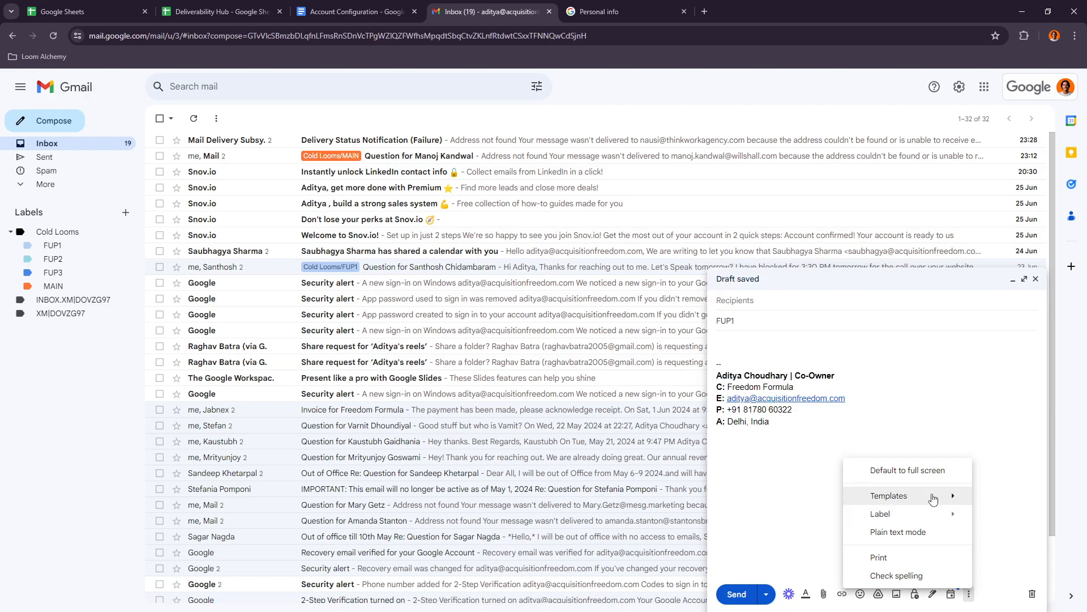
mouse_move(933, 499)
click(759, 424)
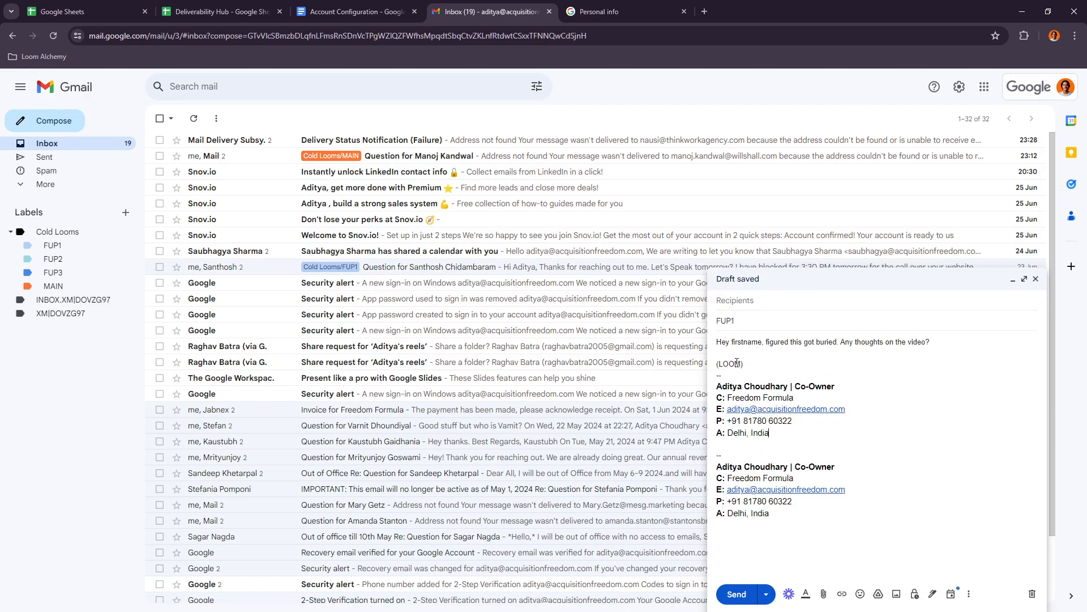
drag(731, 342, 834, 342)
click(850, 344)
drag(743, 366, 717, 369)
click(759, 366)
mouse_move(771, 434)
mouse_down()
mouse_move(717, 420)
mouse_move(716, 340)
mouse_up()
key(BackSpace)
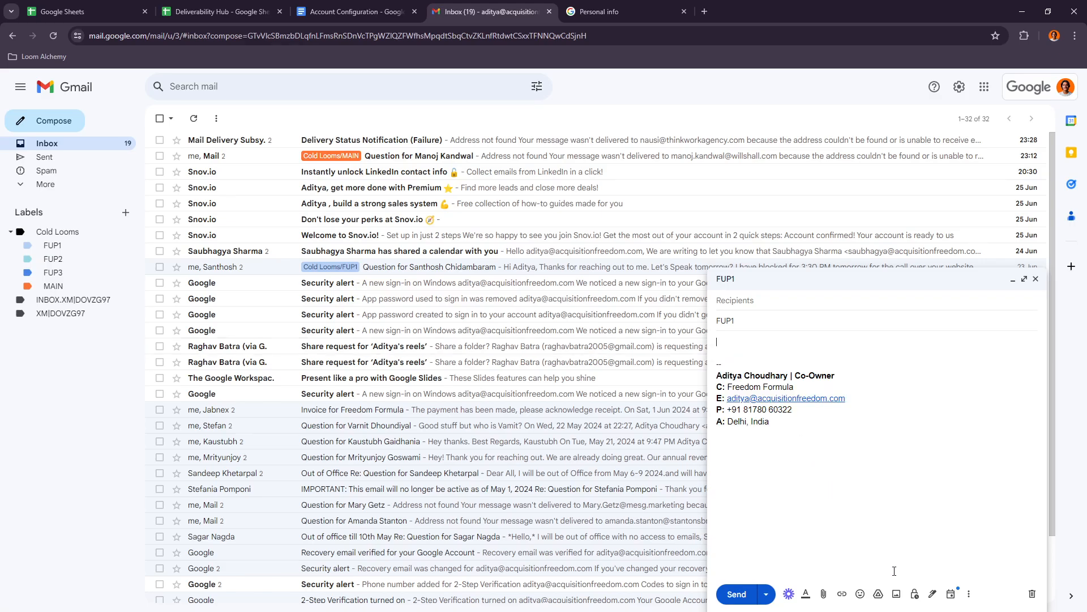
- Insert the FUP3 template to review its wording, clear the inserted text and close the draft
click(966, 593)
mouse_move(930, 496)
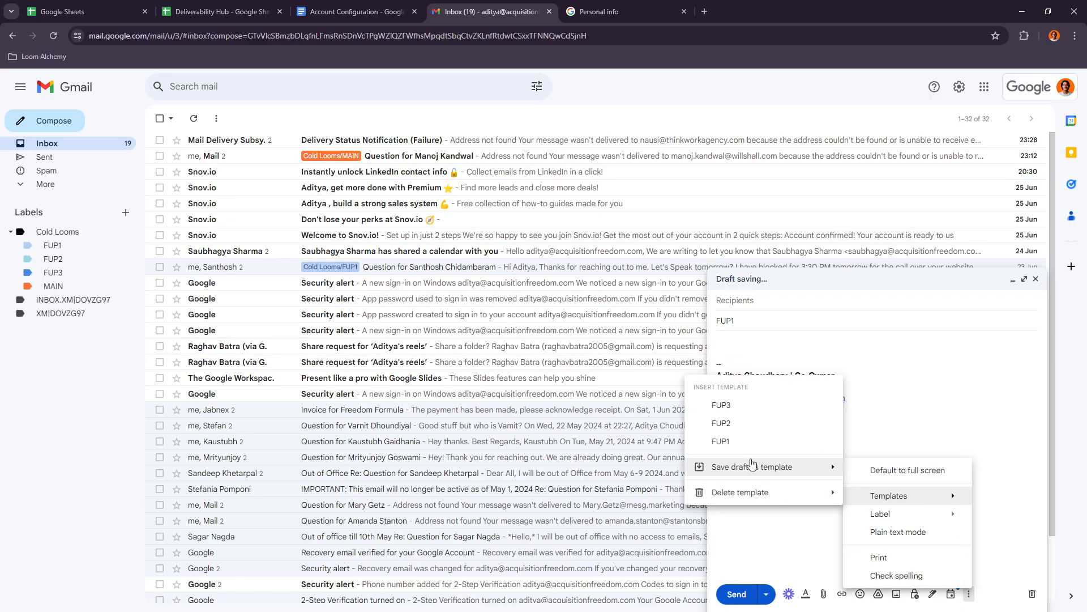
click(738, 410)
drag(724, 342, 856, 341)
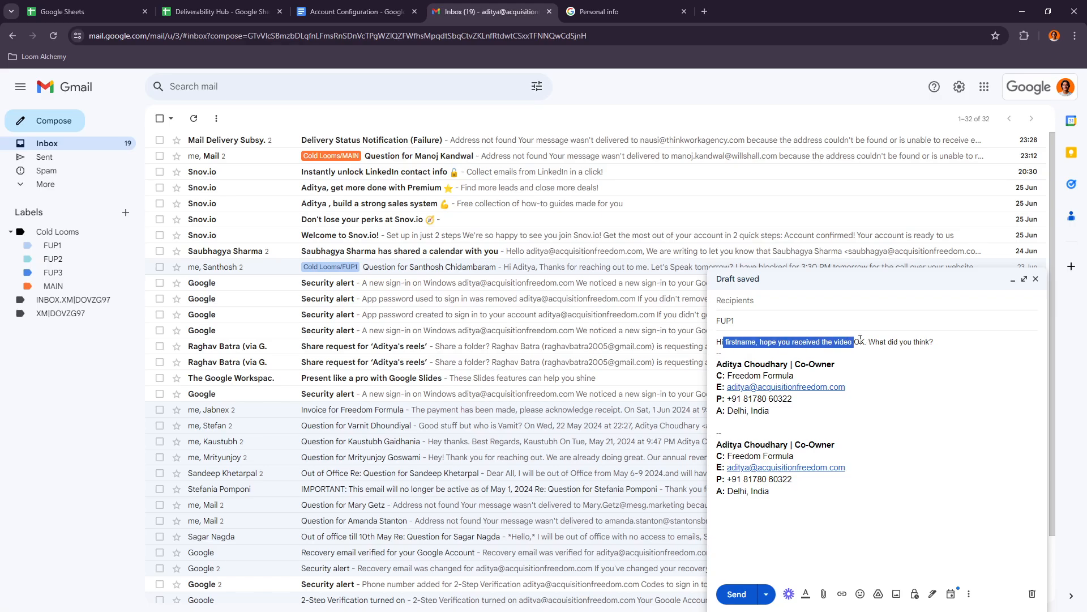
click(913, 342)
drag(810, 426, 716, 341)
key(BackSpace)
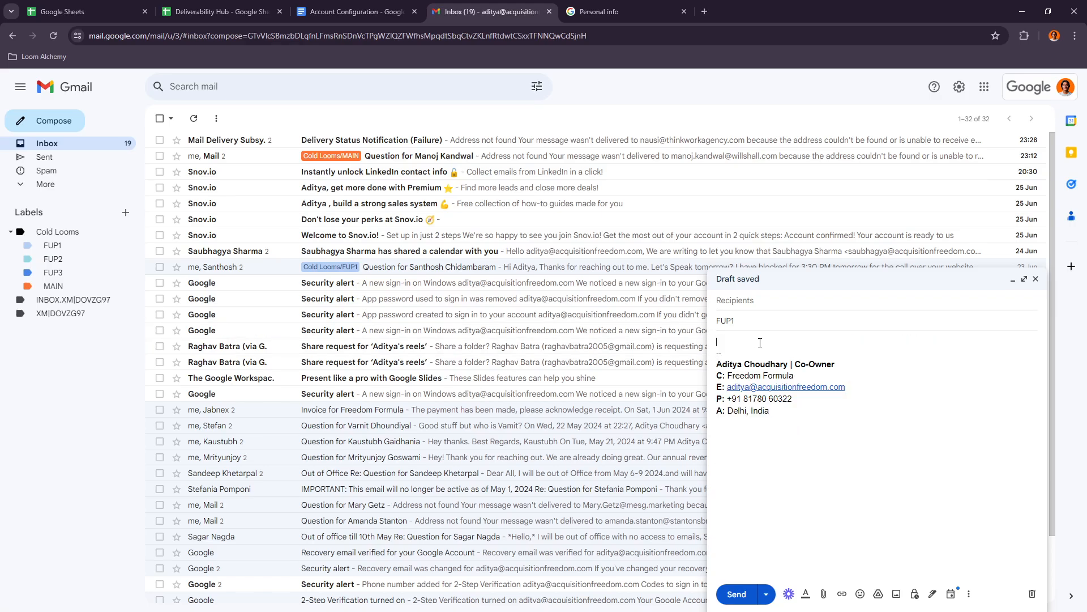
click(1035, 279)
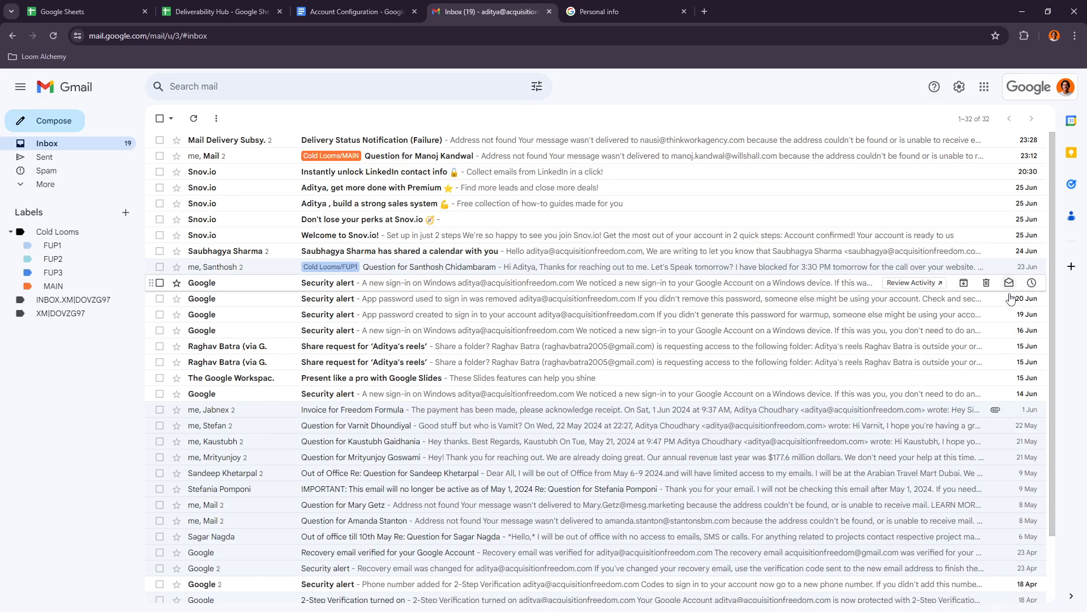
- Switch to the Account Configuration document and read the cold Labels item with its colour-coding list
click(362, 9)
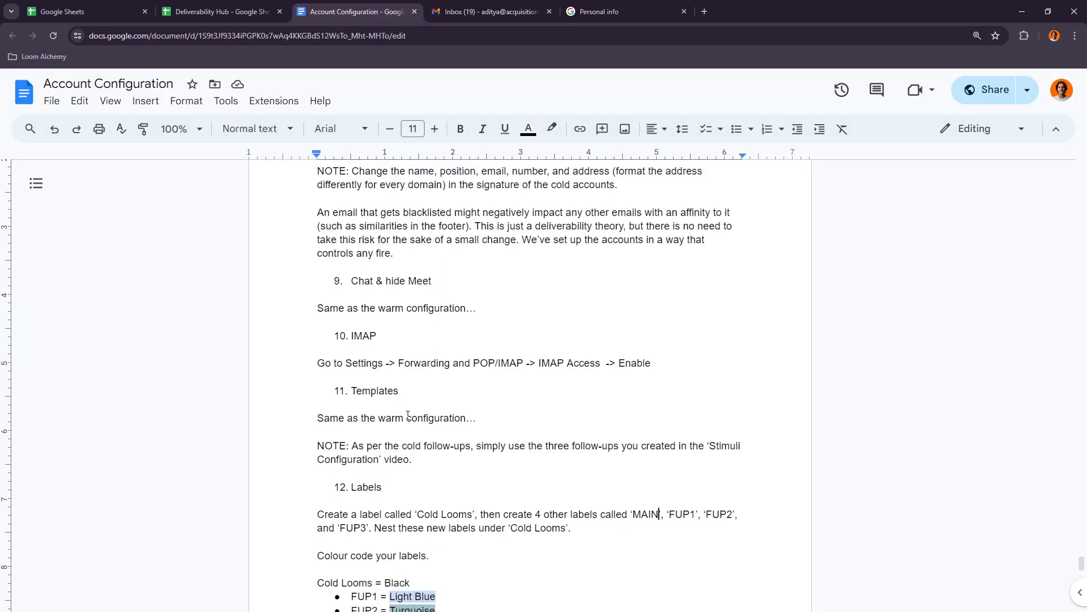
scroll(407, 414, down, 2)
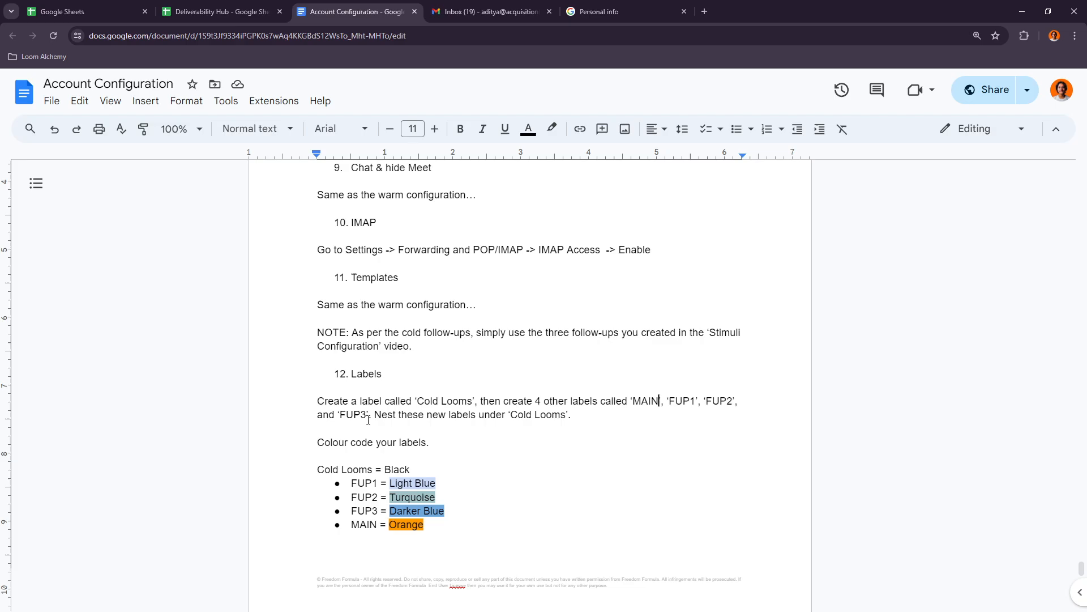
scroll(371, 422, down, 4)
scroll(372, 368, up, 1)
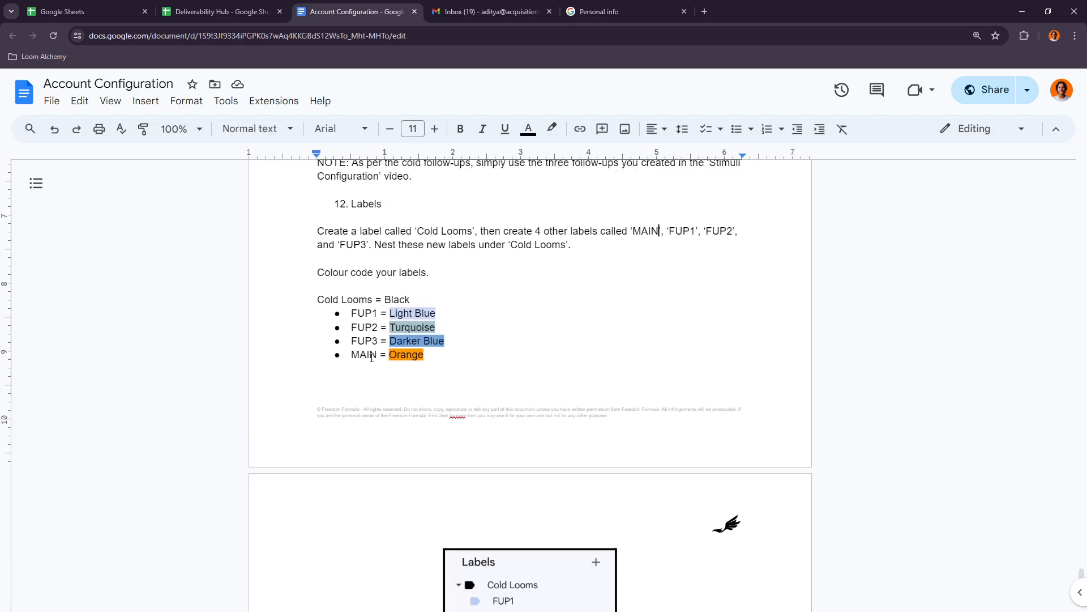
- Return to the cold account's Gmail, look at the new label dialog and cancel it
click(487, 11)
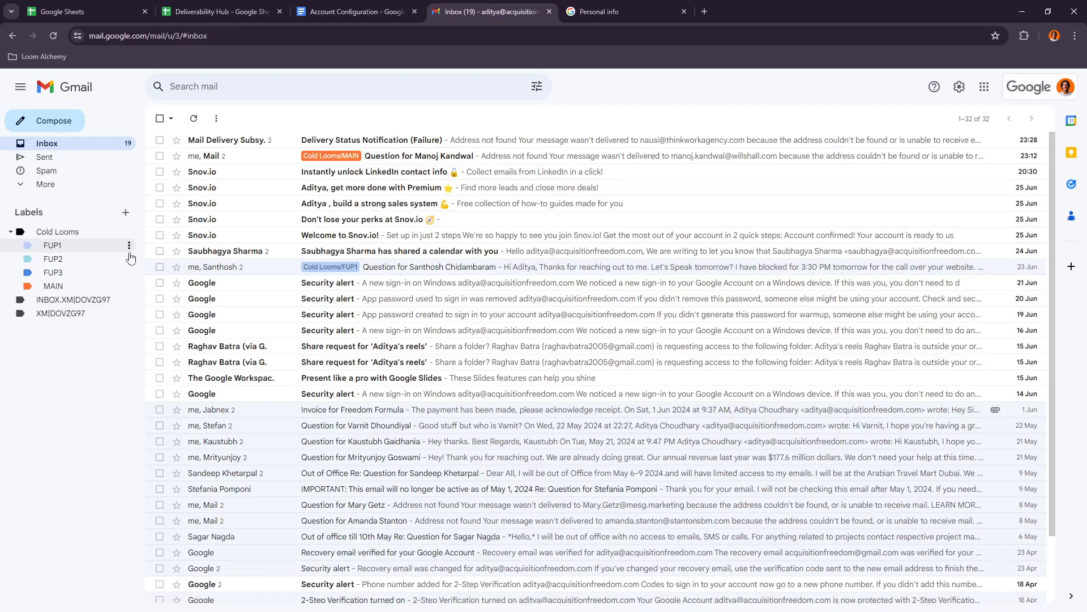
click(125, 214)
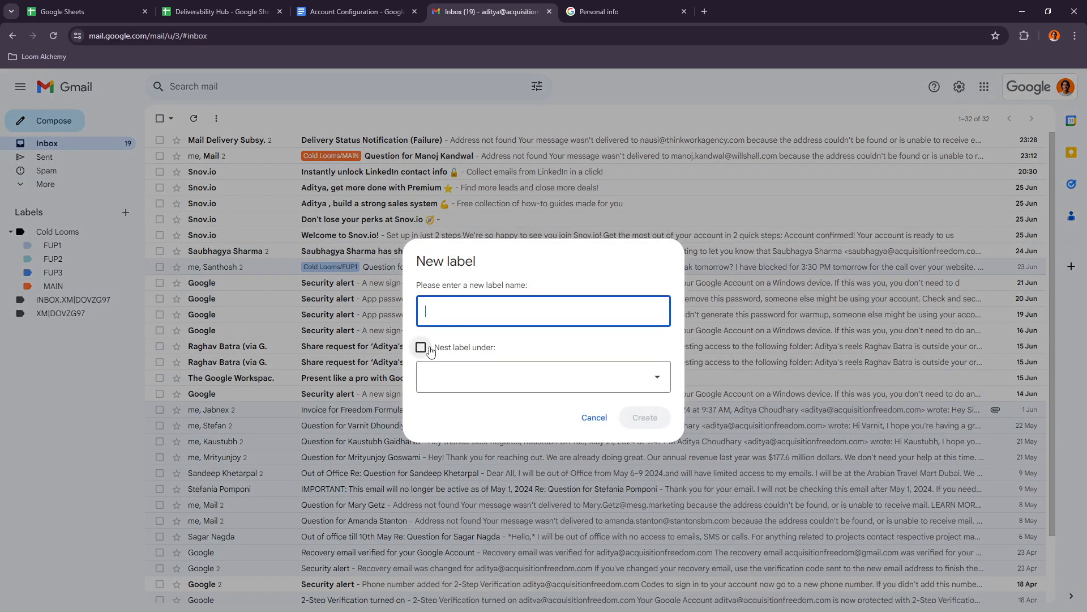
click(594, 418)
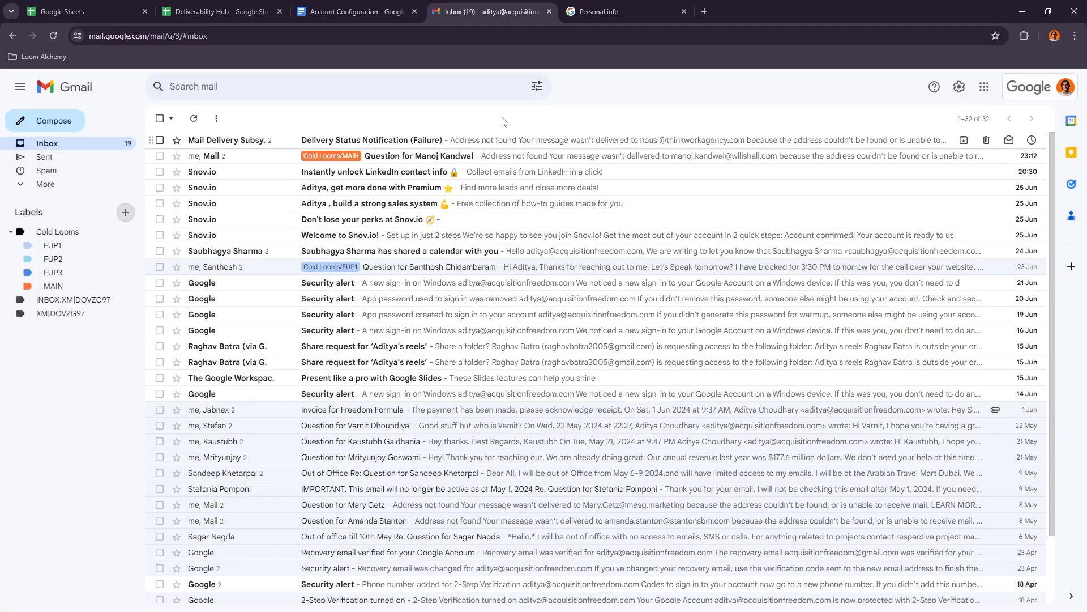
- Read in the document which colours Cold Looms and its nested FUP1, FUP2, FUP3 and MAIN labels need
click(340, 10)
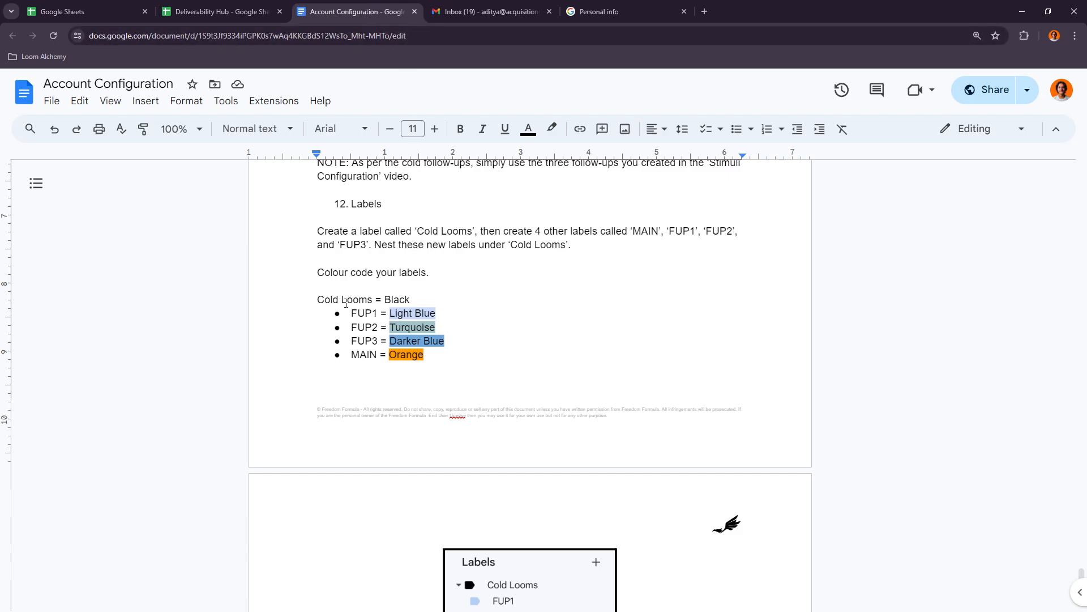
drag(352, 302, 418, 301)
click(404, 313)
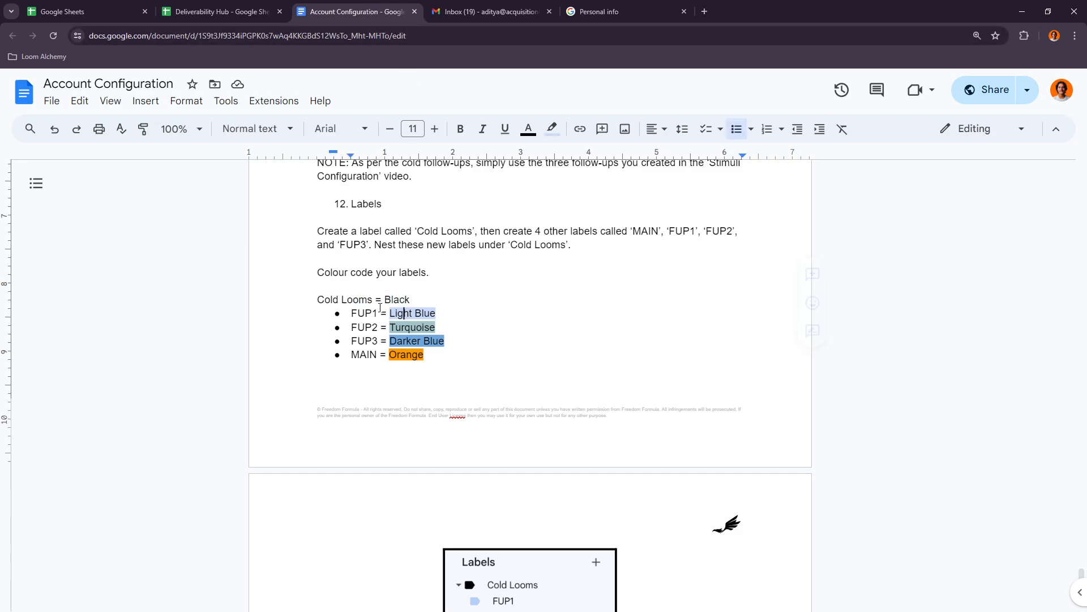
click(353, 316)
drag(352, 355, 372, 313)
- Check the parent labels offered for nesting a new label in Gmail and dismiss the dialog without creating one
click(453, 11)
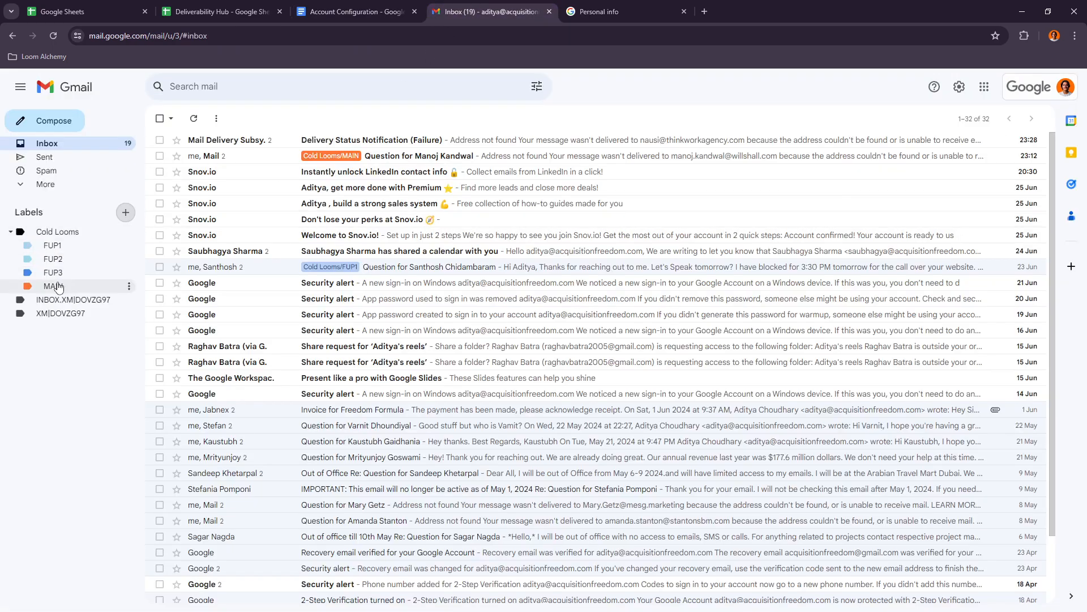
click(125, 213)
click(446, 381)
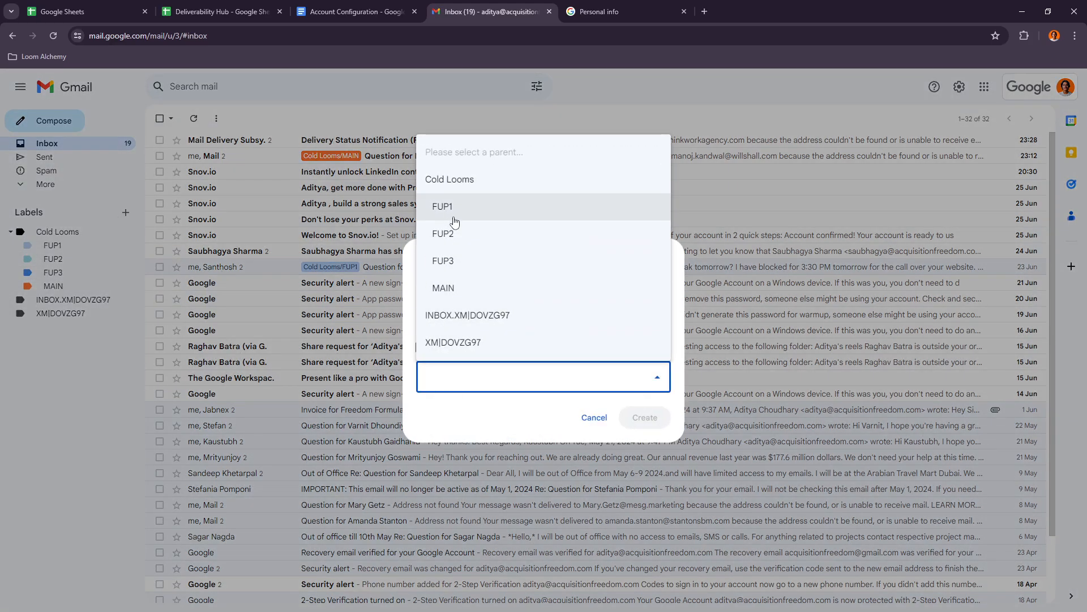
click(40, 440)
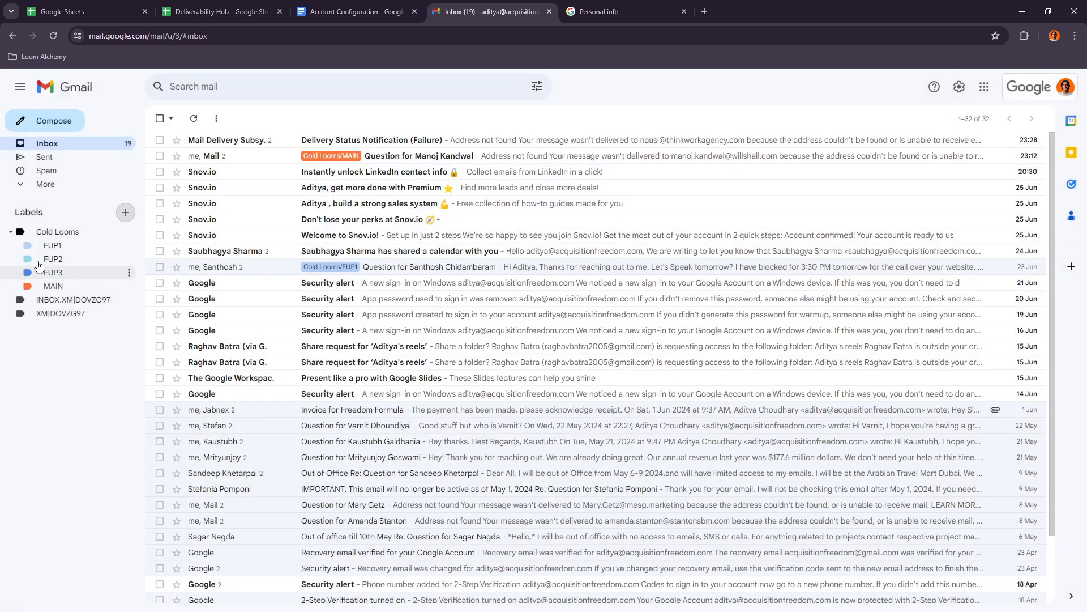
- Read the document's Labels example image and the Forwarding item's setup instructions
click(351, 11)
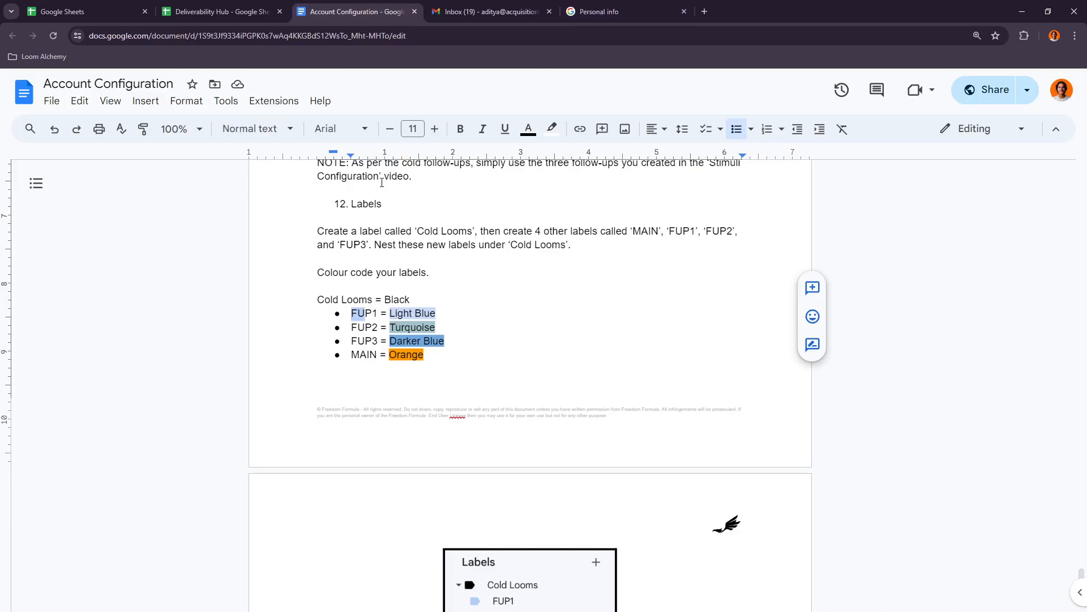
scroll(381, 183, down, 6)
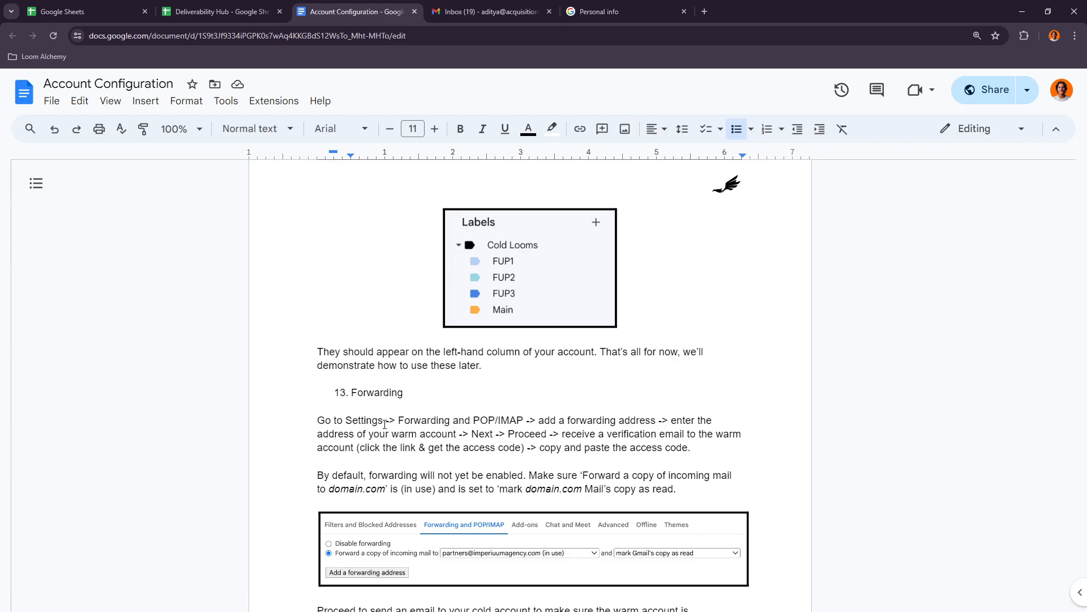
scroll(384, 423, down, 2)
scroll(417, 375, up, 3)
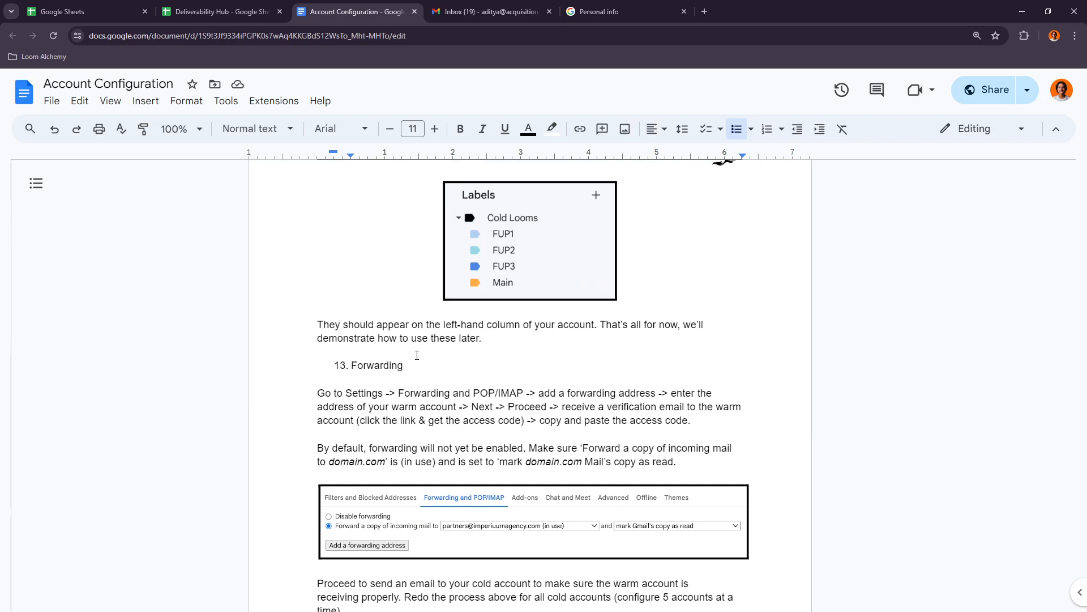
- Open the cold account's Gmail forwarding and POP/IMAP settings and check the address incoming mail is forwarded to
click(488, 5)
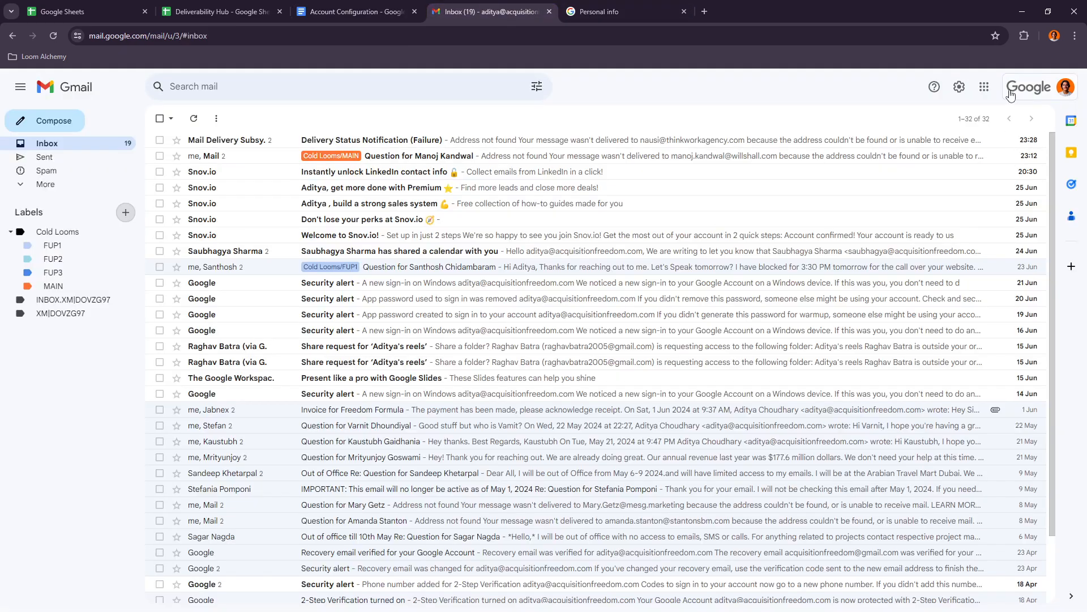
click(959, 87)
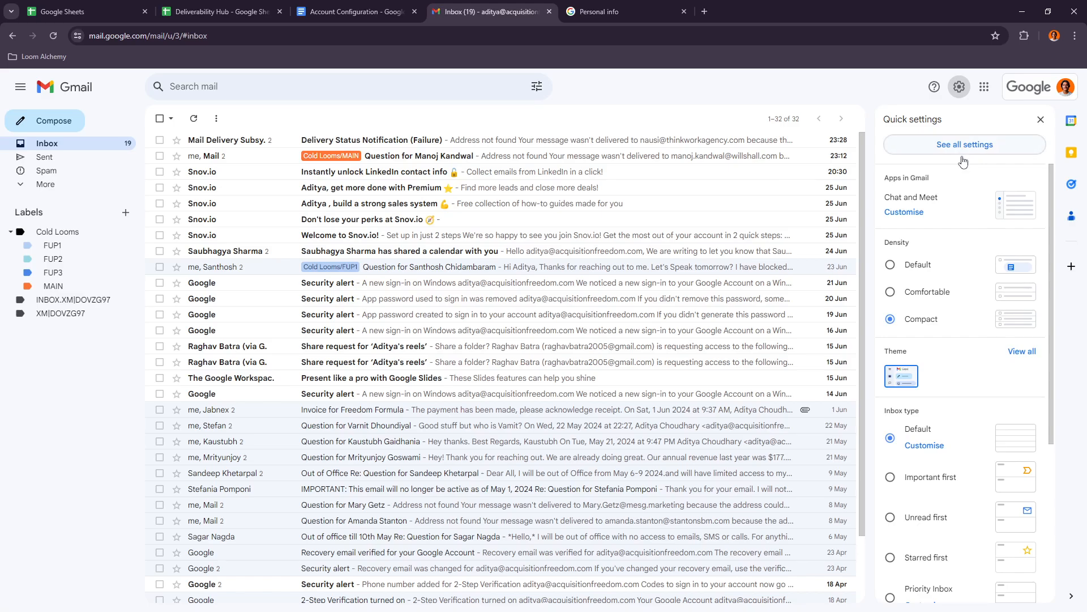
click(965, 146)
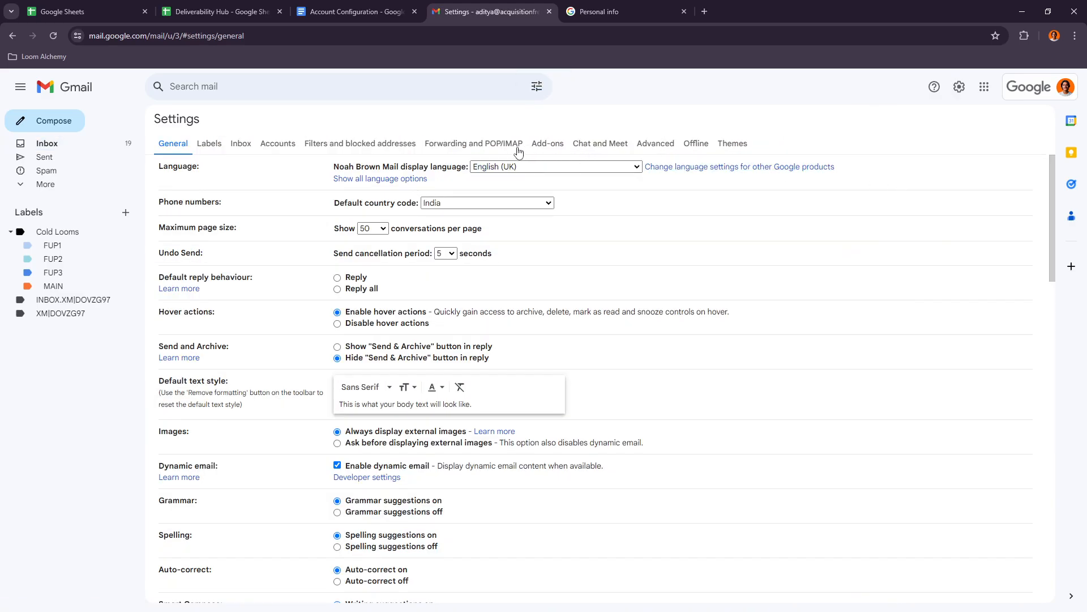
click(497, 144)
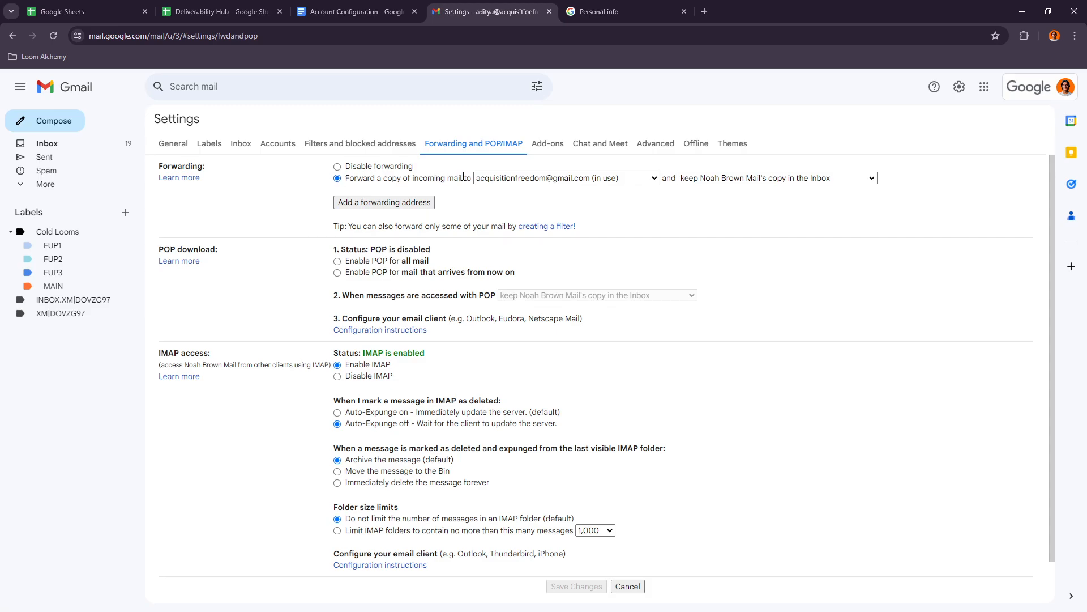
click(507, 178)
click(507, 179)
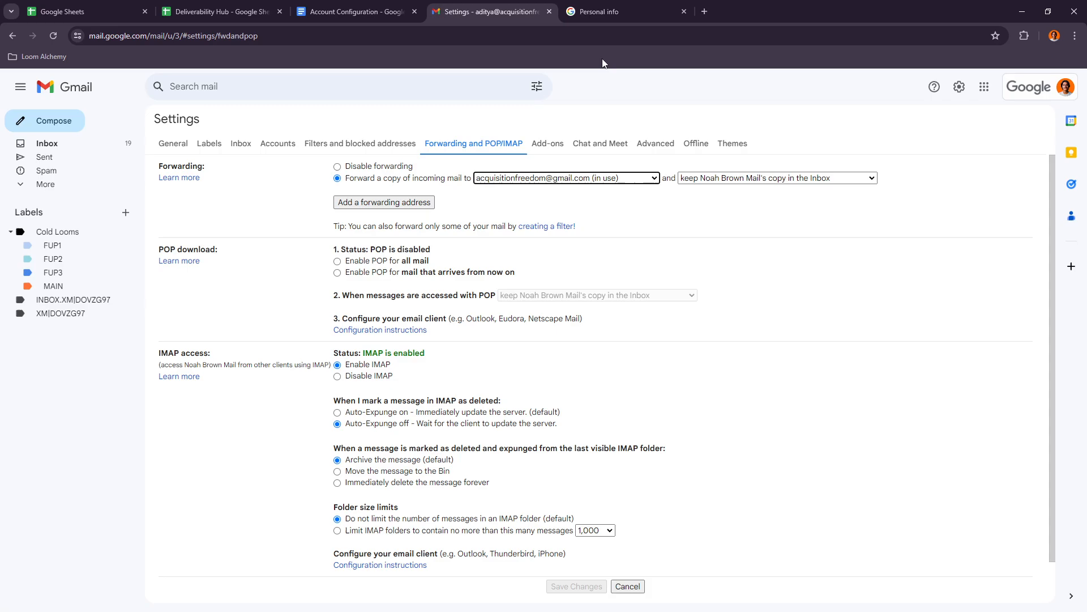
- Reread the Forwarding instruction in the document about entering the warm account's address
click(371, 5)
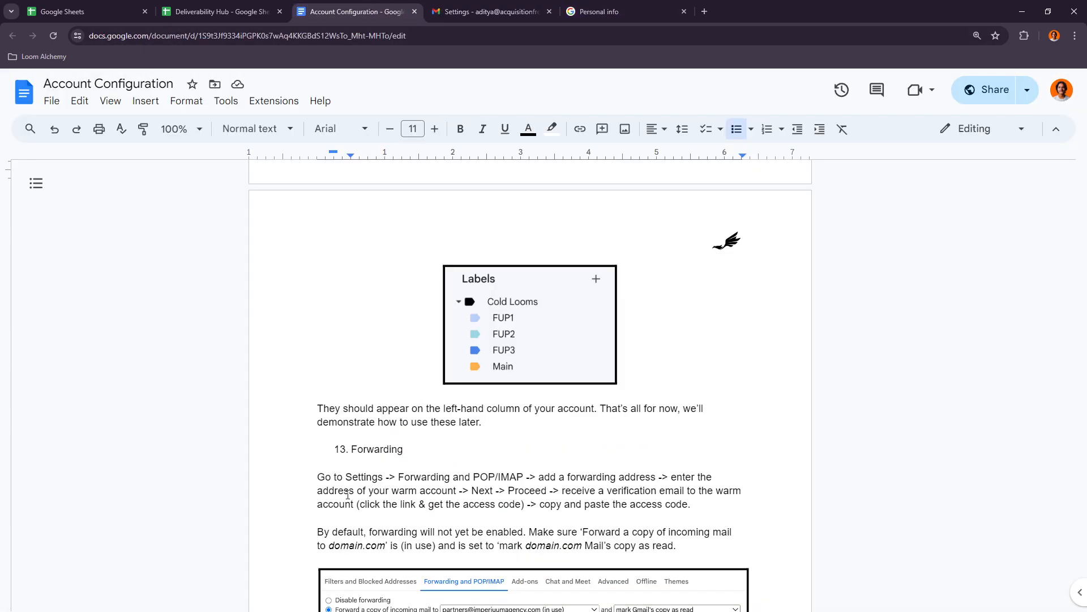
drag(346, 493, 417, 493)
click(457, 491)
- Check Gmail's dialog for adding a forwarding address, cancel it and review the existing forwarding address options
click(481, 10)
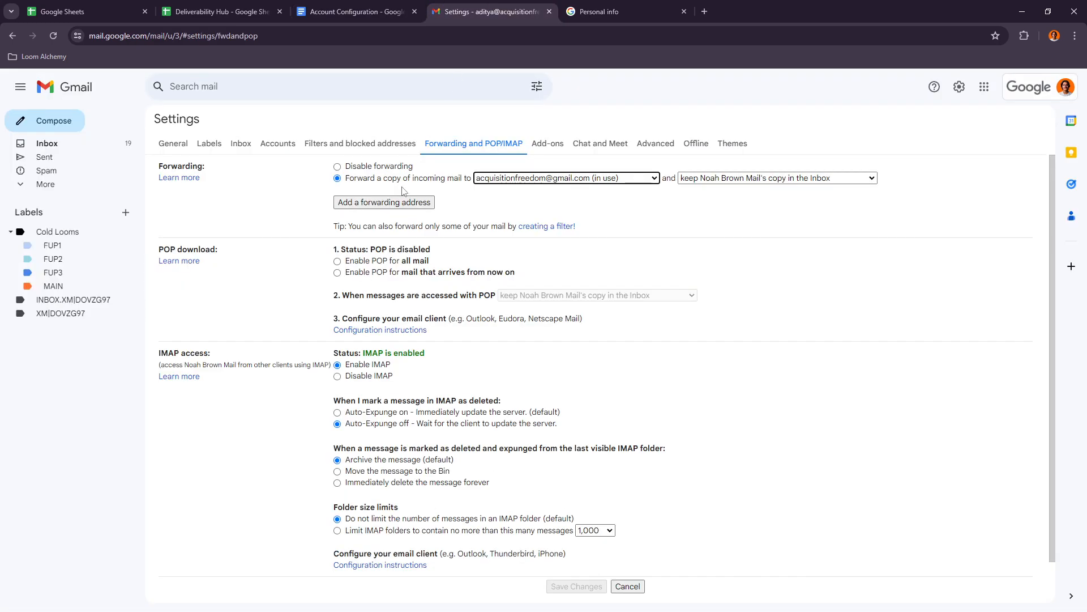
click(380, 207)
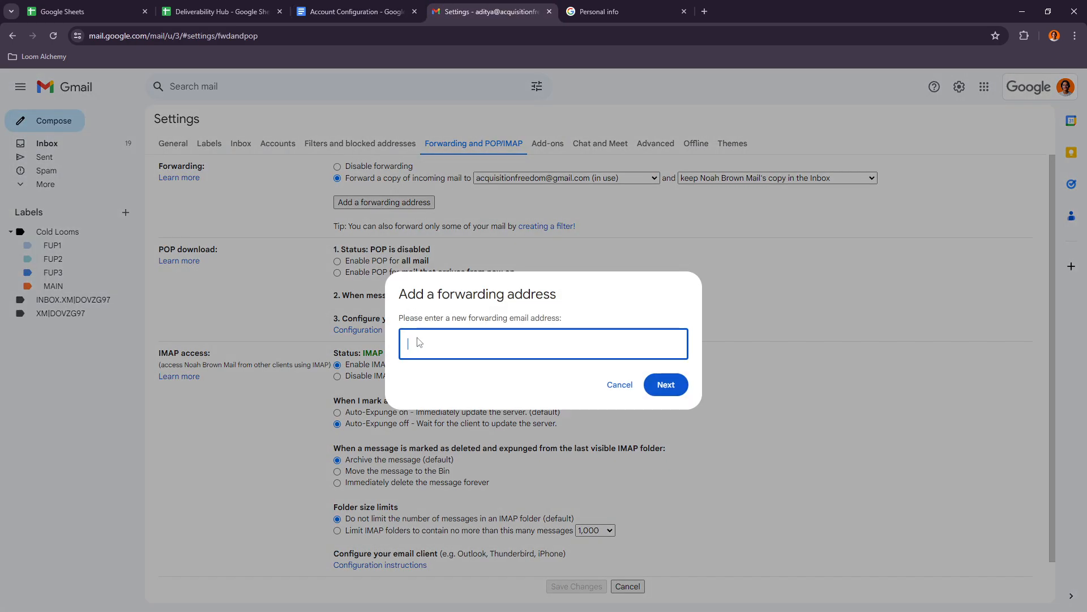
click(620, 385)
click(524, 178)
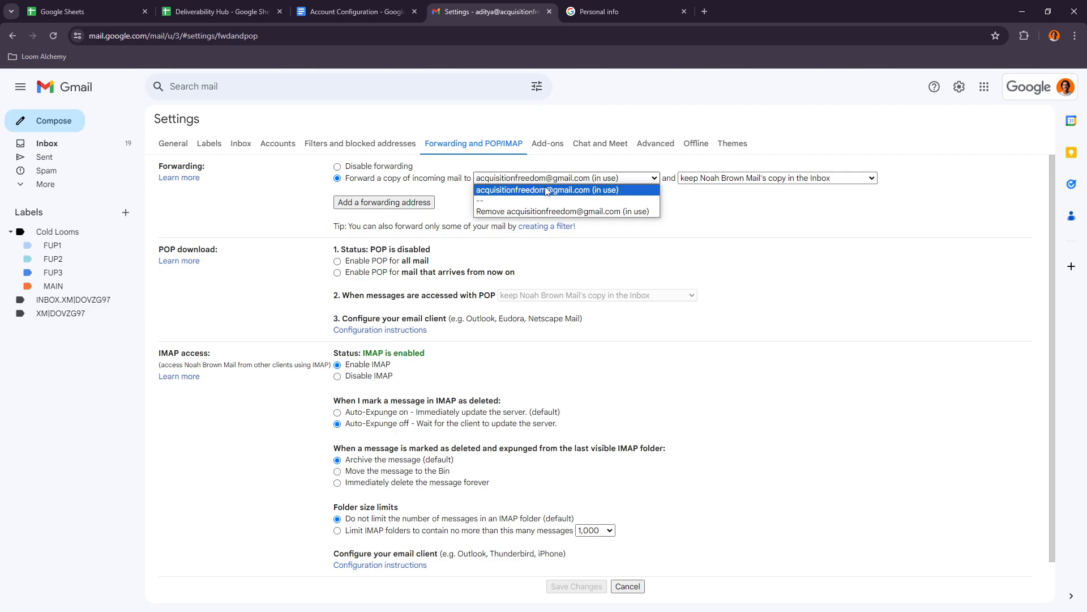
click(545, 193)
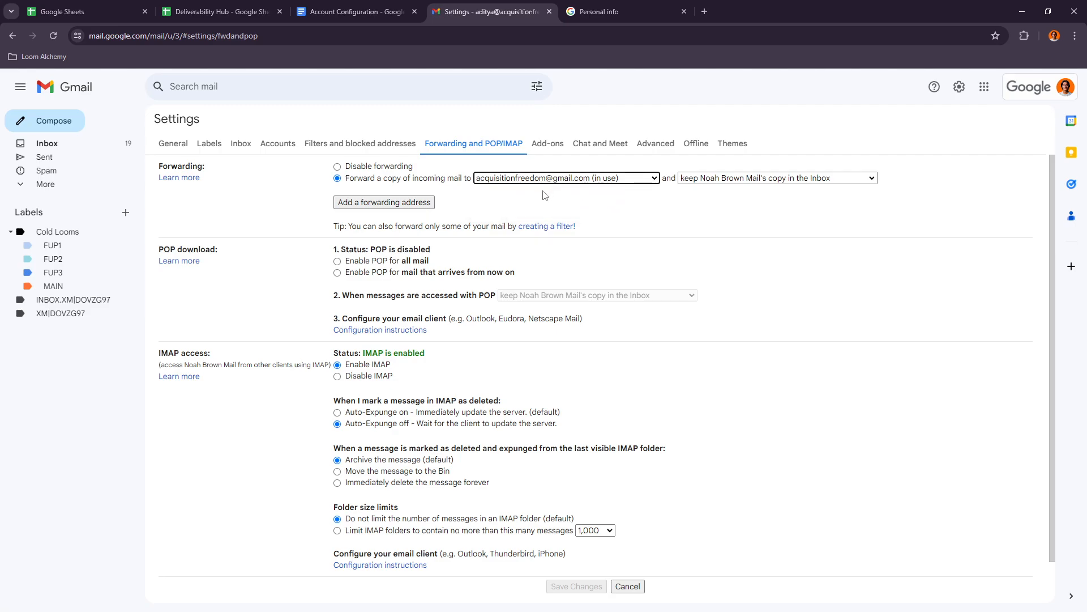
click(510, 179)
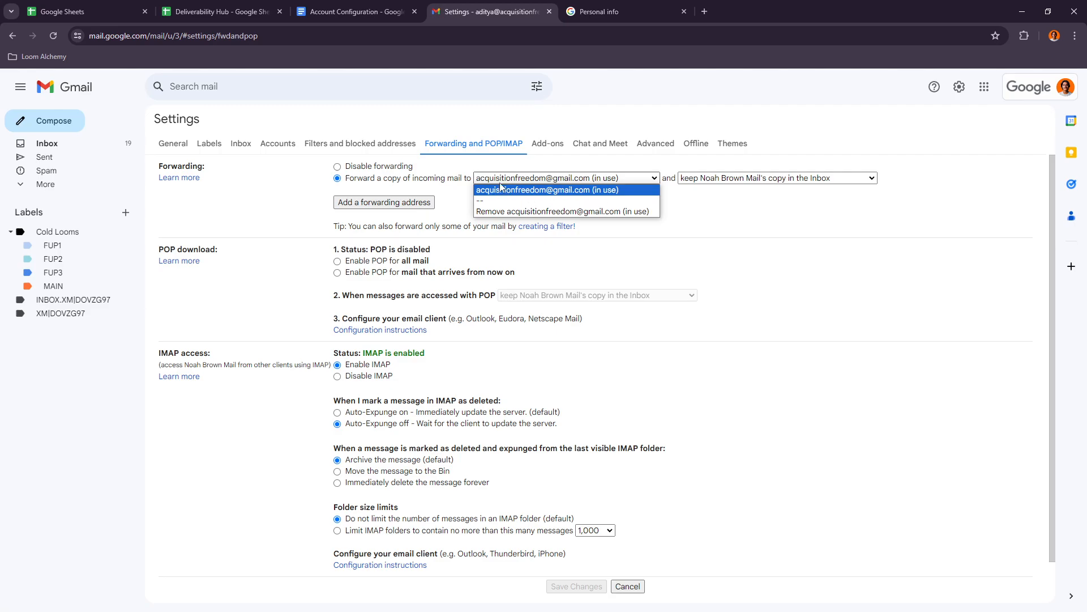
click(558, 177)
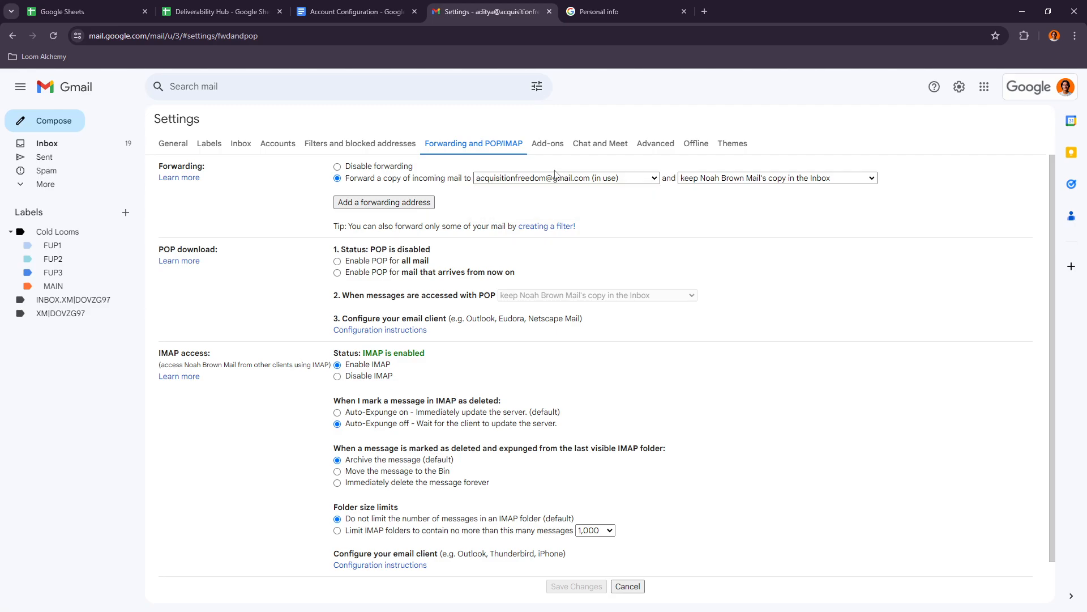
- Try entering a placeholder for the warm account's address as a new forwarding address and cancel the dialog
click(366, 203)
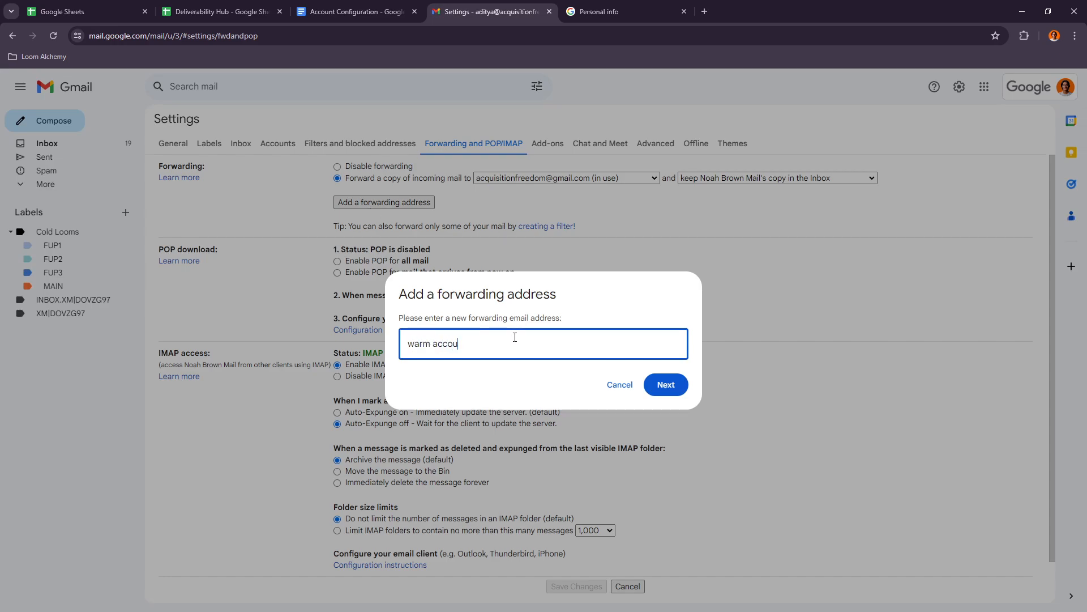
text(warm account @ domain.com)
click(619, 387)
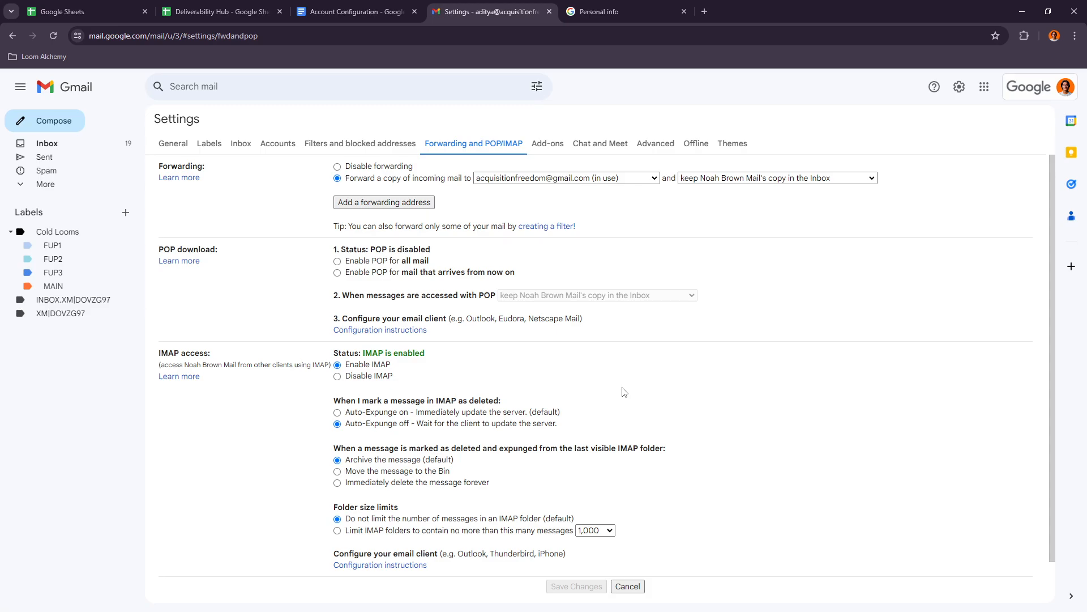
- Check the selected forwarding address in Gmail and reread the document's Forwarding instruction about receiving a verification email
click(539, 179)
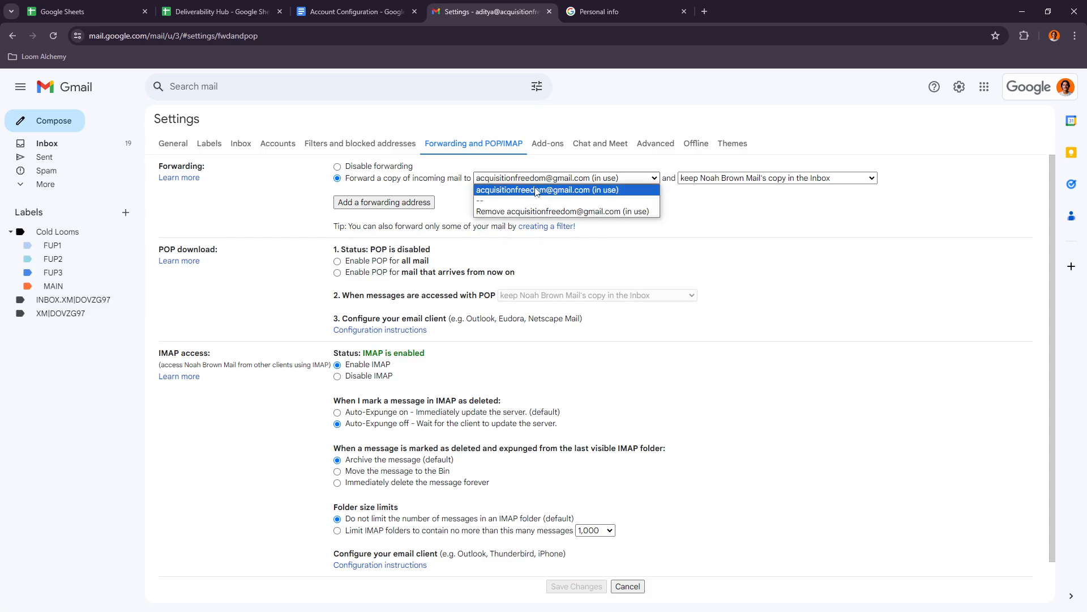
click(536, 190)
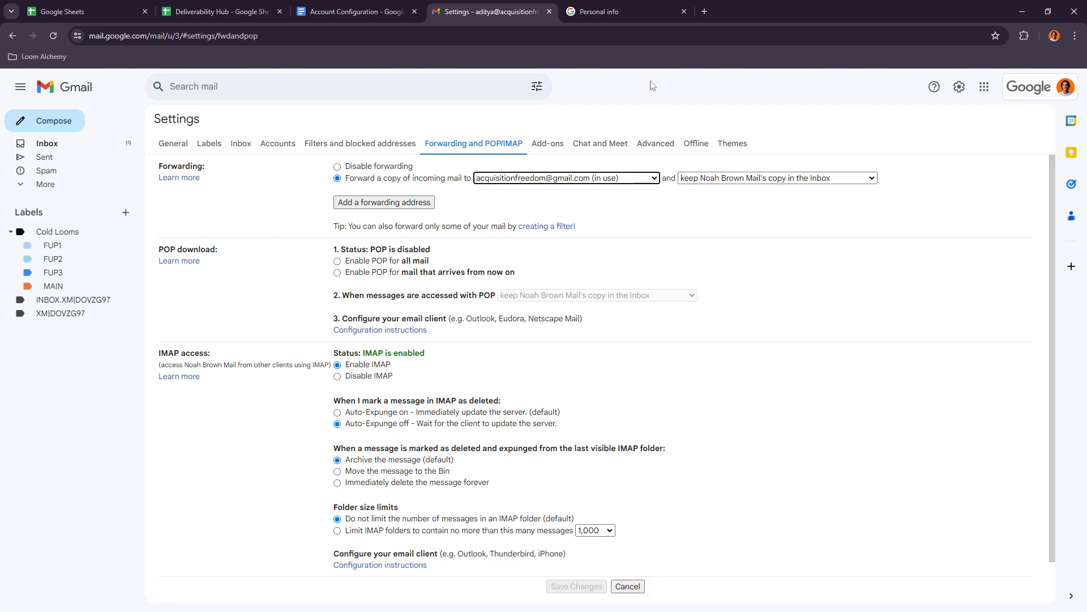
click(351, 12)
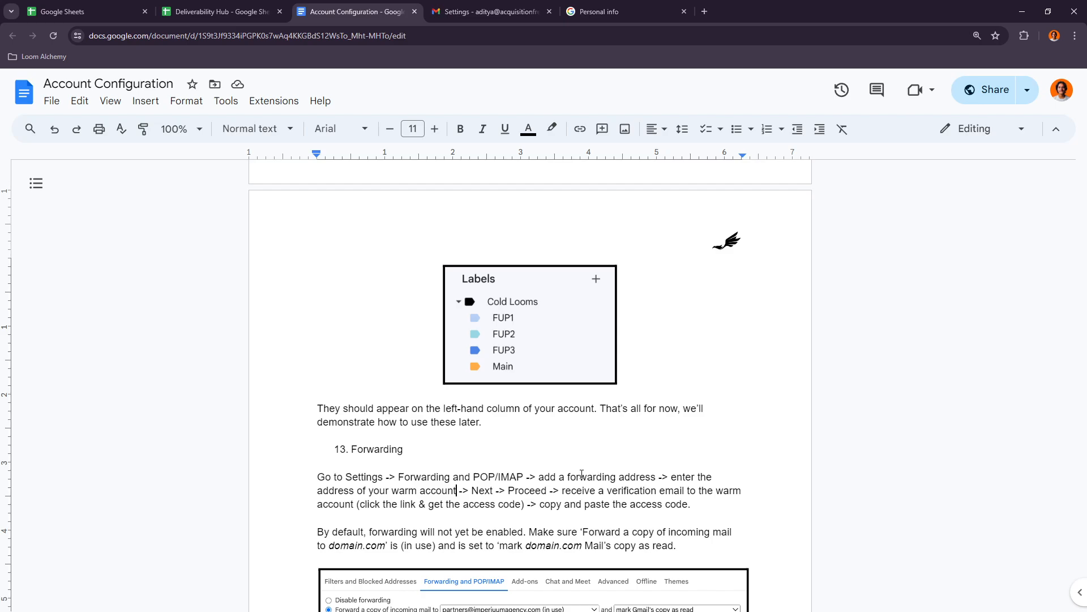
drag(582, 490, 658, 492)
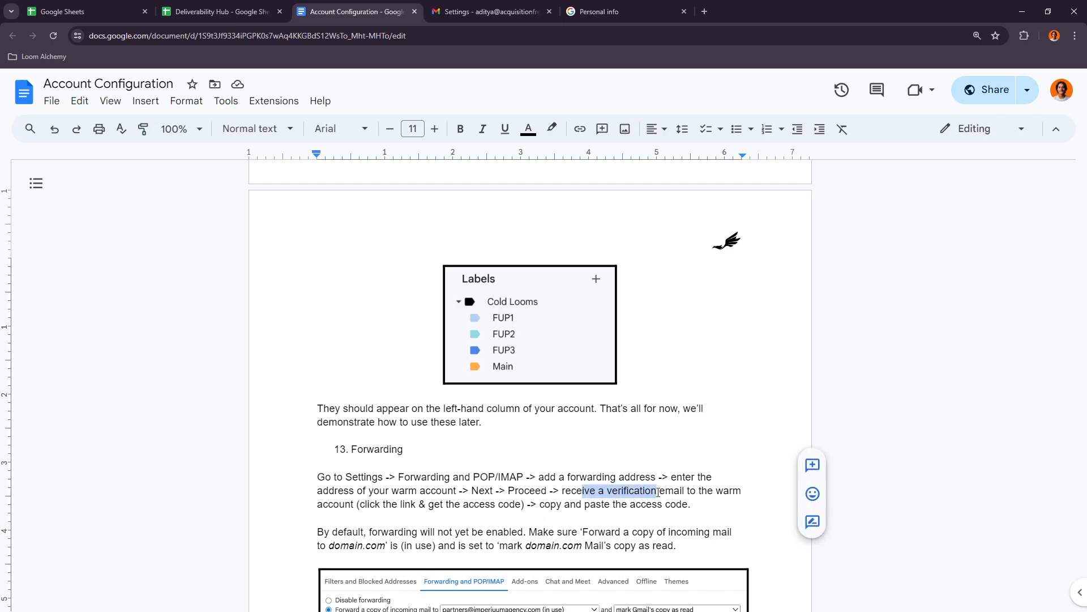
click(697, 492)
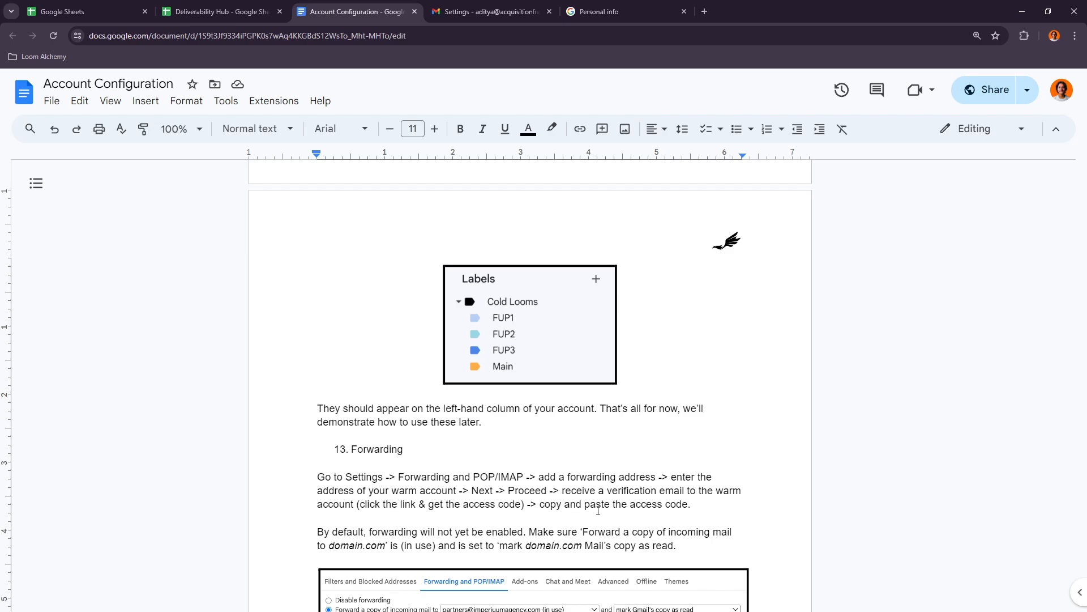
- Return to Gmail's forwarding settings and submit a second email address as a new forwarding address
click(487, 11)
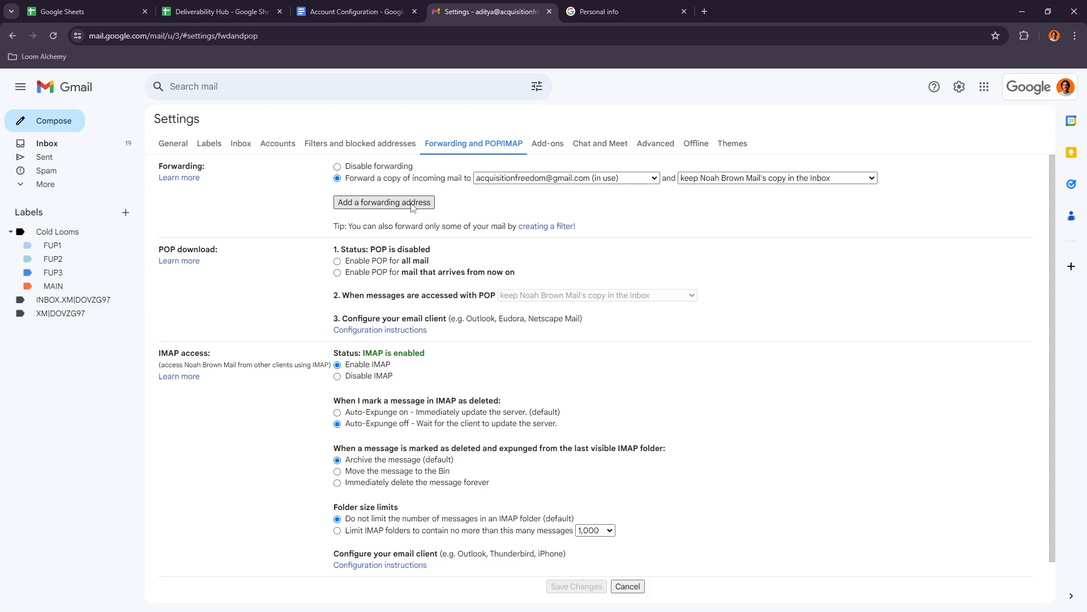
click(384, 202)
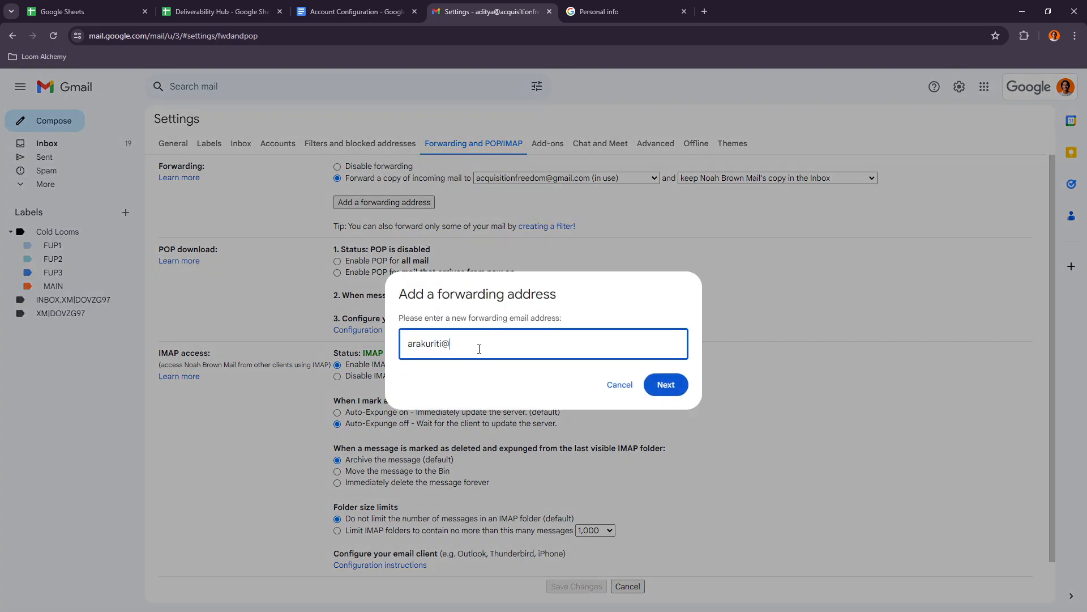
click(666, 385)
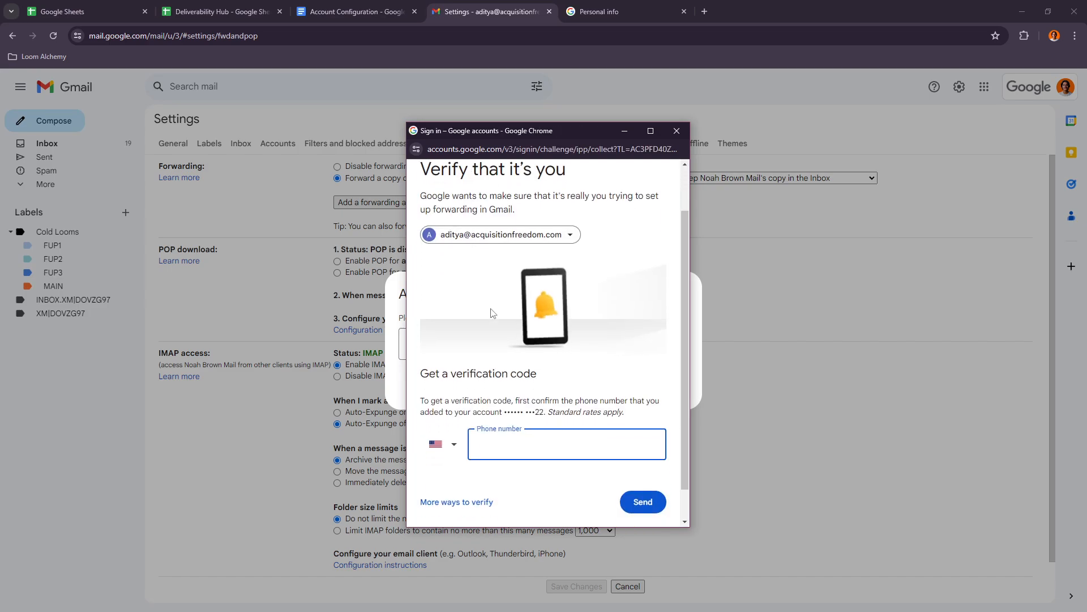
- Choose India (+91) as the country, enter the account's phone number and request an identity verification code
scroll(485, 351, down, 1)
click(441, 443)
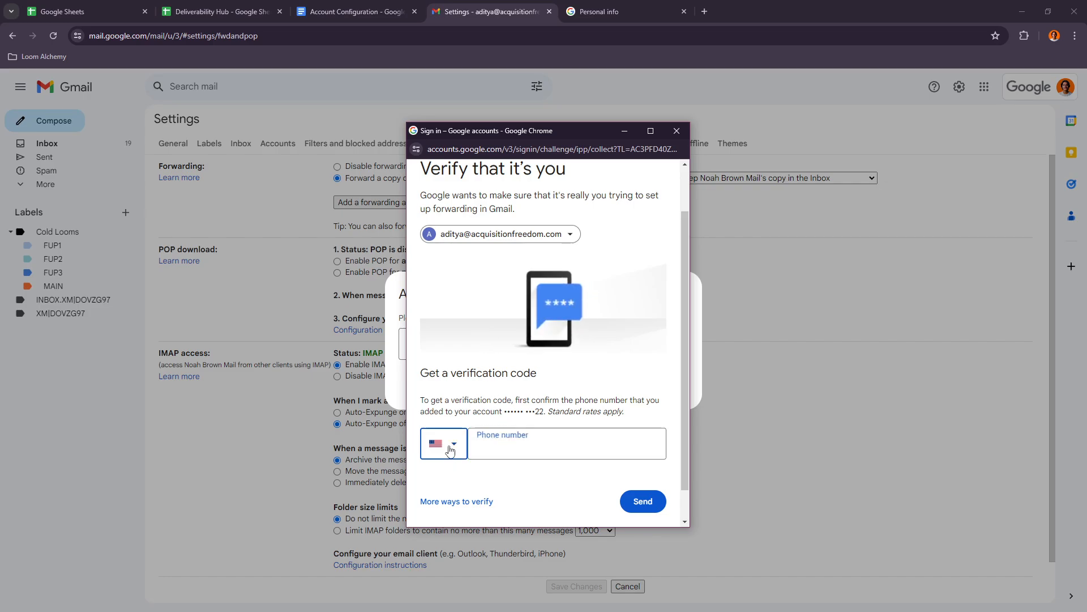
scroll(491, 357, down, 4)
scroll(492, 357, down, 20)
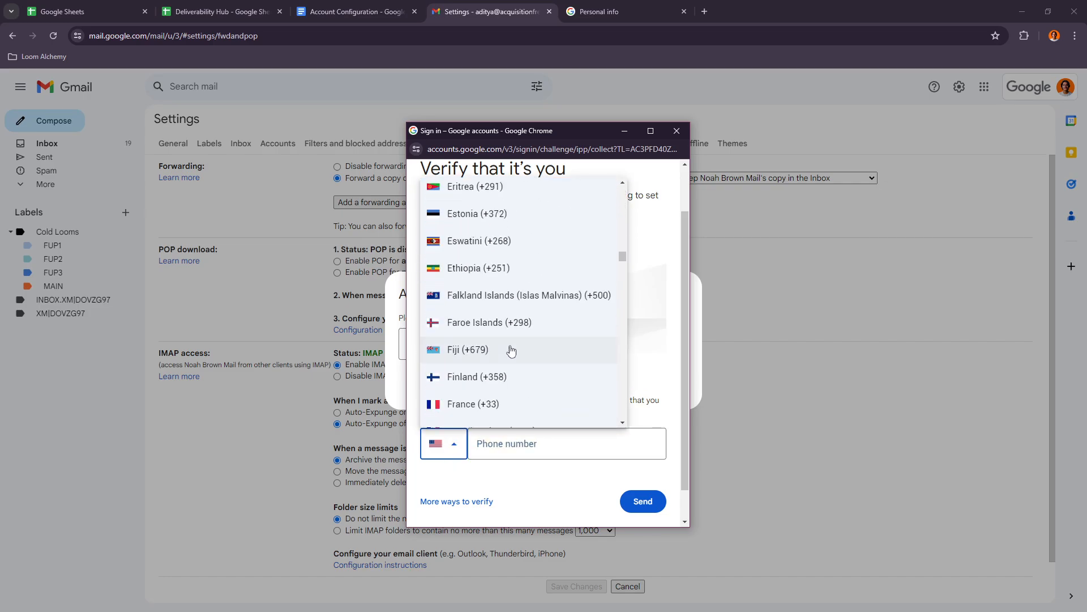
scroll(515, 369, up, 5)
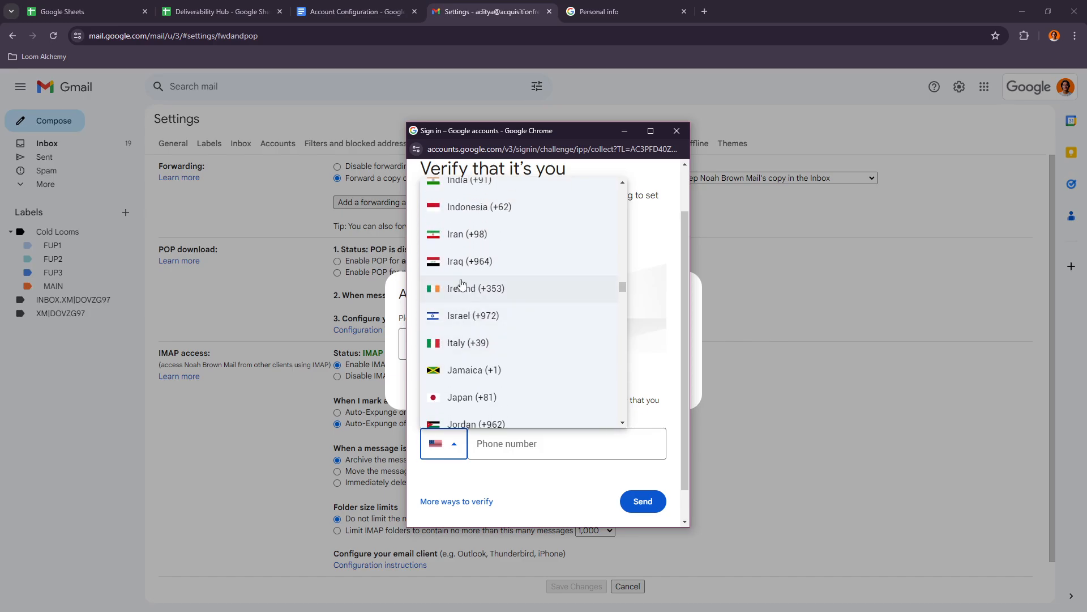
click(466, 293)
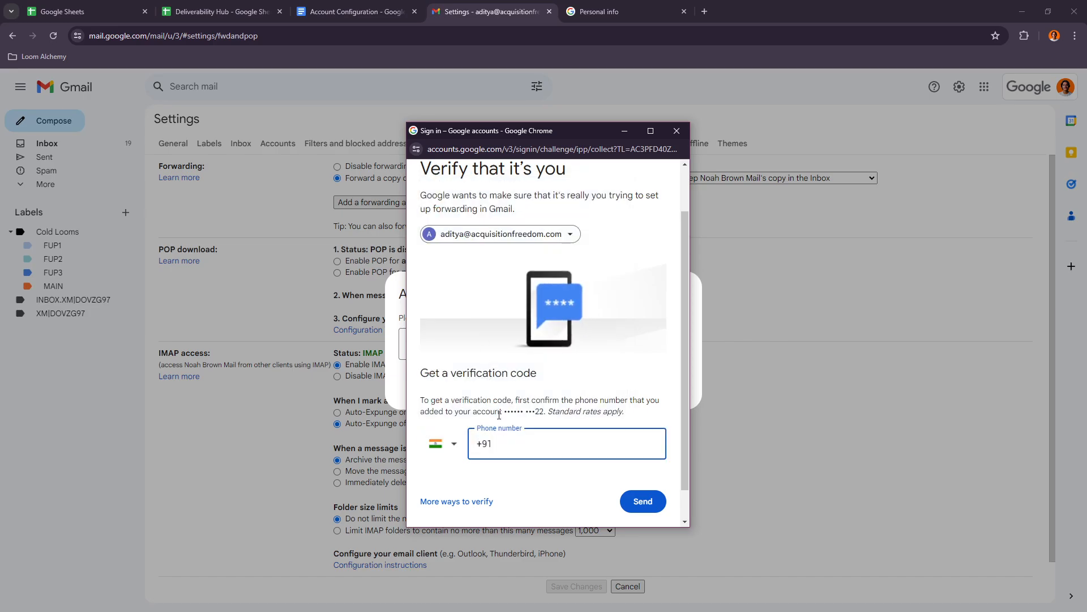
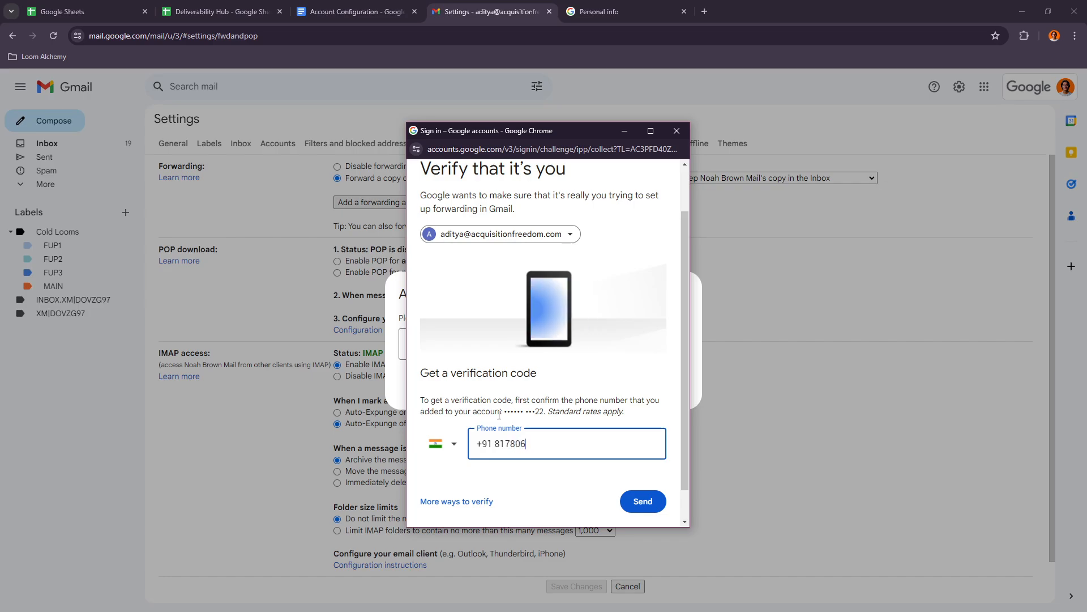
click(642, 502)
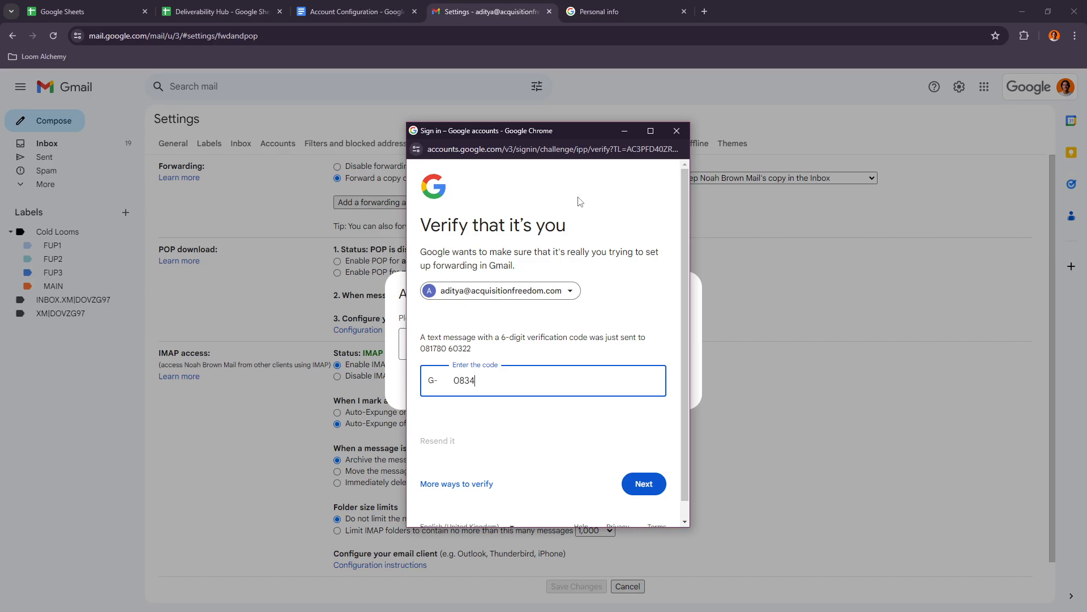
- Submit the texted verification code and proceed with forwarding mail to the new address
click(646, 494)
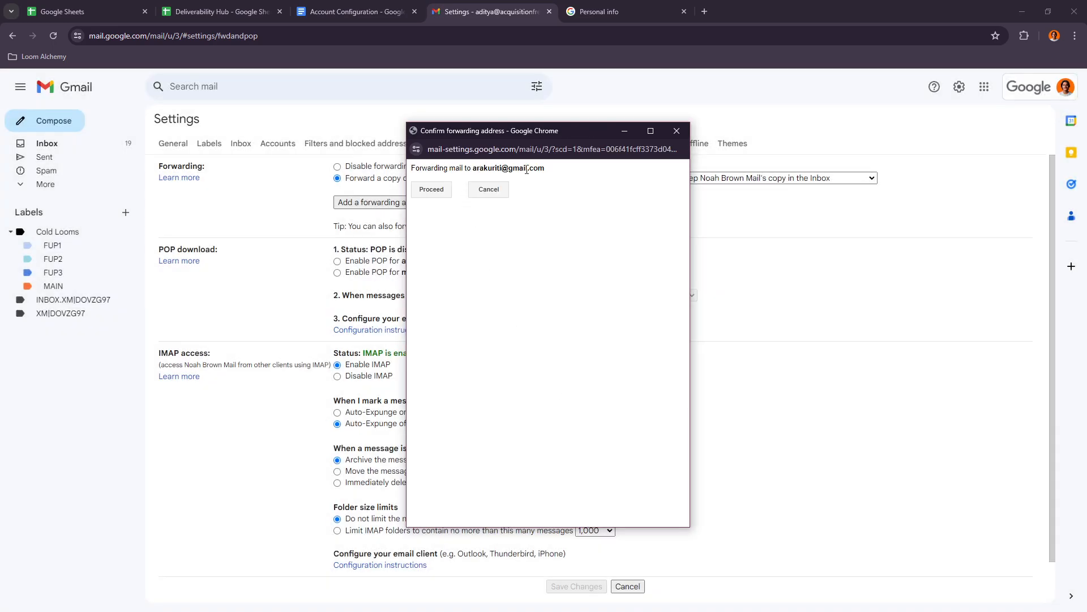
click(440, 190)
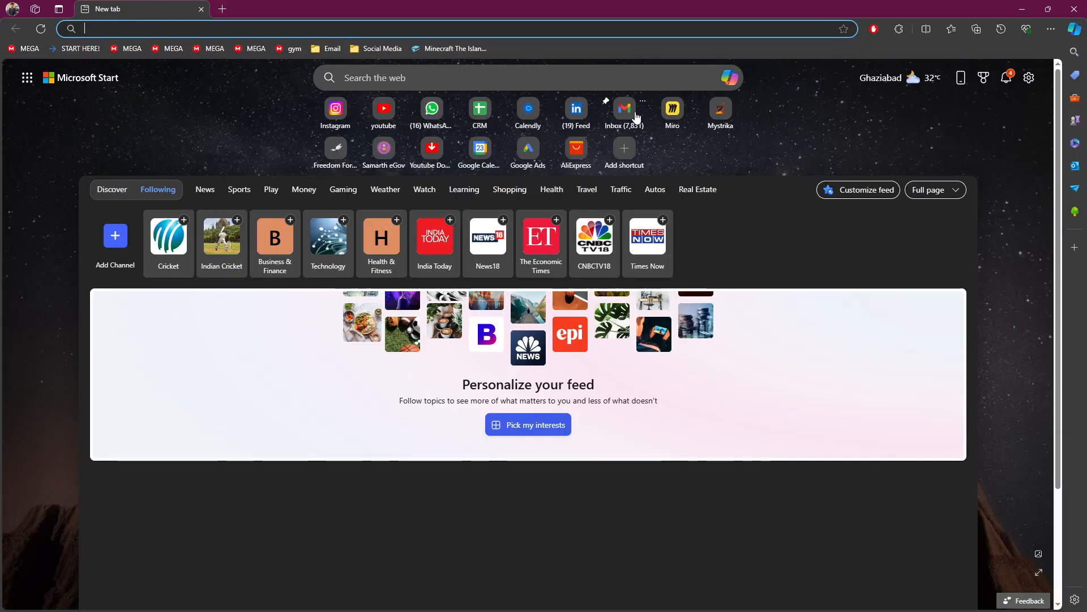
- Open the forwarding confirmation email in the destination mailbox, follow its link and confirm the mail forwarding, then close that browser
click(636, 116)
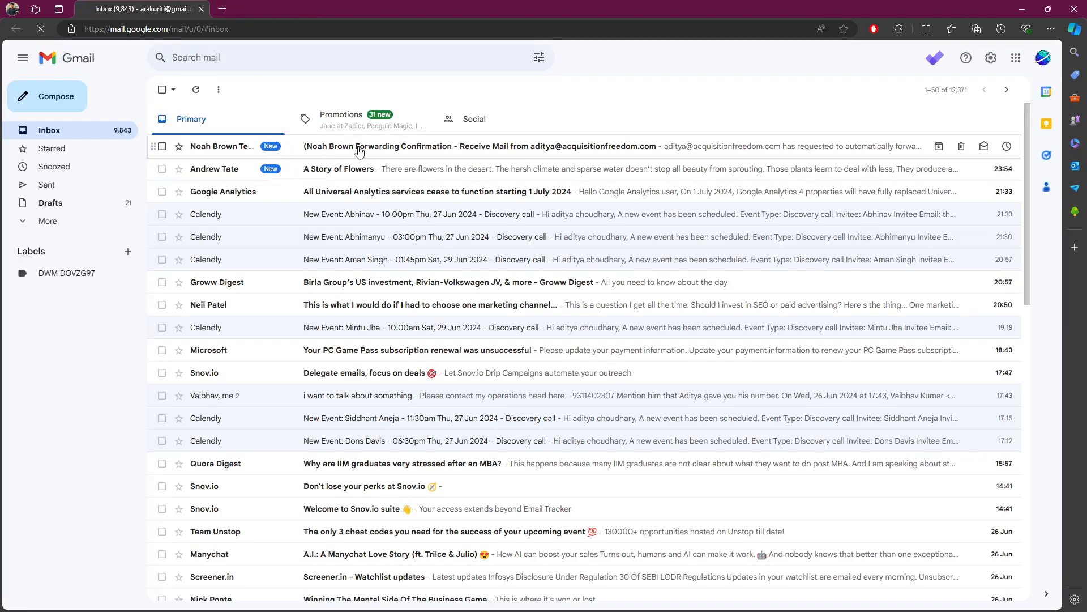
click(430, 150)
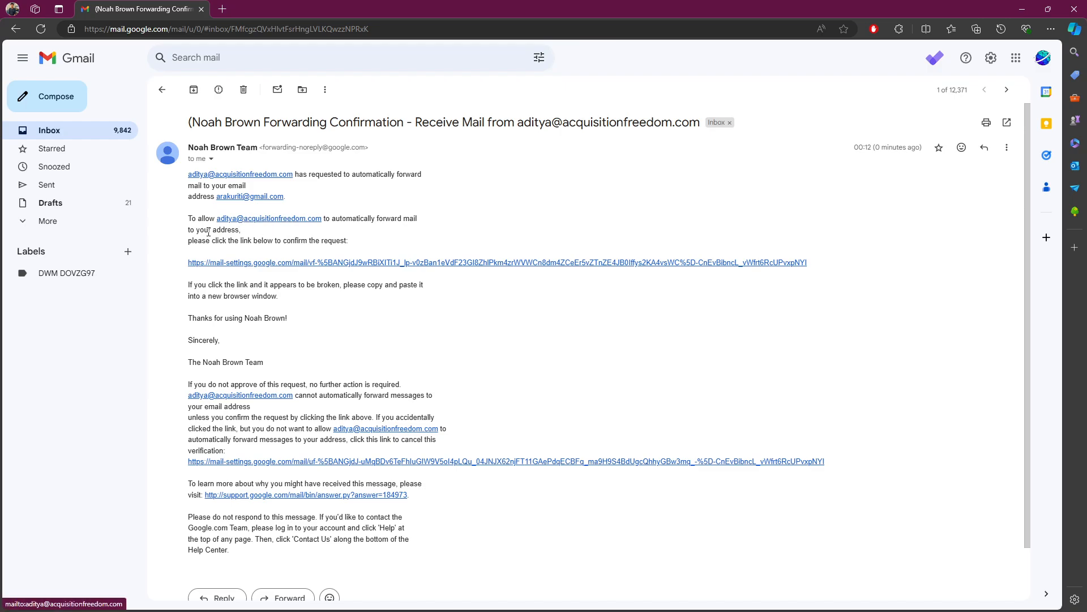
click(285, 264)
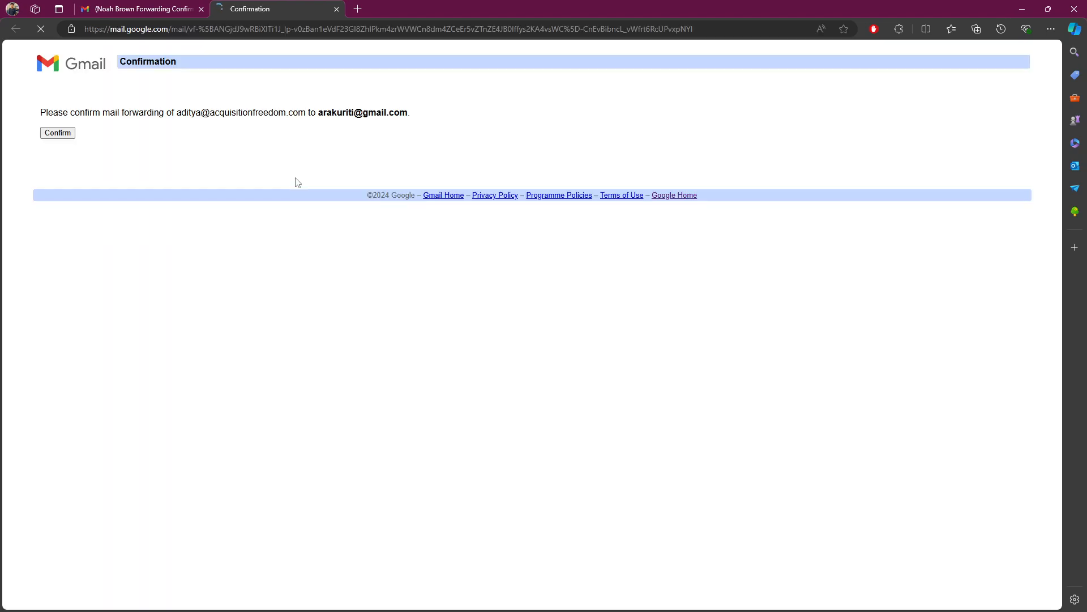
drag(100, 113, 249, 117)
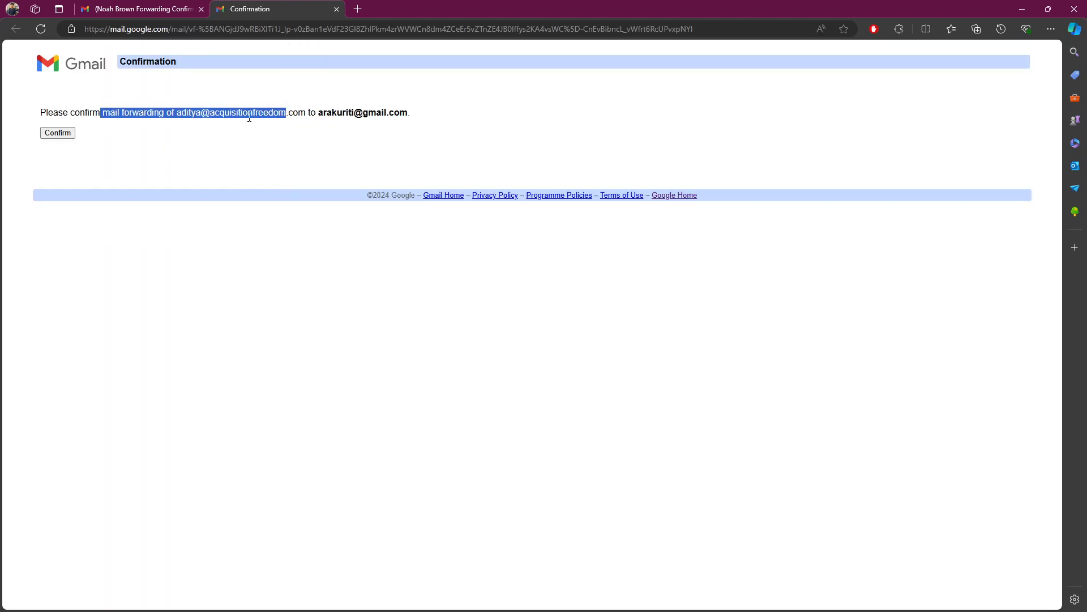
click(251, 115)
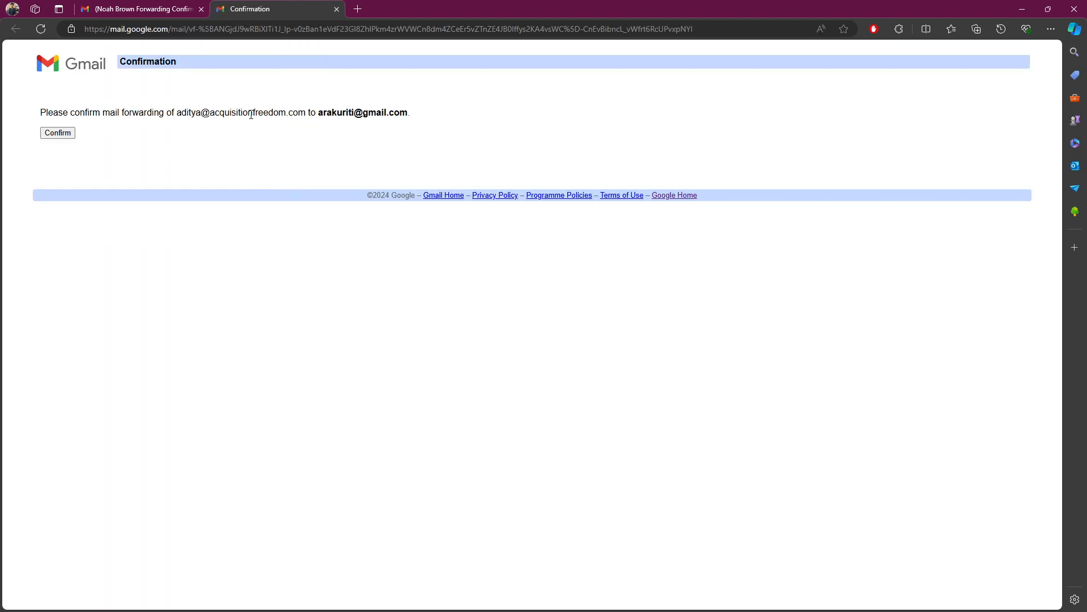
click(60, 134)
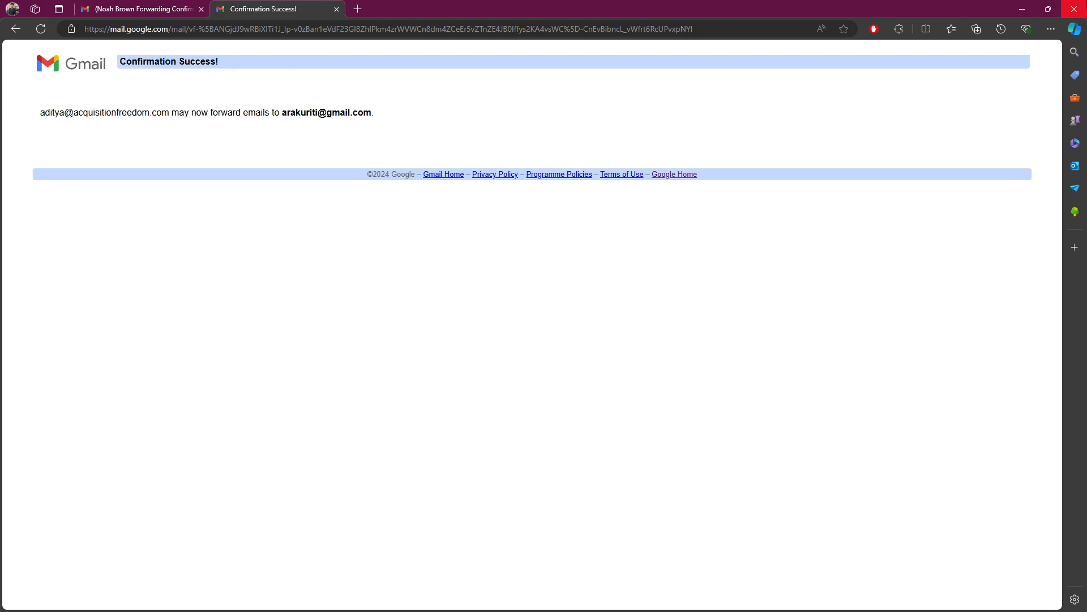
click(1074, 9)
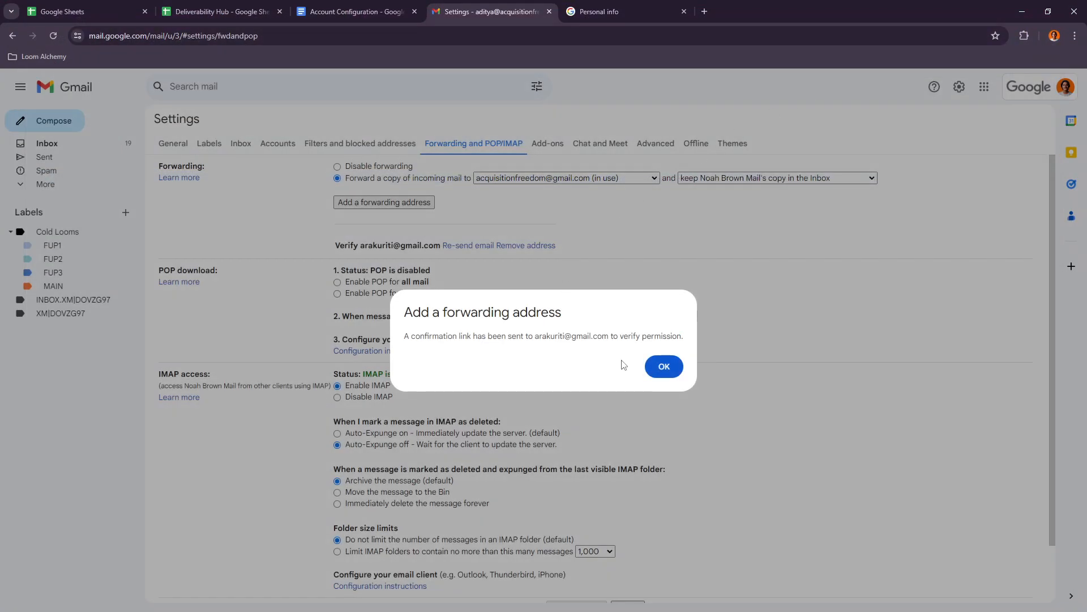
- Dismiss the confirmation link notice, look for the new address among the forwarding options and reload the settings page
click(674, 366)
click(555, 179)
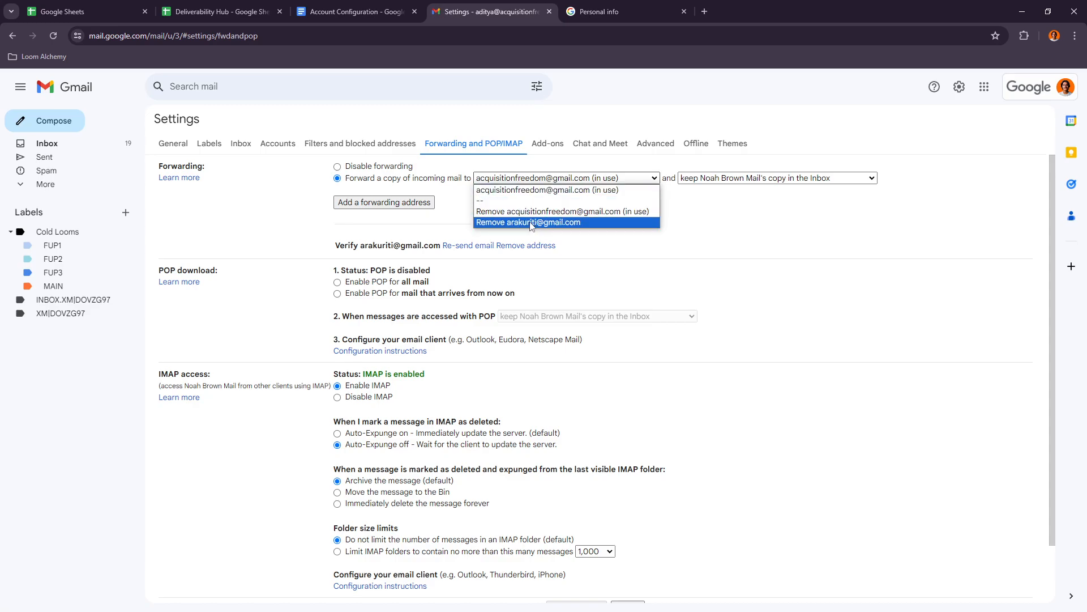
click(628, 247)
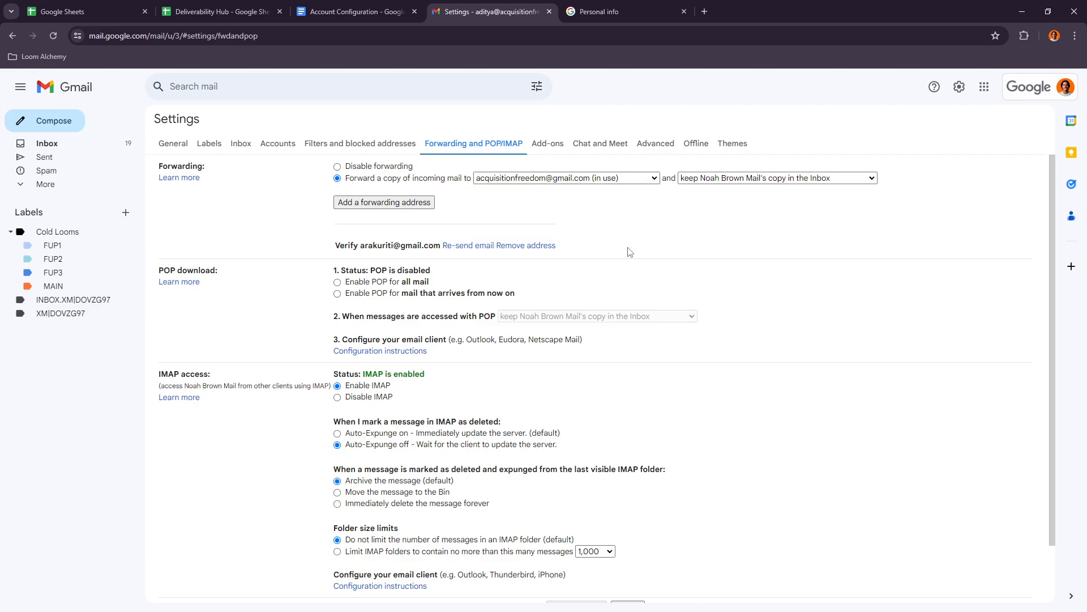
click(574, 180)
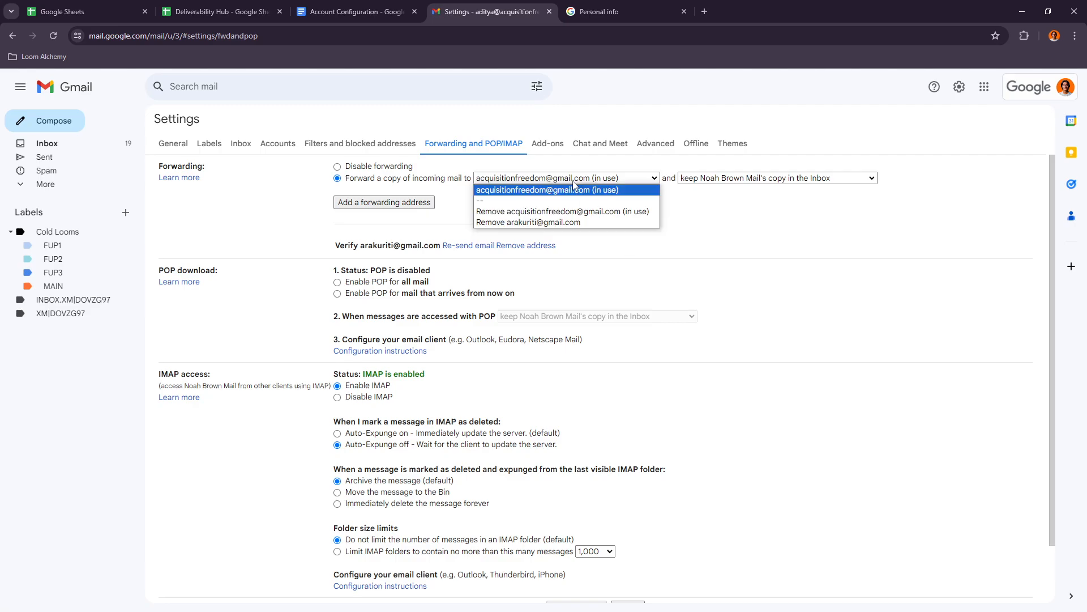
click(550, 233)
click(338, 167)
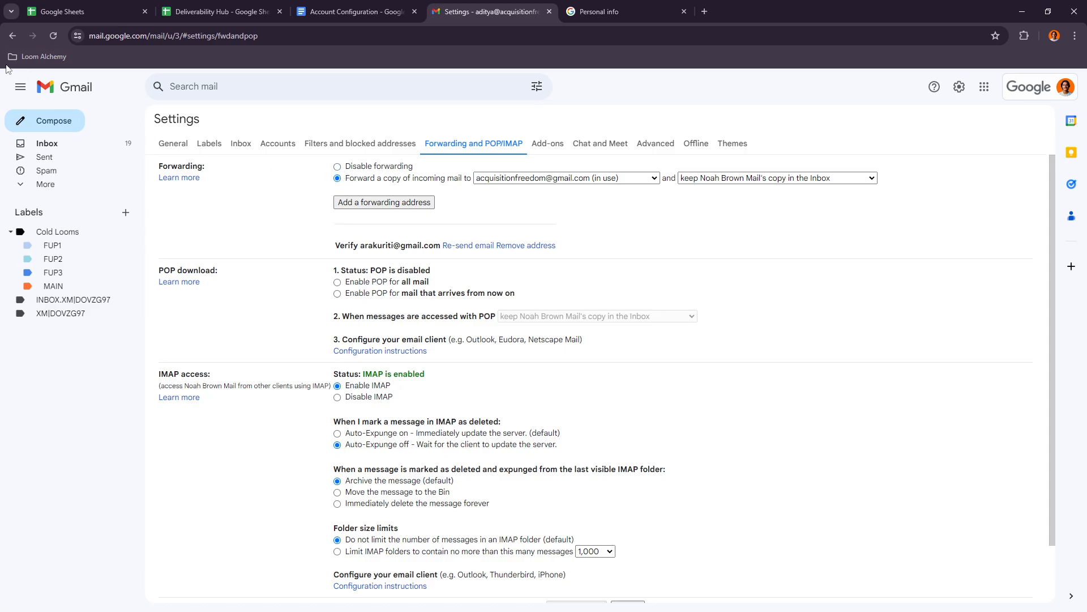
click(54, 36)
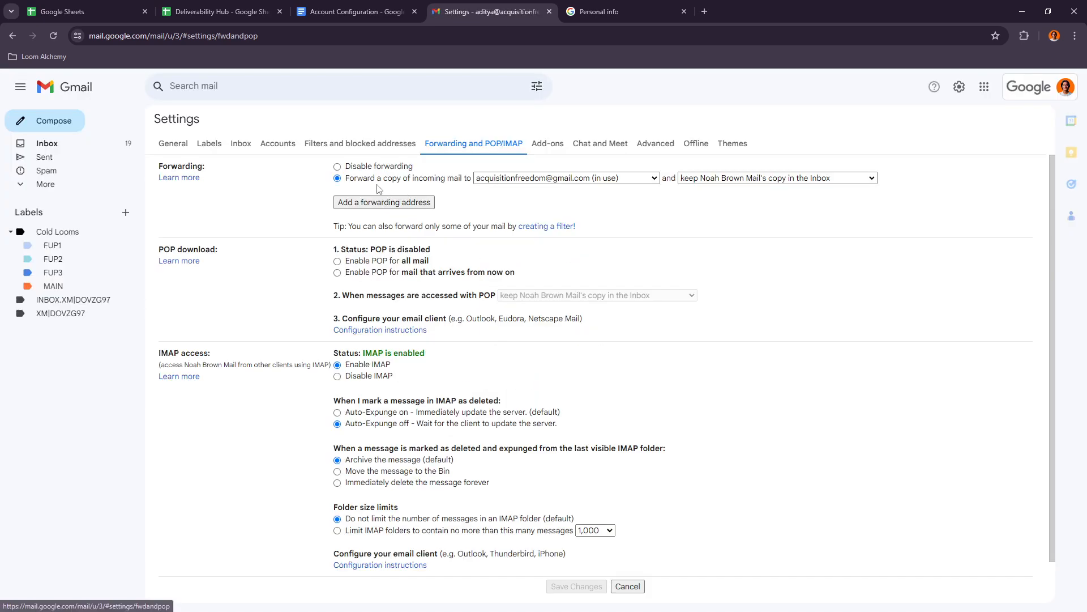
- Try the newly verified address as the forwarding target and switch back to the original forwarding address
click(519, 179)
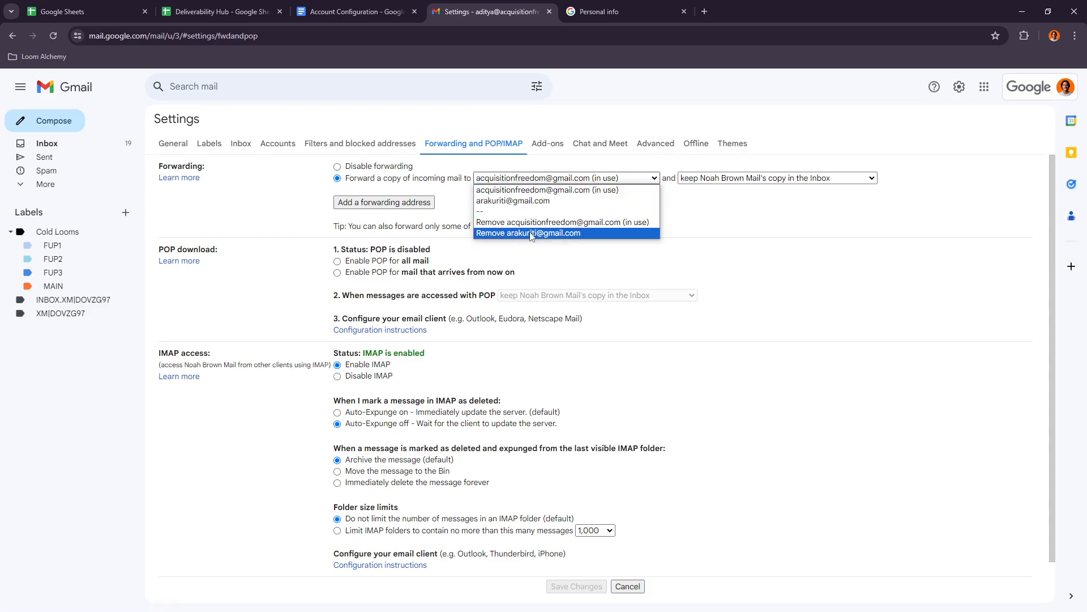
click(506, 202)
click(509, 180)
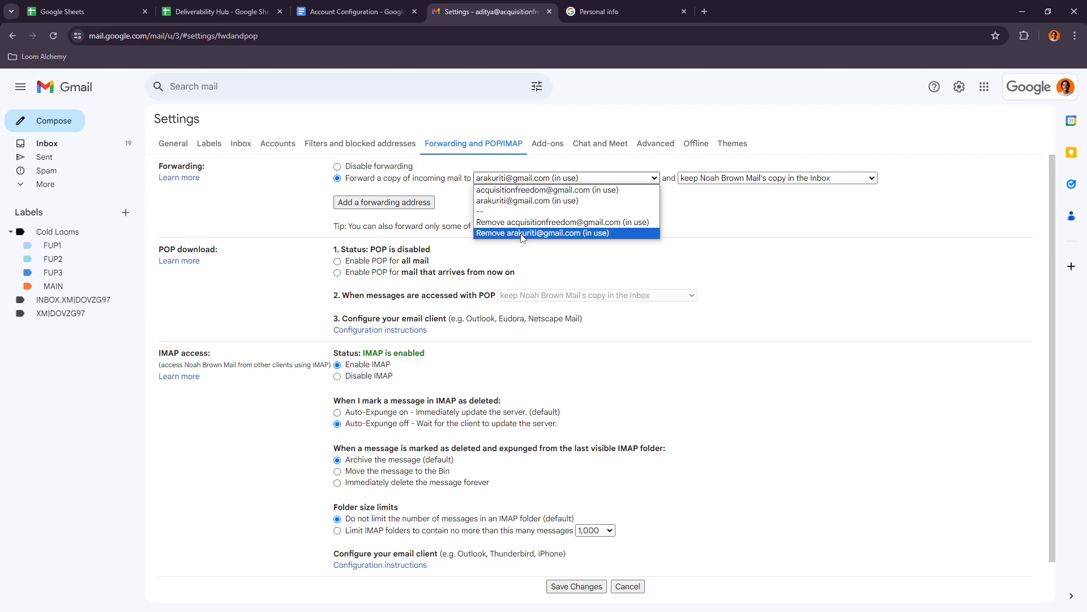
click(526, 191)
- Remove the newly added forwarding address from the cold account and confirm its removal
click(530, 179)
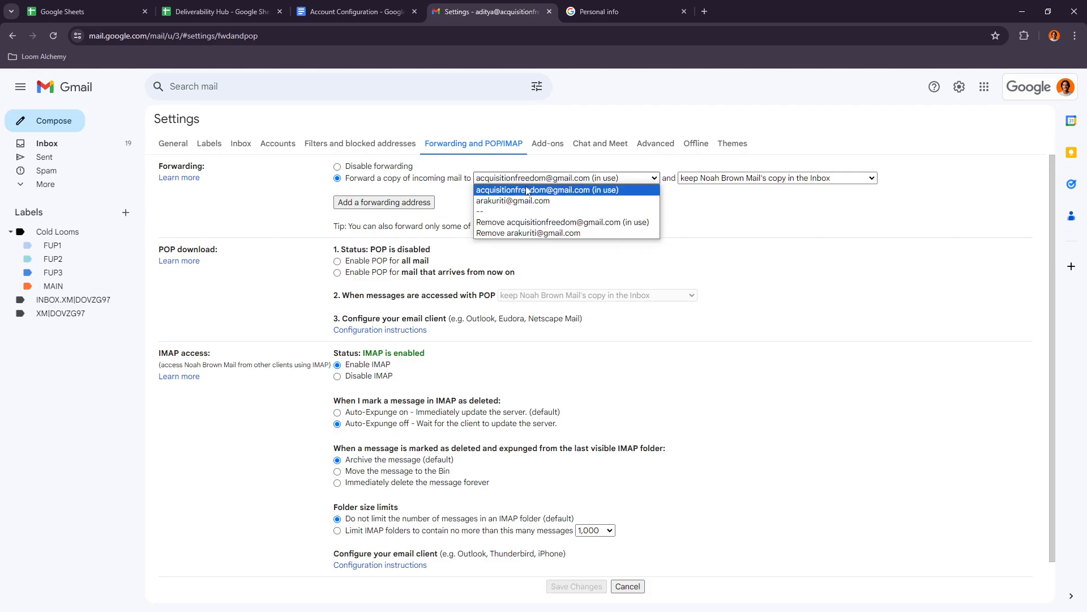
click(515, 232)
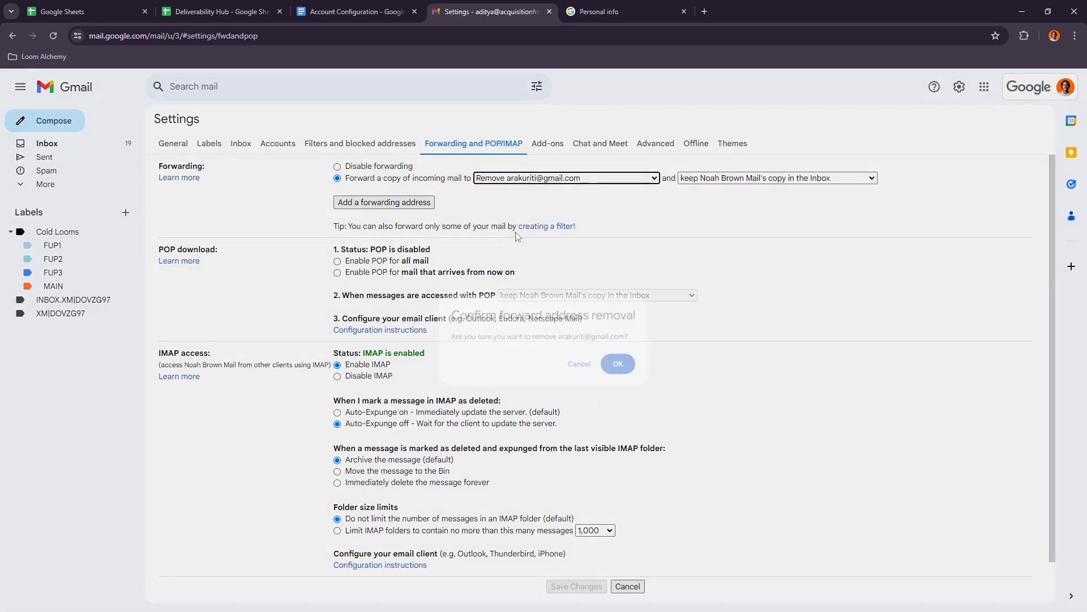
click(627, 366)
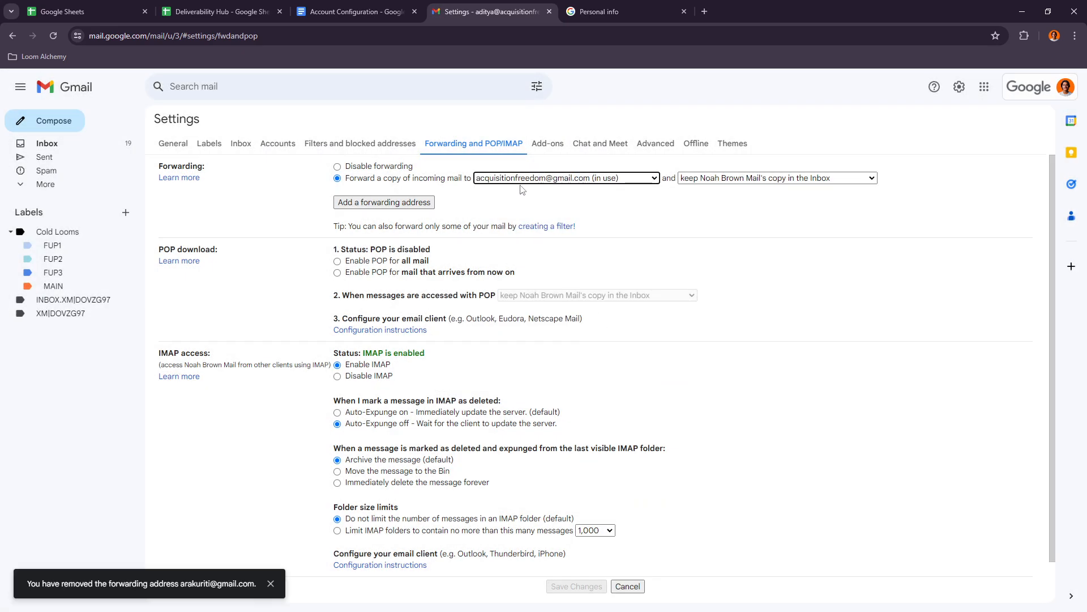
- Check the Account Configuration document's Forwarding section for how the forwarding address and the mail copy option should be set
click(722, 178)
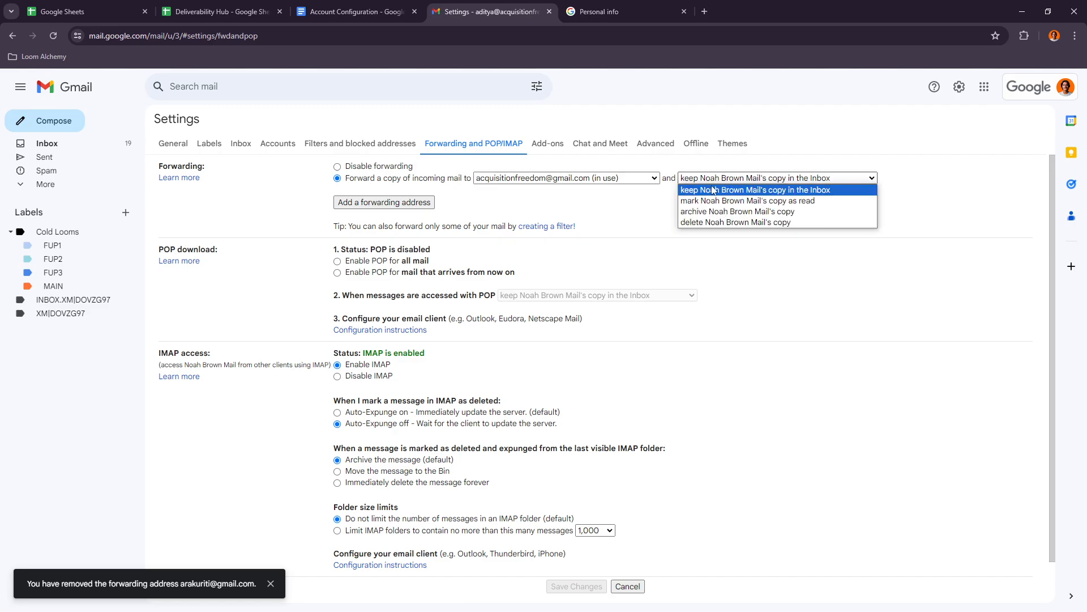
click(375, 6)
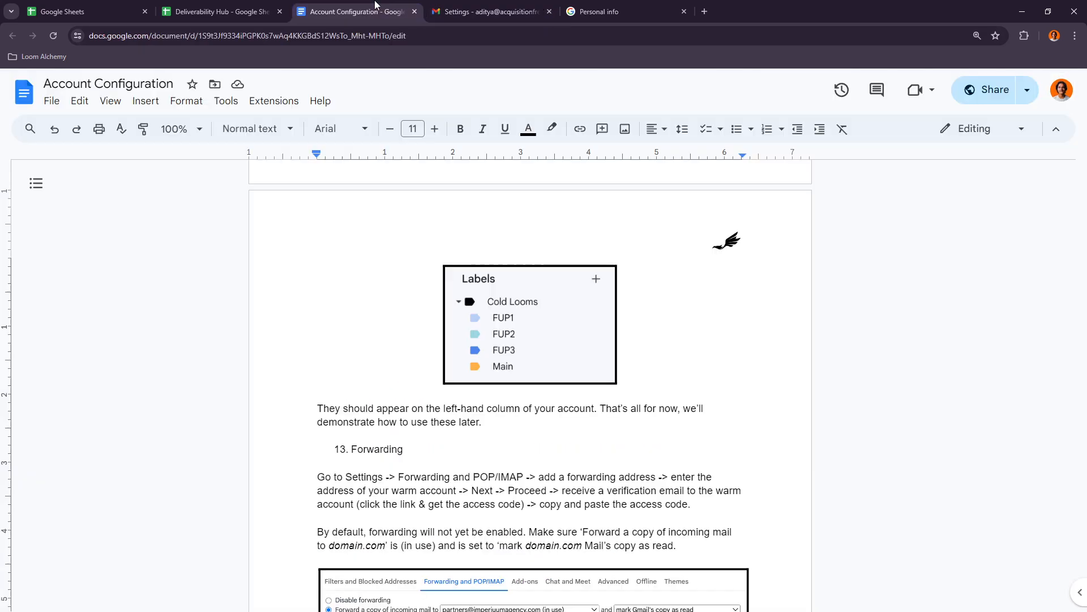
drag(411, 531, 684, 531)
click(538, 531)
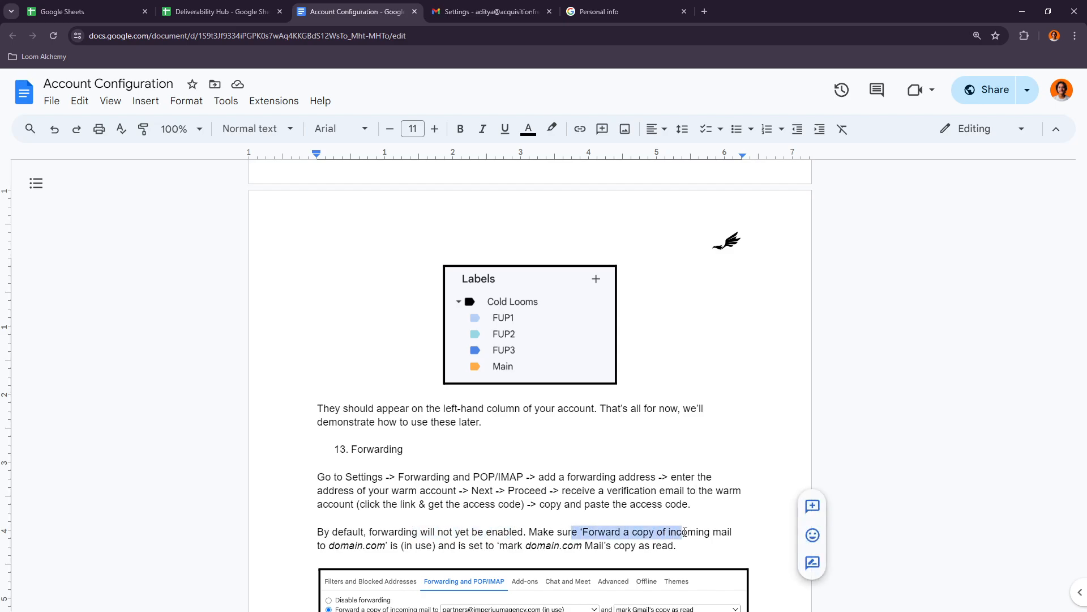
click(682, 532)
drag(398, 546, 428, 546)
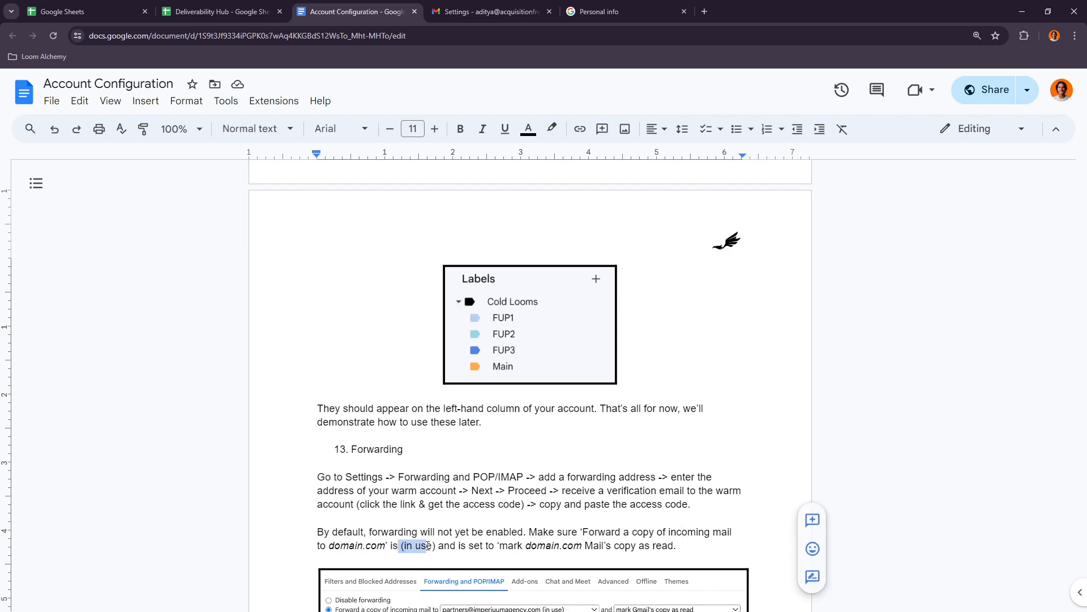
click(460, 546)
drag(507, 545, 625, 546)
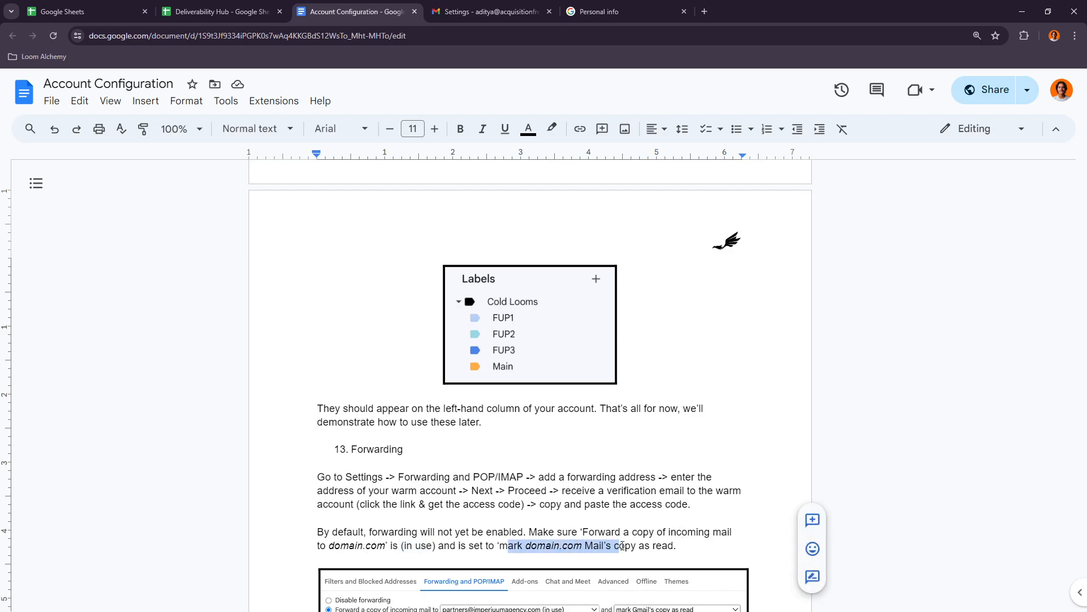
click(625, 547)
- Set the cold account's forwarding in Gmail to mark its own mail copy as read and save the changes
click(484, 6)
click(722, 179)
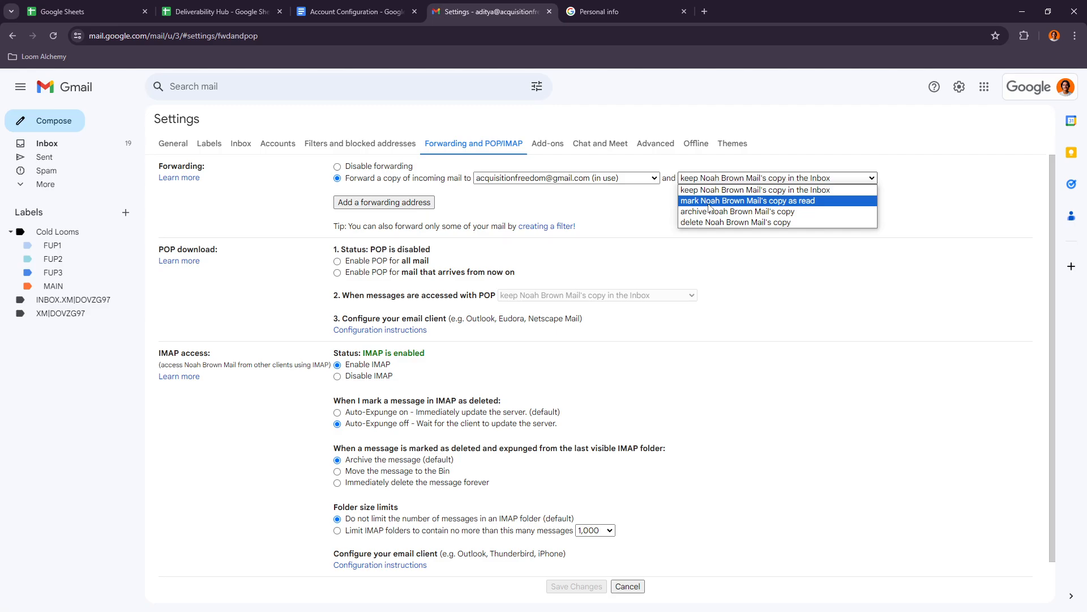
click(709, 201)
click(351, 11)
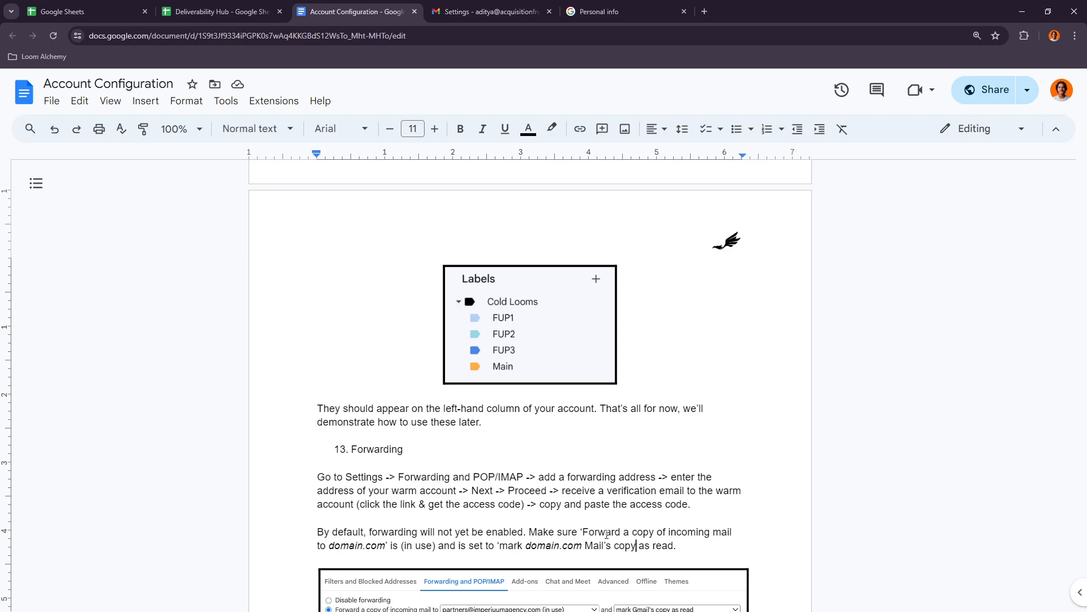
click(475, 11)
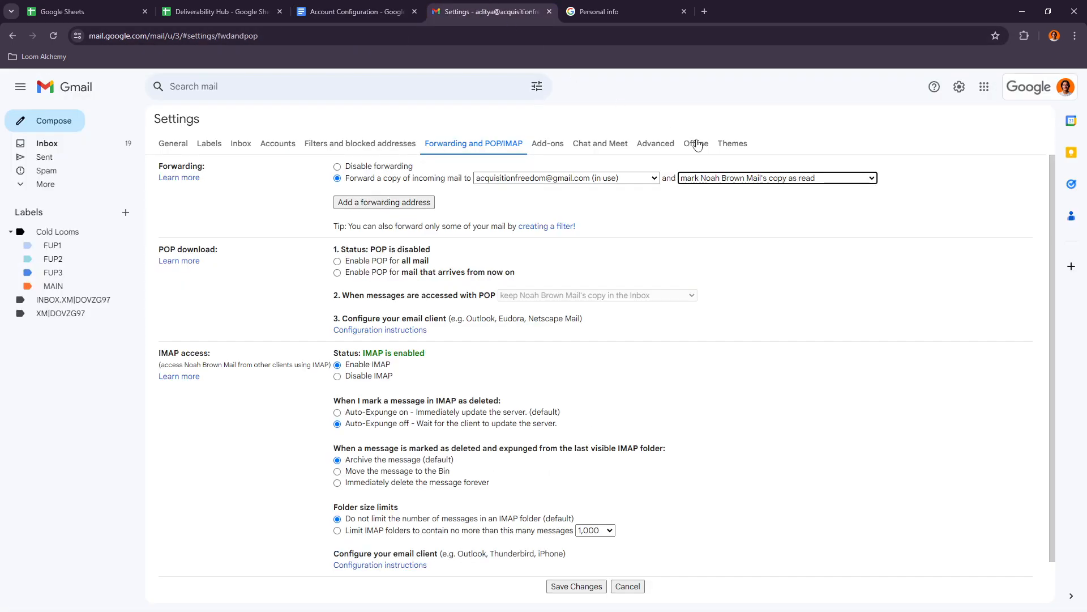
click(717, 180)
click(722, 202)
click(577, 589)
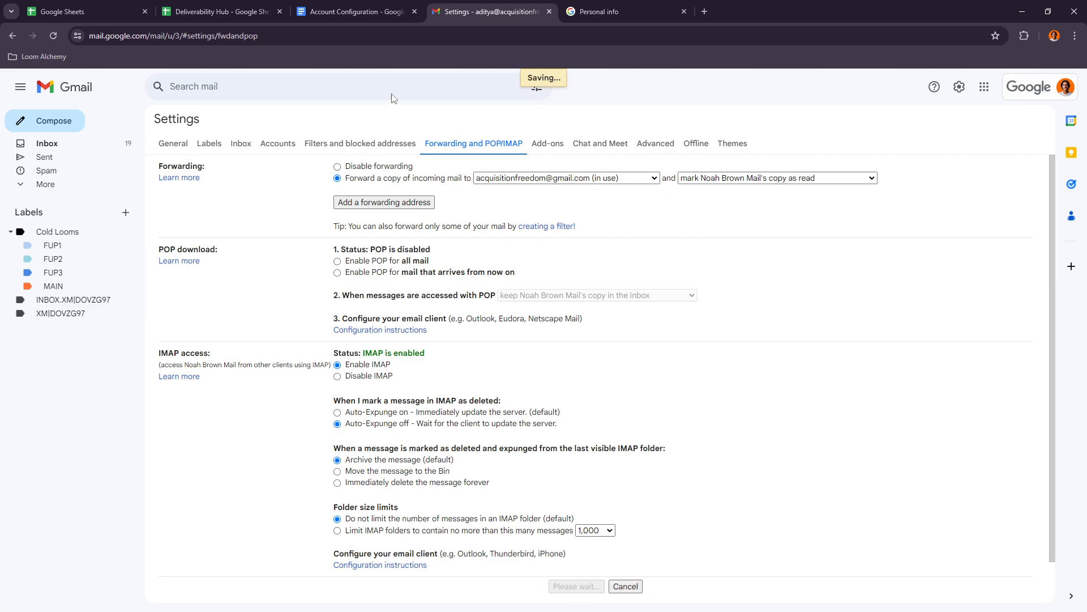
- Read the Account Configuration document's closing instructions on sending a test email to the cold account and pasting formula cells as values
click(373, 12)
scroll(491, 416, down, 4)
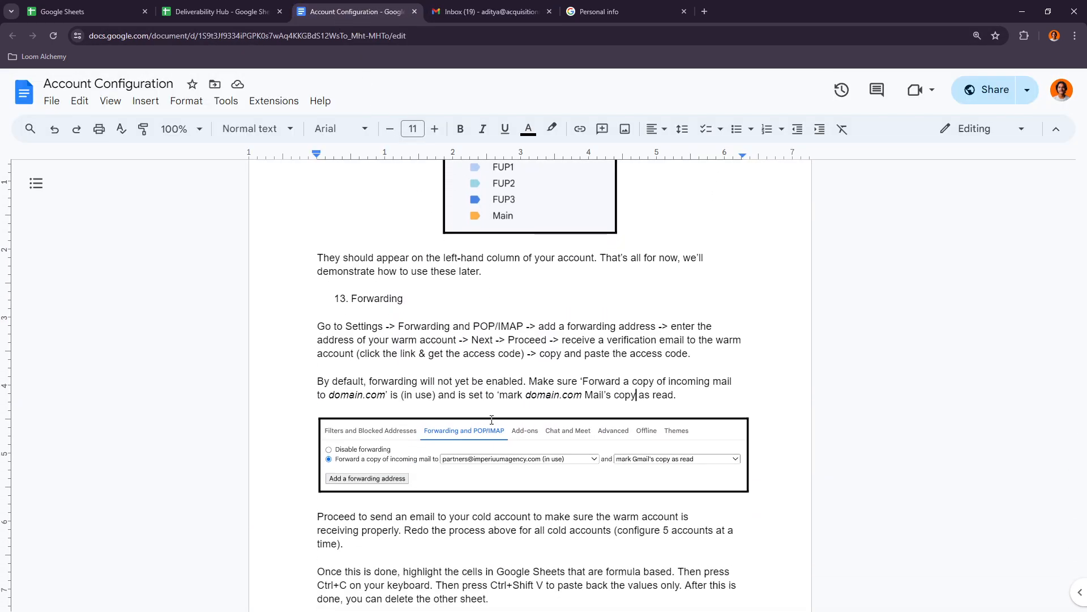
scroll(473, 442, down, 1)
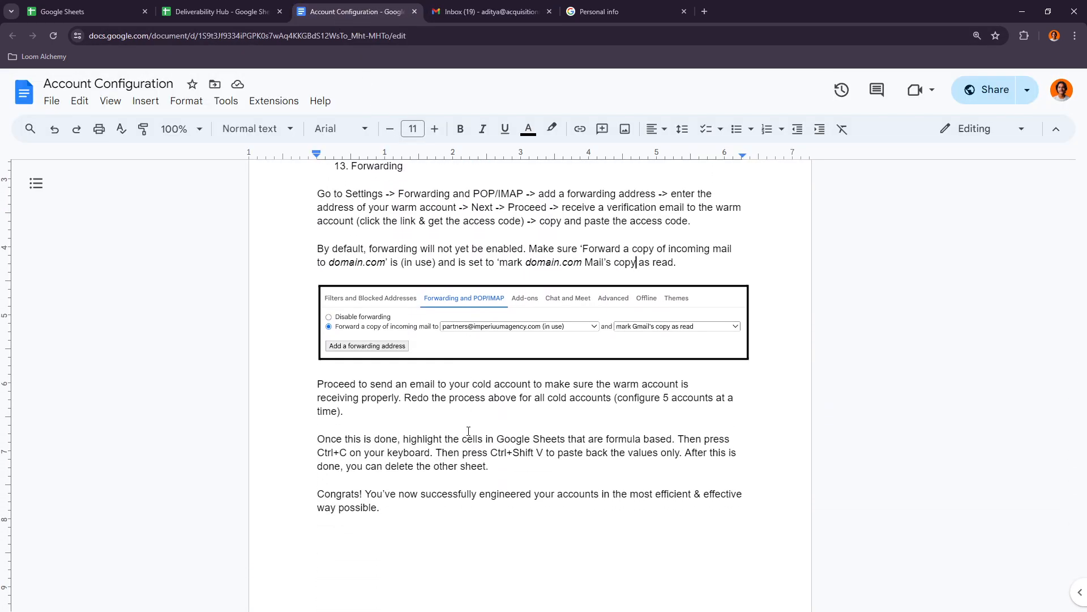
scroll(467, 428, down, 2)
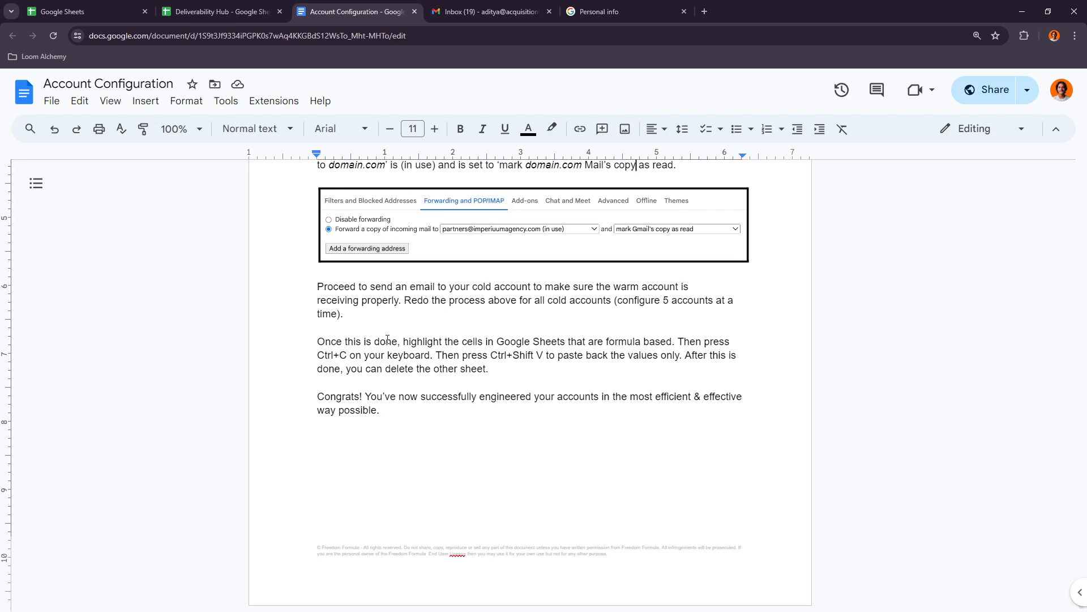
drag(351, 287, 508, 287)
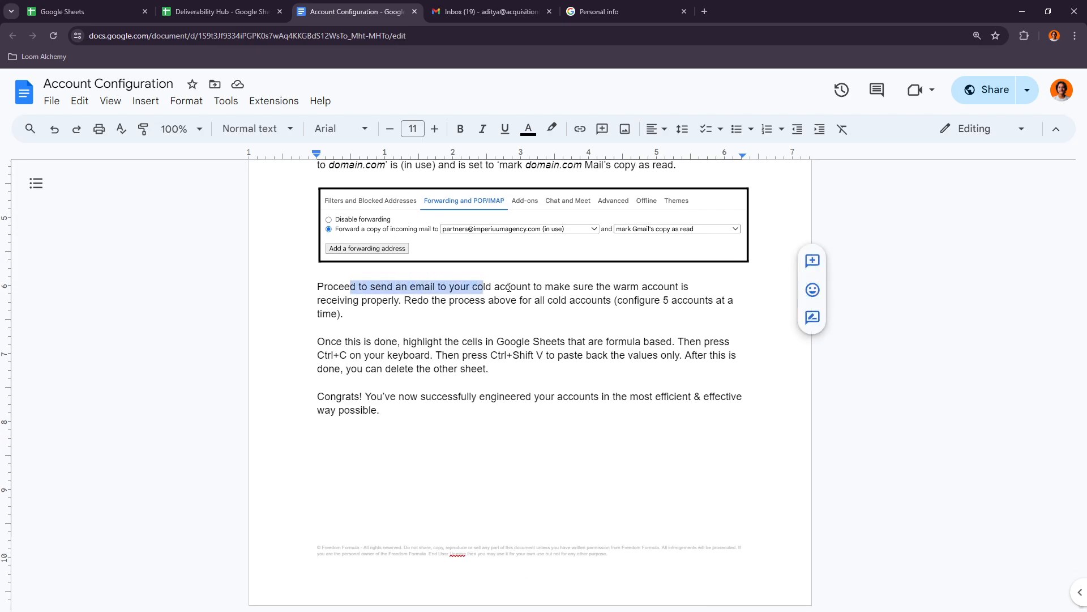
click(508, 287)
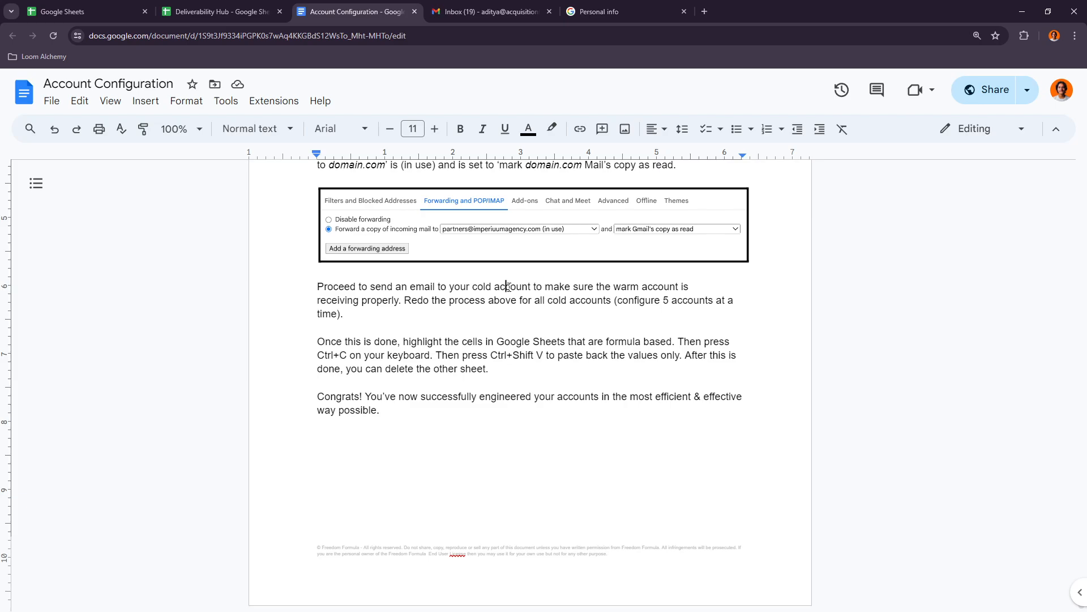
click(487, 11)
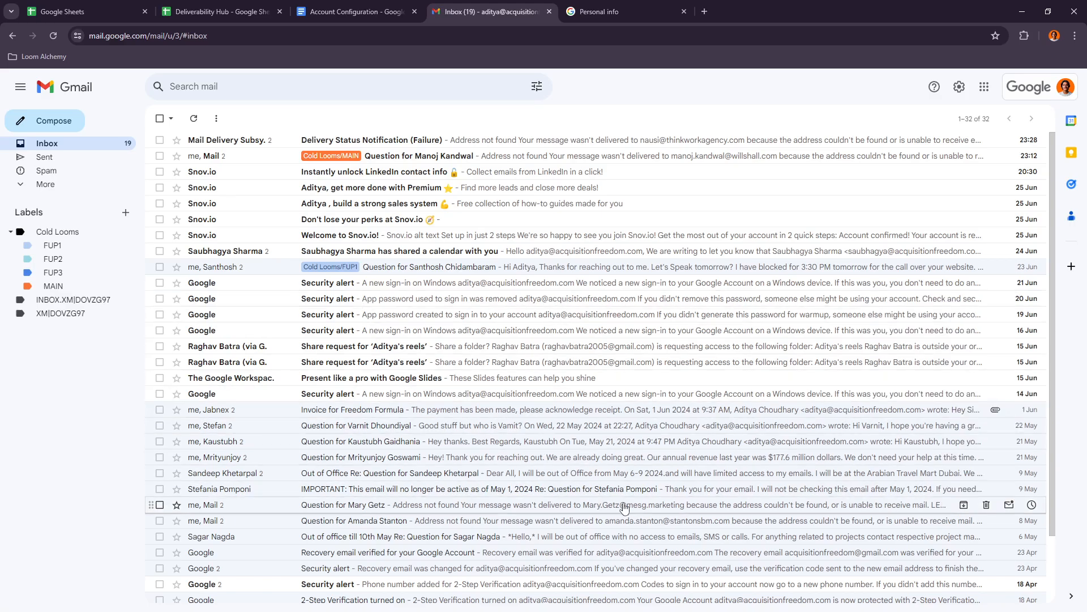
click(363, 7)
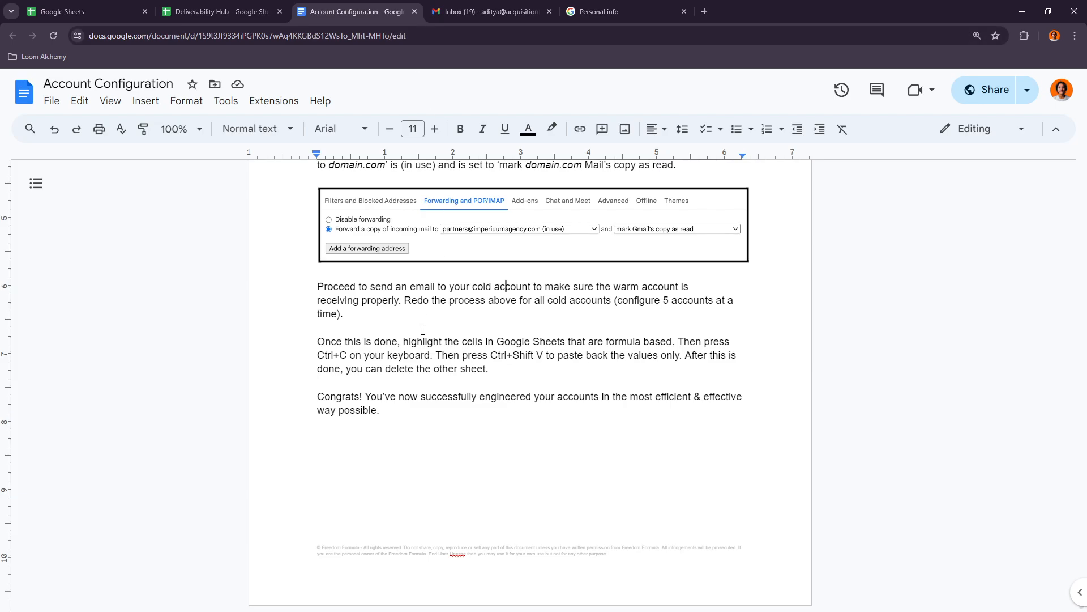
drag(423, 330, 619, 344)
click(621, 367)
- Switch to the Deliverability Hub spreadsheet and select the Forwarding Email (Warm) cells F4:F26 to examine them
click(136, 7)
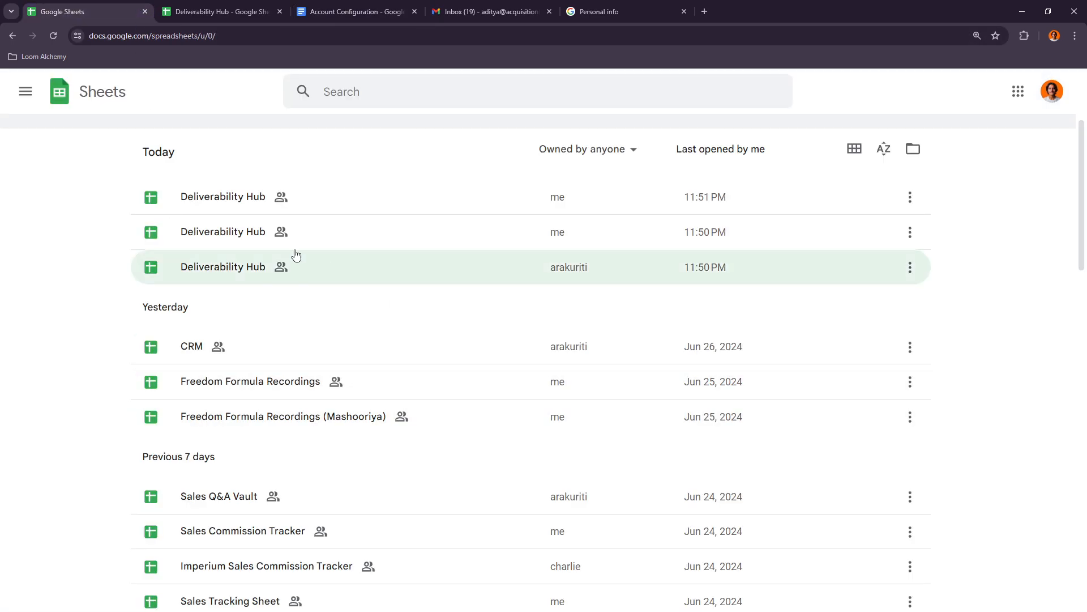
click(223, 11)
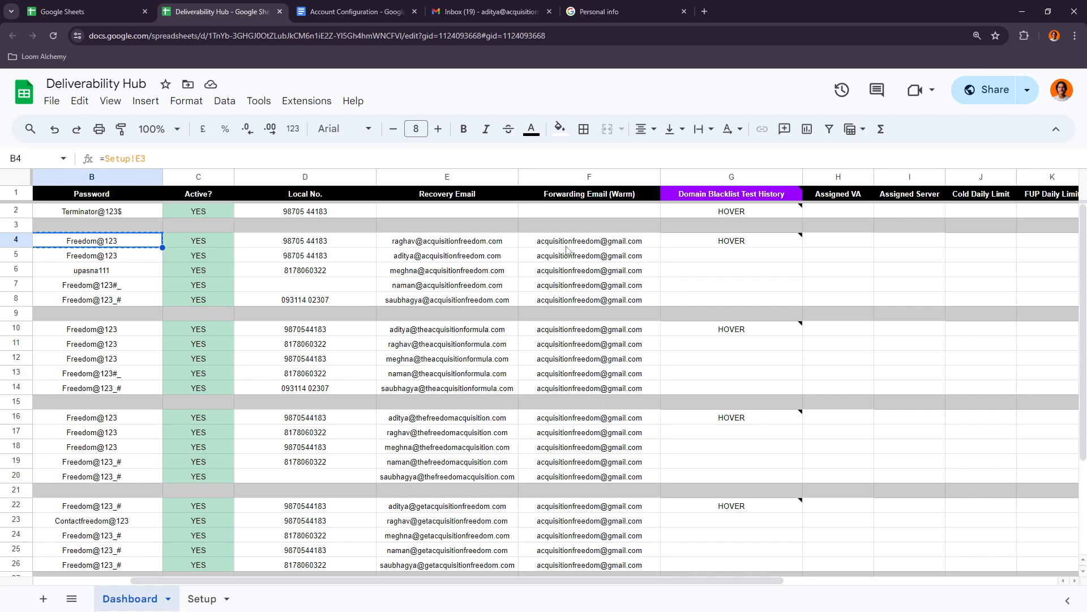
drag(566, 249, 557, 435)
scroll(559, 369, up, 1)
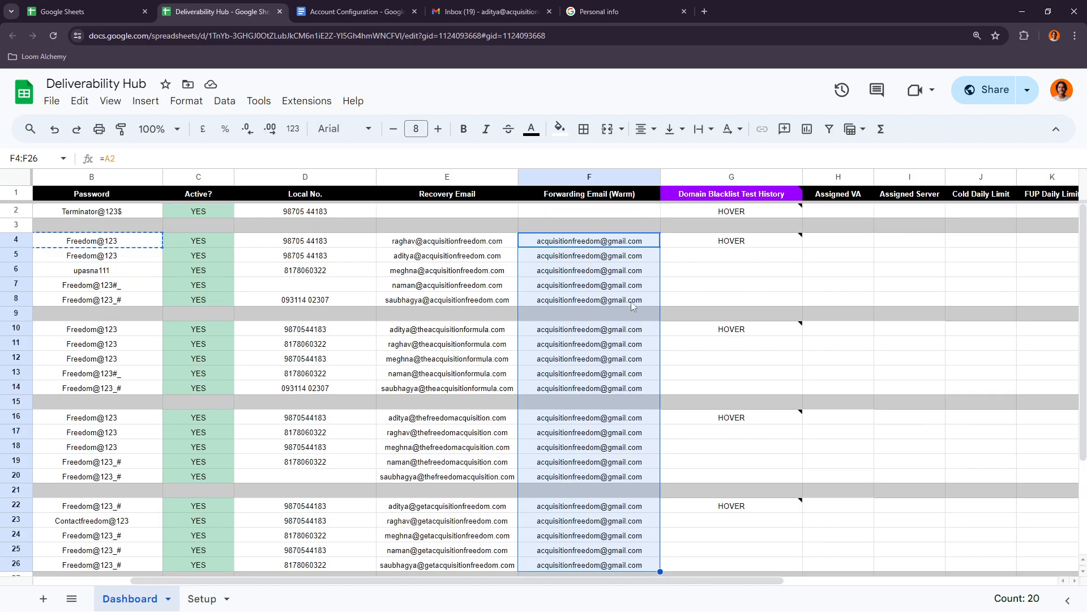
- Return to the Account Configuration document and look back through its sections from Labels up to Allowing Personal info
click(487, 11)
click(614, 7)
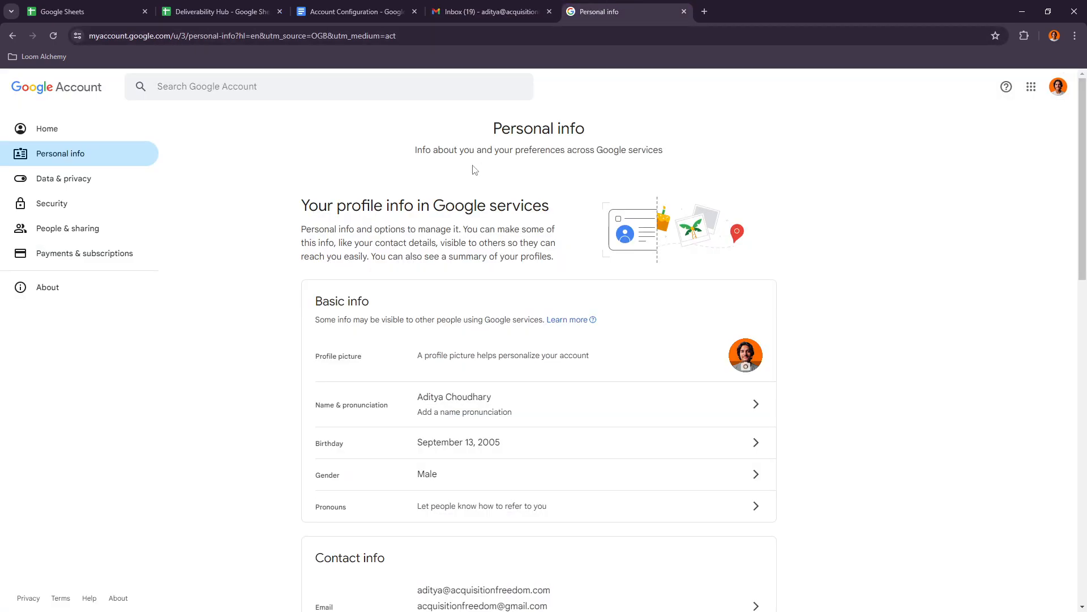
click(357, 11)
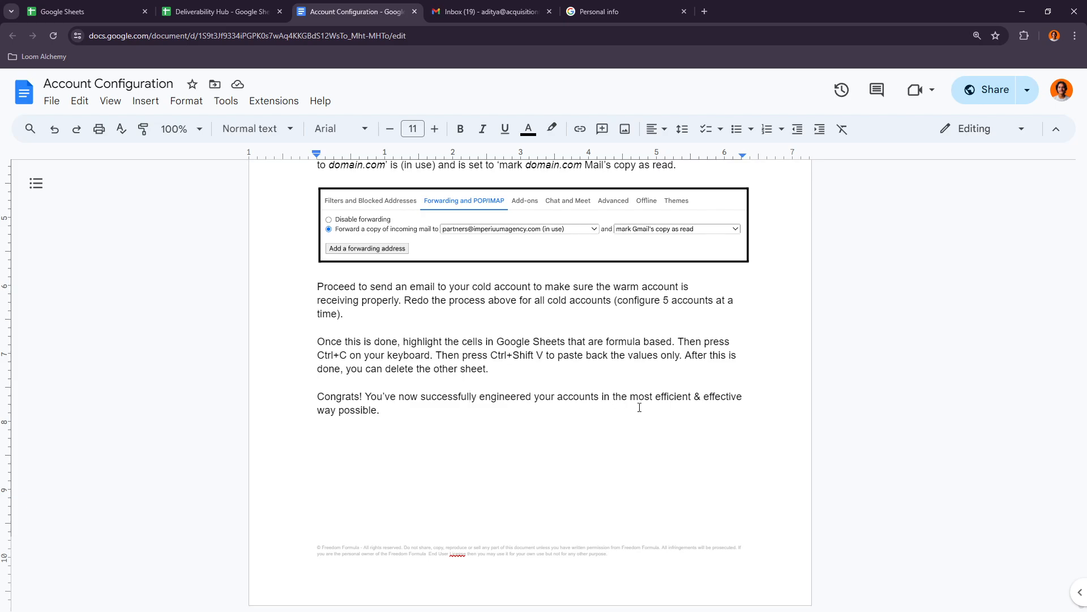
scroll(639, 407, up, 20)
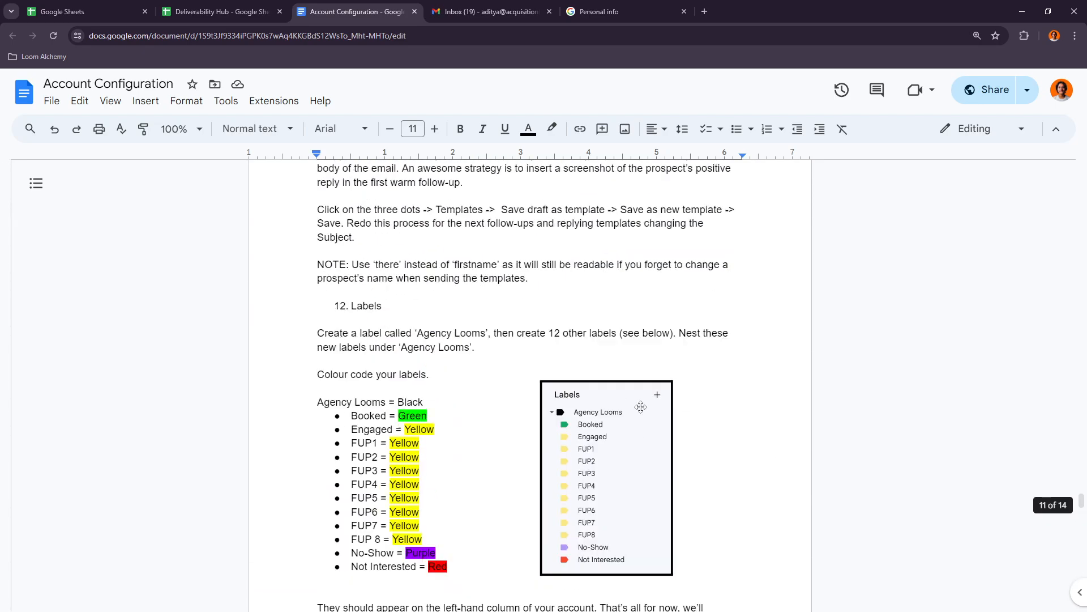
scroll(641, 407, up, 15)
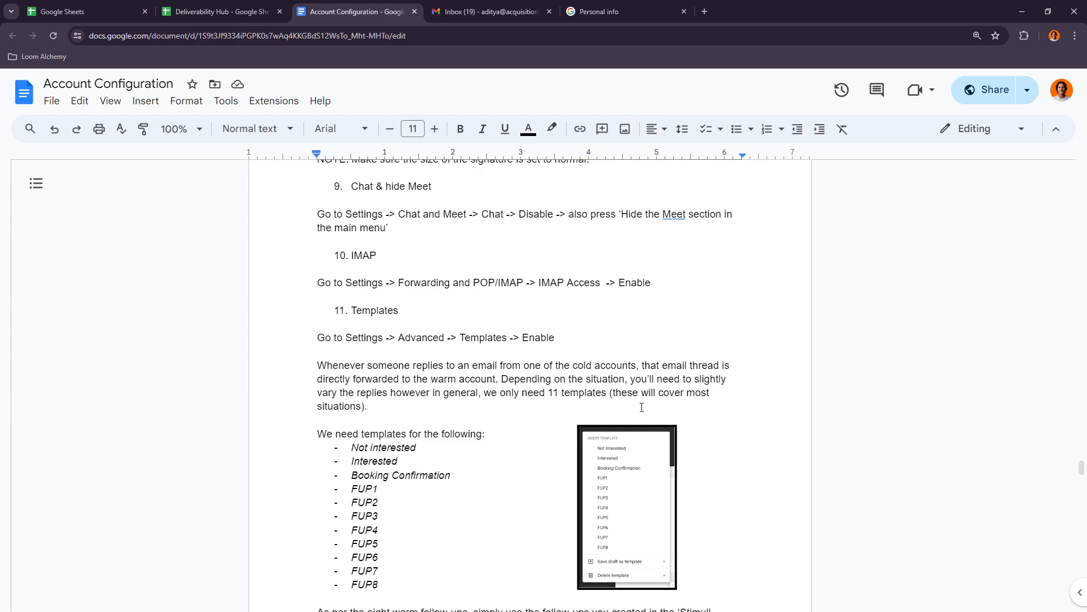
scroll(446, 392, down, 15)
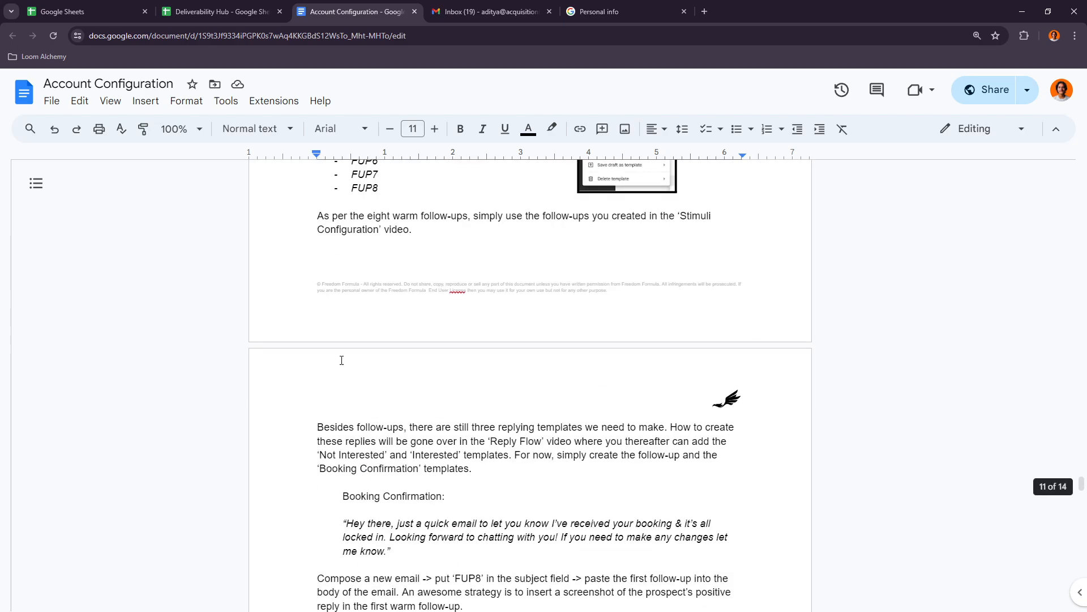
scroll(572, 447, up, 15)
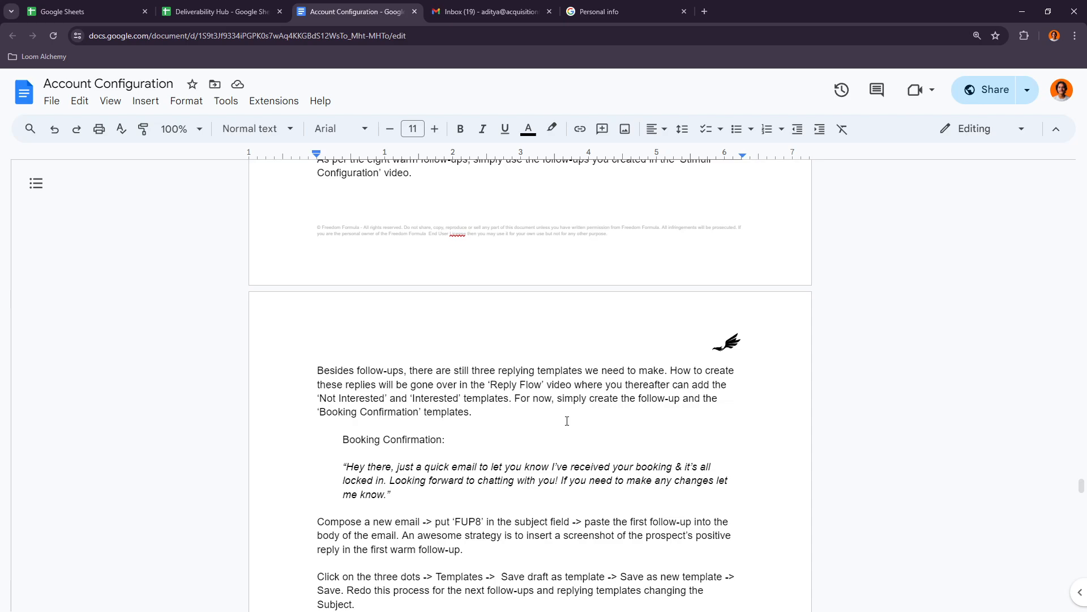
scroll(560, 418, up, 20)
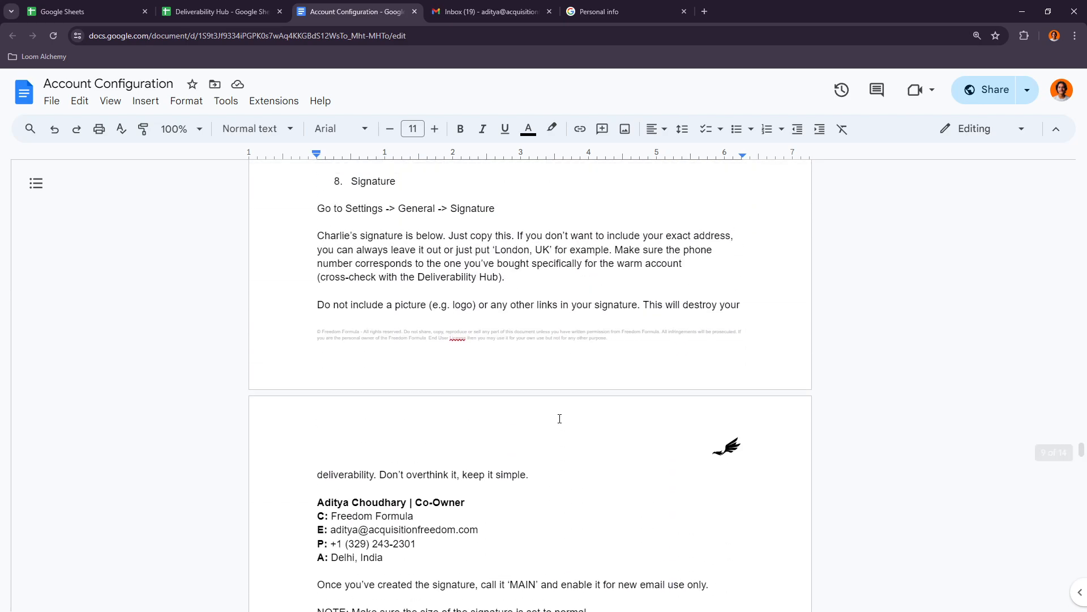
scroll(559, 418, up, 5)
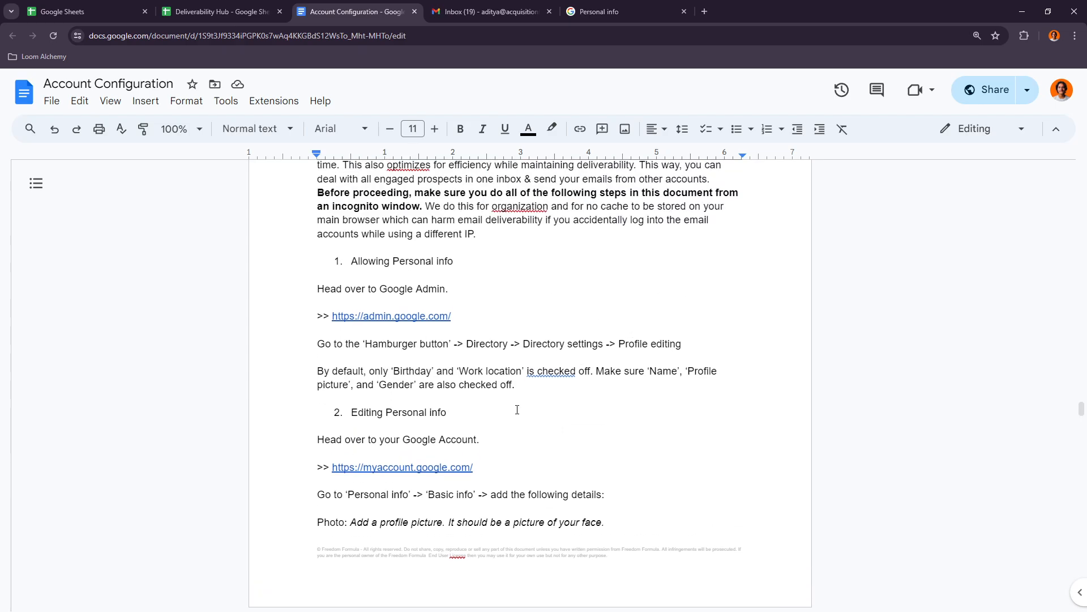
- Review the document's list of required templates, highlighting FUP1 to FUP8, and continue to the Agency Looms labels
scroll(517, 409, down, 20)
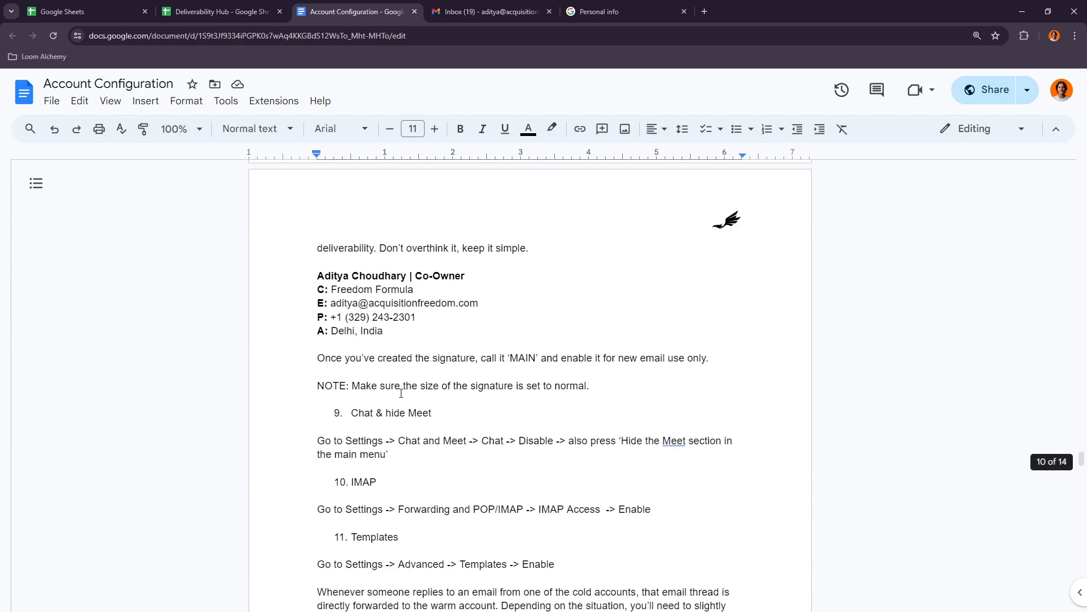
scroll(401, 392, down, 12)
scroll(344, 301, up, 5)
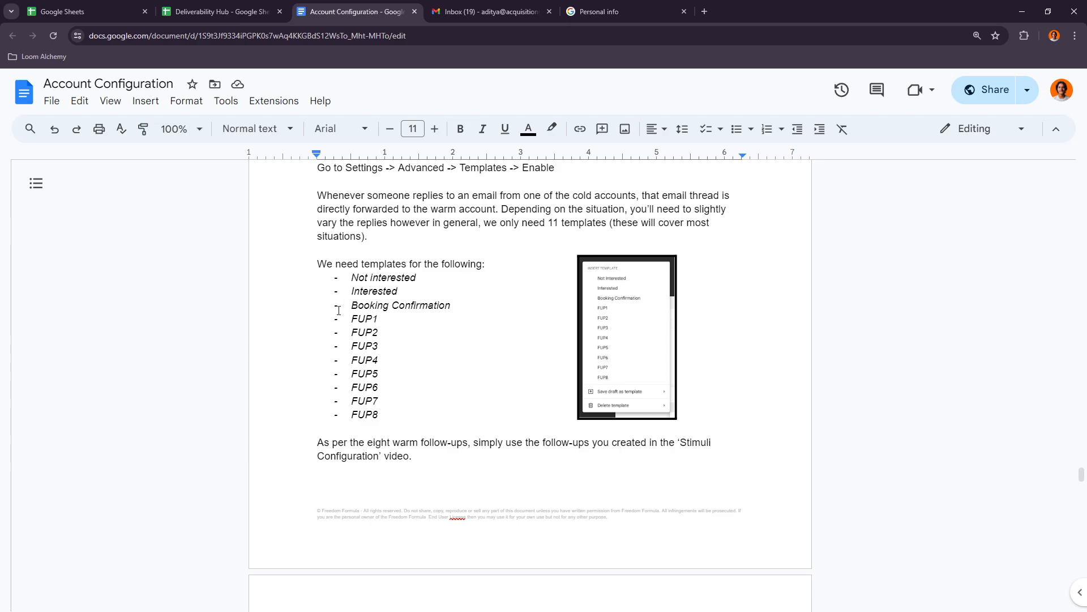
drag(342, 314, 396, 409)
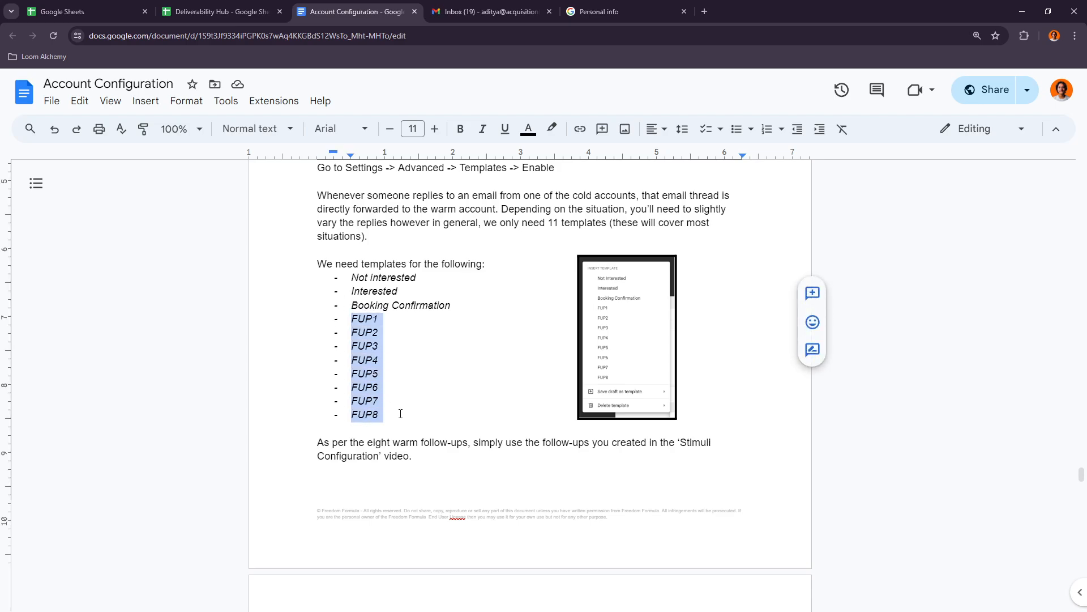
click(397, 409)
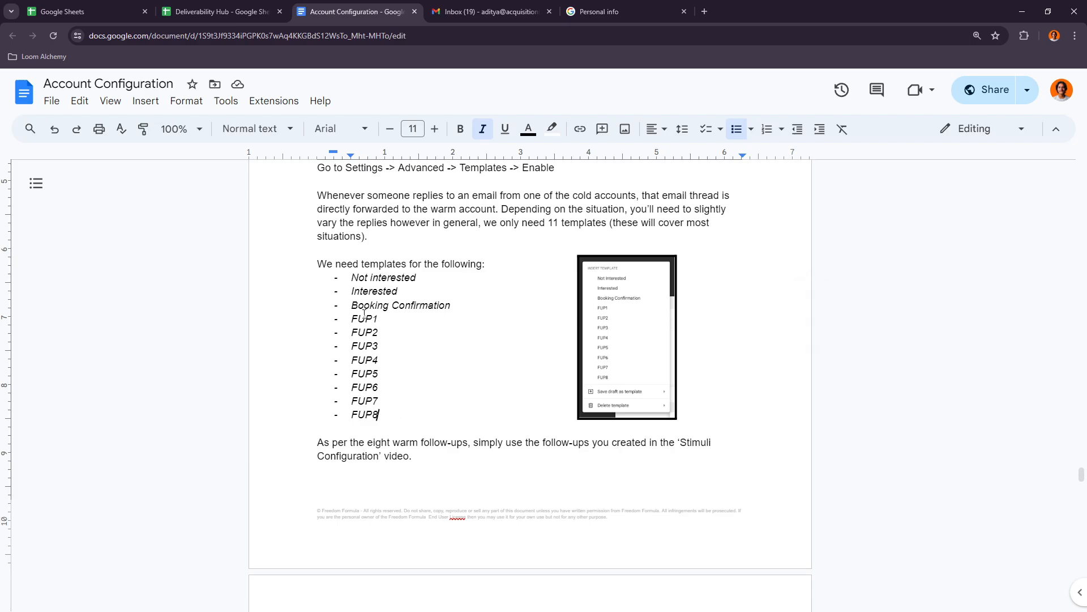
scroll(484, 192, down, 20)
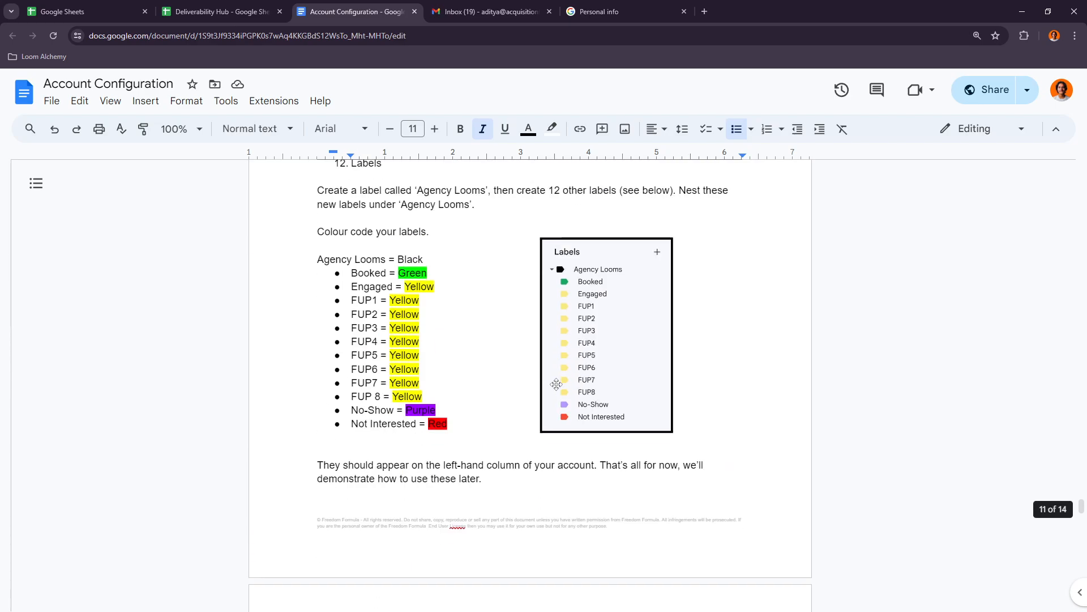